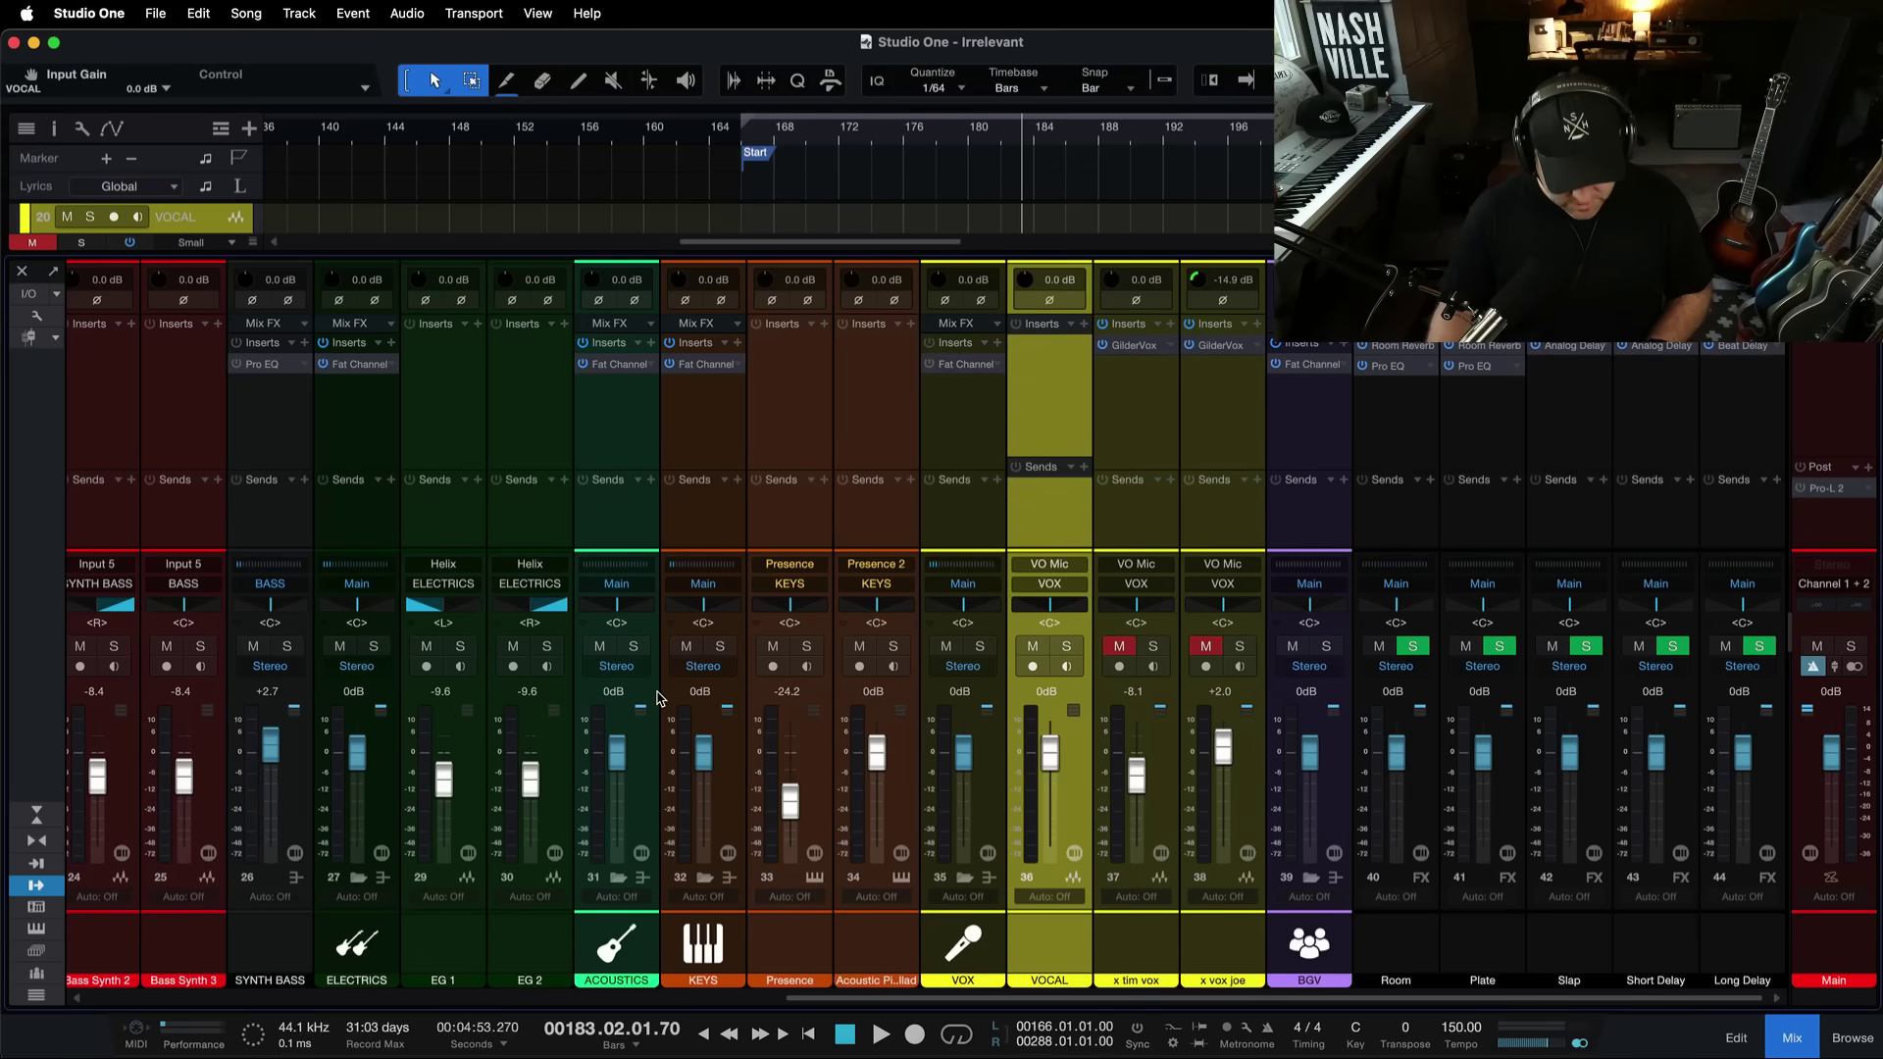
Hide the mixer and look through the song's arrangement from the drum tracks down to the VOCAL track.
{"action": "key", "text": "F3"}
{"action": "scroll", "coordinate": [829, 569], "scroll_direction": "up", "scroll_amount": 10}
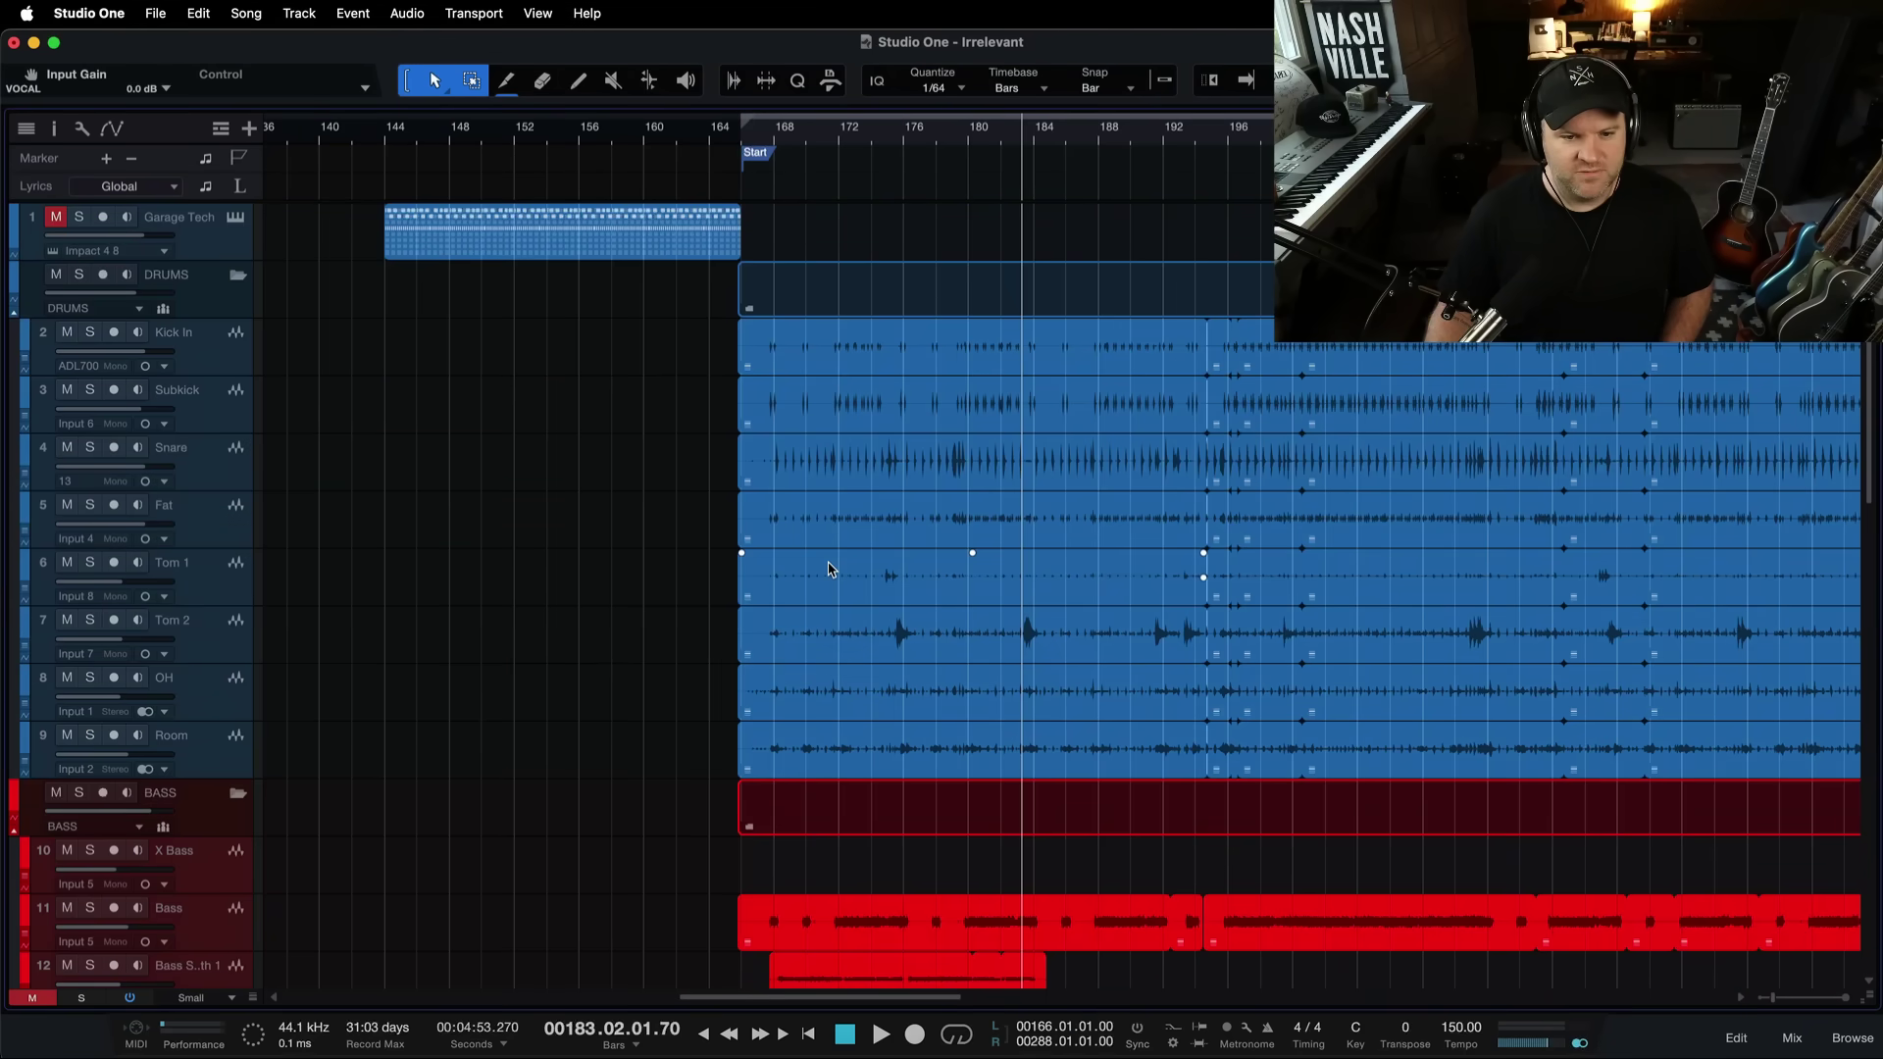
{"action": "scroll", "coordinate": [828, 569], "scroll_direction": "down", "scroll_amount": 10}
{"action": "scroll", "coordinate": [829, 569], "scroll_direction": "up", "scroll_amount": 2}
{"action": "scroll", "coordinate": [829, 569], "scroll_direction": "right", "scroll_amount": 3}
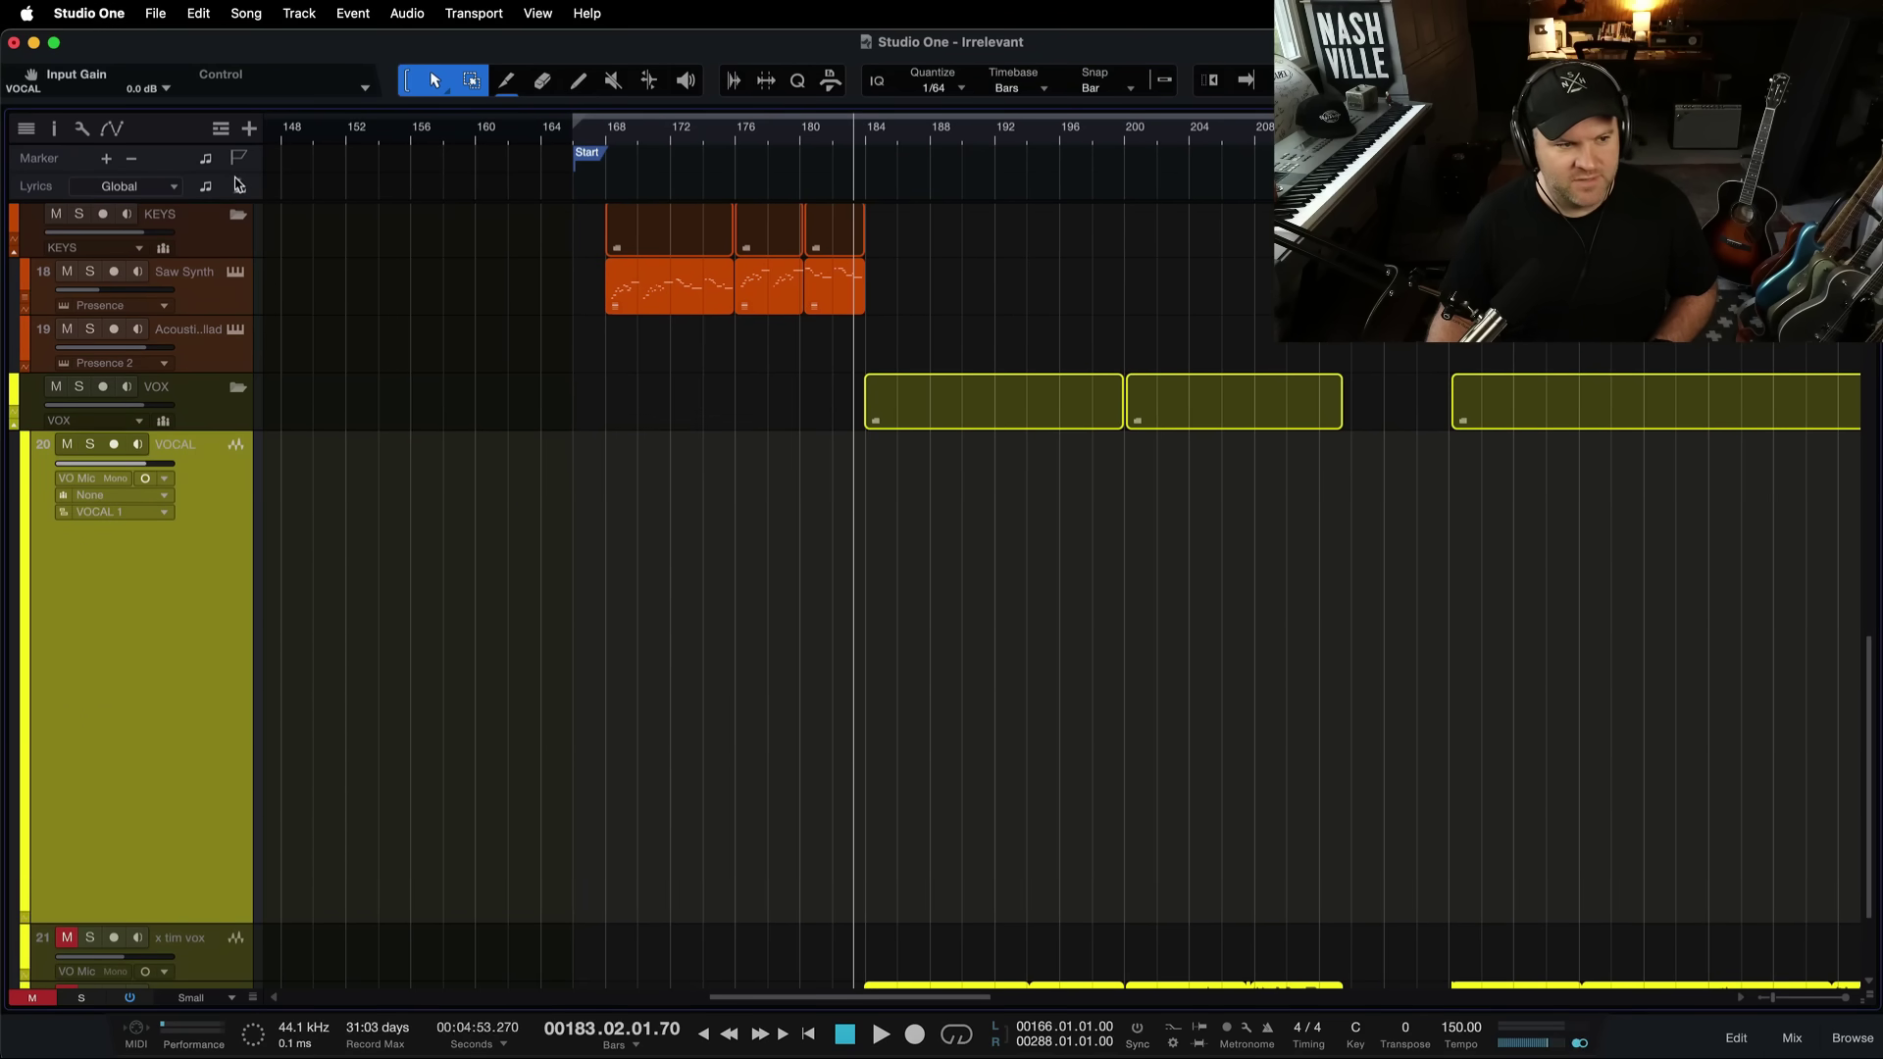
{"action": "scroll", "coordinate": [645, 476], "scroll_direction": "up", "scroll_amount": 15}
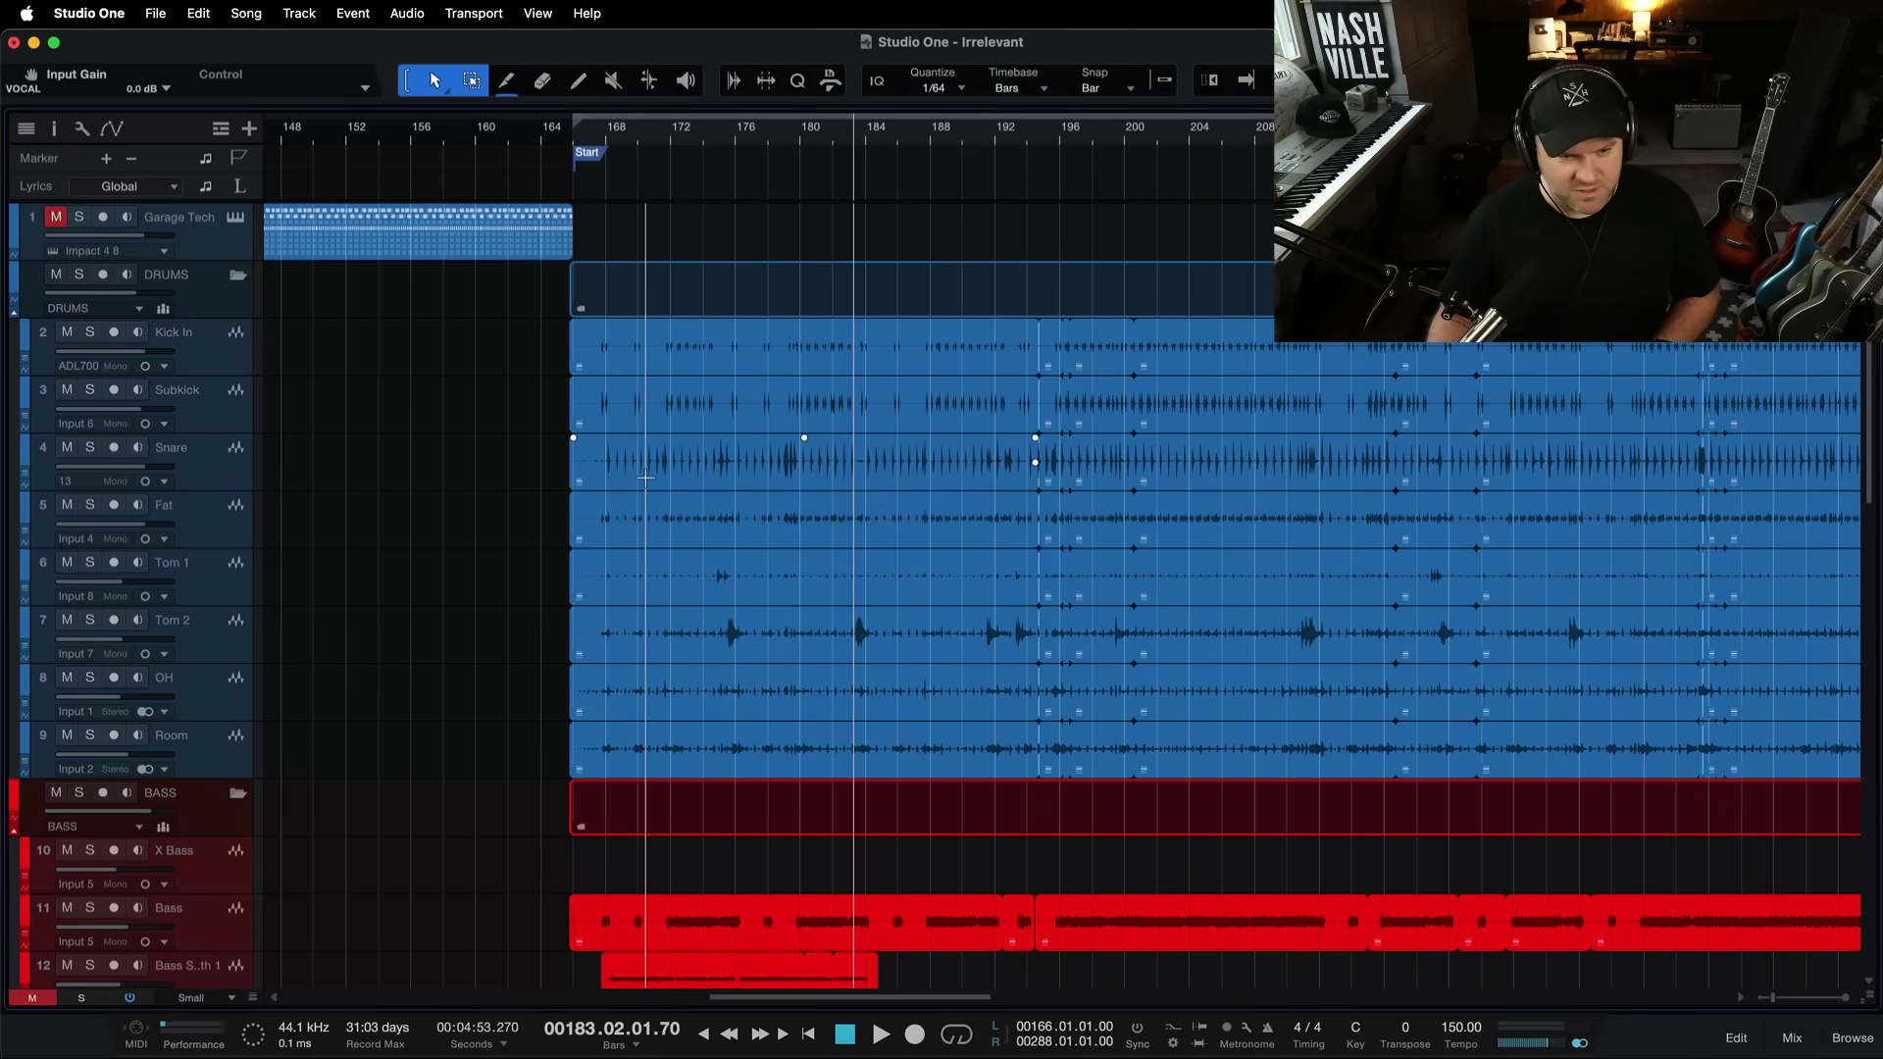
{"action": "scroll", "coordinate": [647, 478], "scroll_direction": "down", "scroll_amount": 6}
{"action": "scroll", "coordinate": [646, 478], "scroll_direction": "down", "scroll_amount": 12}
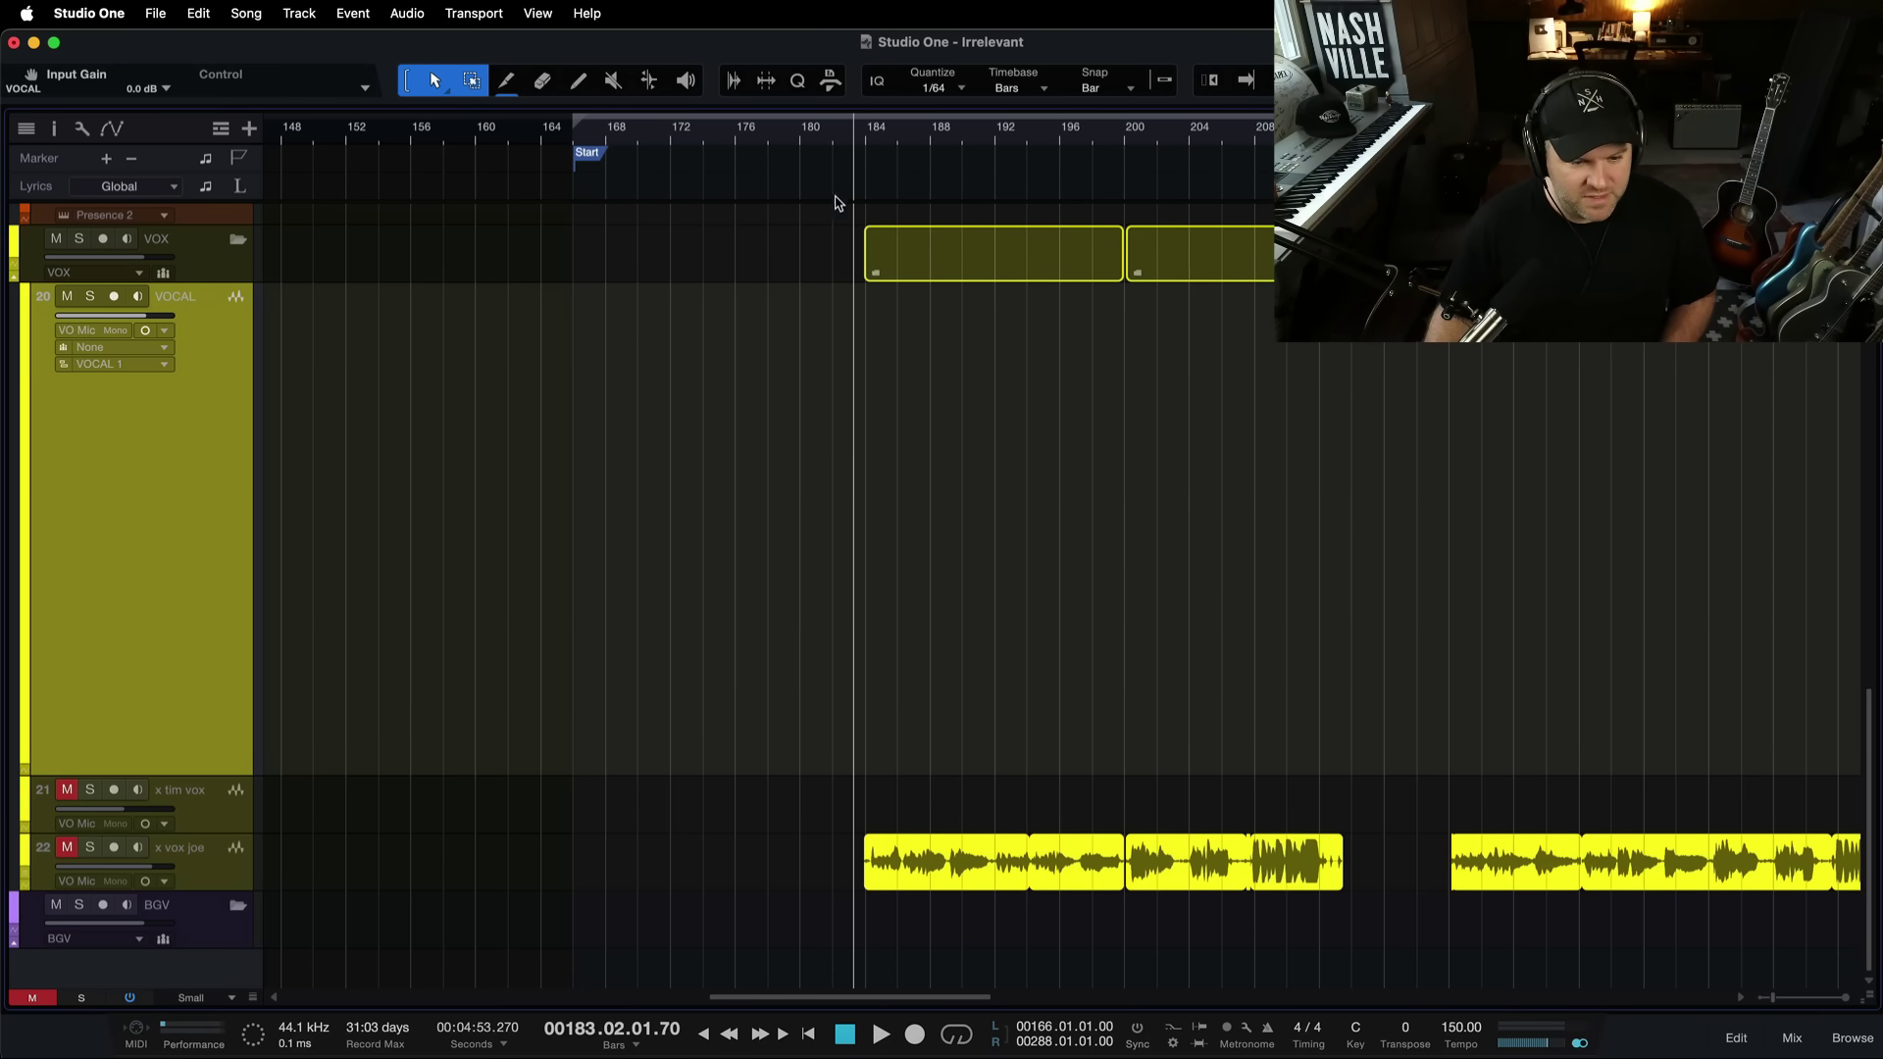
Zoom in on the timeline, play the song briefly from just before the vocal clips, and save the song.
{"action": "key", "text": "e"}
{"action": "key", "text": "space"}
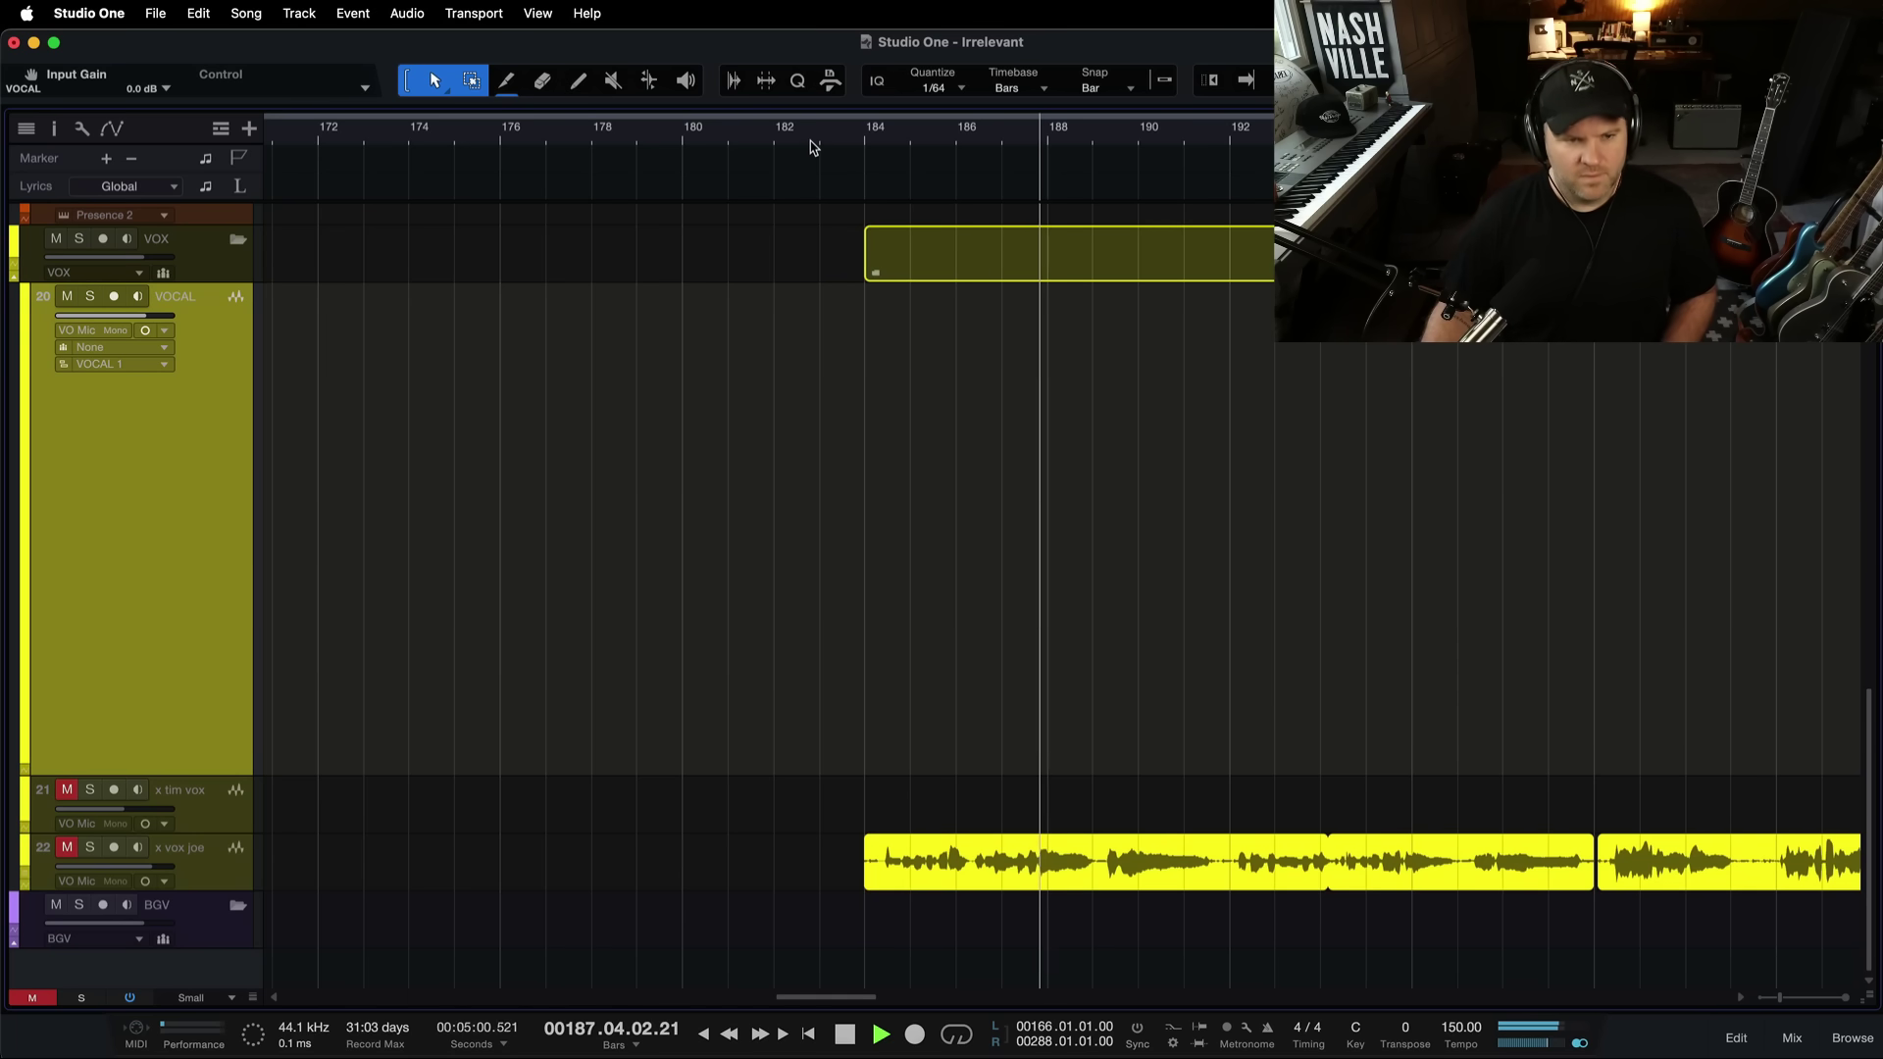
{"action": "key", "text": "space"}
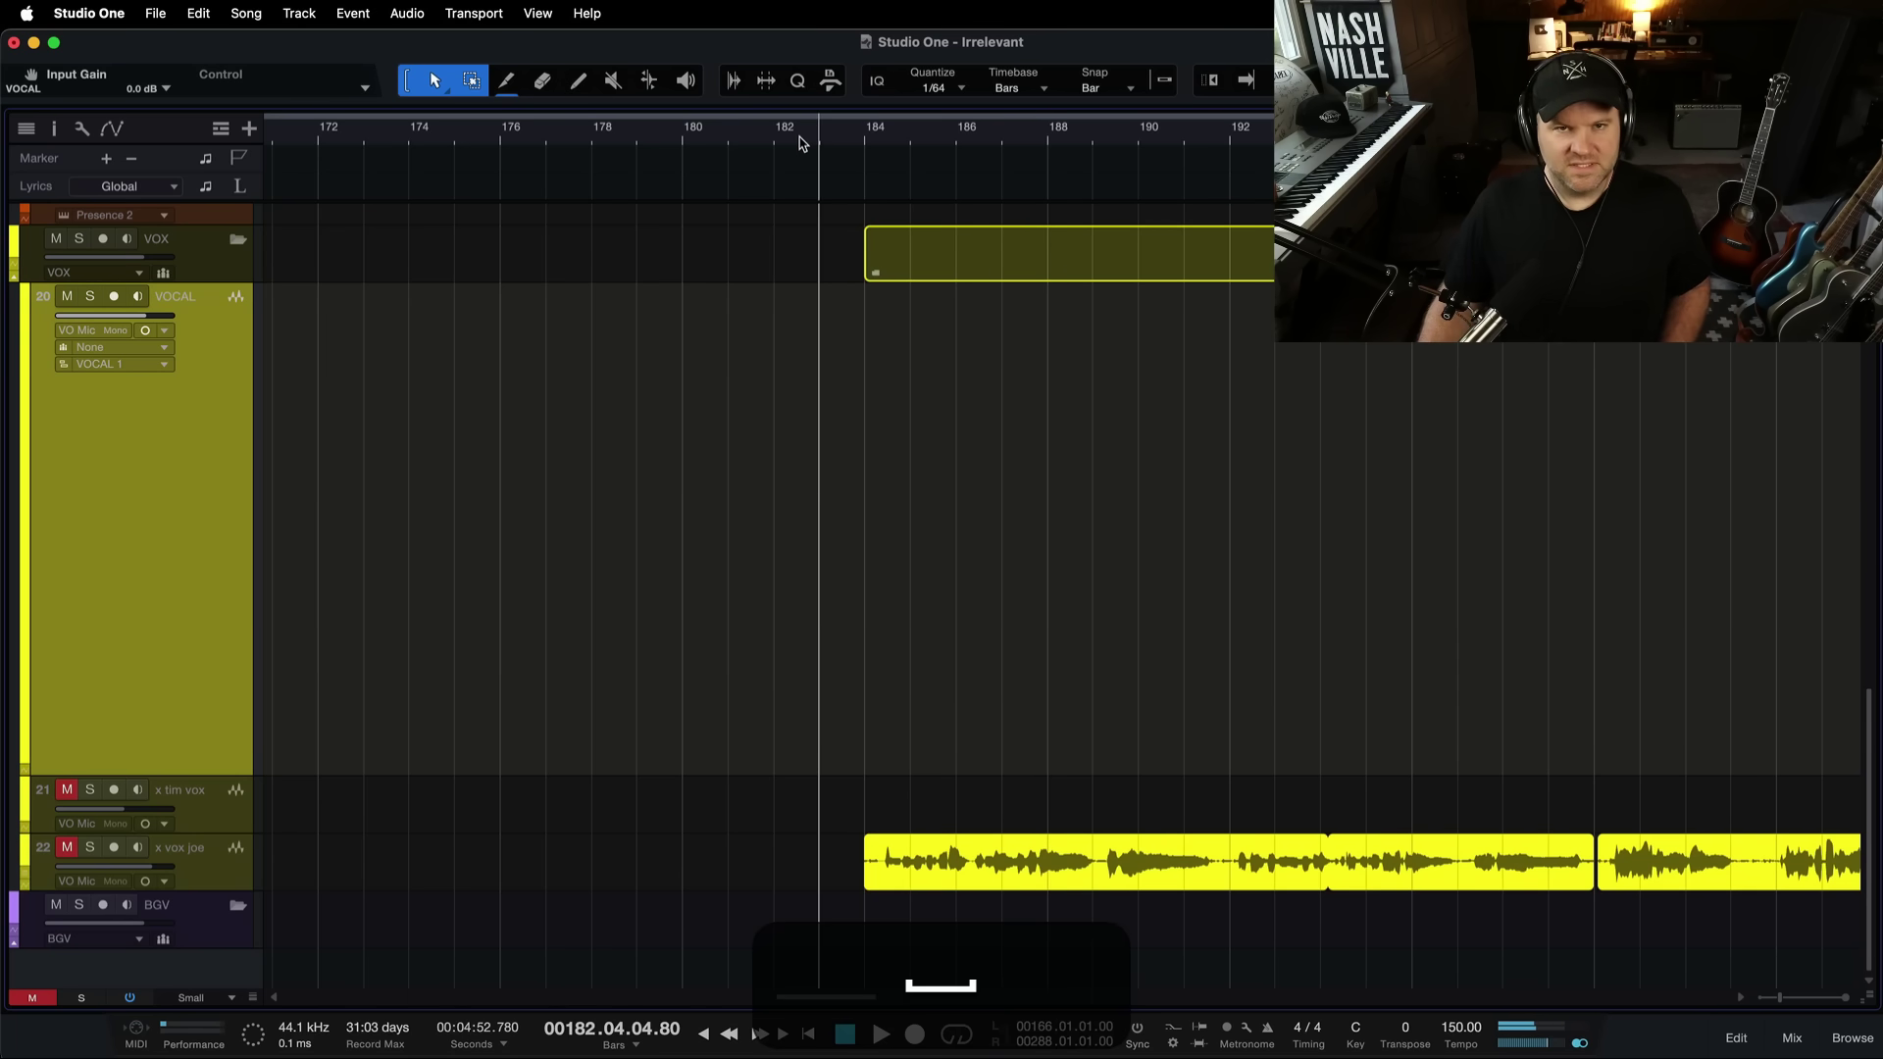
{"action": "key", "text": "super+s"}
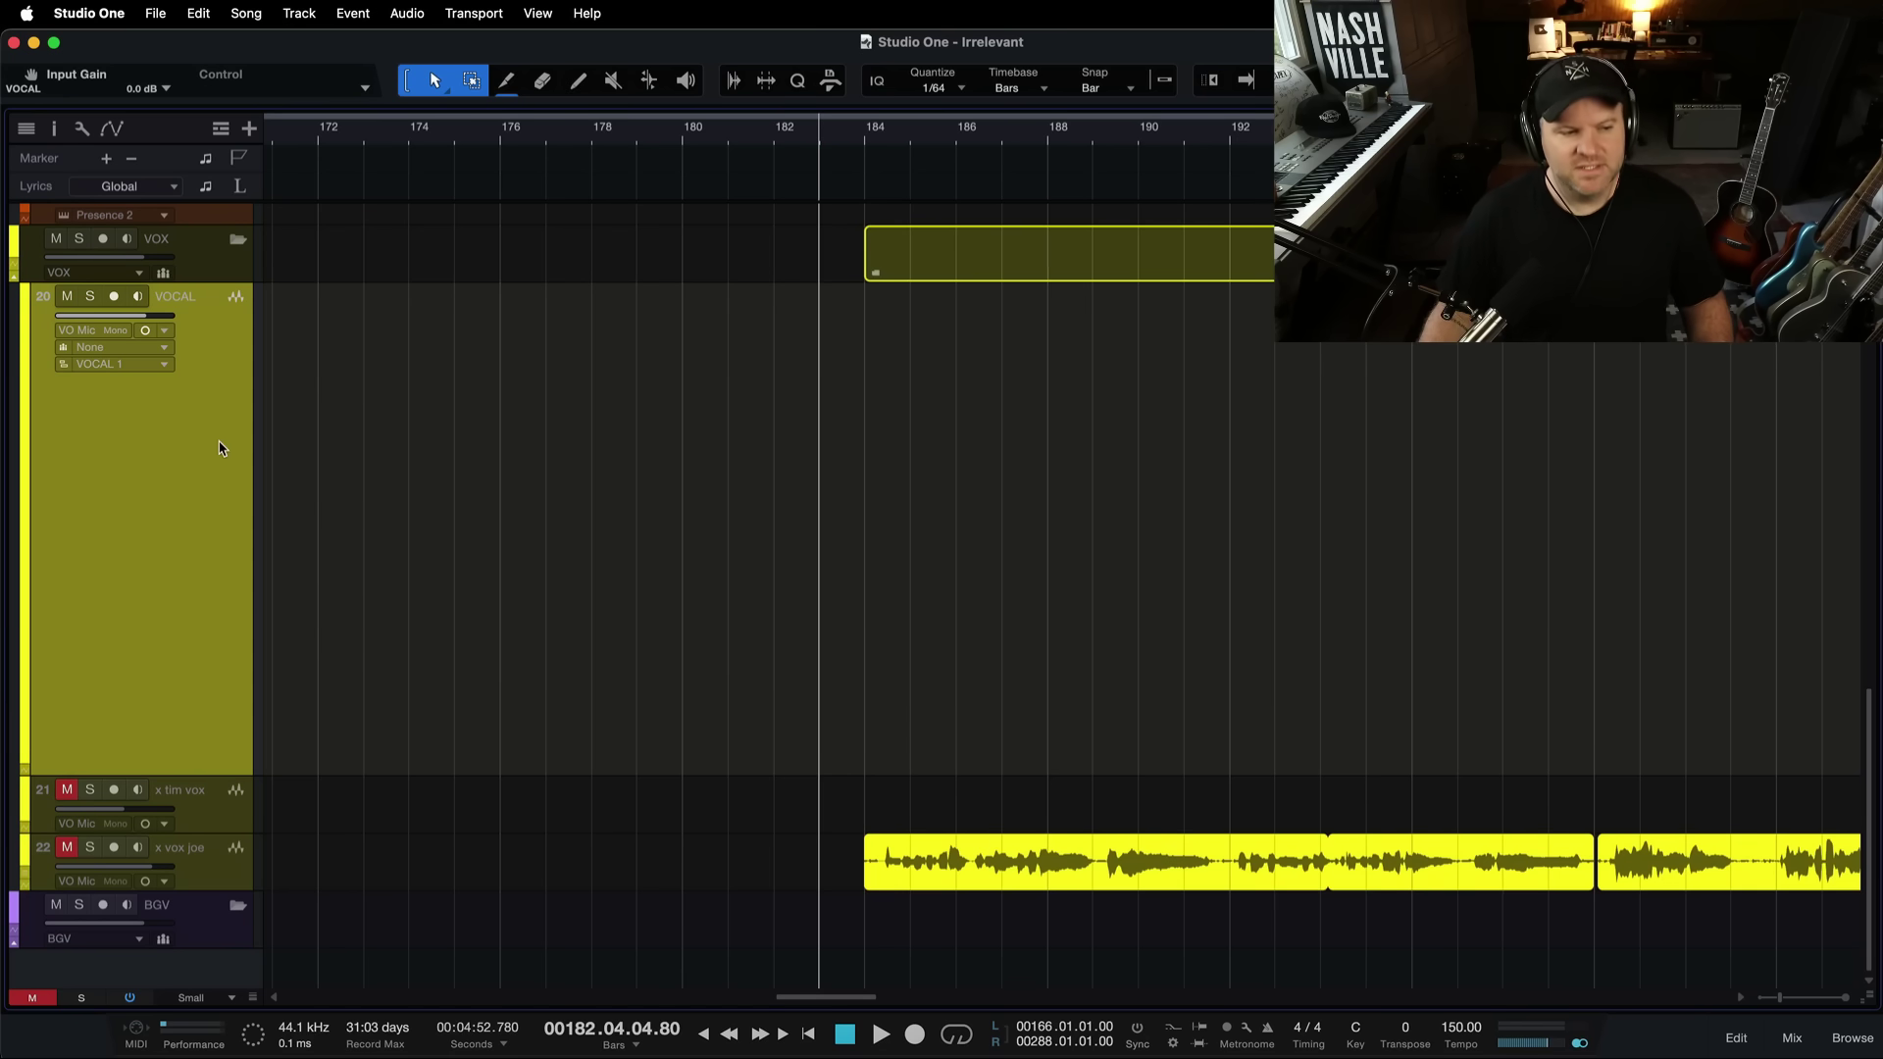
Show the mixer and test the VOCAL channel's live input by arming it for recording and disarming it again.
{"action": "key", "text": "F3"}
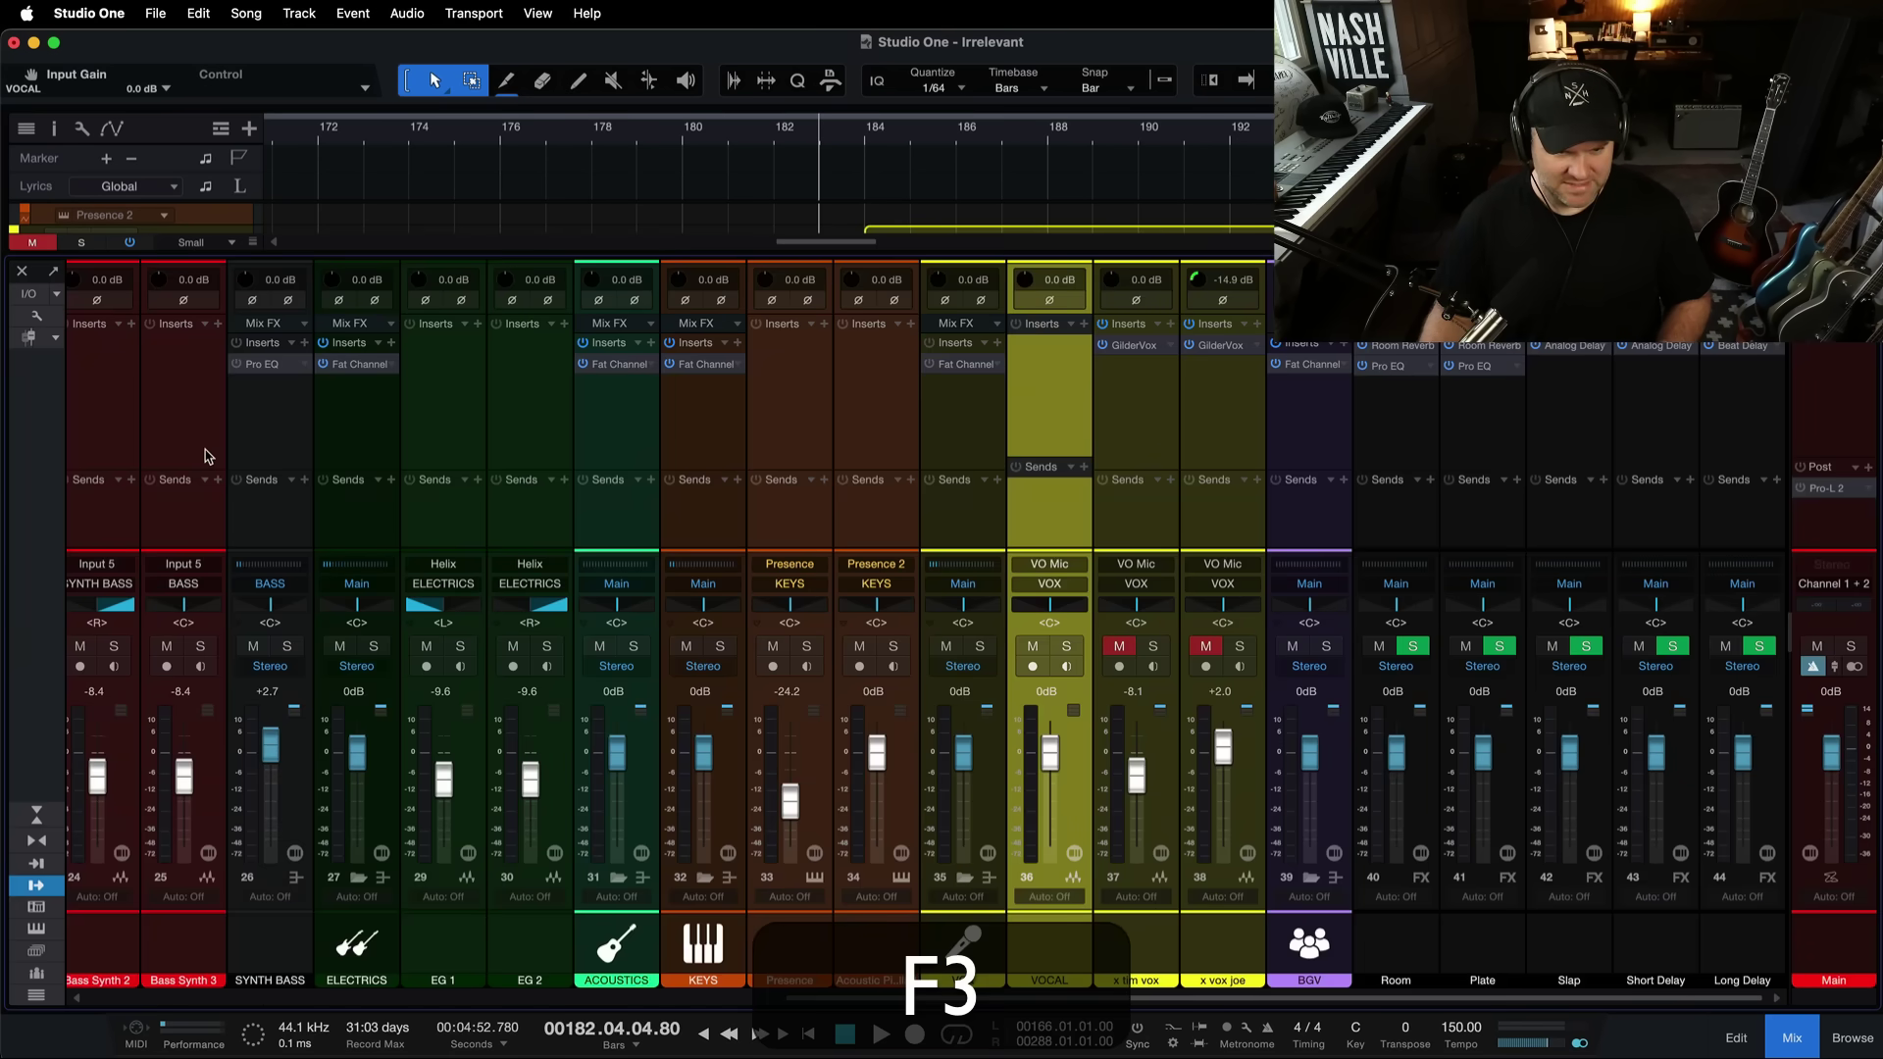
{"action": "key", "text": "F3"}
{"action": "key", "text": "F3"}
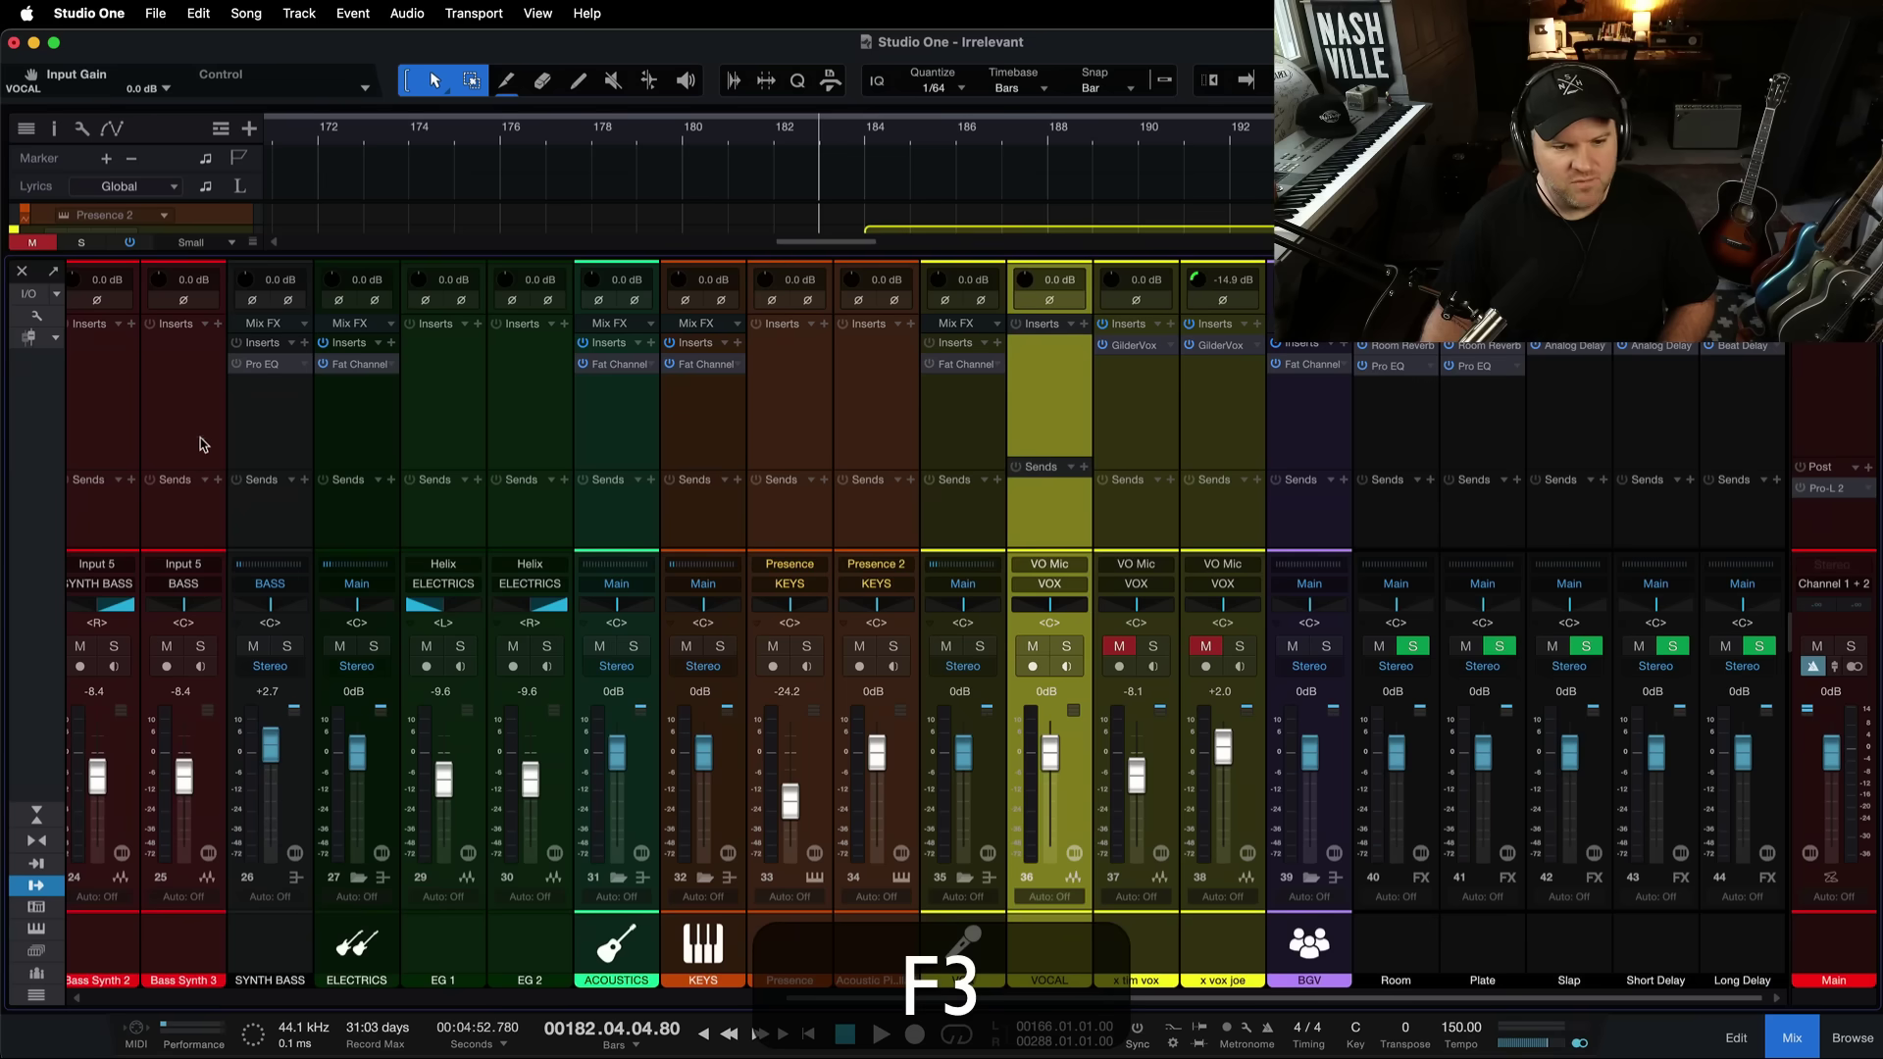
{"action": "left_click", "coordinate": [1044, 496]}
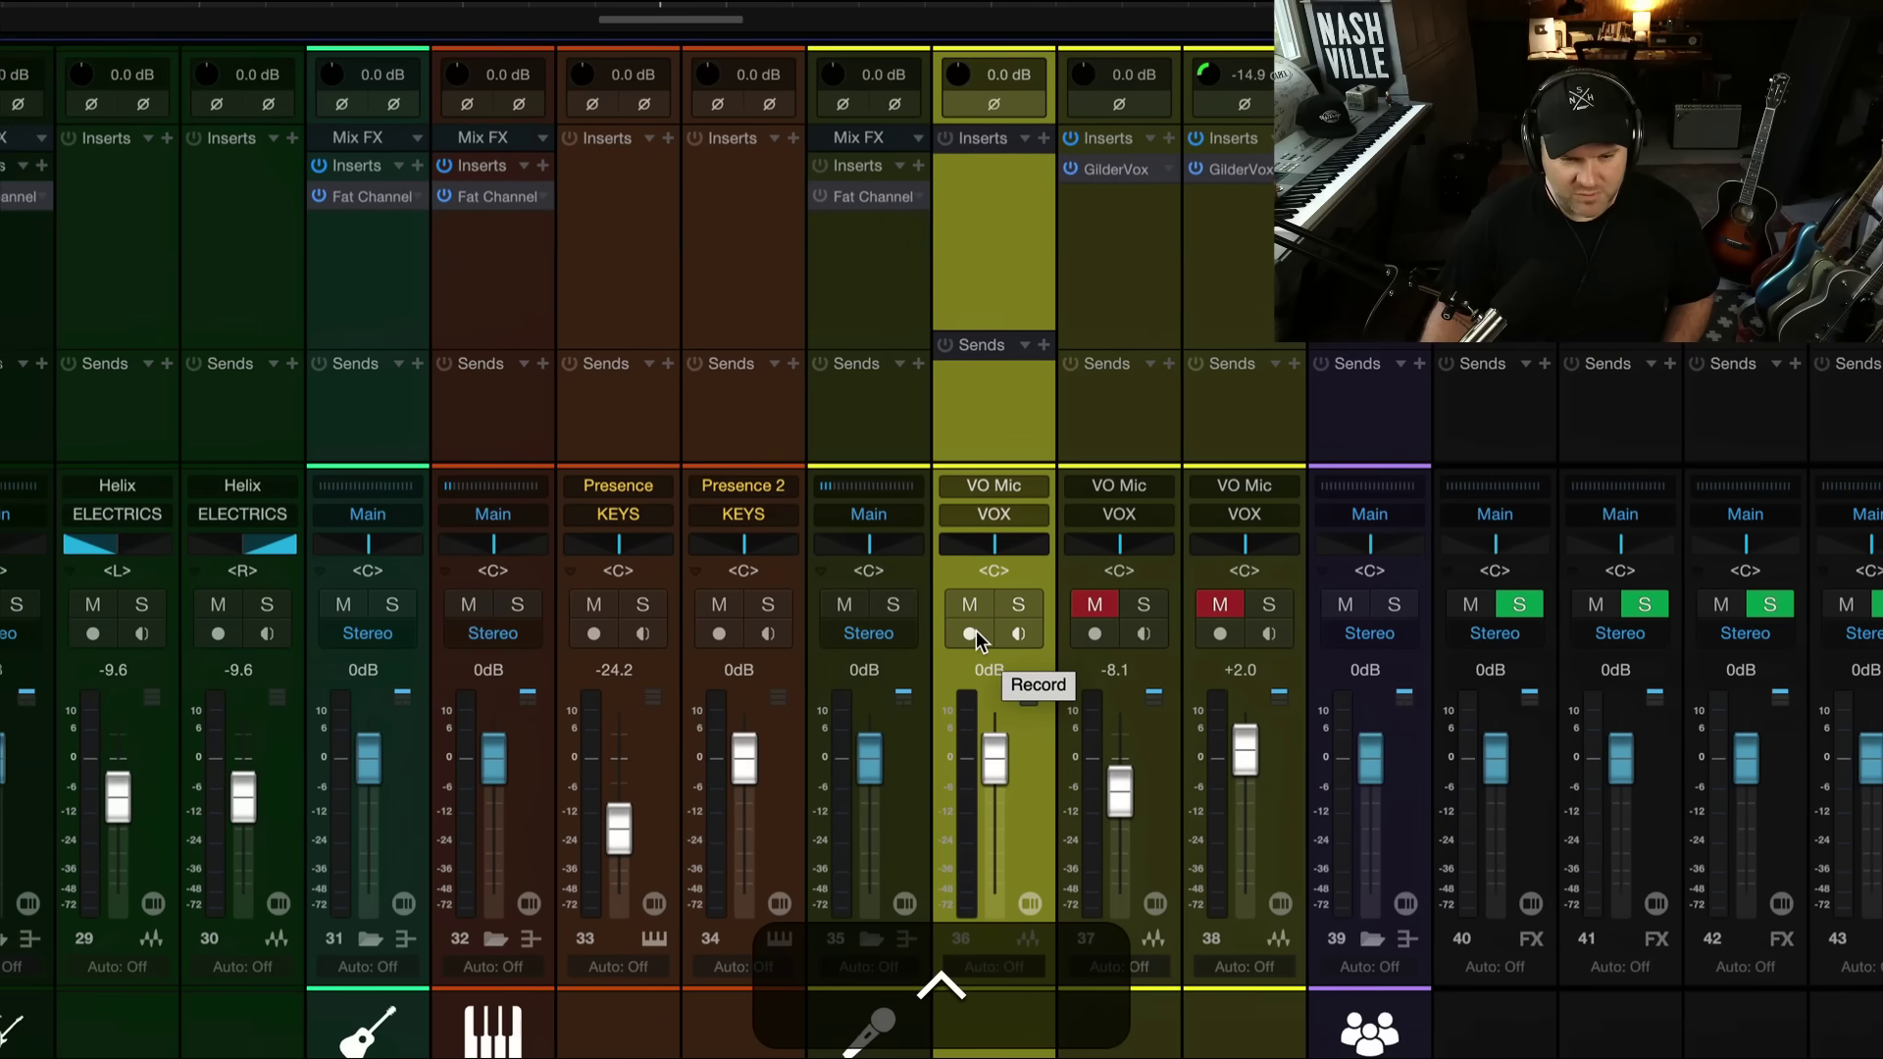
{"action": "left_click", "coordinate": [973, 633]}
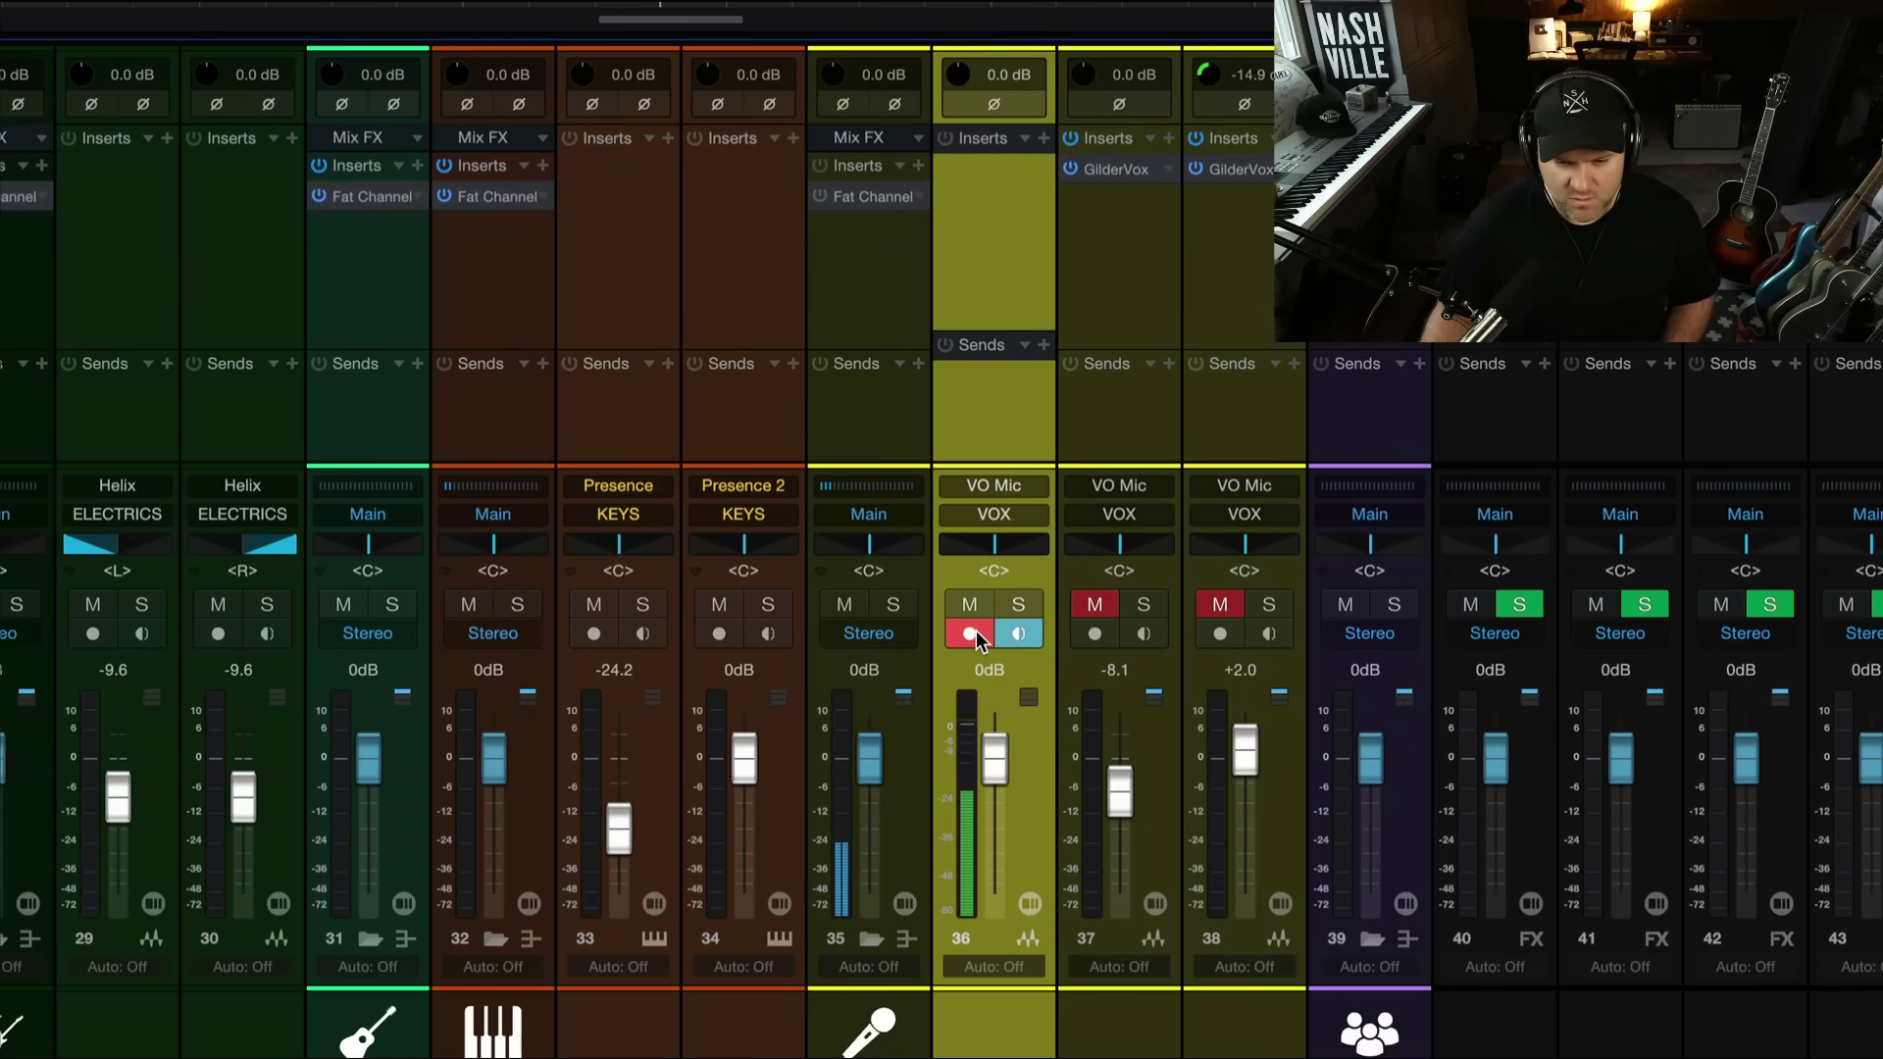
{"action": "left_click", "coordinate": [973, 633]}
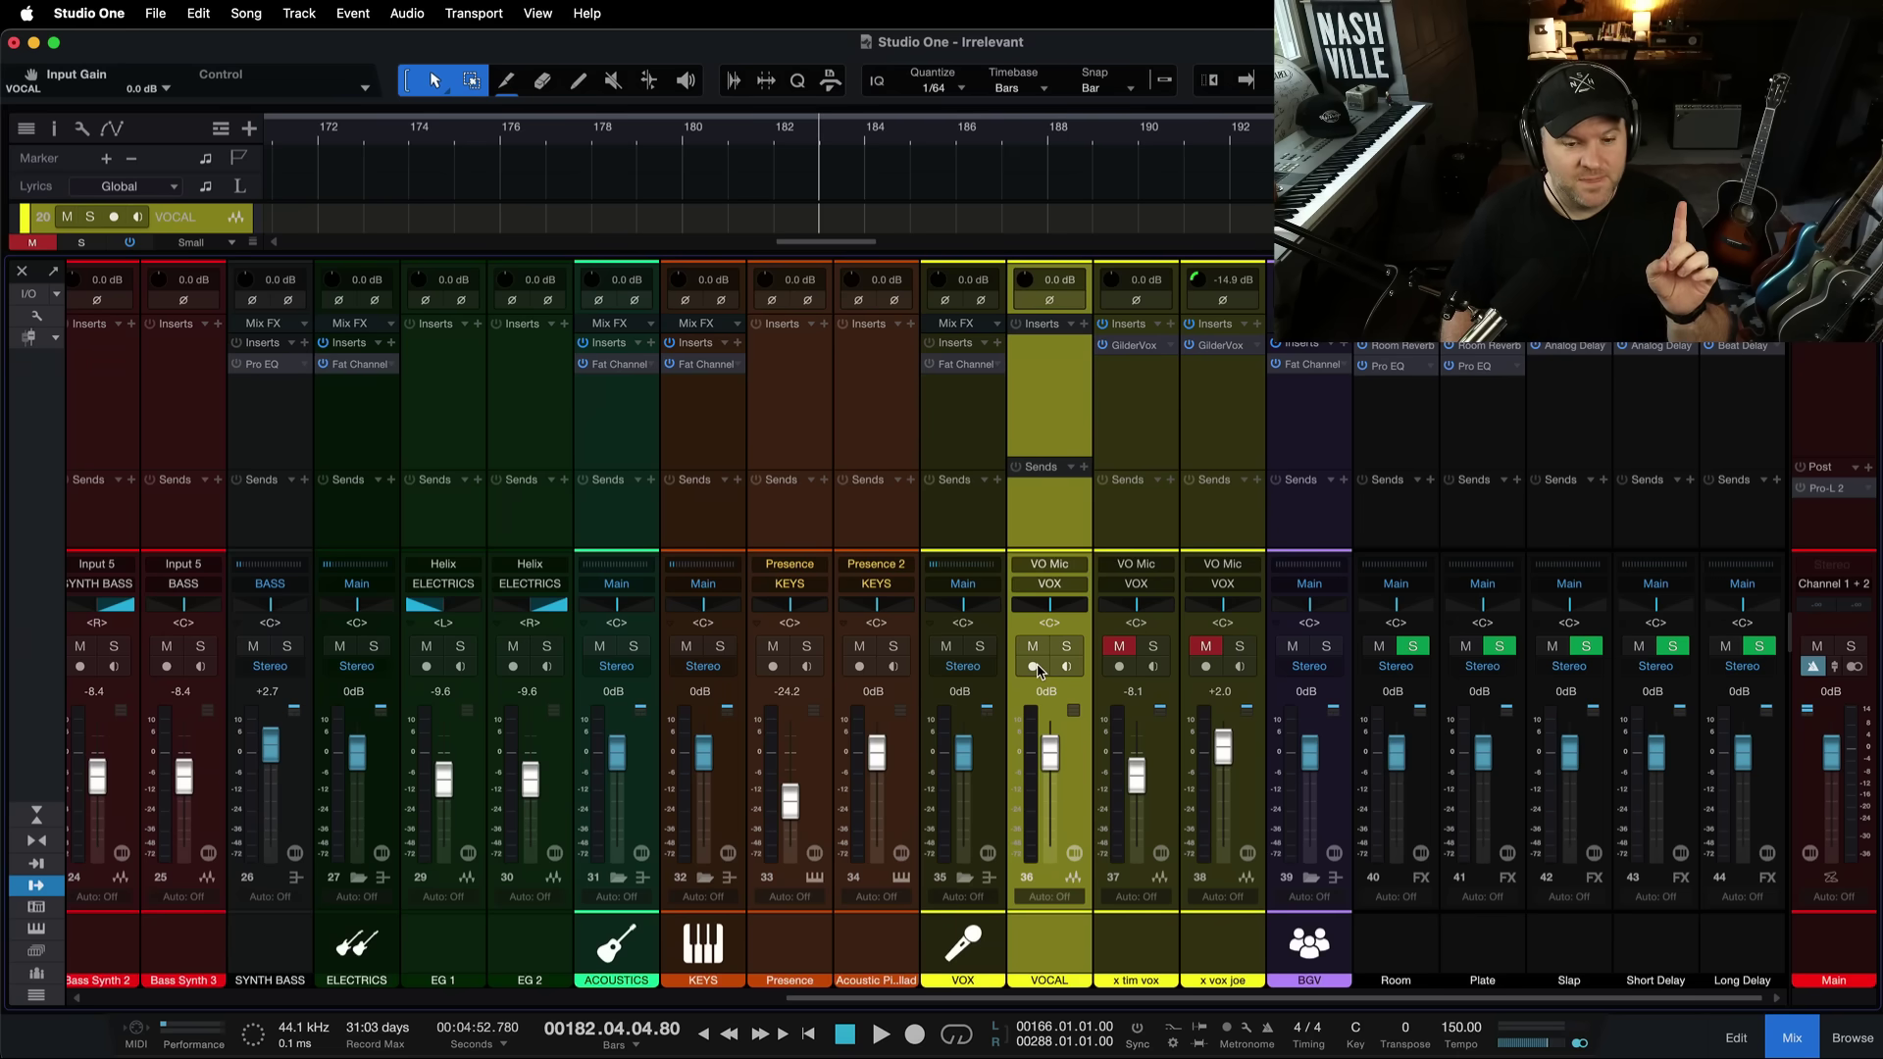
{"action": "left_click", "coordinate": [1035, 667]}
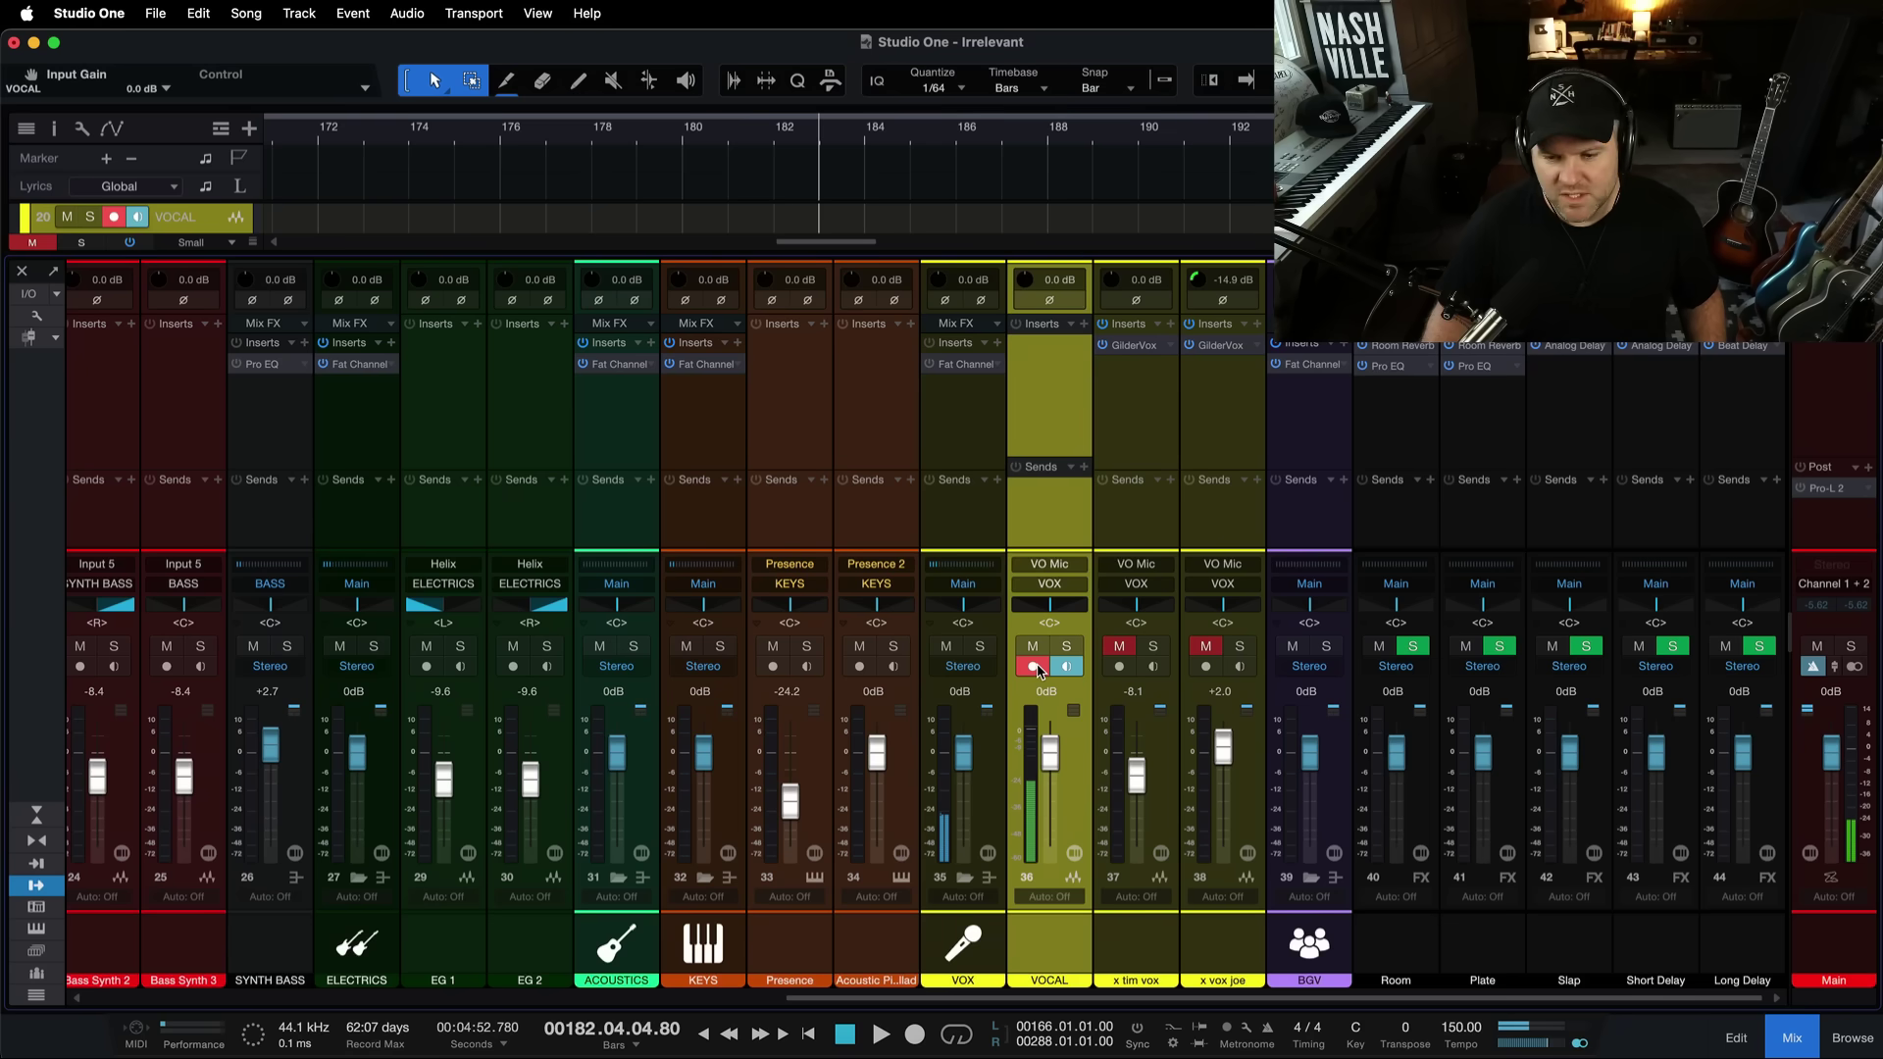
{"action": "left_click", "coordinate": [1035, 667]}
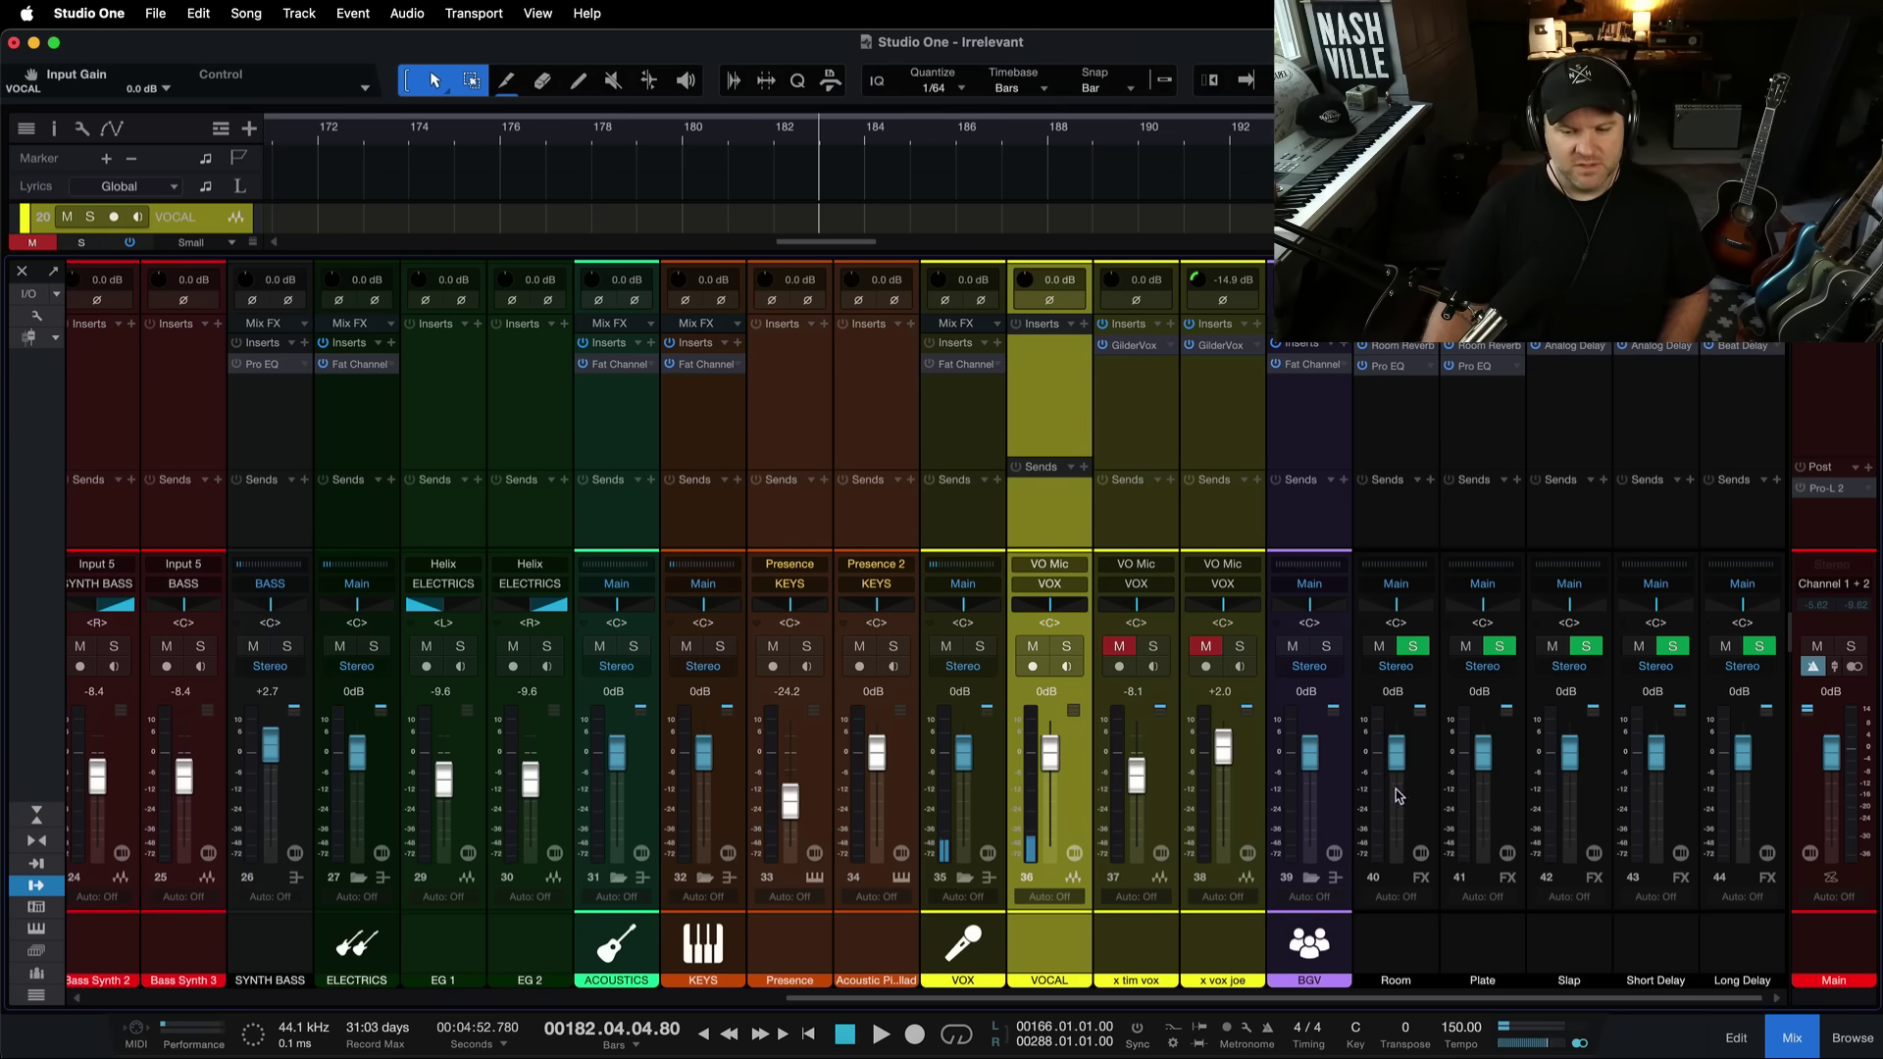
Turn on low latency monitoring for the Main output and test the VOCAL channel's input by briefly arming it.
{"action": "left_click", "coordinate": [1823, 422]}
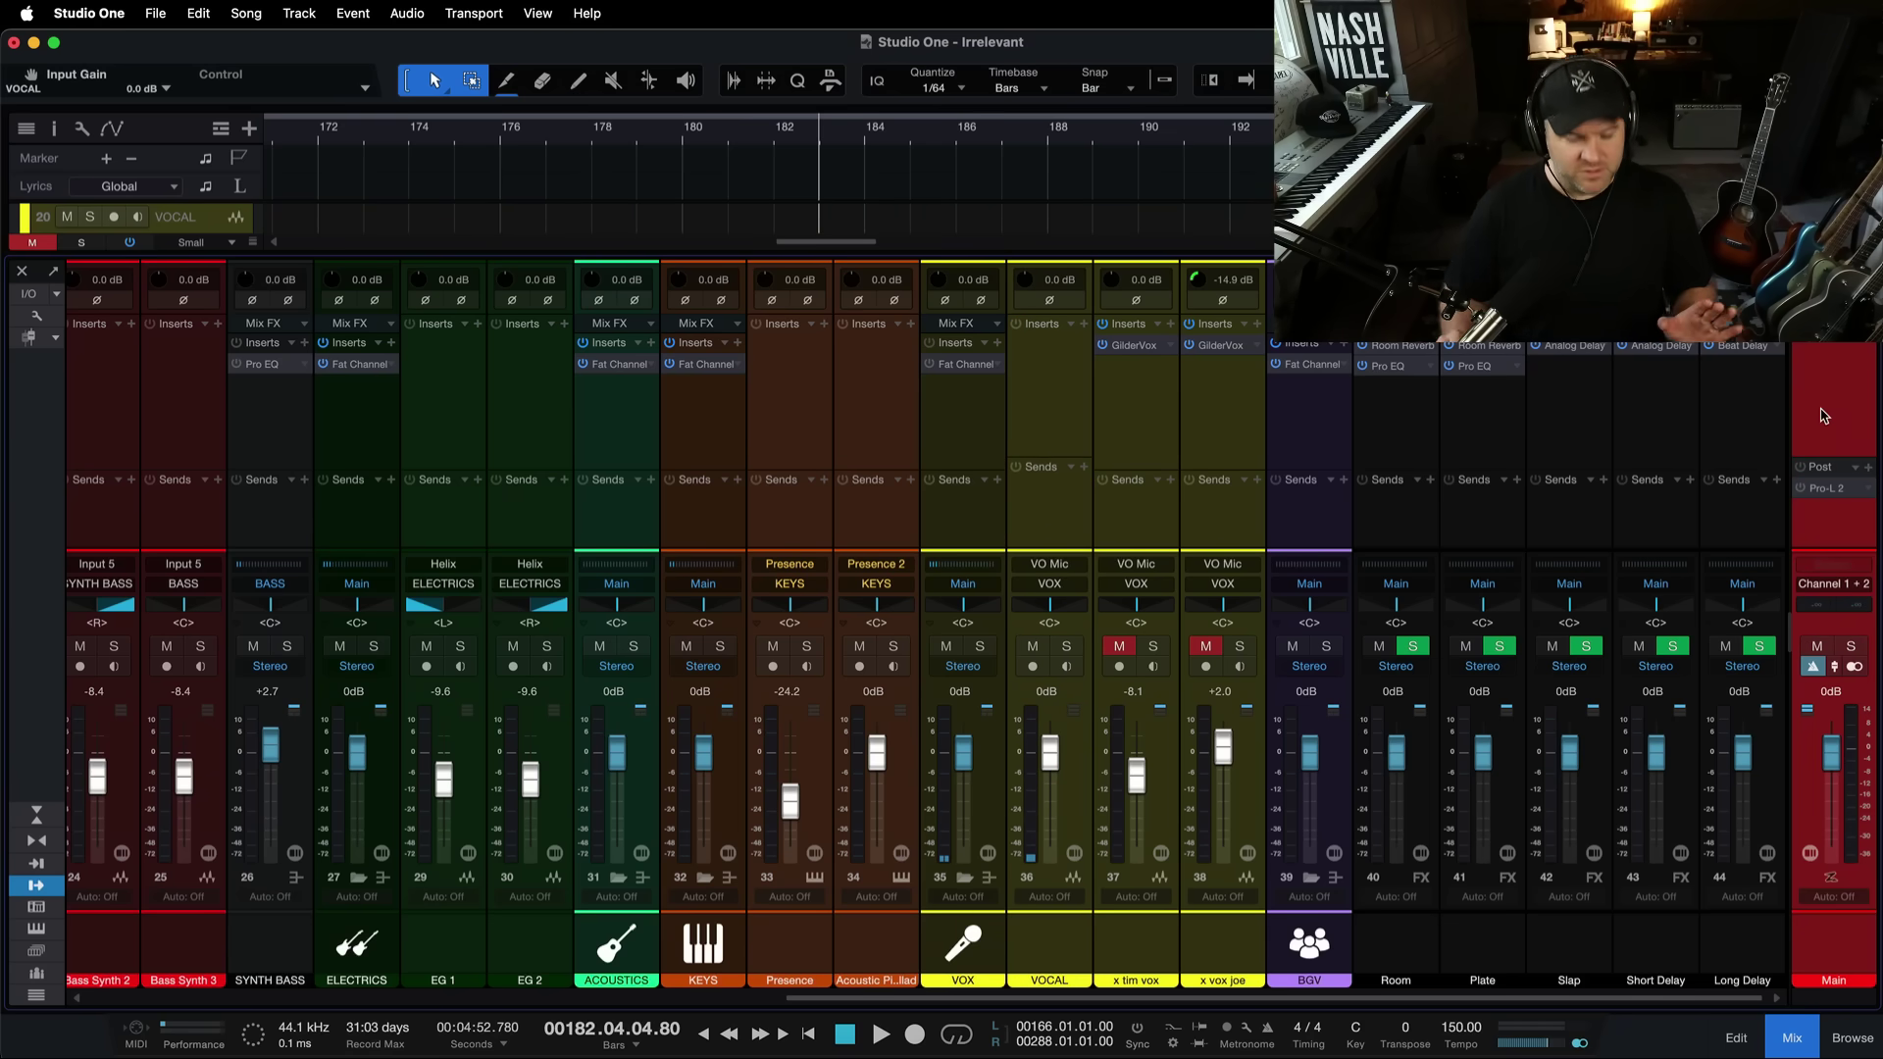
{"action": "key", "text": "F3"}
{"action": "key", "text": "F3"}
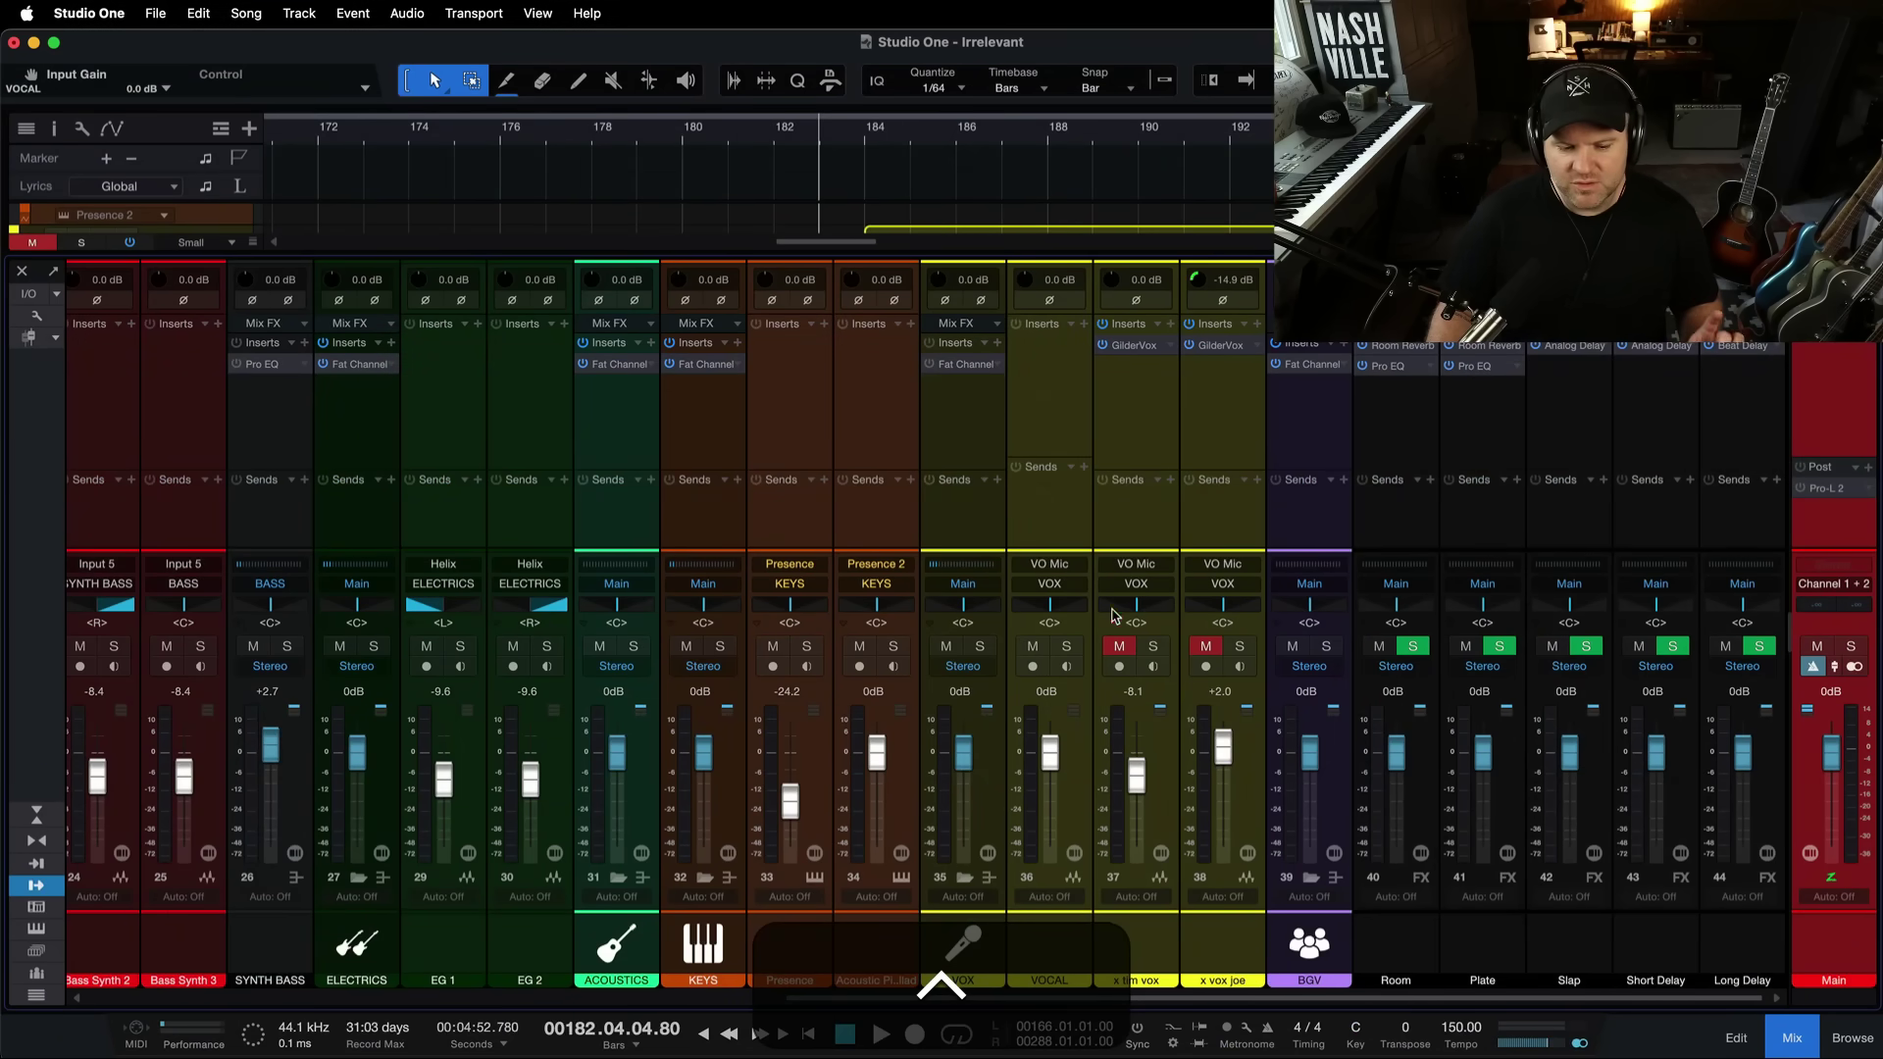
{"action": "left_click", "coordinate": [1023, 546]}
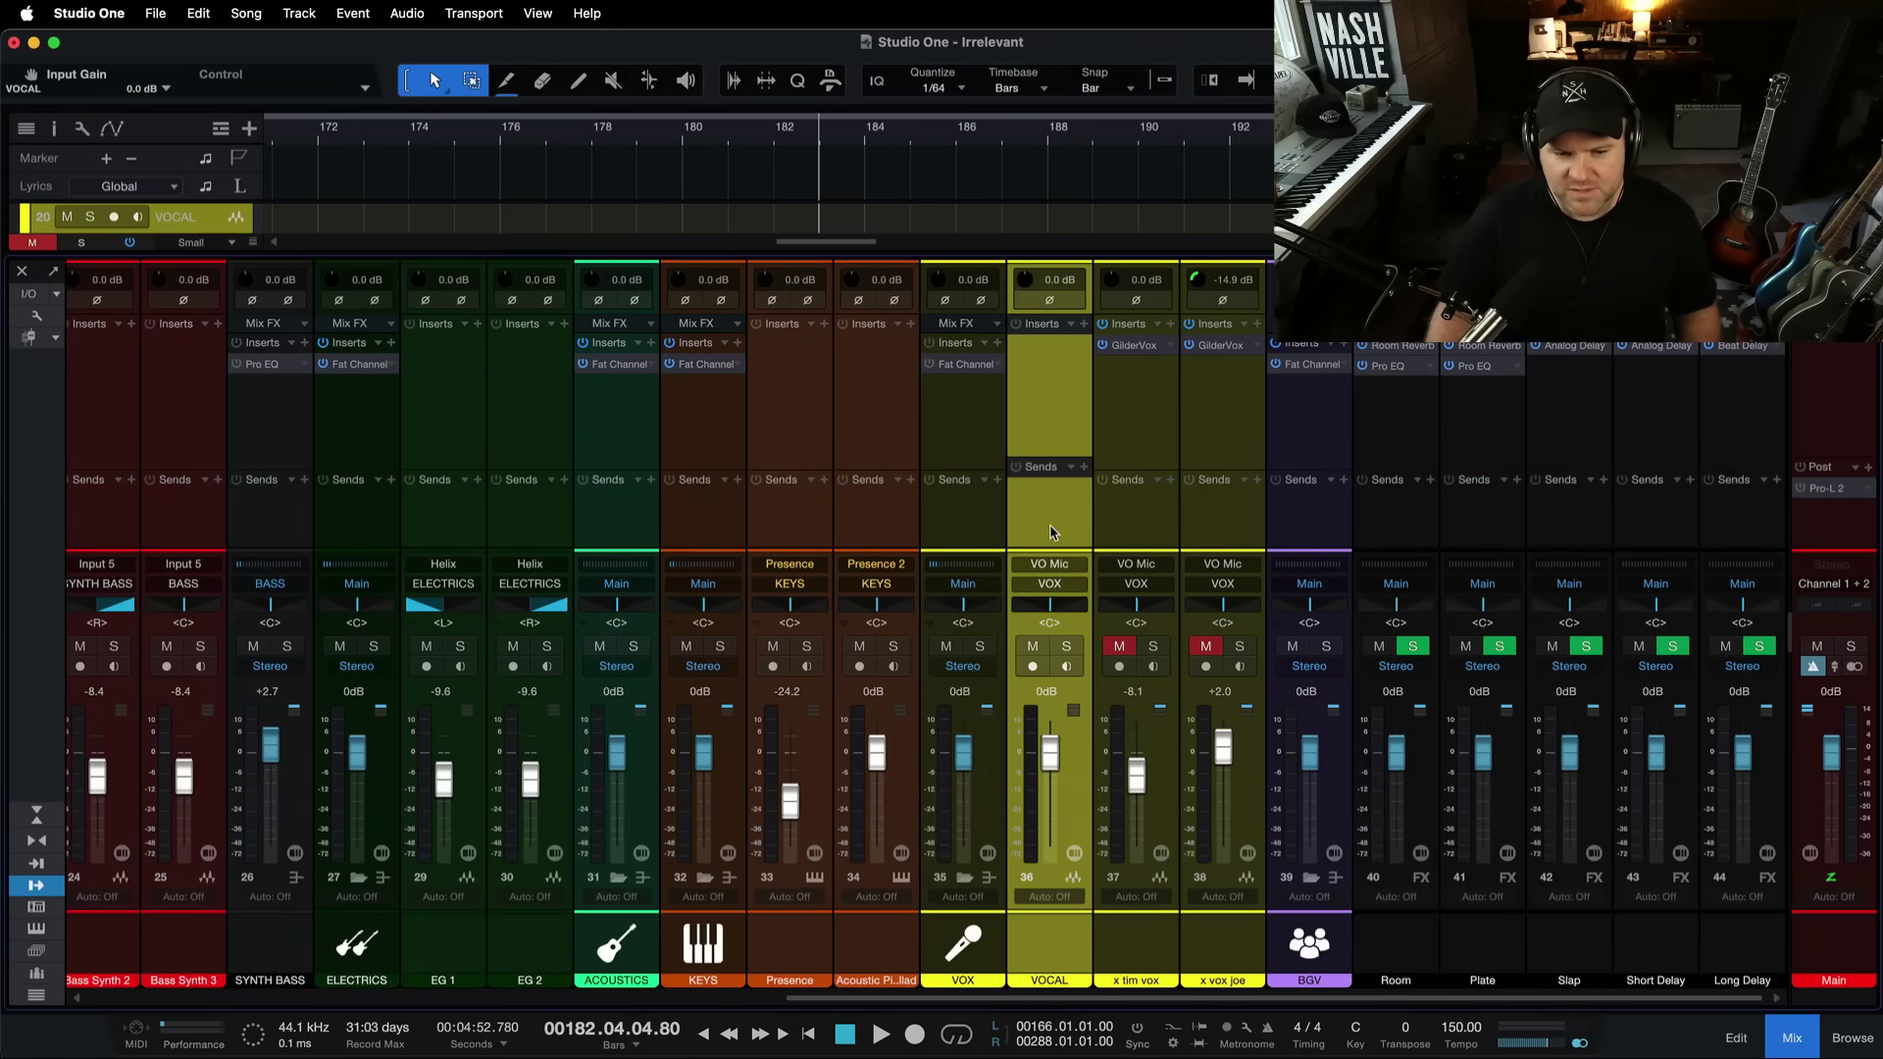
{"action": "left_click", "coordinate": [1033, 669]}
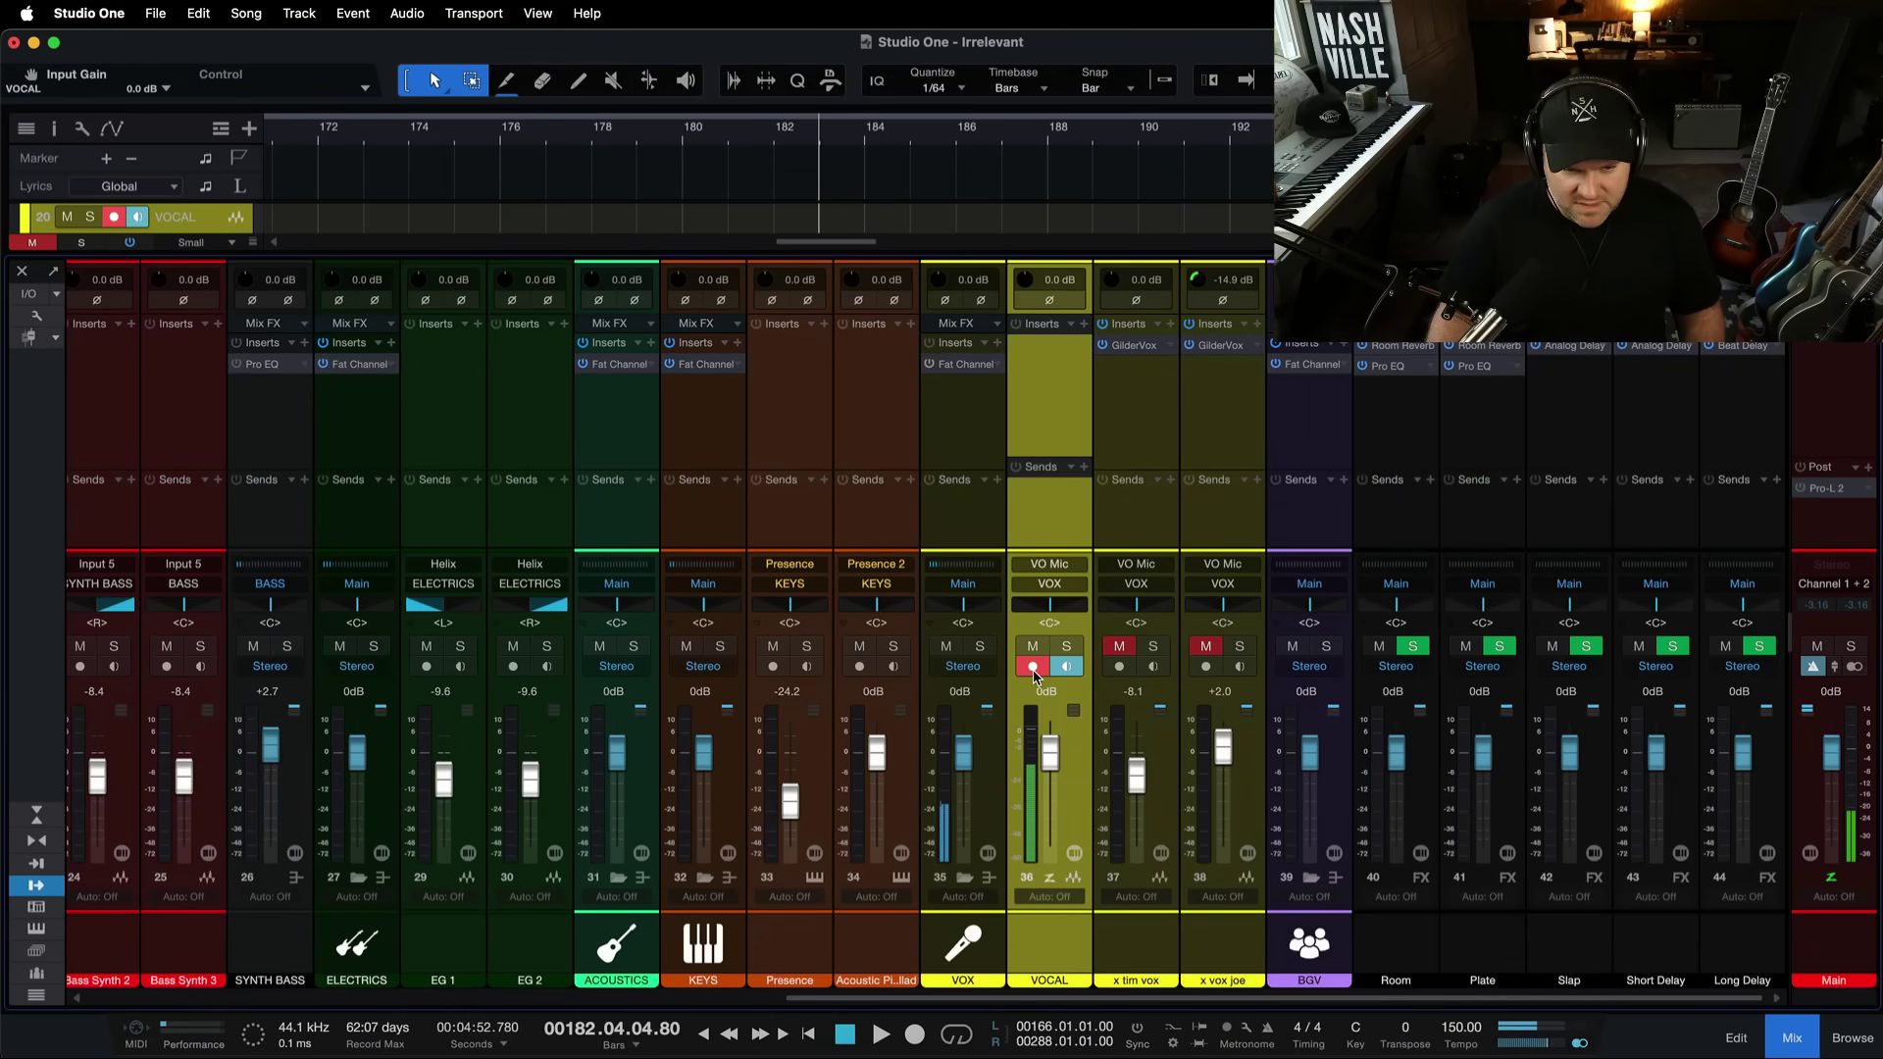
{"action": "left_click", "coordinate": [1033, 669]}
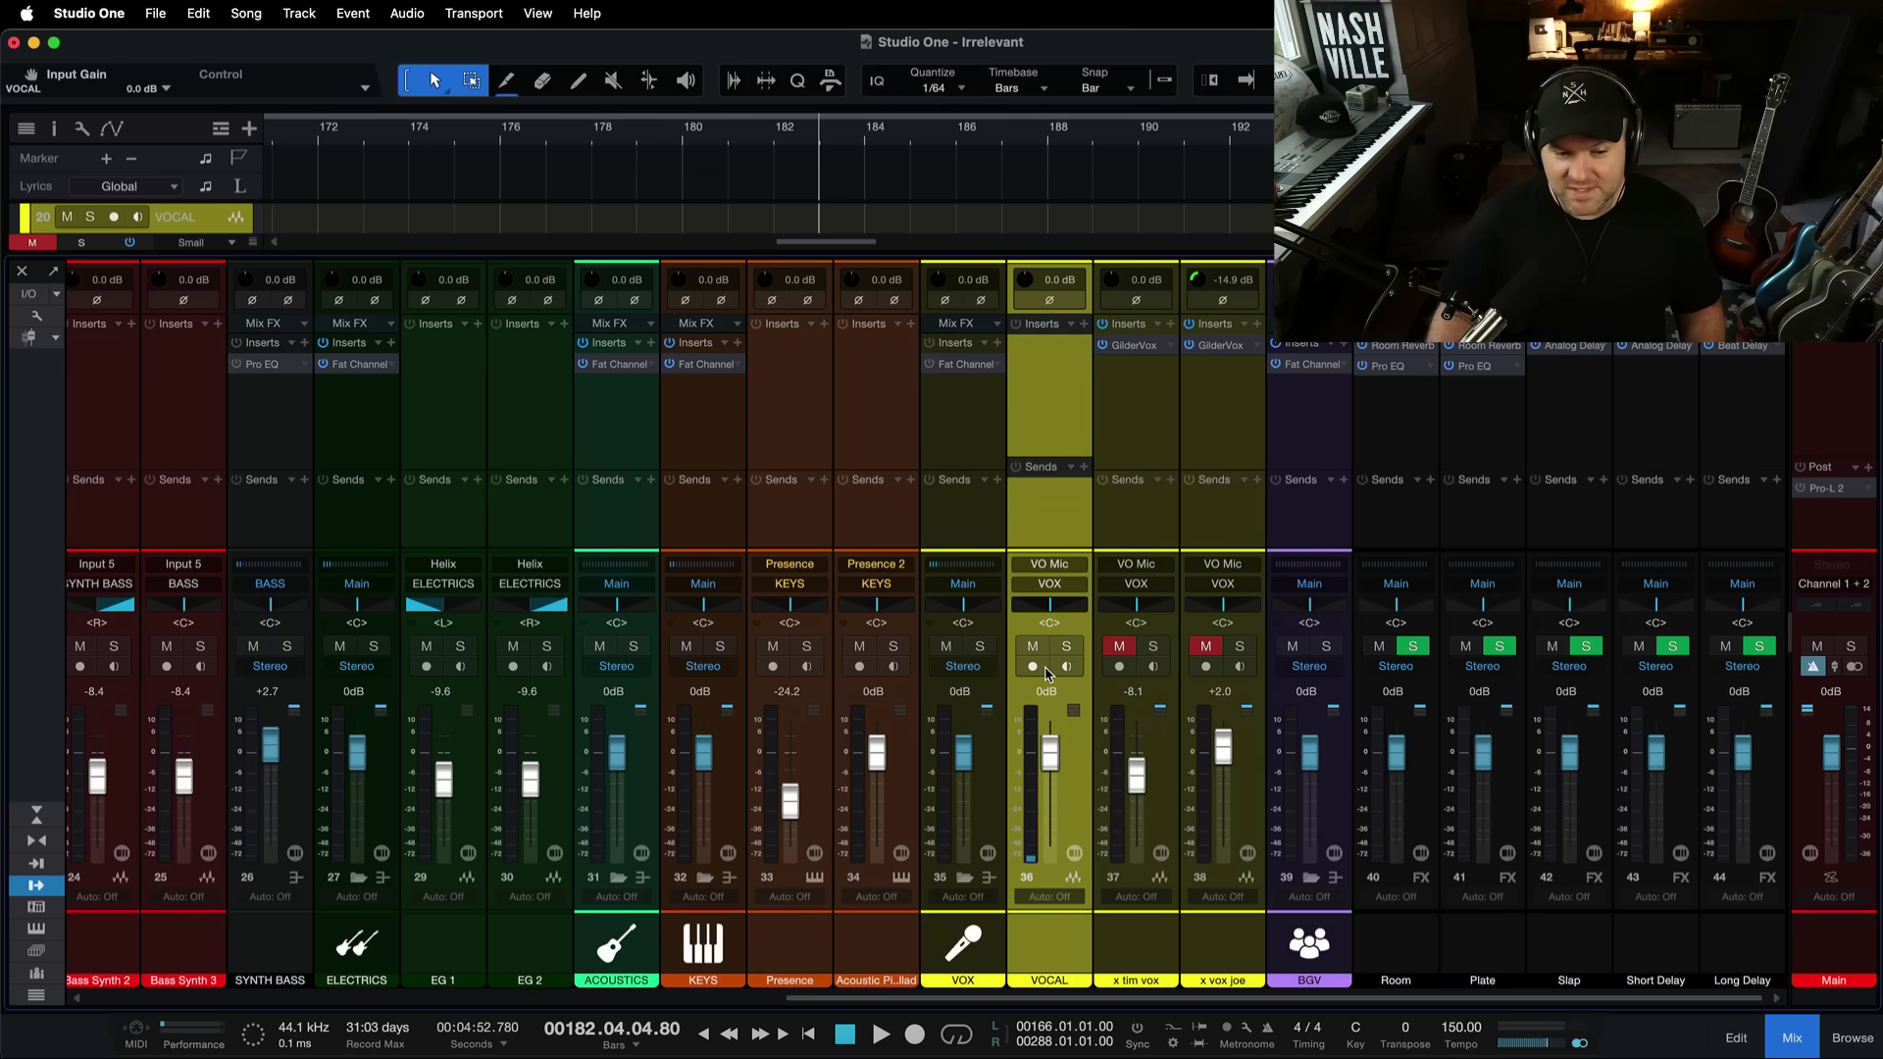
Compare the armed VOCAL channel with low latency monitoring off and on, leaving monitoring on and the channel disarmed.
{"action": "left_click", "coordinate": [1033, 669]}
{"action": "left_click", "coordinate": [1044, 669]}
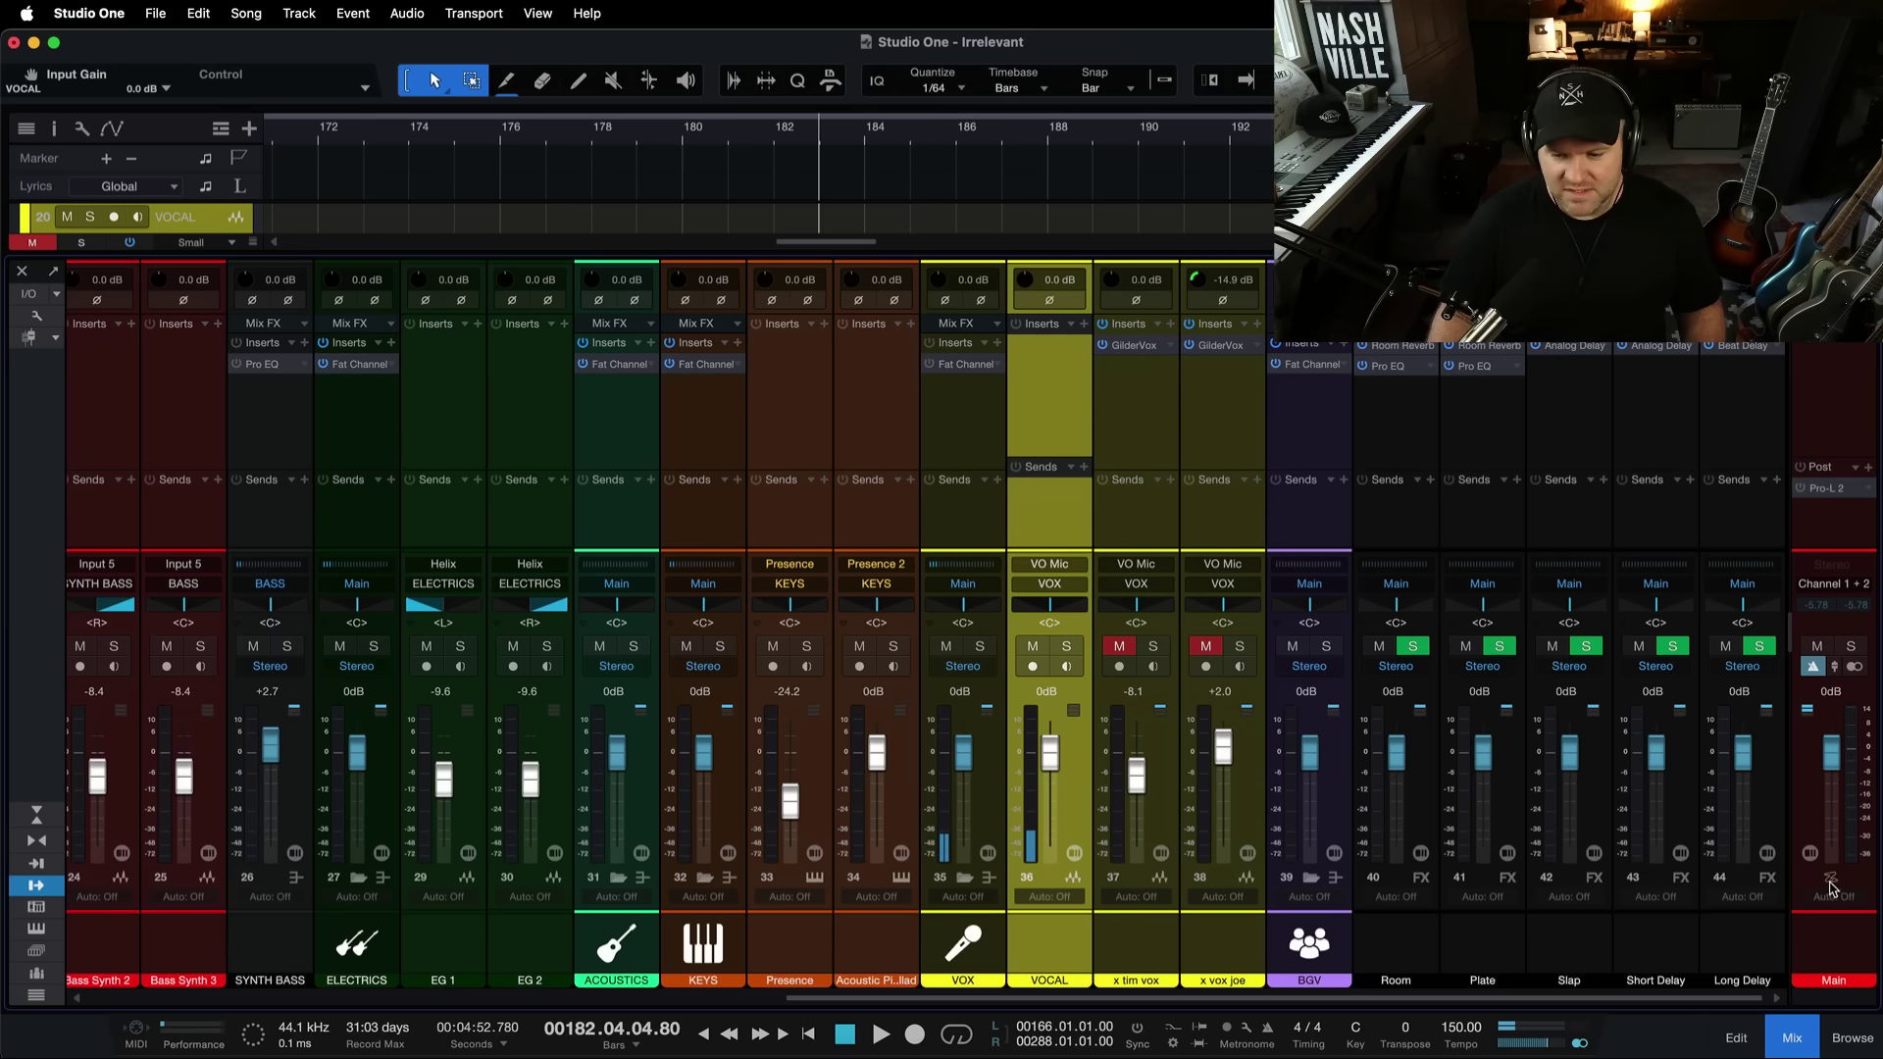
{"action": "left_click", "coordinate": [1044, 668]}
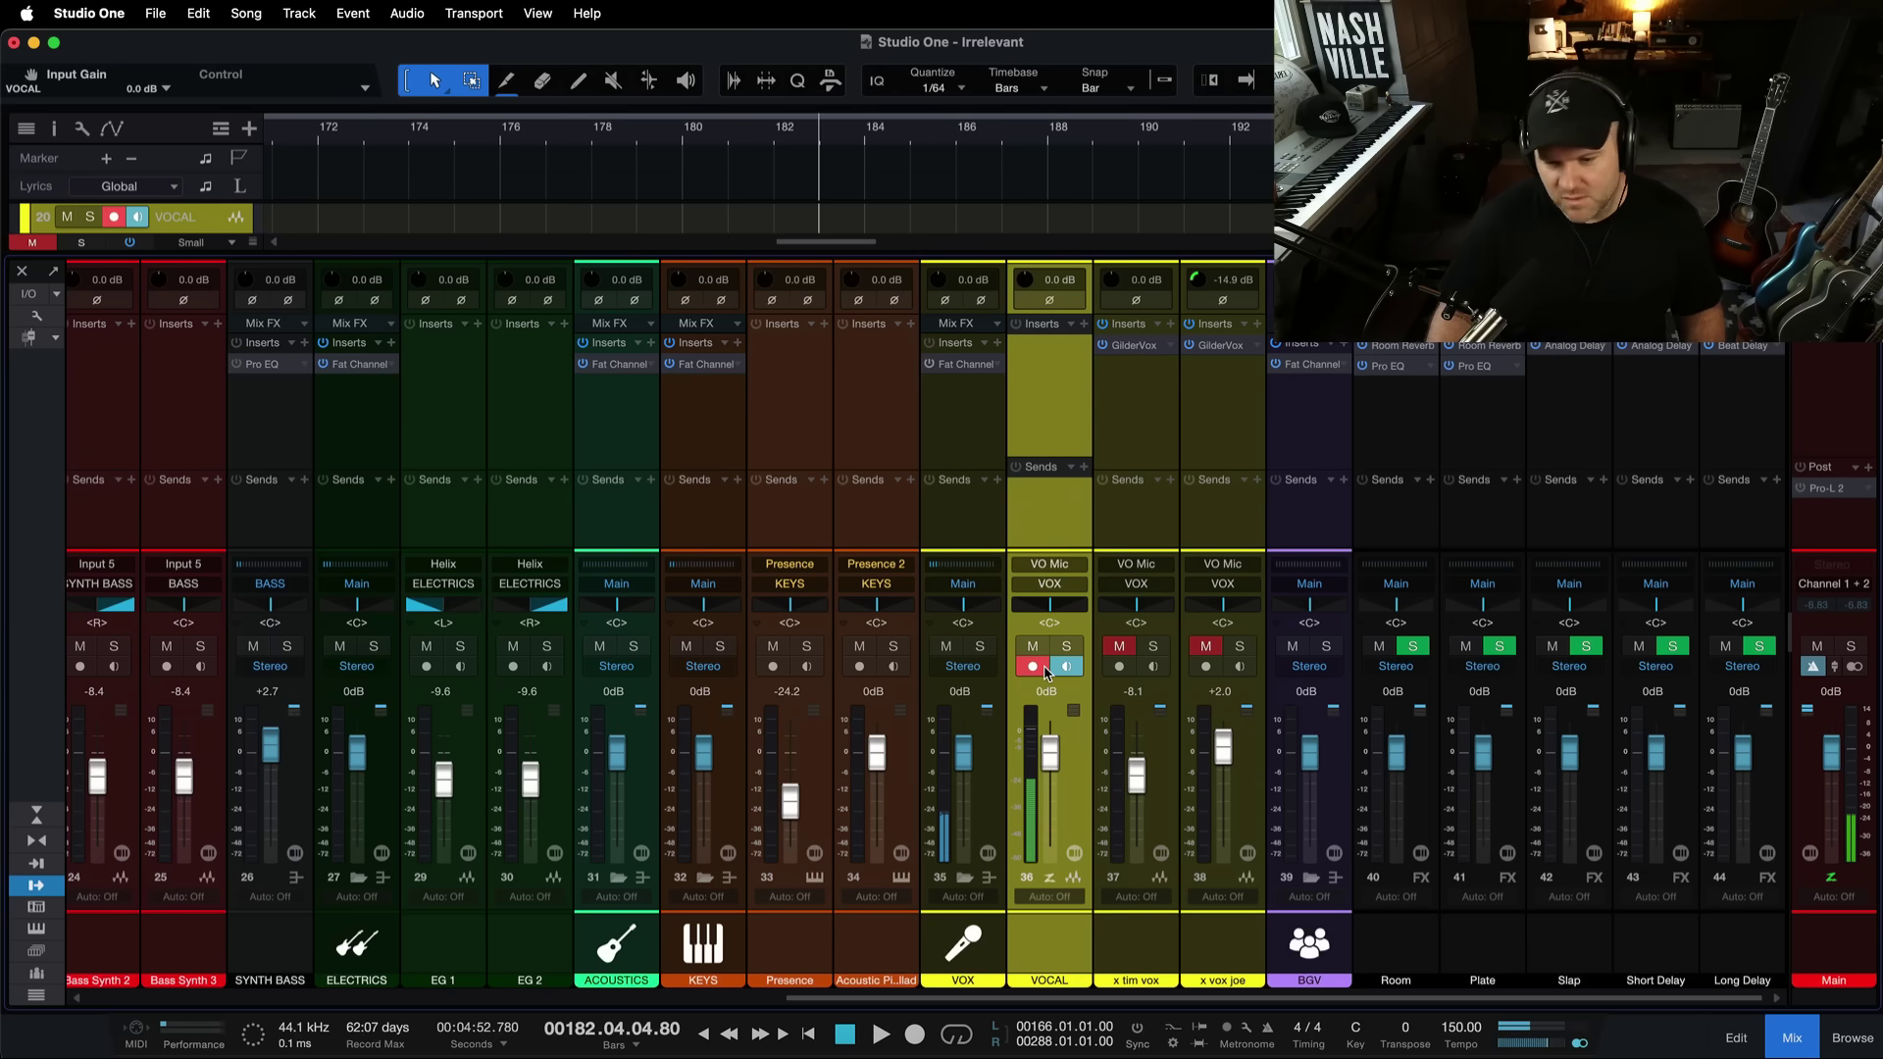
{"action": "left_click", "coordinate": [1044, 669]}
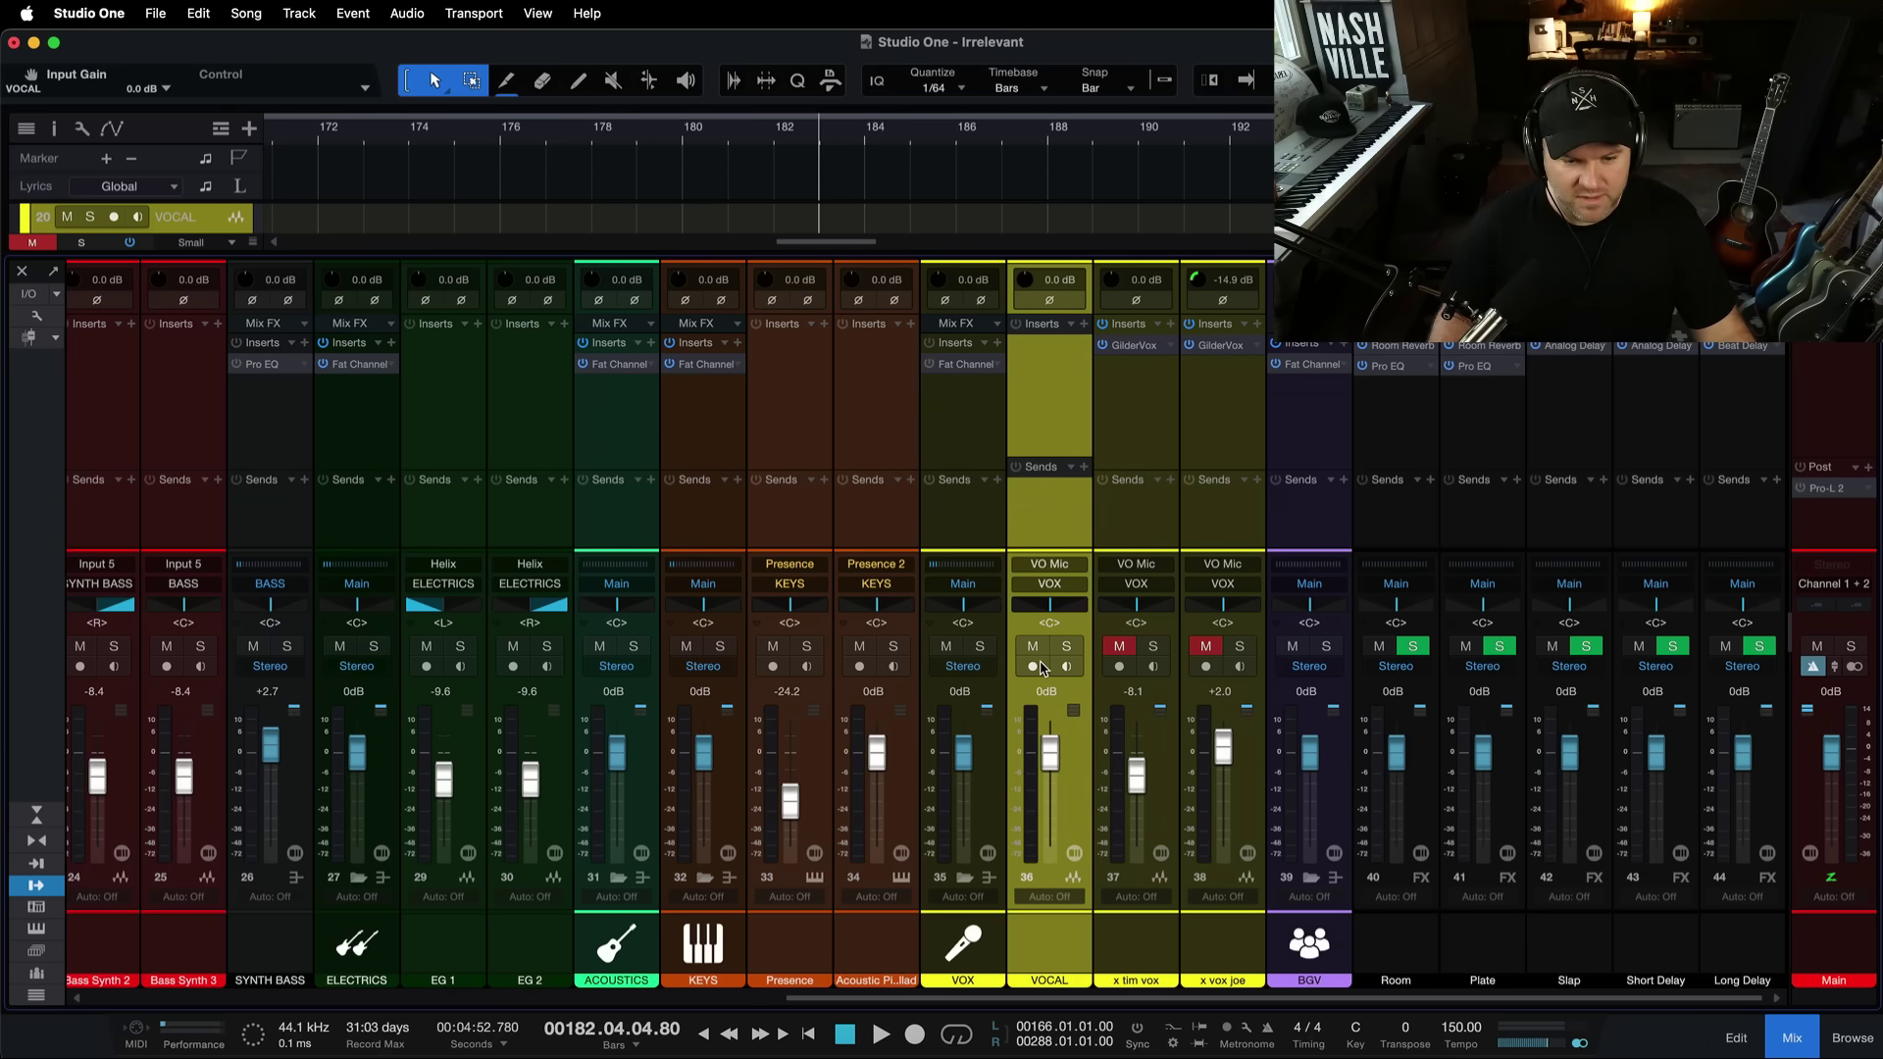
{"action": "left_click", "coordinate": [1038, 666]}
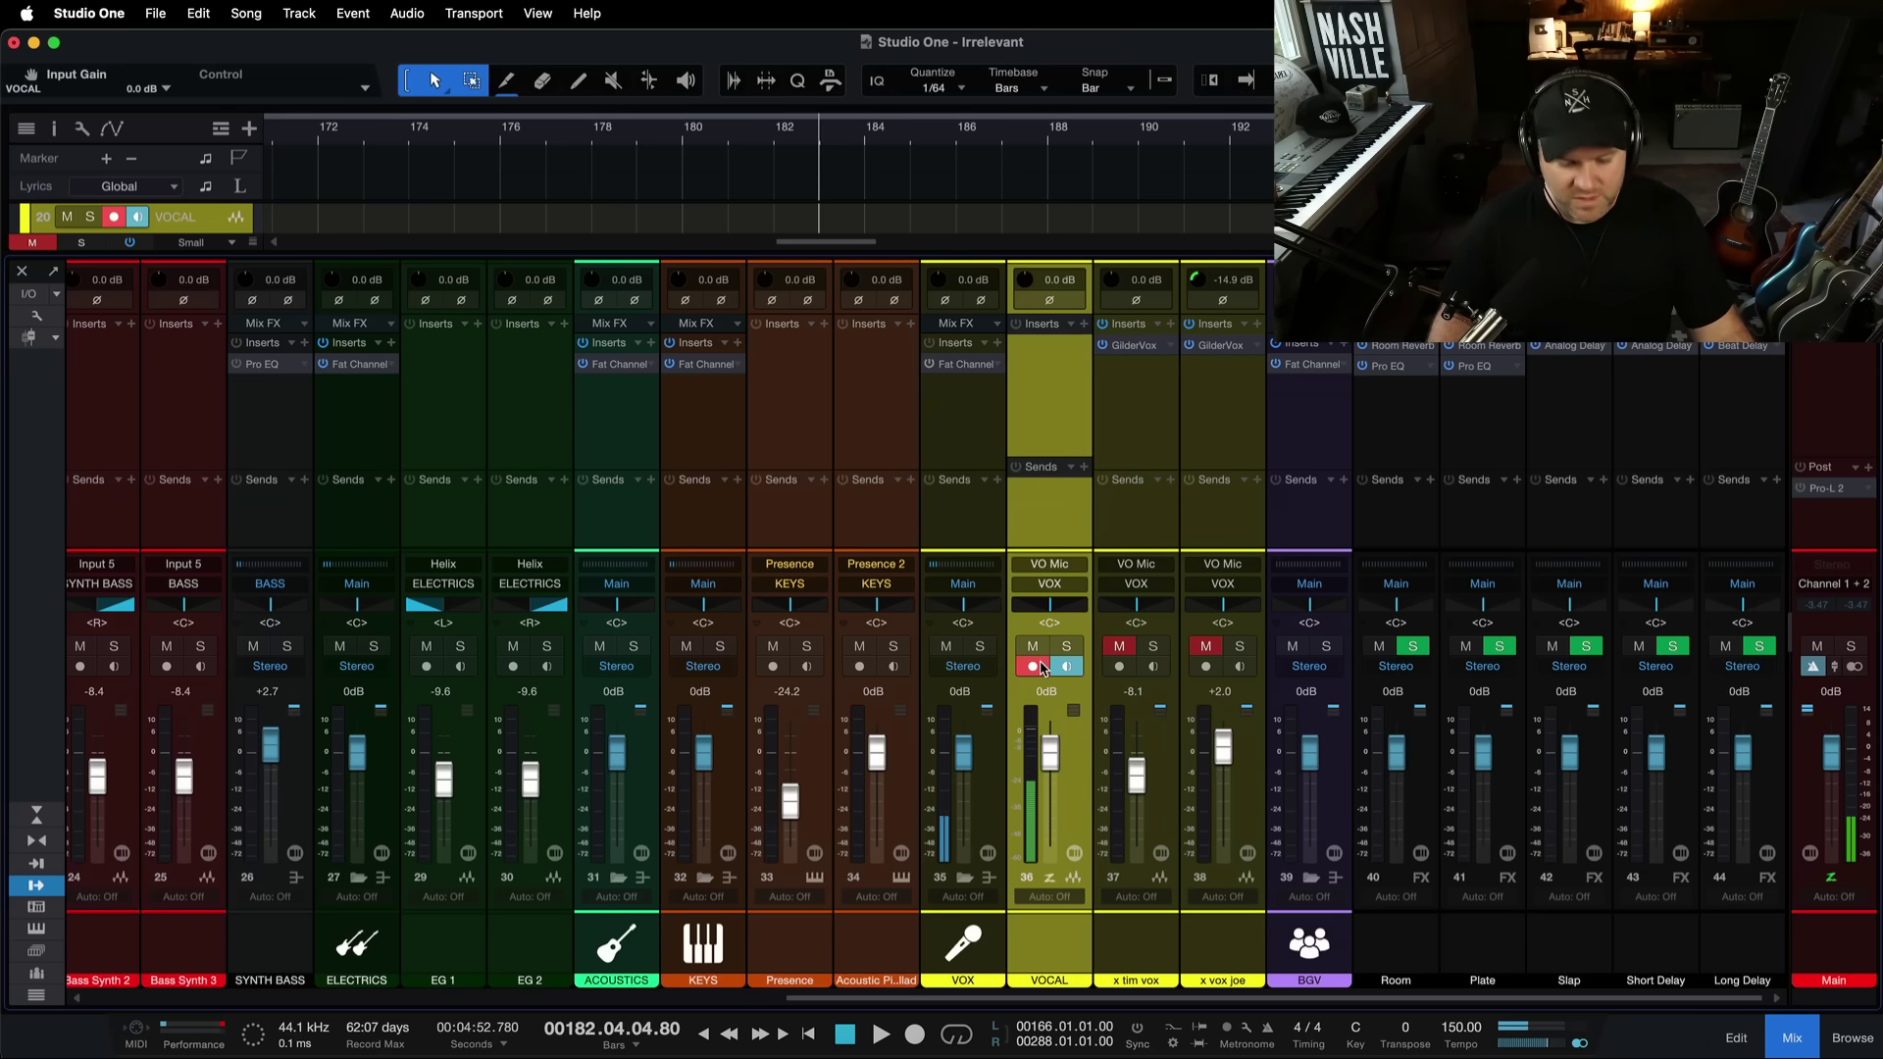
{"action": "left_click", "coordinate": [1038, 667]}
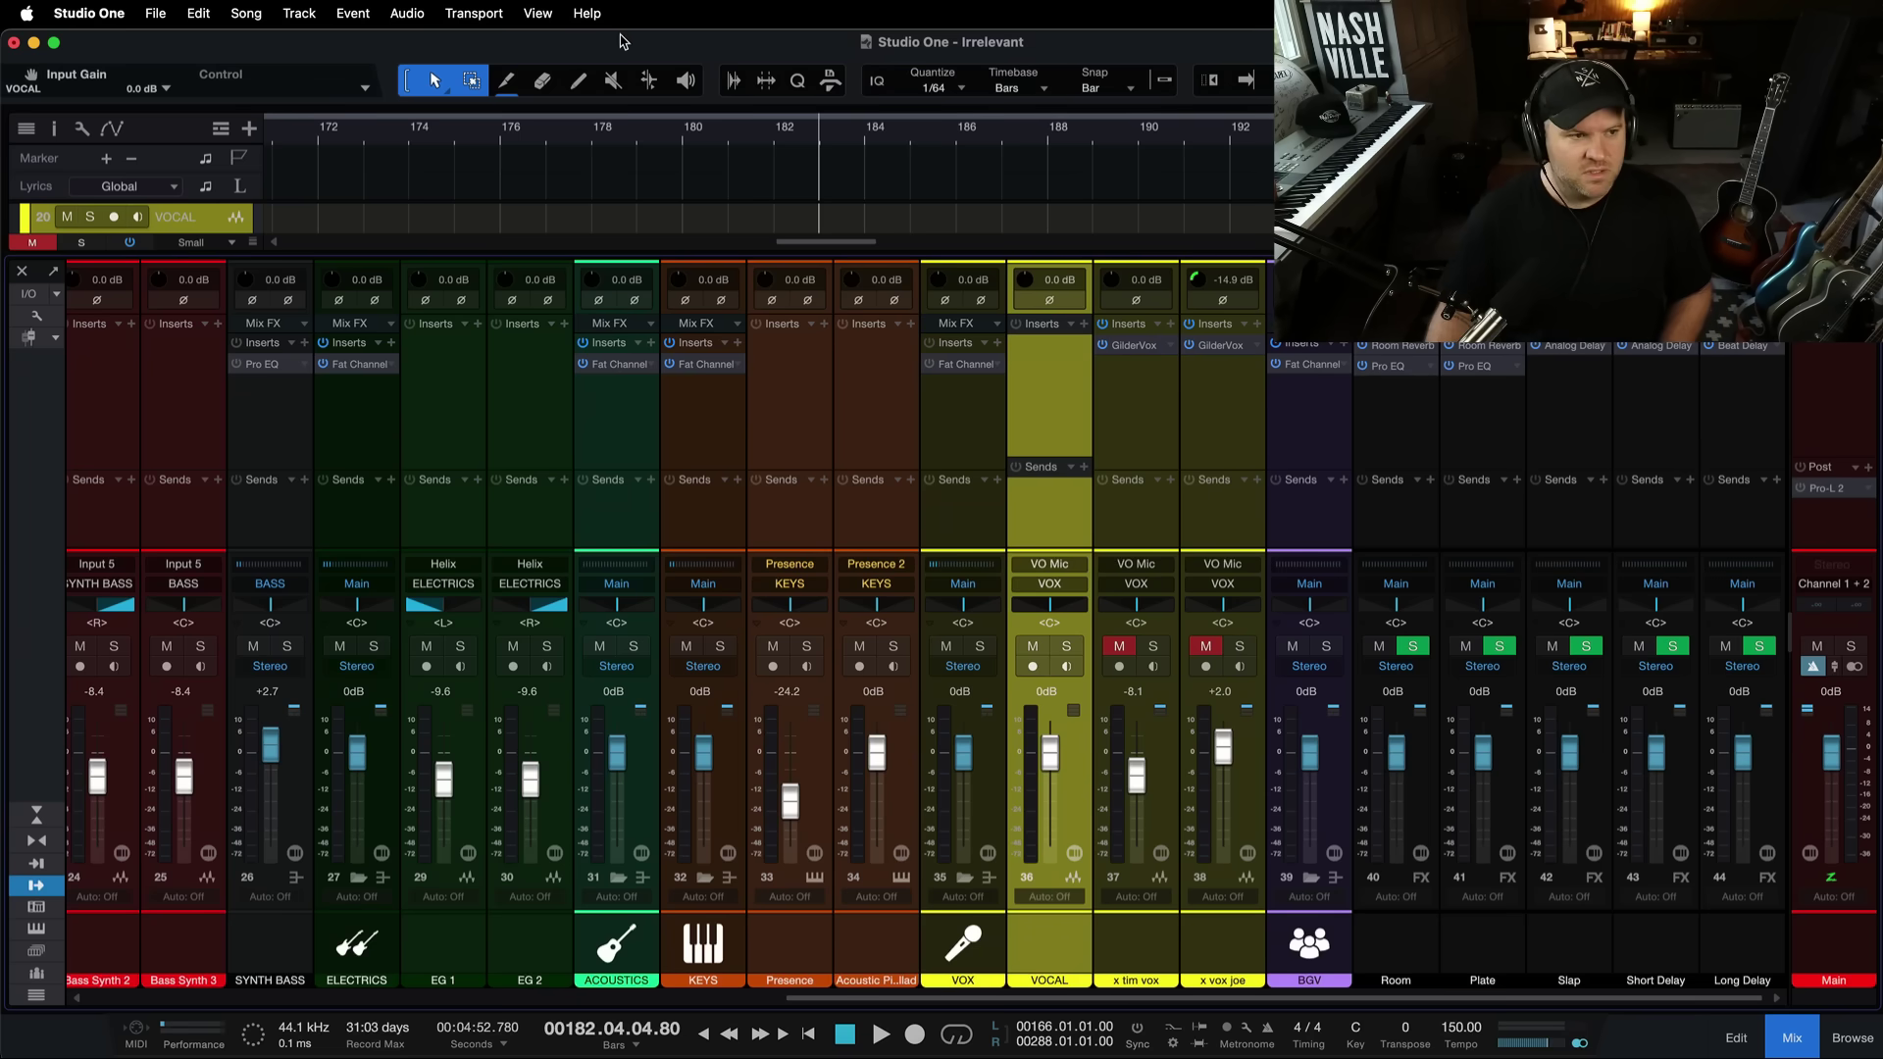
Open the audio device preferences and review the available device block sizes, keeping 128 samples.
{"action": "left_click", "coordinate": [123, 12]}
{"action": "left_click", "coordinate": [108, 71]}
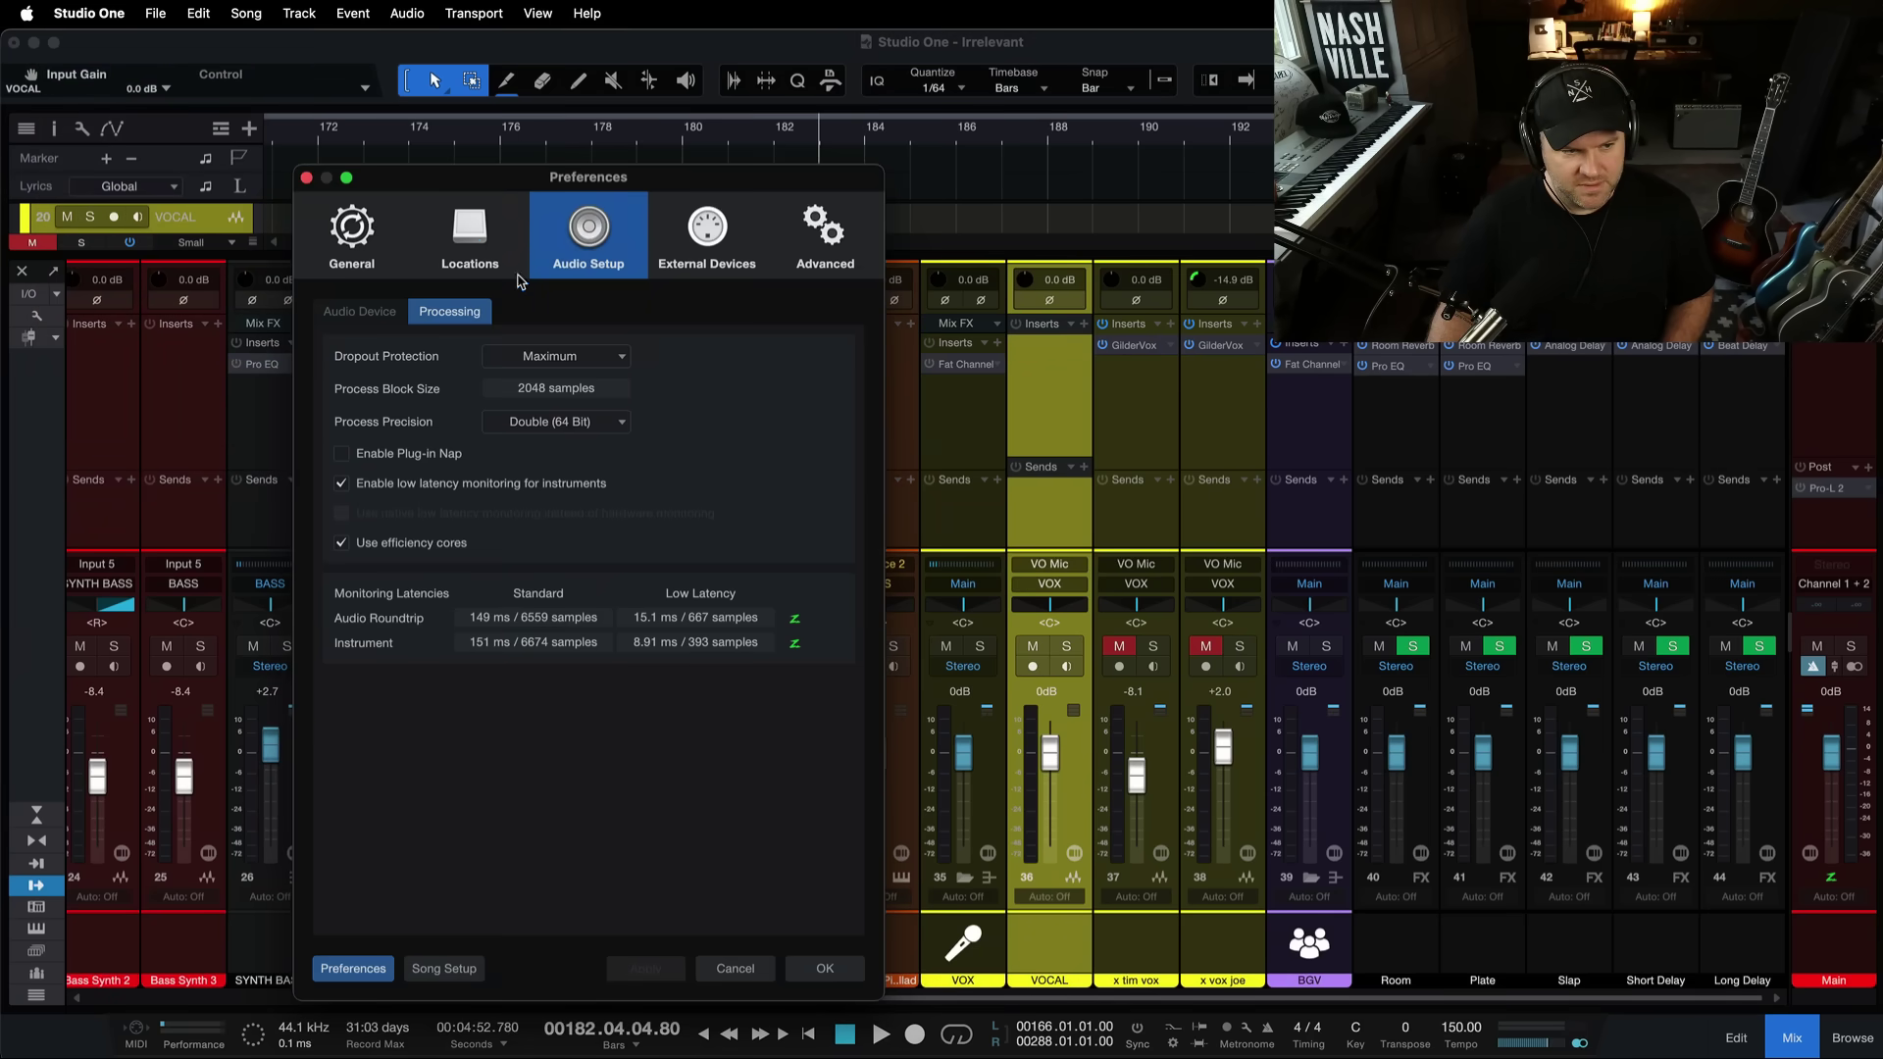
{"action": "left_click", "coordinate": [357, 310]}
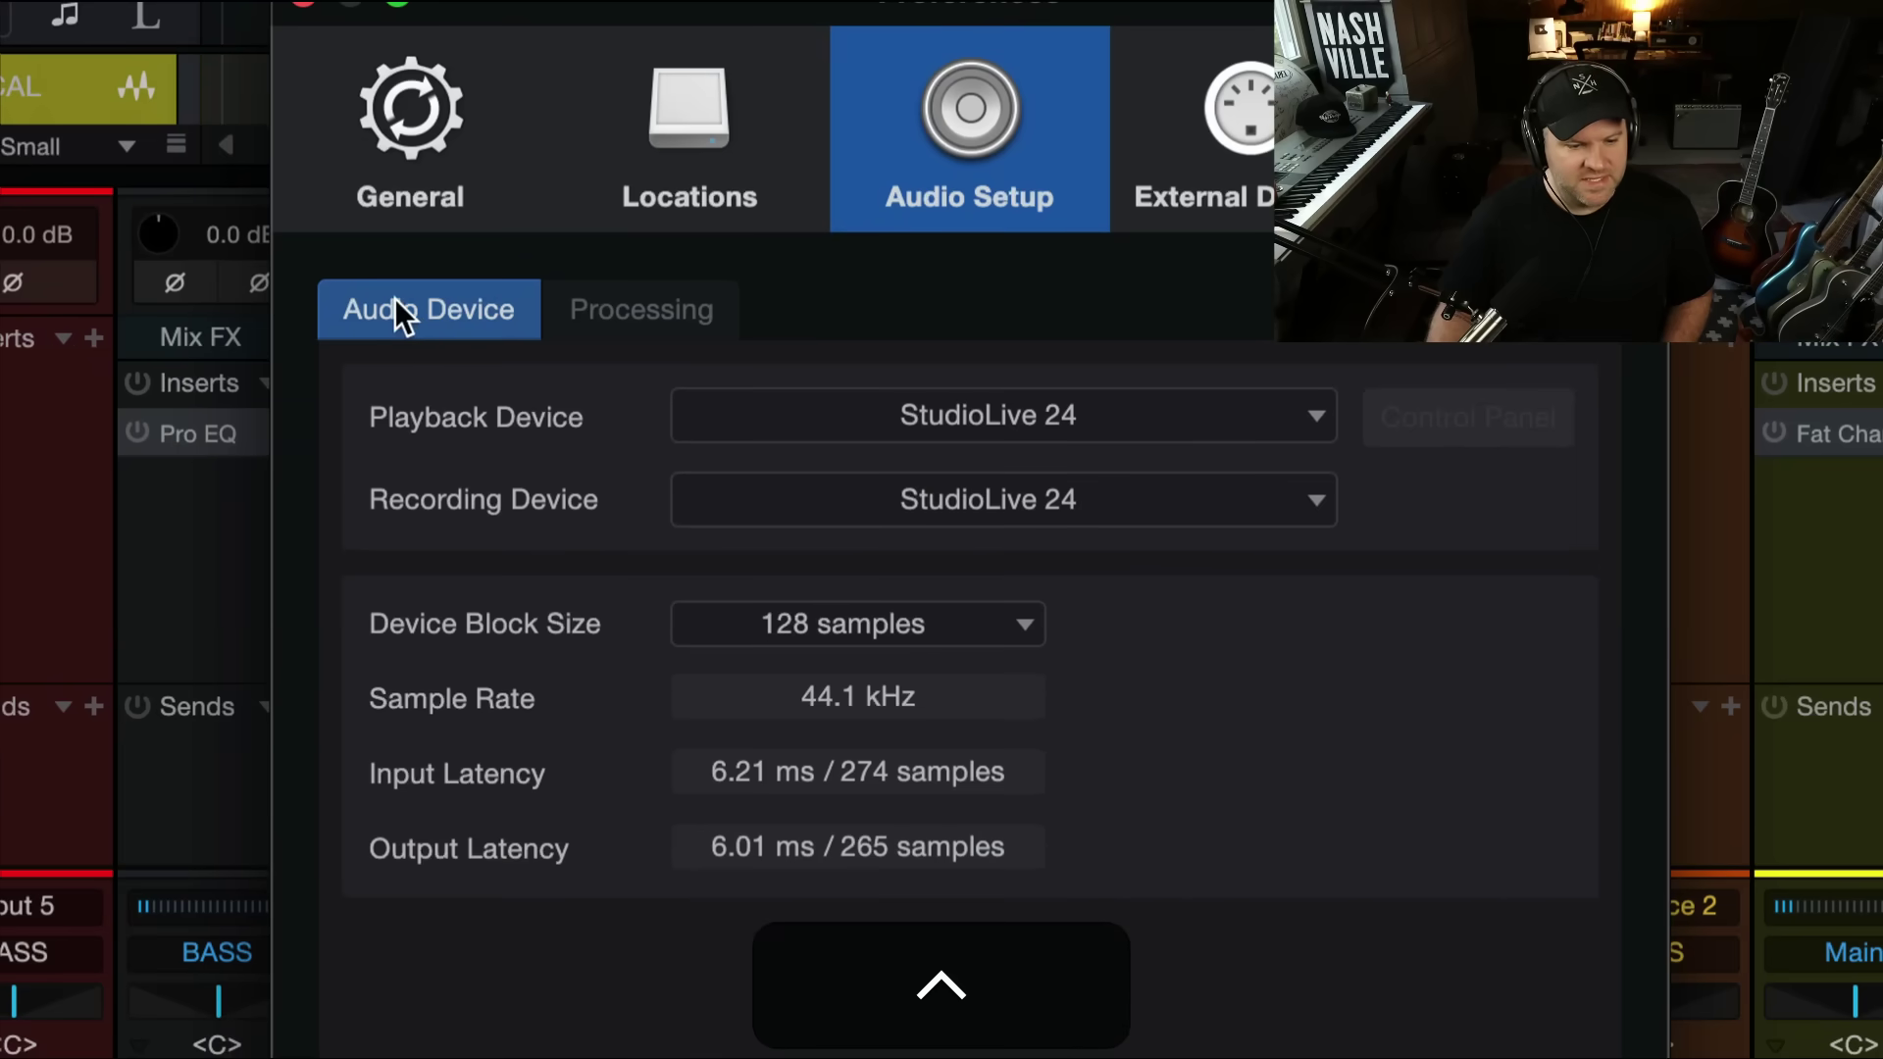
{"action": "left_click", "coordinate": [957, 627]}
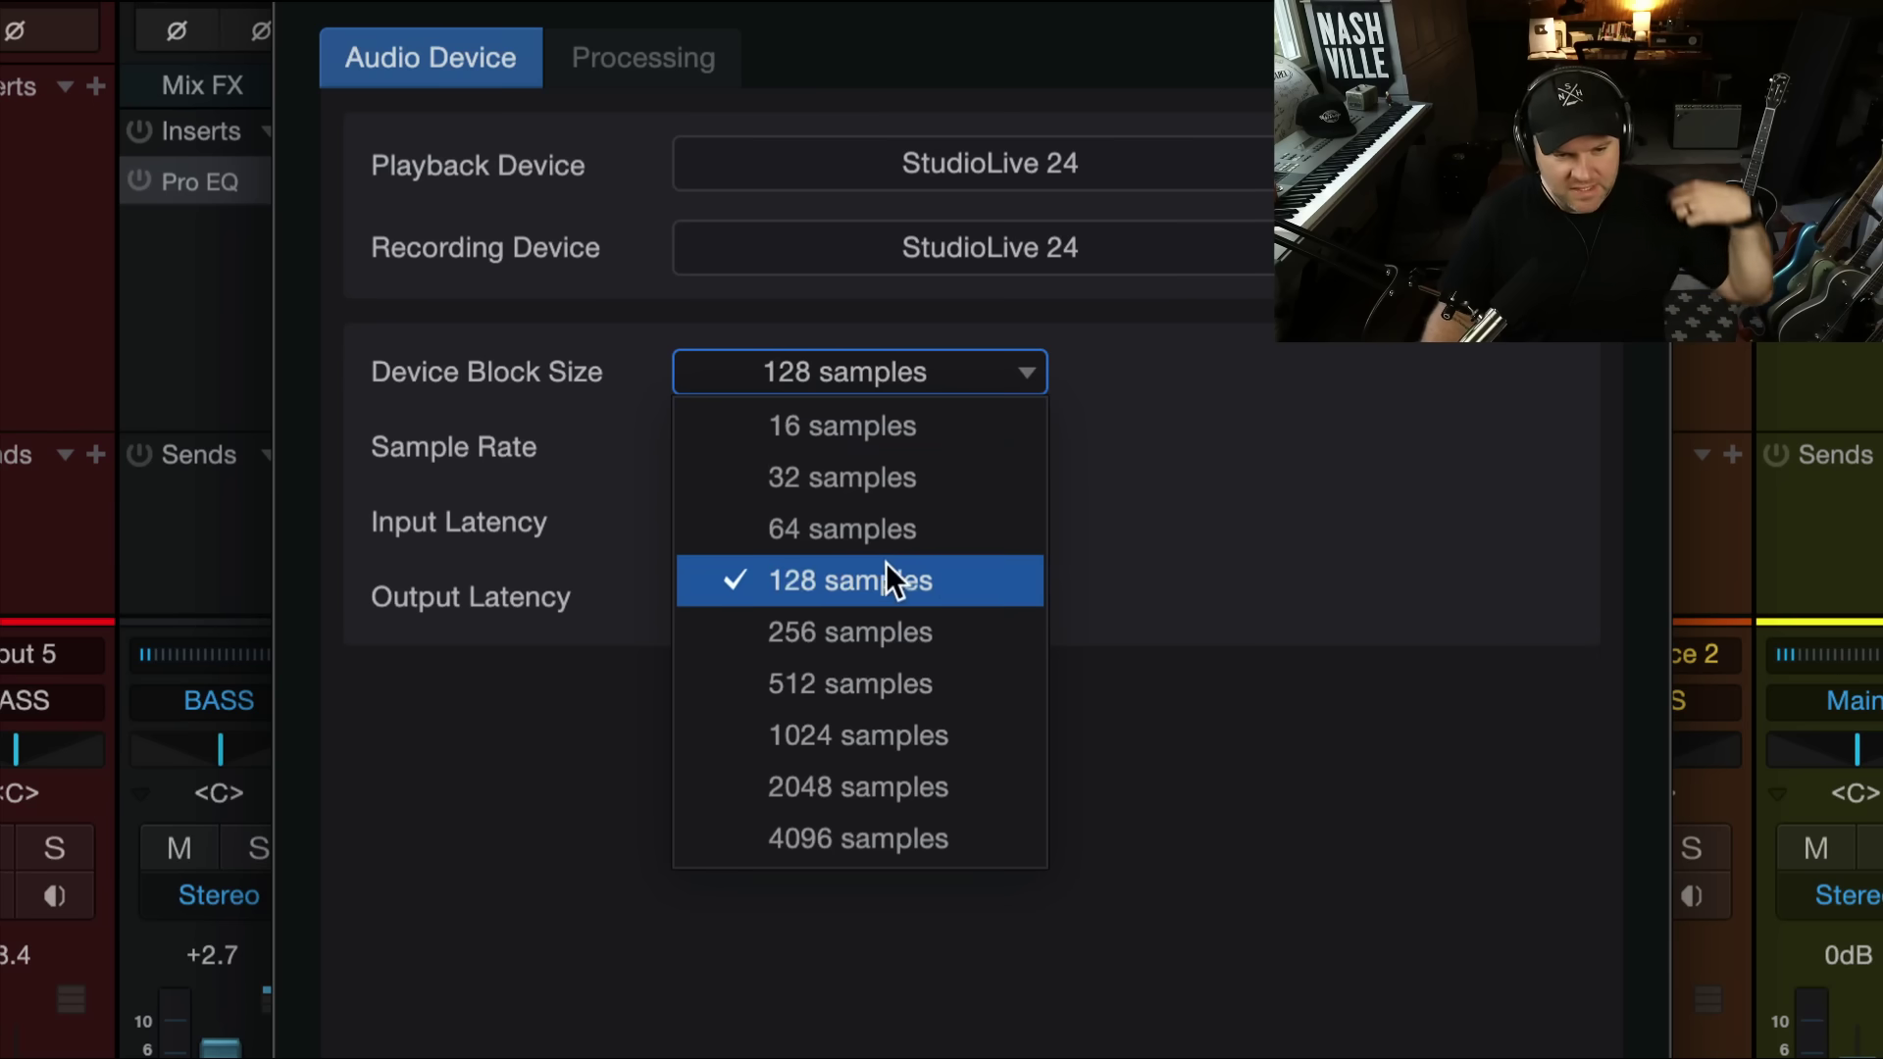
{"action": "left_click", "coordinate": [1144, 454]}
Review the Dropout Protection options in the audio processing preferences, keep Maximum, and close the preferences without changes.
{"action": "left_click", "coordinate": [645, 74]}
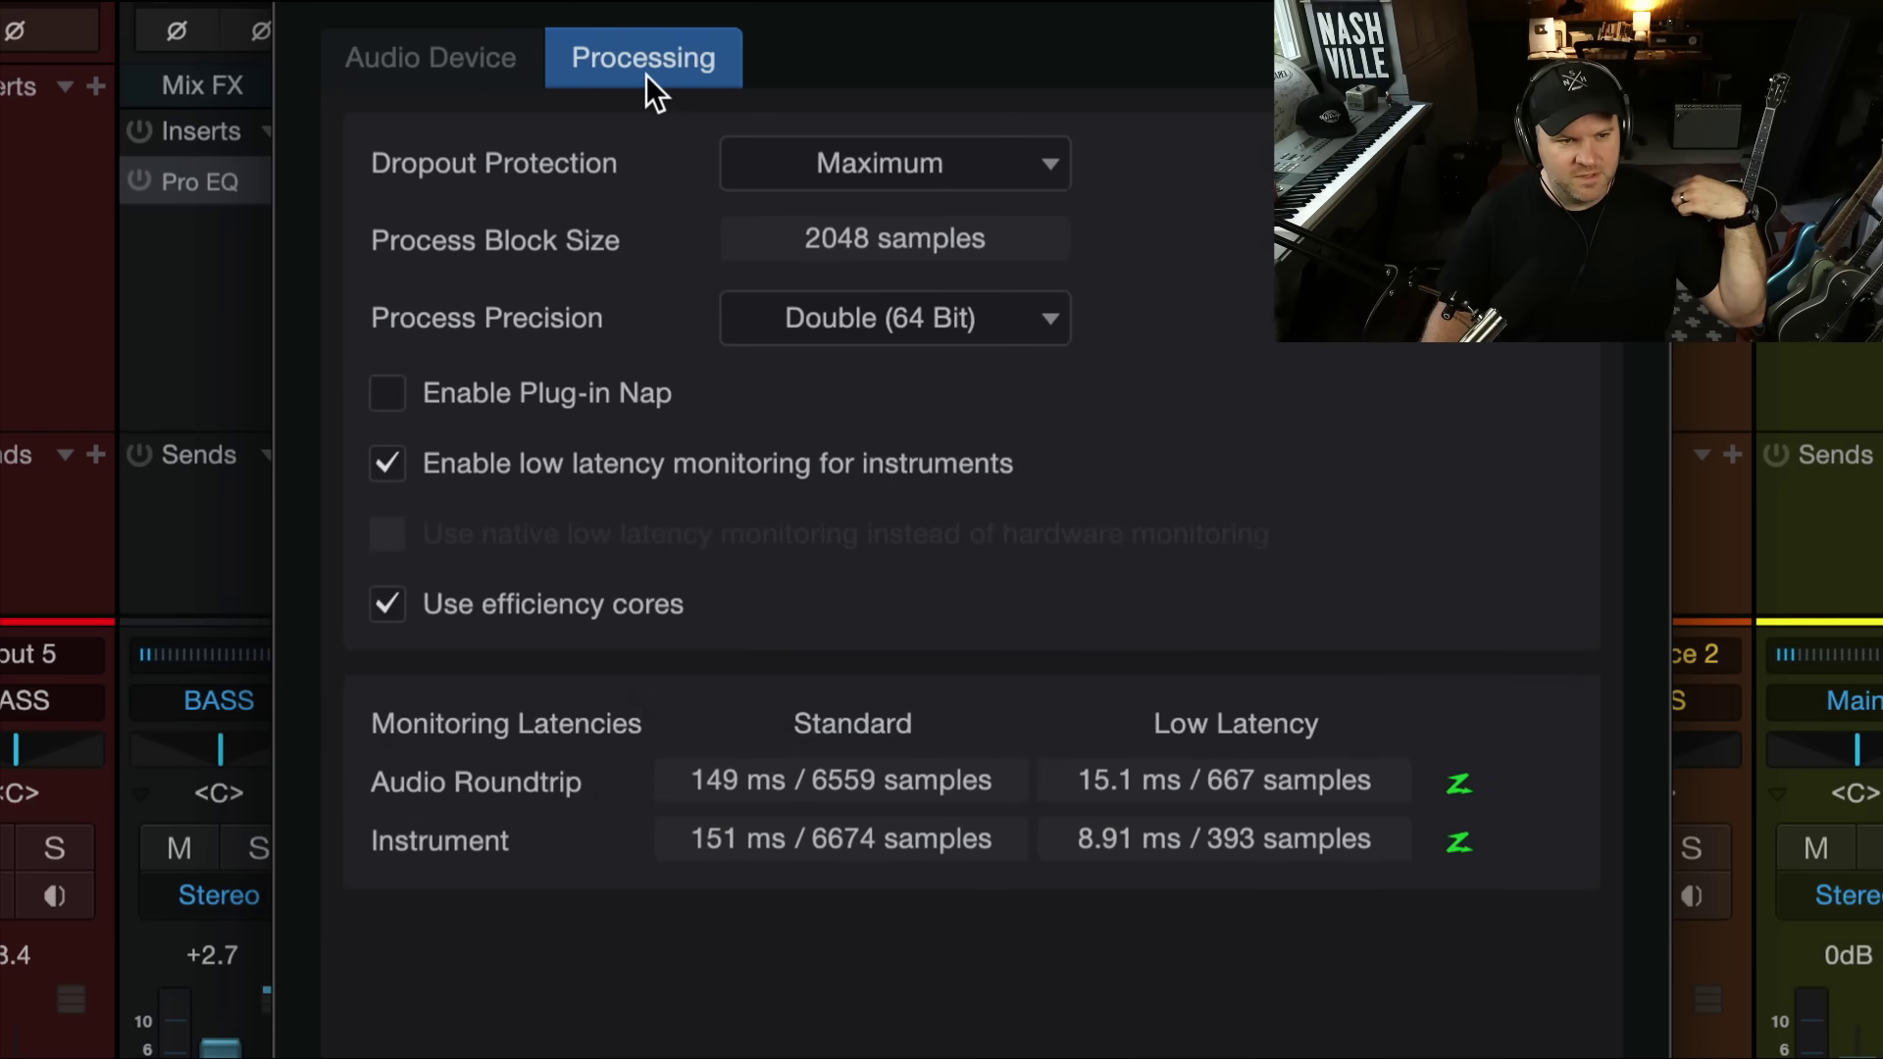
{"action": "left_click", "coordinate": [849, 147]}
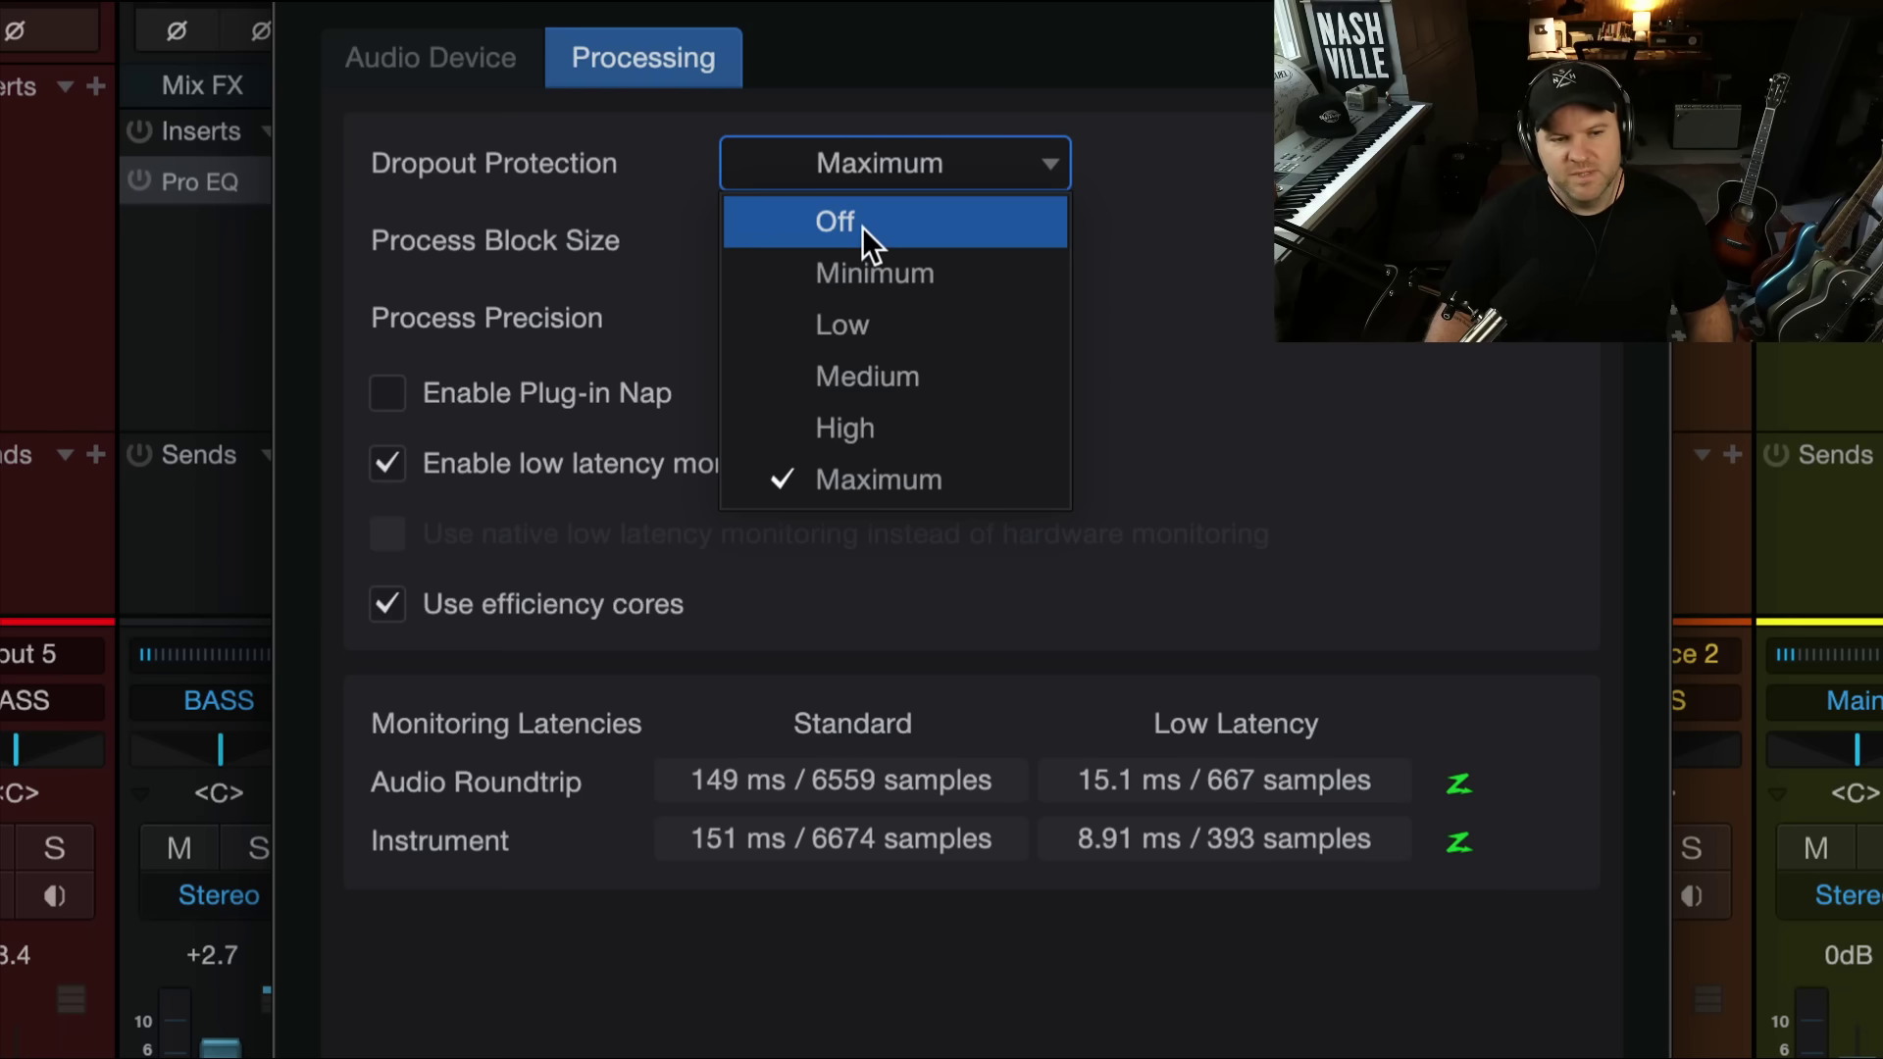
{"action": "left_click", "coordinate": [684, 202]}
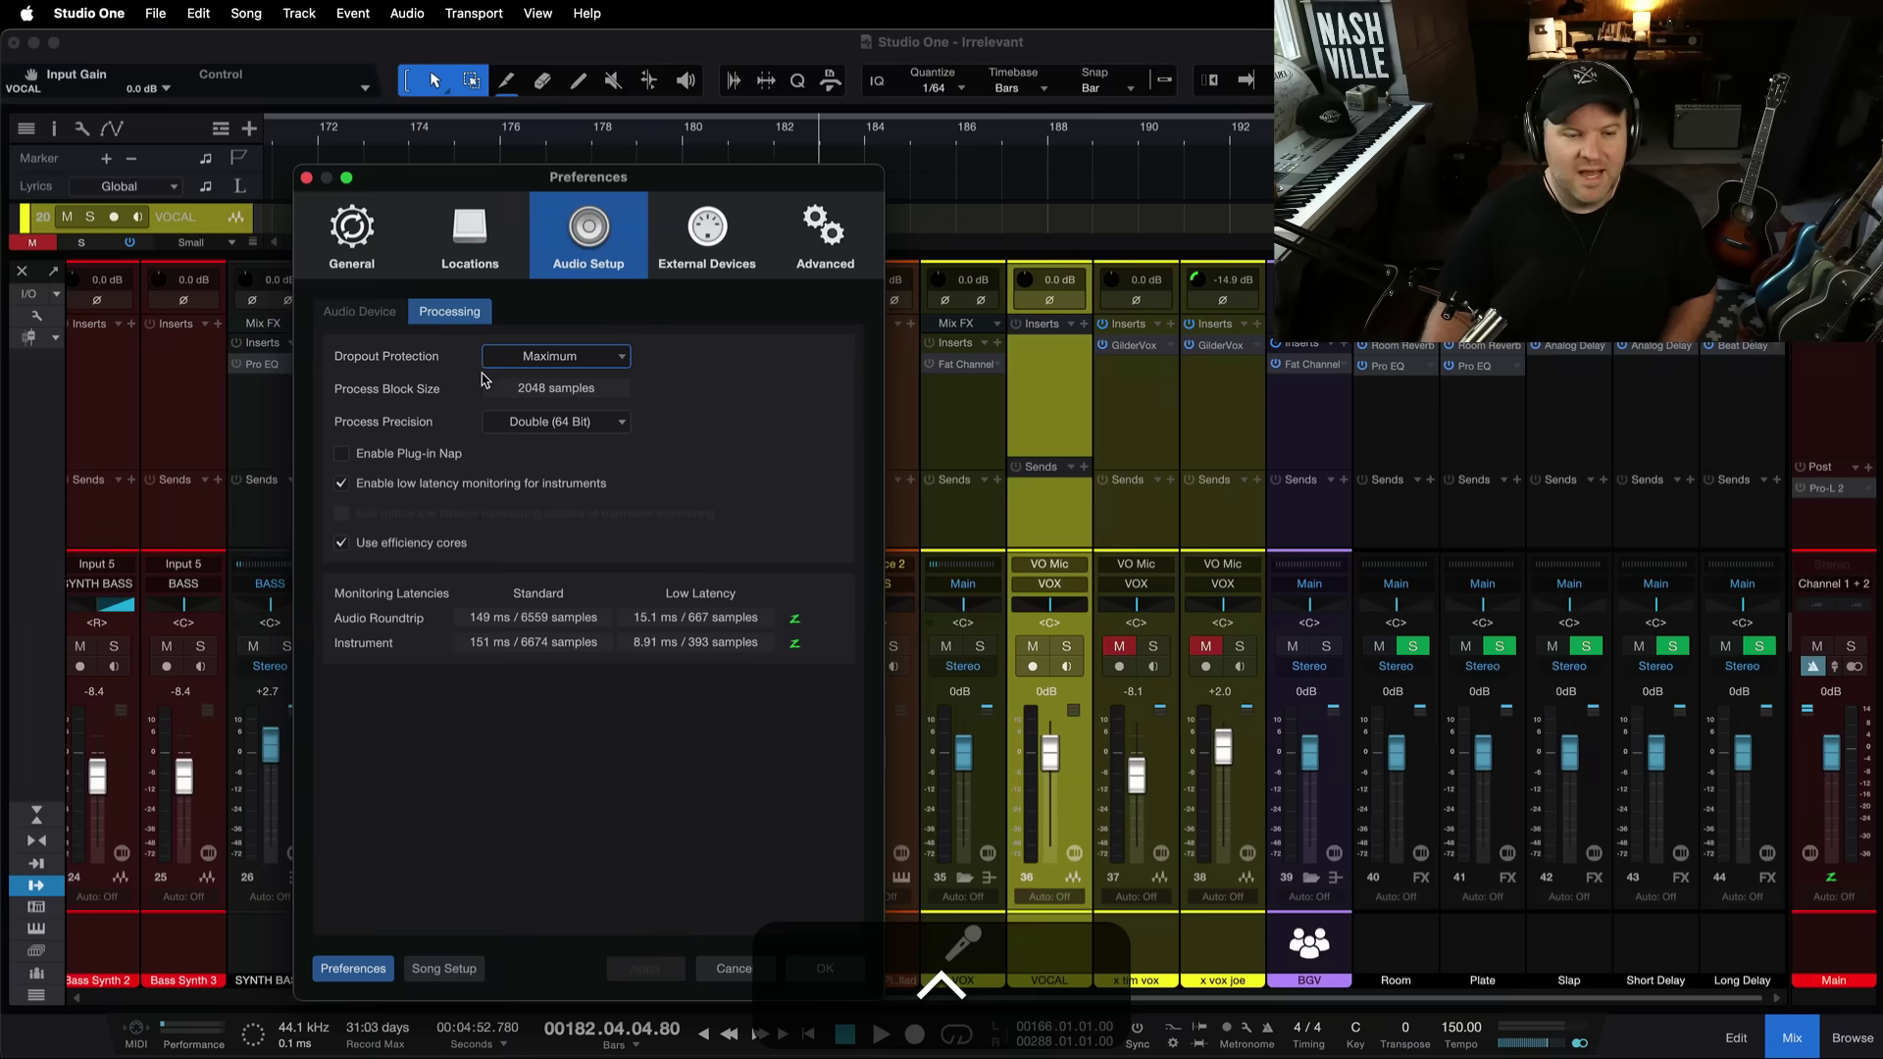
{"action": "left_click", "coordinate": [736, 969]}
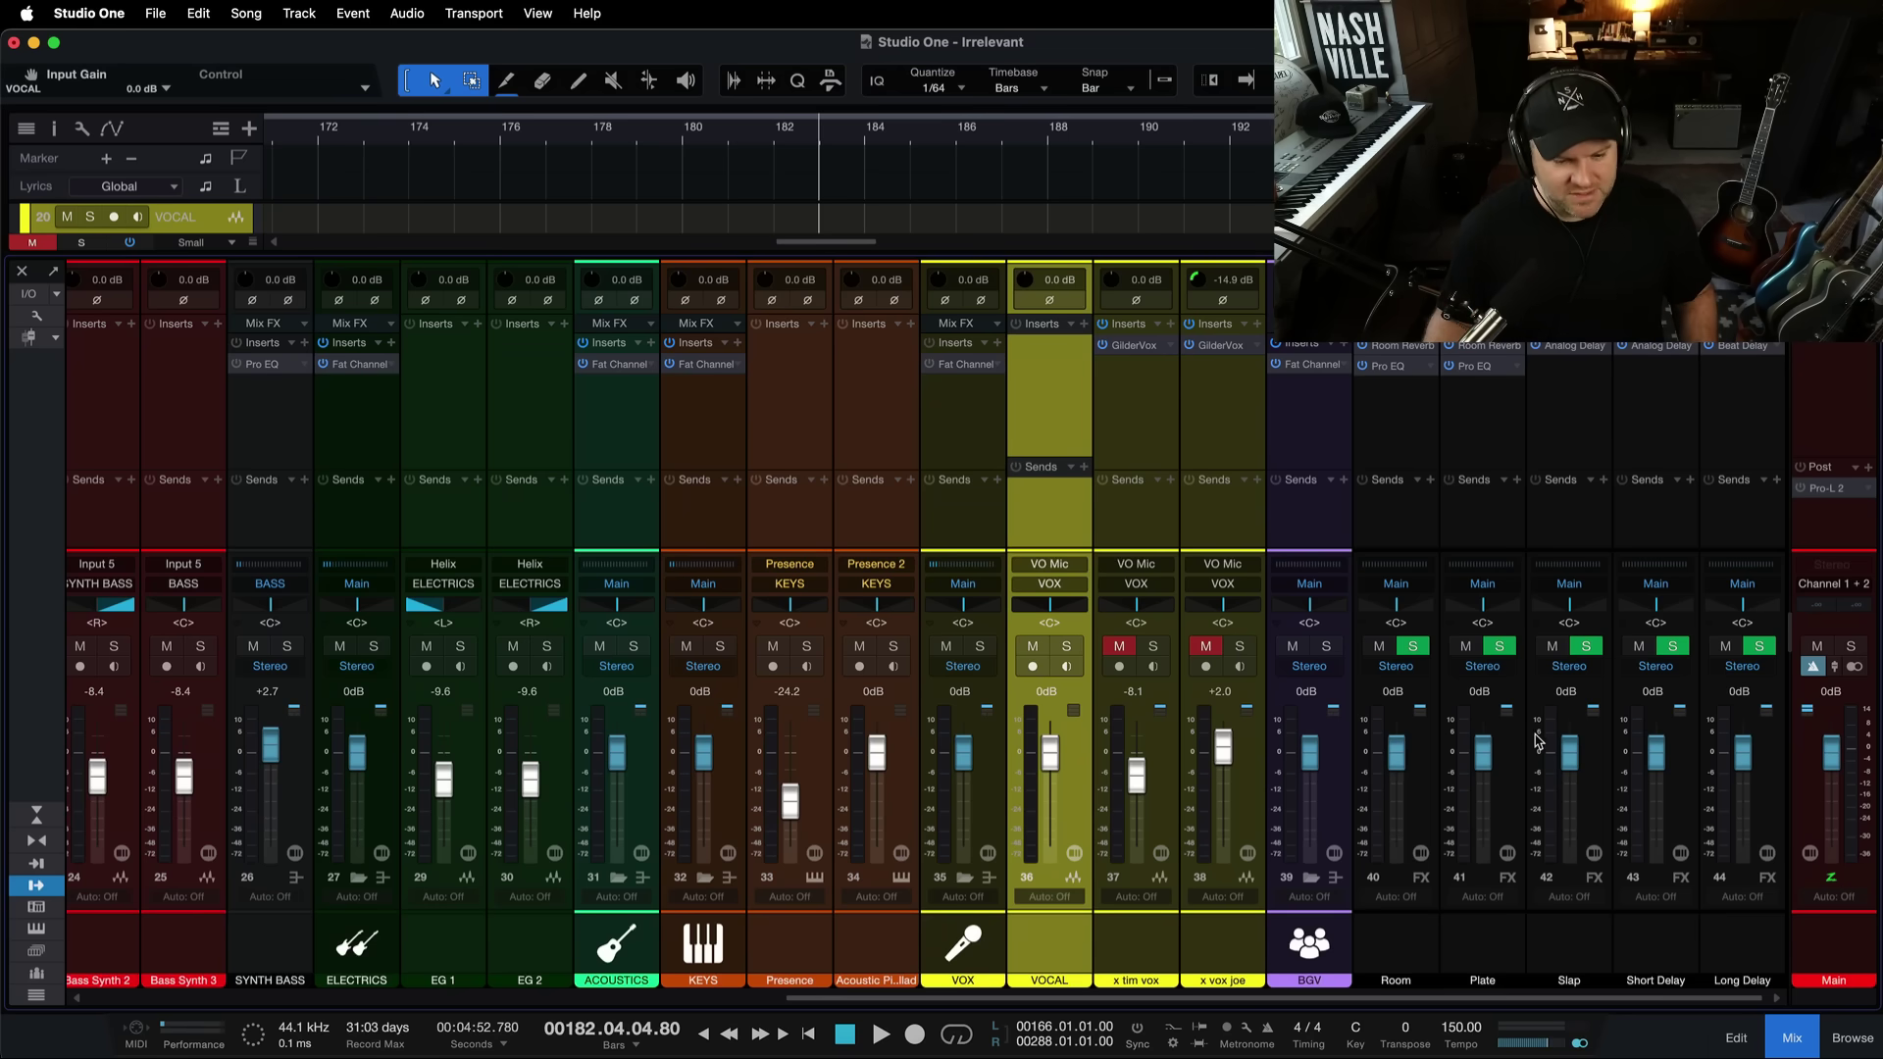
Arm the VOCAL channel for recording with input monitoring on and check its input level meter.
{"action": "left_click", "coordinate": [1033, 667]}
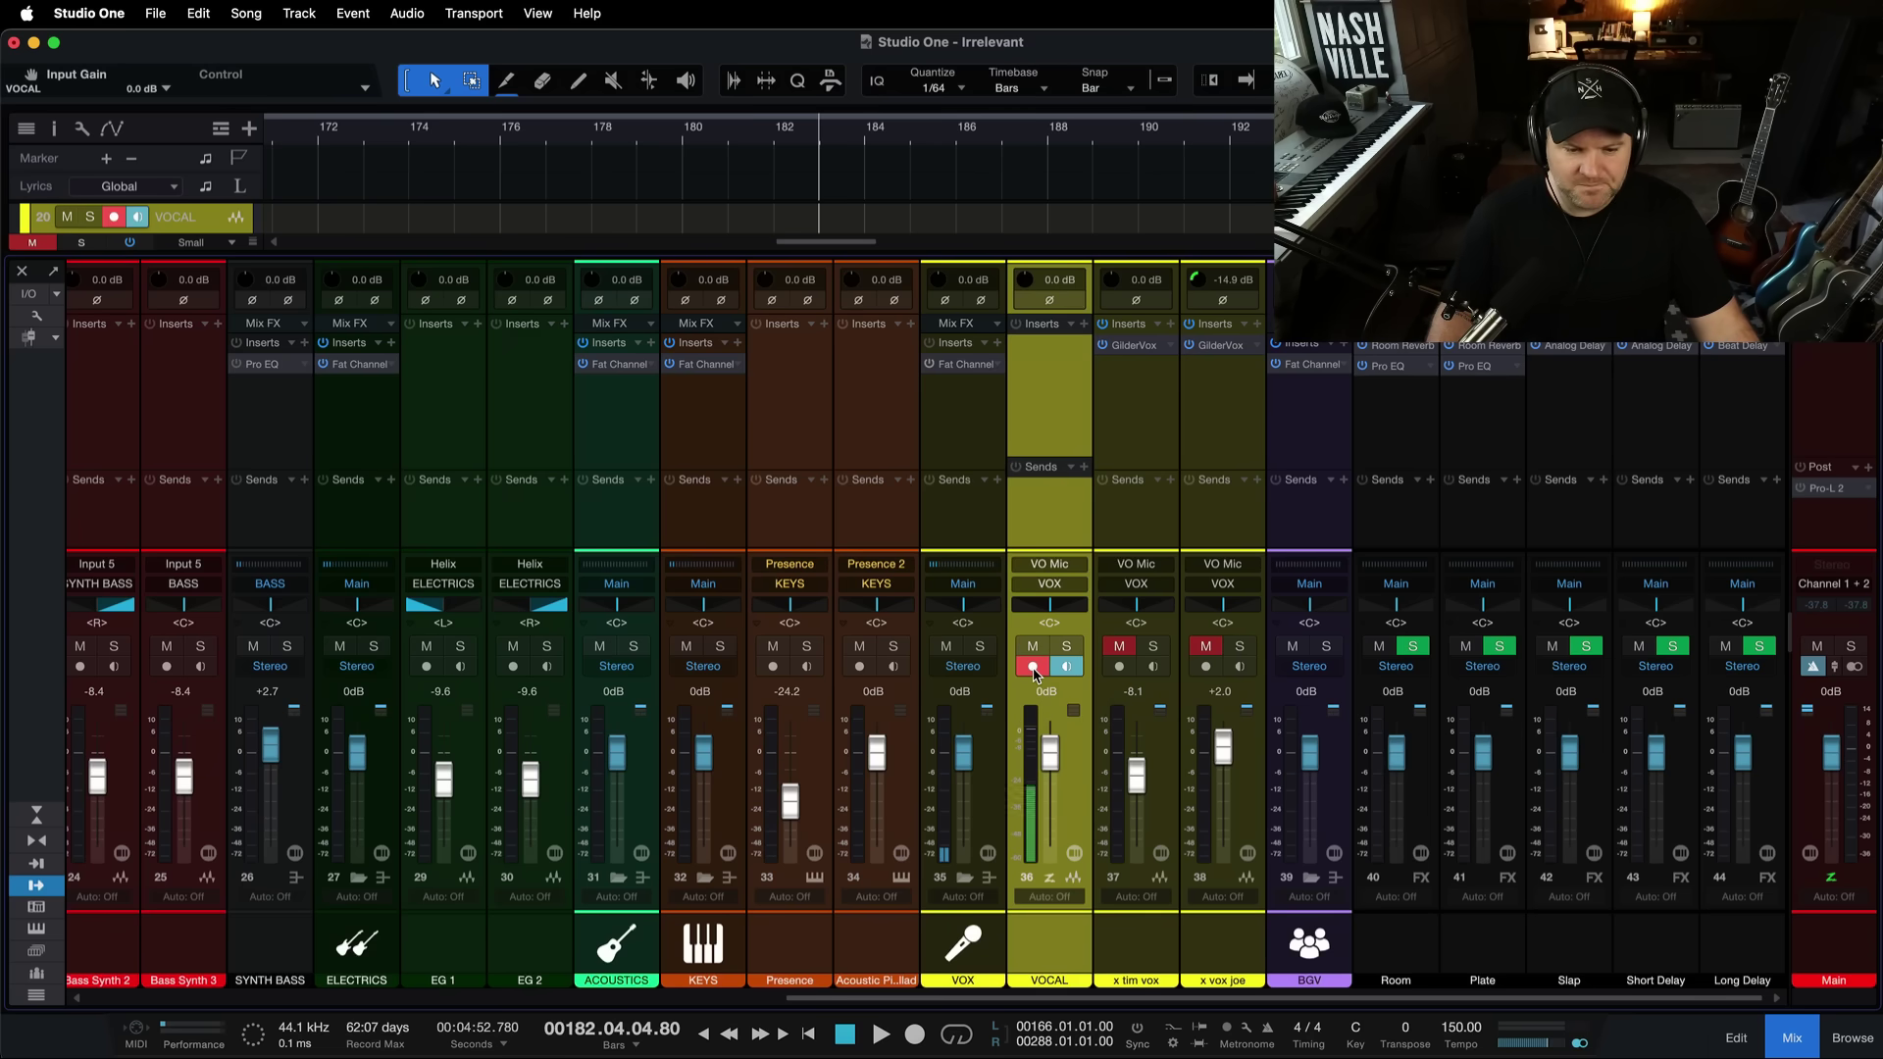
{"action": "left_click", "coordinate": [1033, 668]}
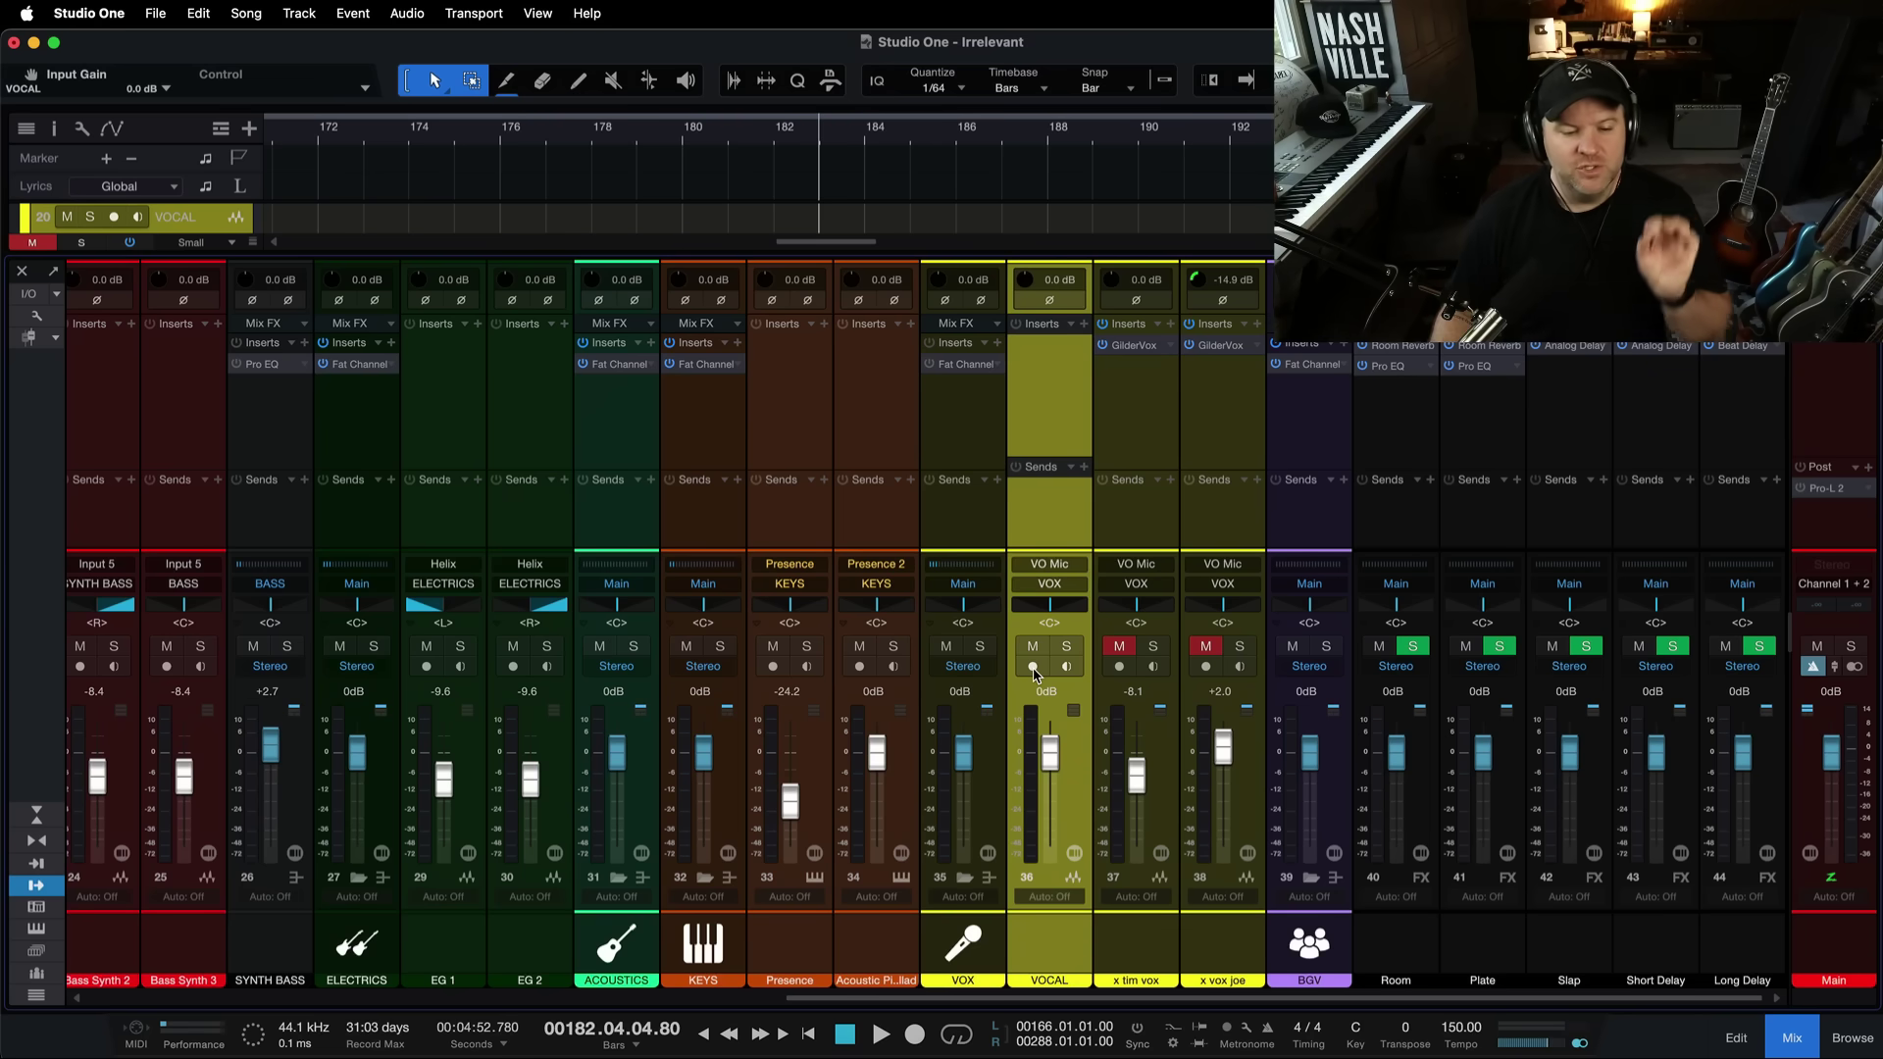
{"action": "left_click", "coordinate": [1033, 667]}
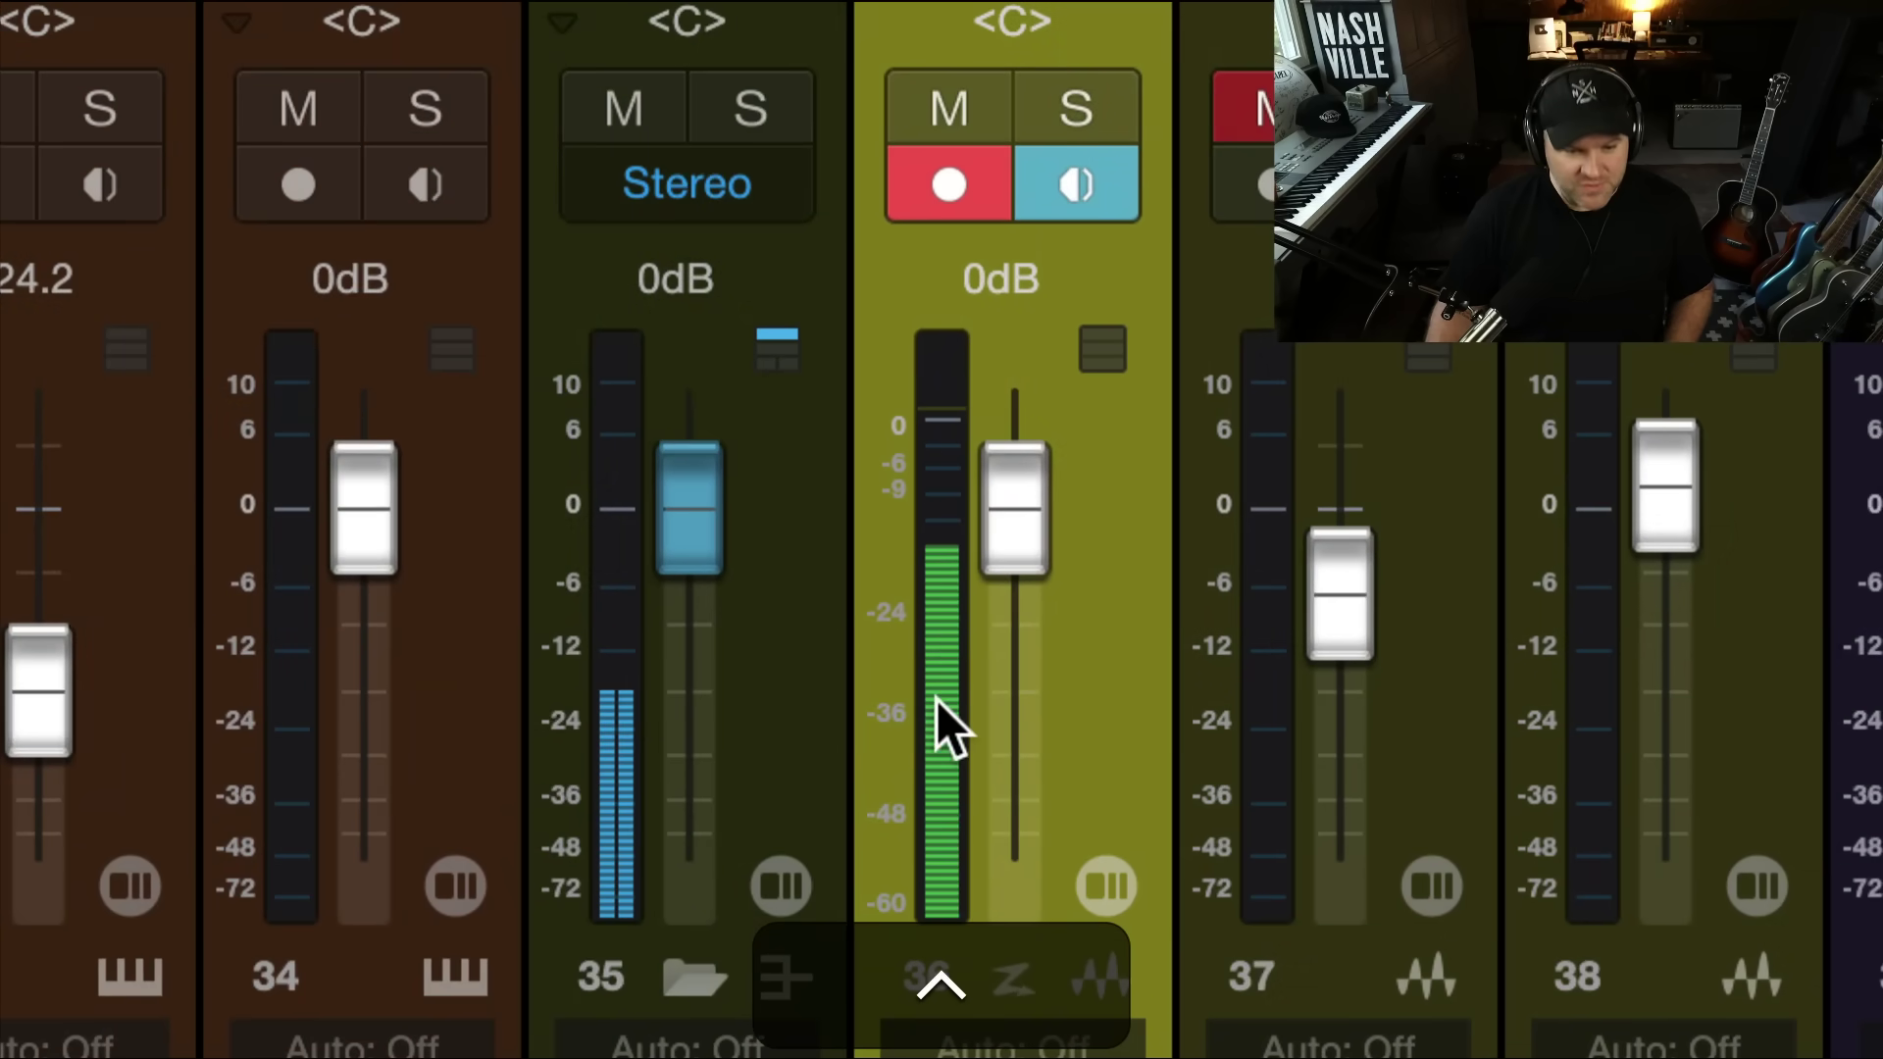
{"action": "mouse_move", "coordinate": [951, 562]}
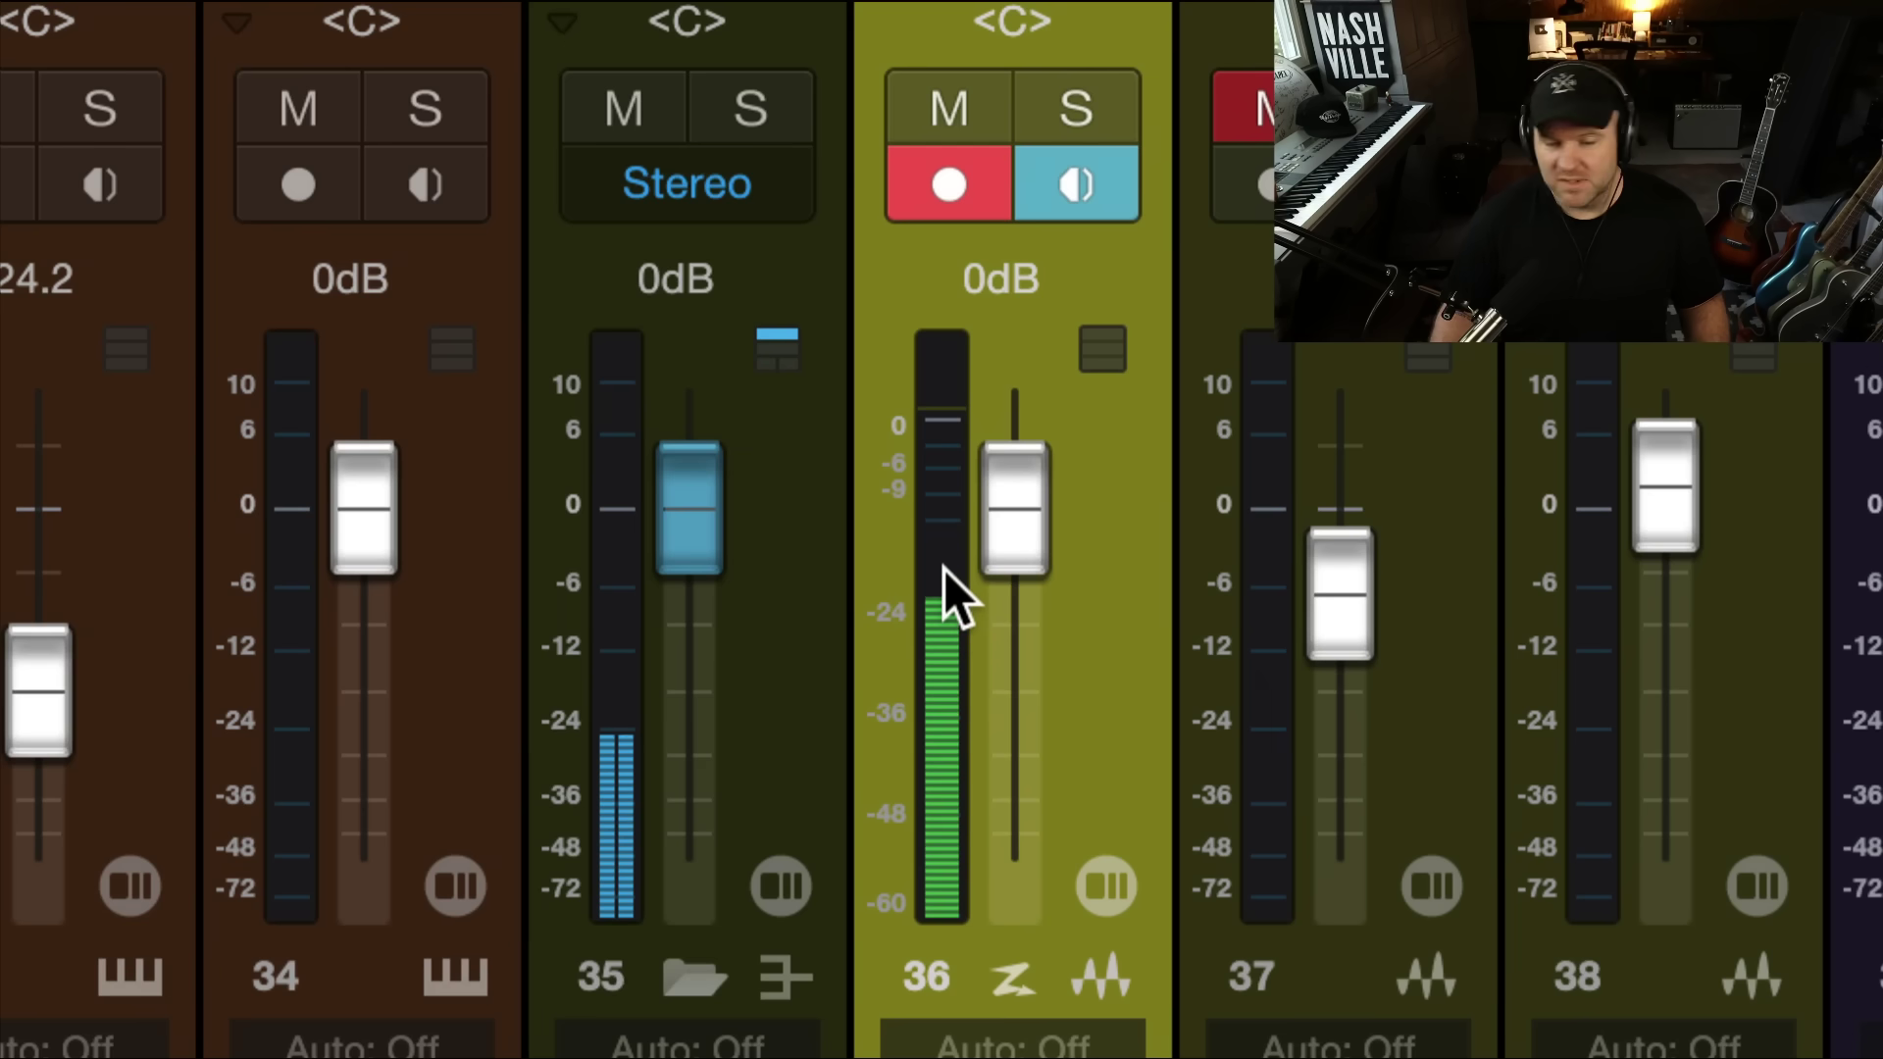
Pull the VOCAL channel's fader down to minus infinity while watching the input meter, and reset it to 0 dB.
{"action": "mouse_move", "coordinate": [944, 569]}
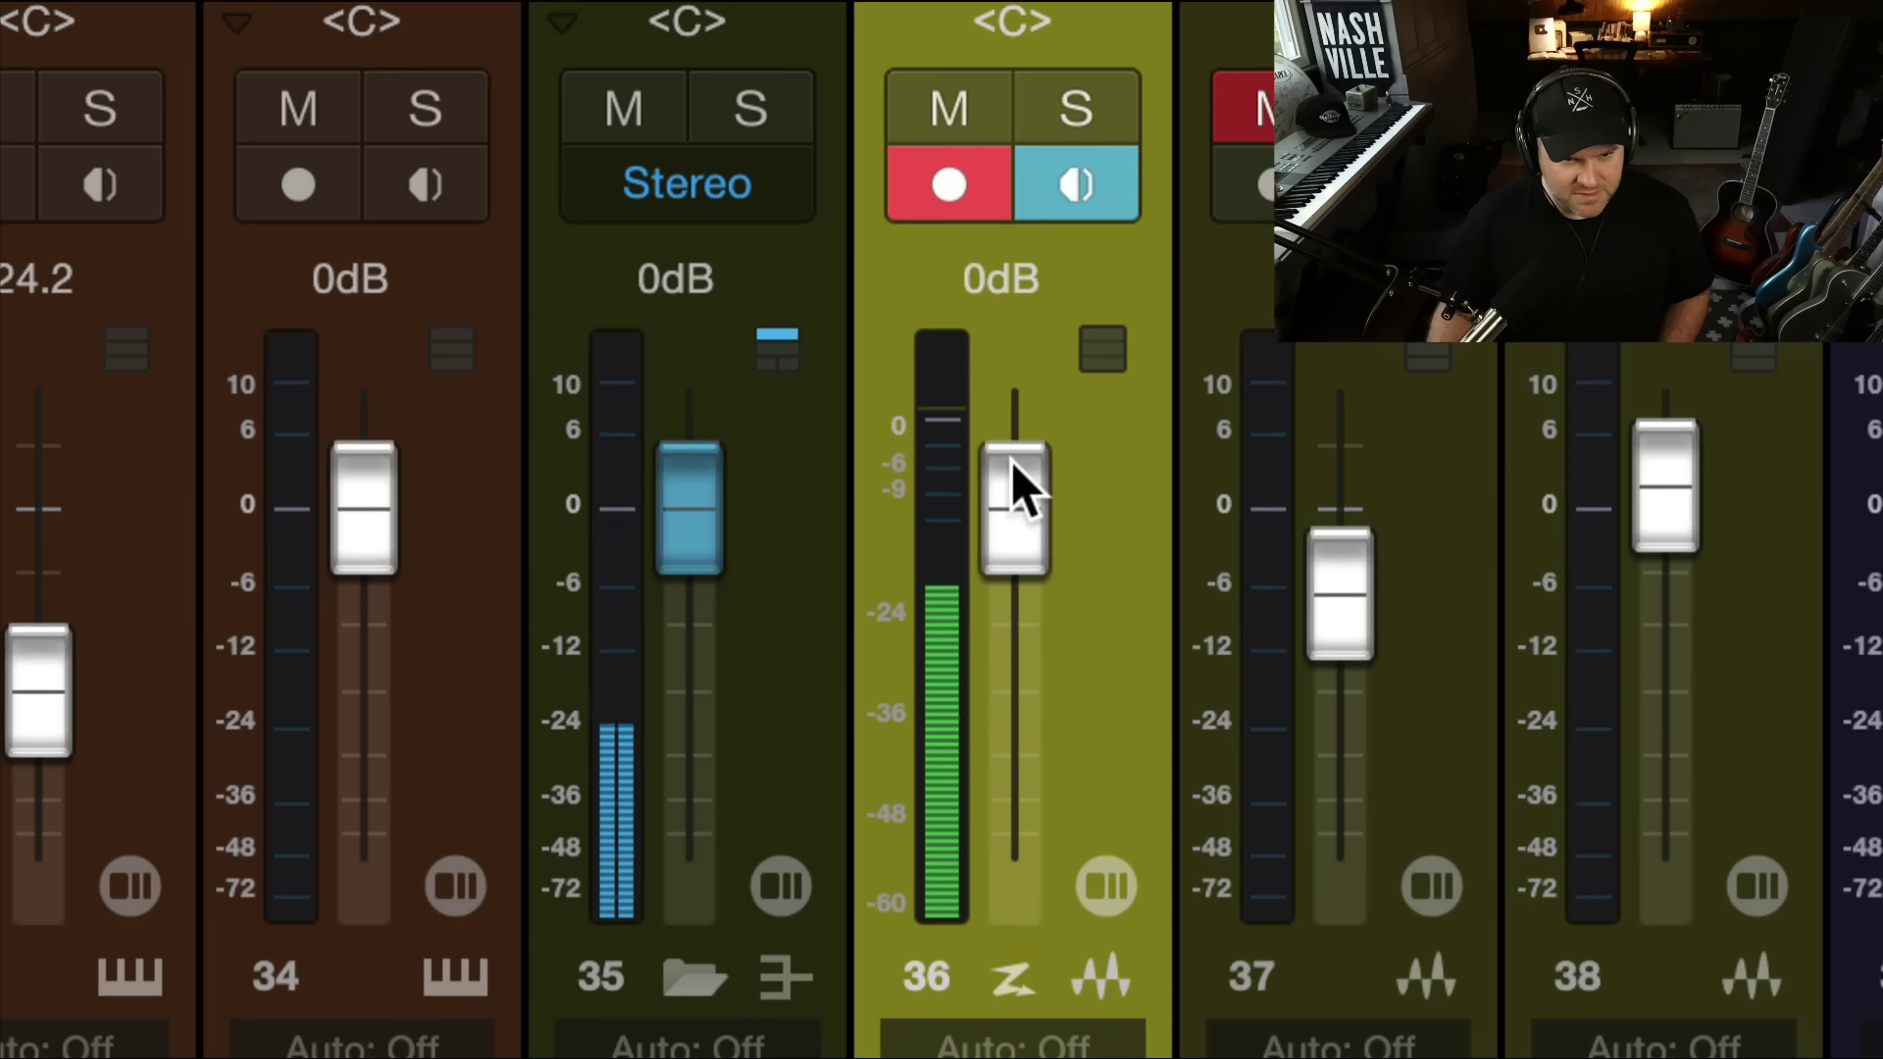
{"action": "left_click_drag", "start_coordinate": [1011, 491], "coordinate": [1009, 908]}
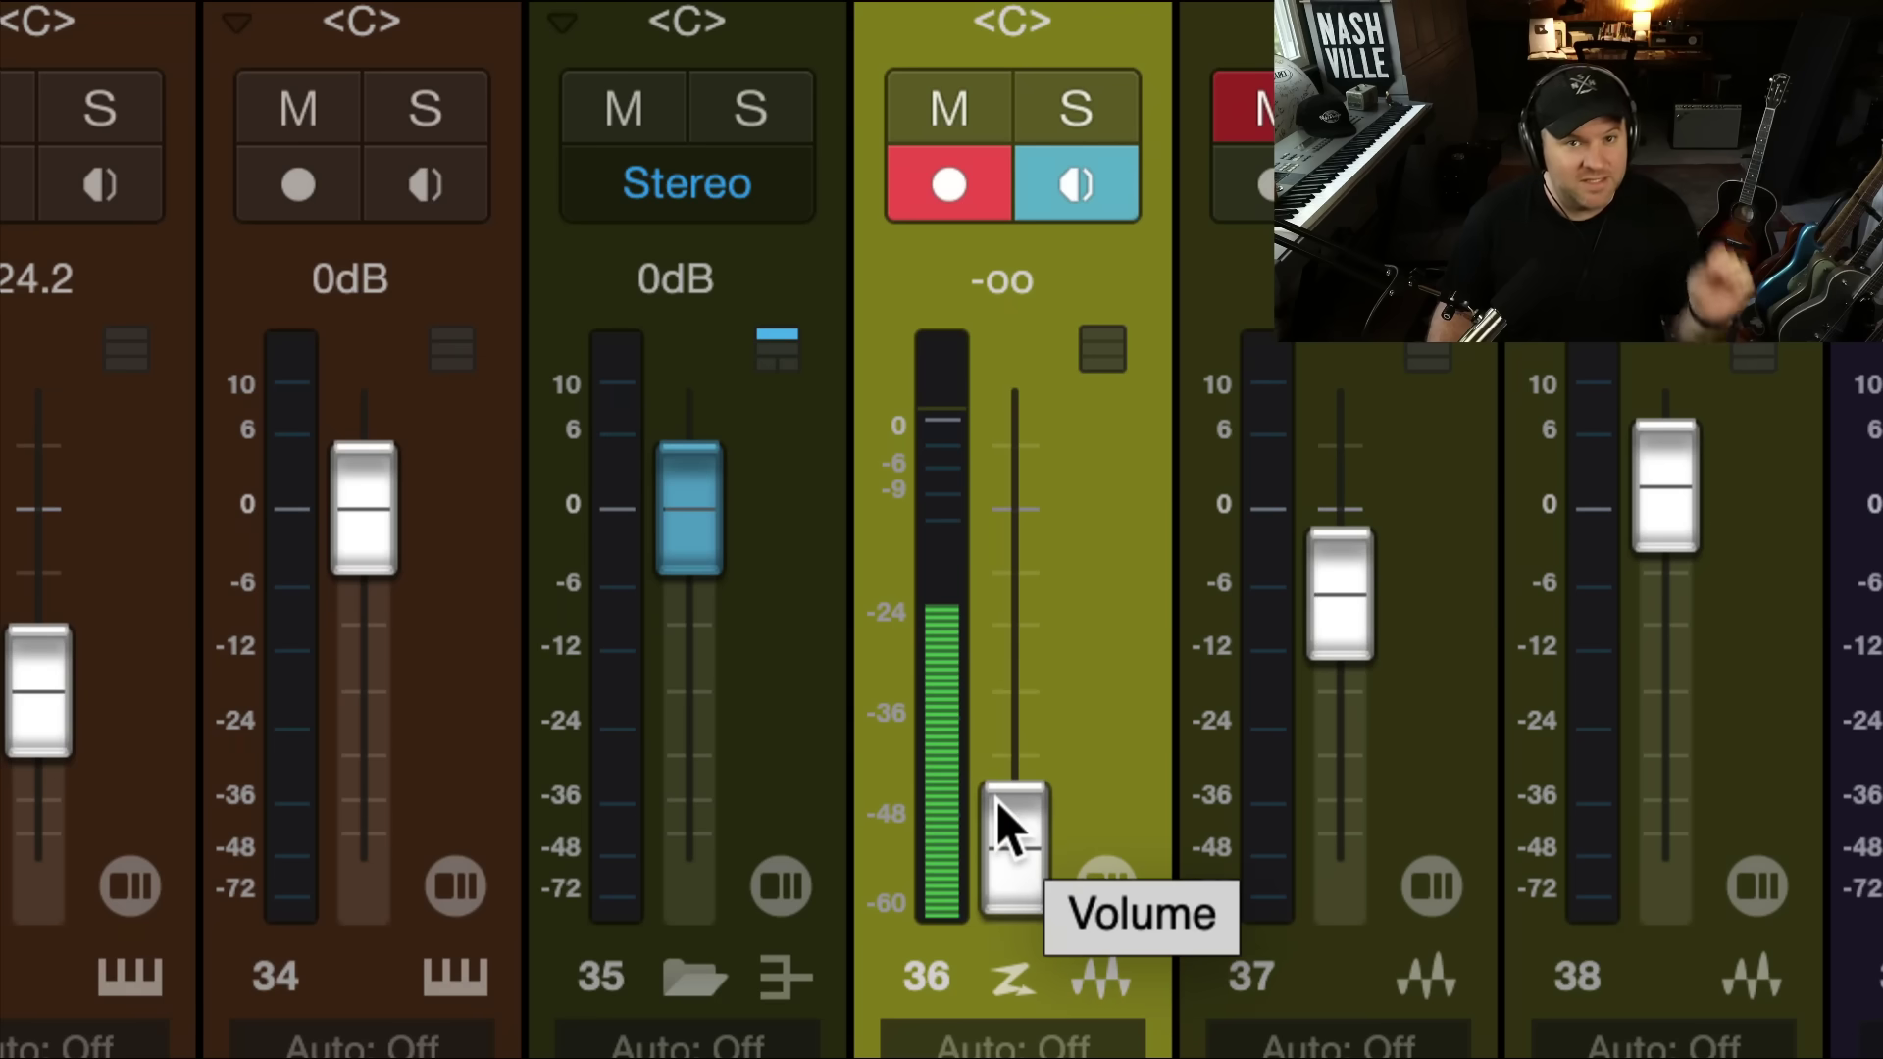
{"action": "left_click_drag", "start_coordinate": [1010, 820], "coordinate": [1079, 596]}
{"action": "left_click", "coordinate": [1026, 587], "text": "super"}
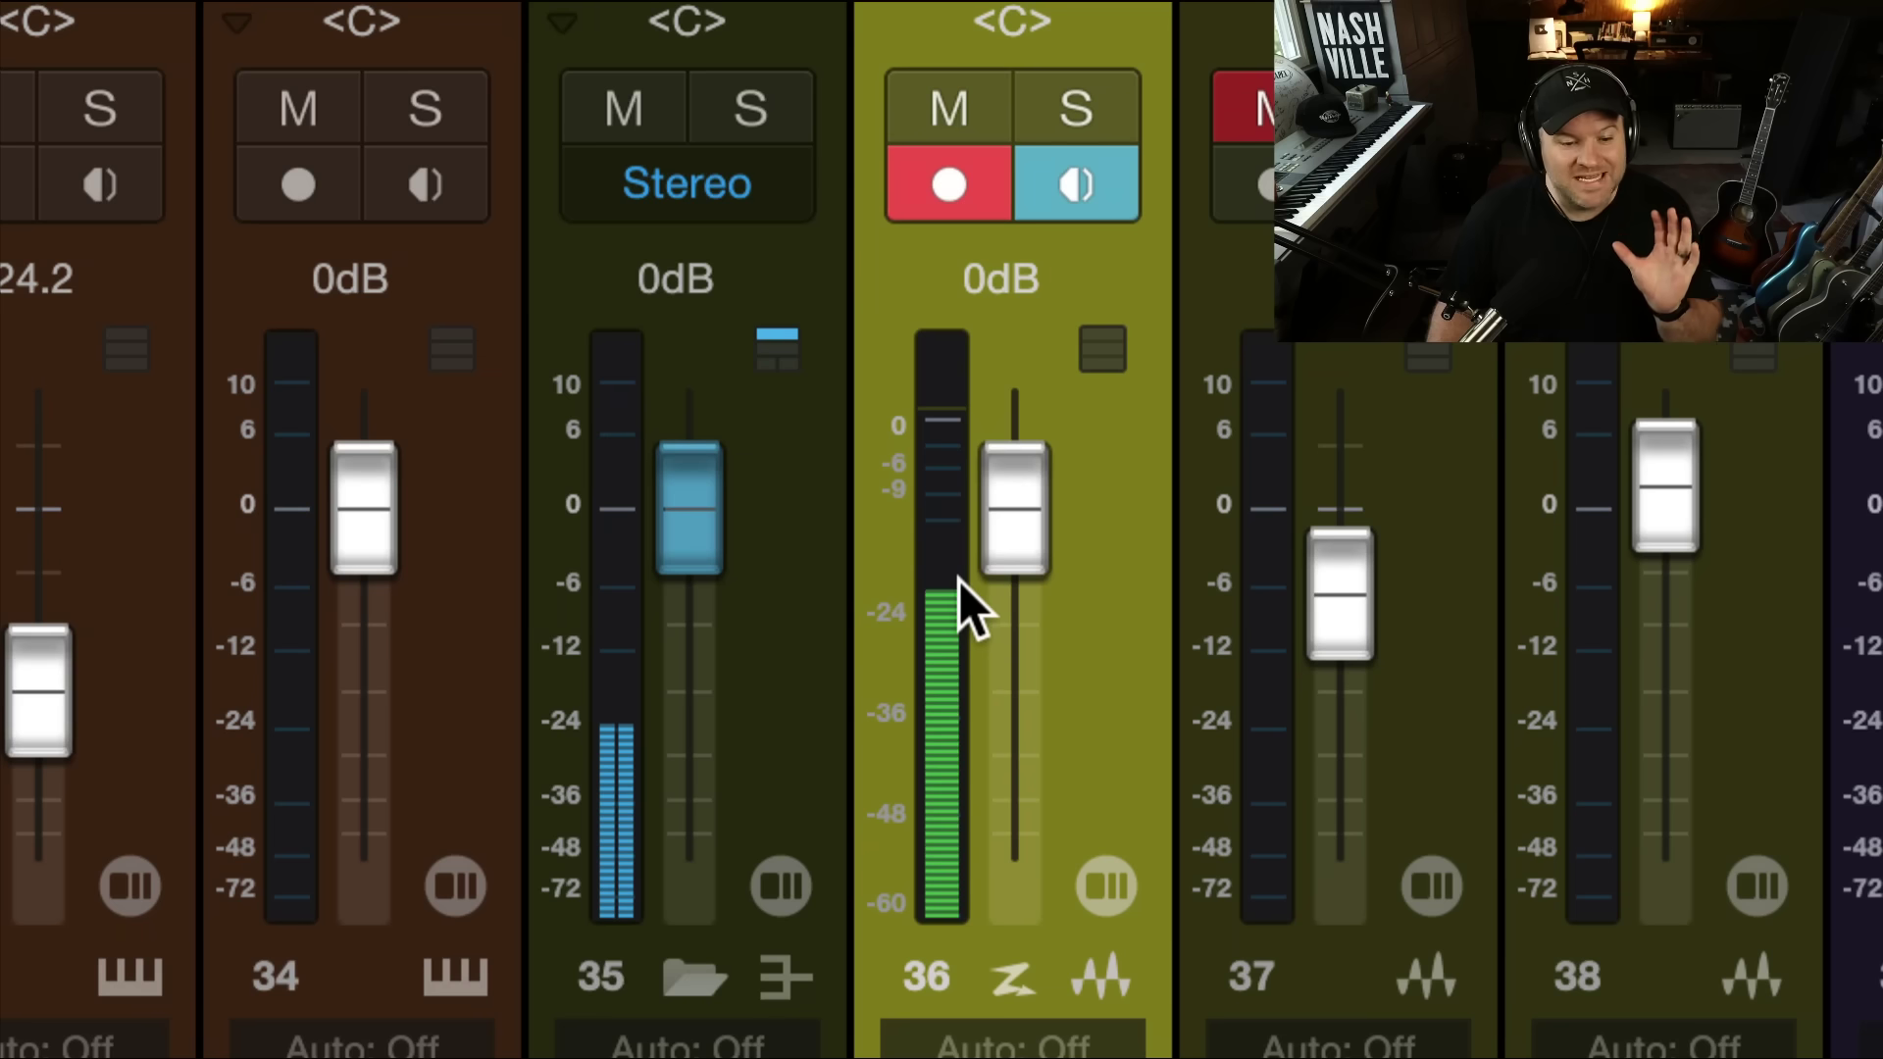
Raise the VOCAL channel's fader to +10 dB to compare the input meter, and reset it to 0 dB.
{"action": "mouse_move", "coordinate": [960, 581]}
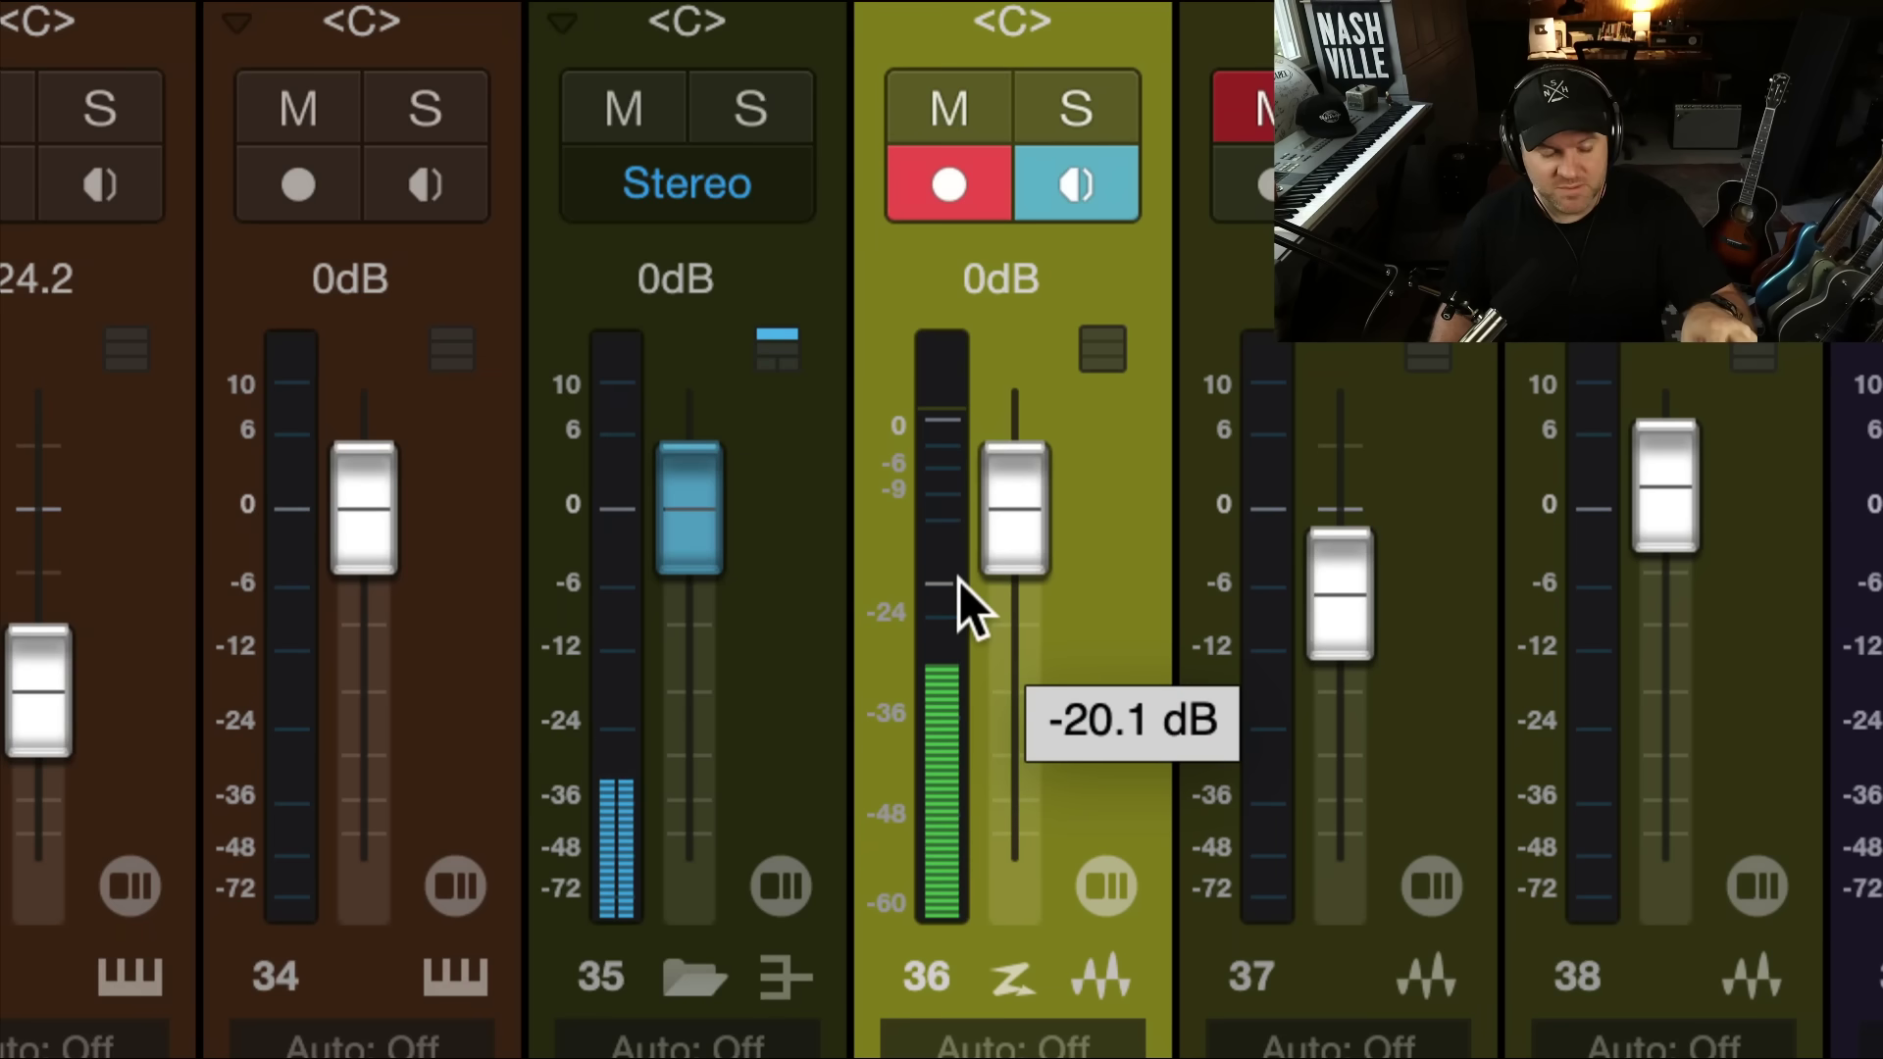
{"action": "mouse_move", "coordinate": [1009, 524]}
{"action": "left_mouse_down"}
{"action": "mouse_move", "coordinate": [1008, 416]}
{"action": "mouse_move", "coordinate": [1003, 520]}
{"action": "left_mouse_up"}
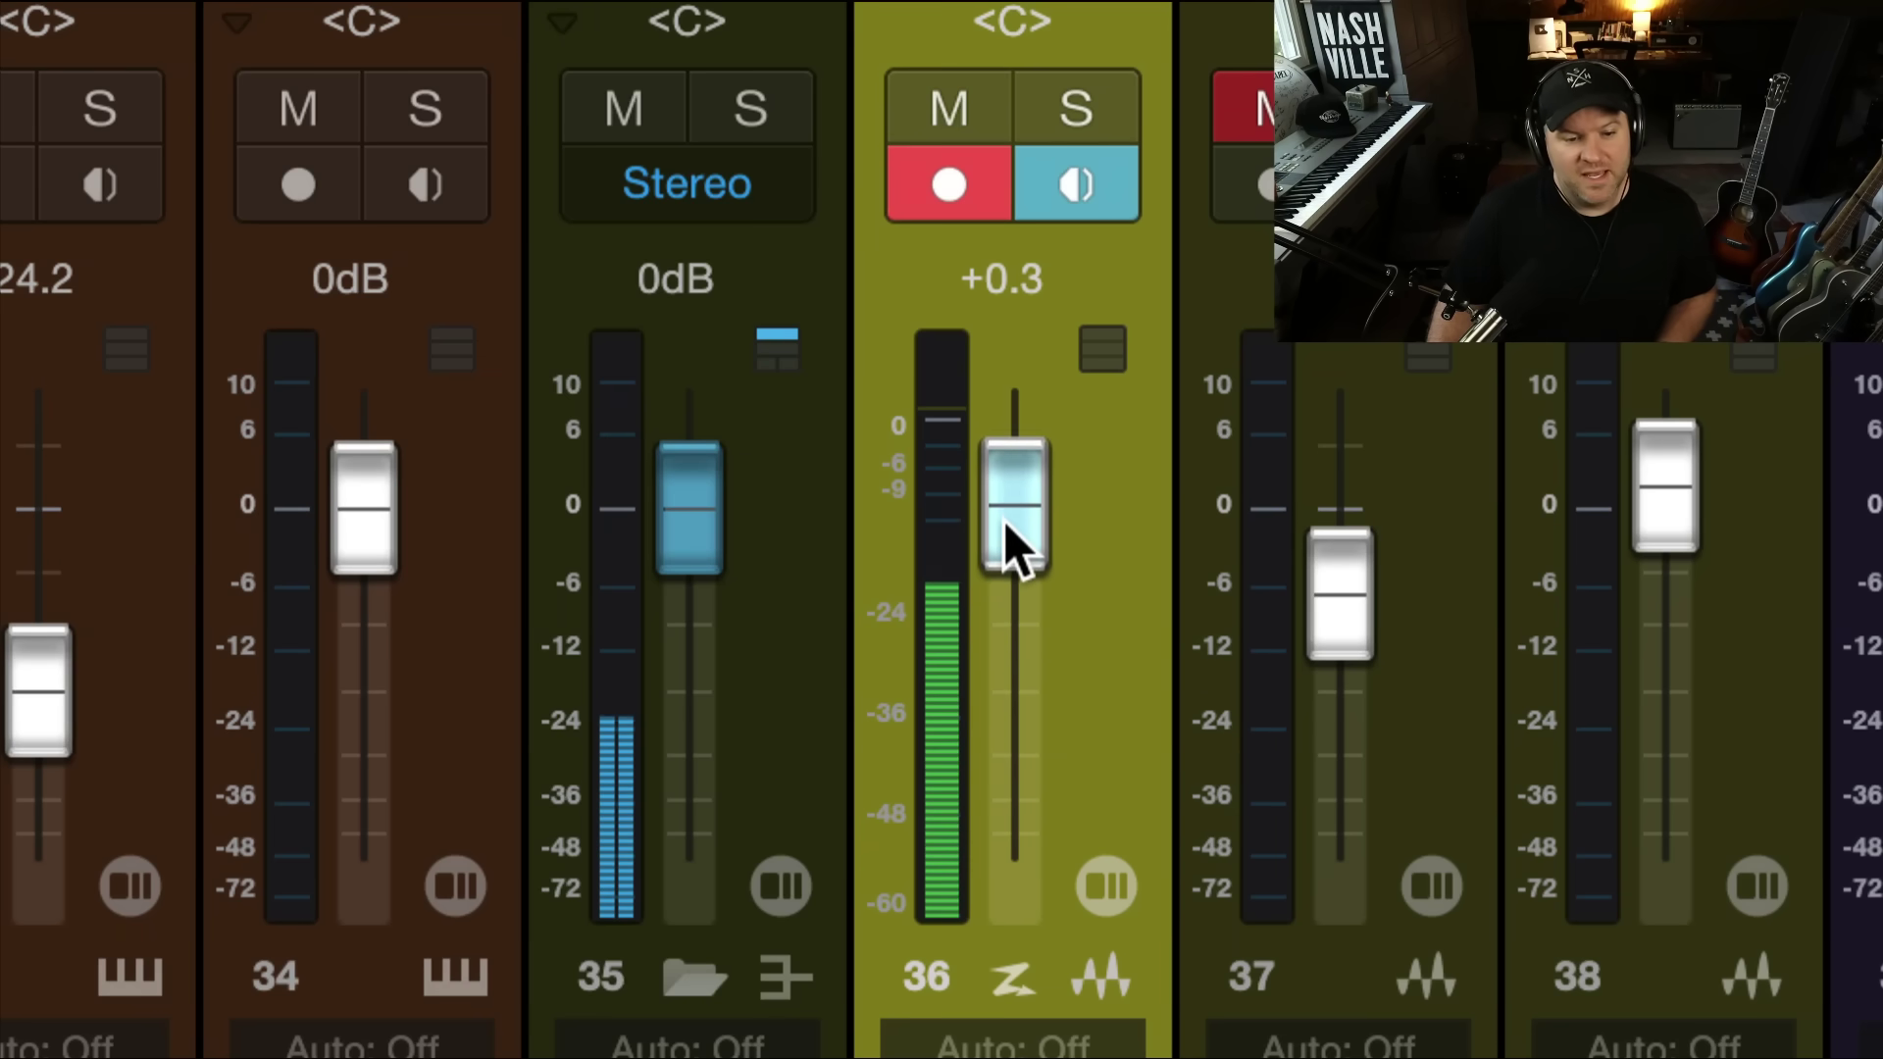
{"action": "key", "text": "super"}
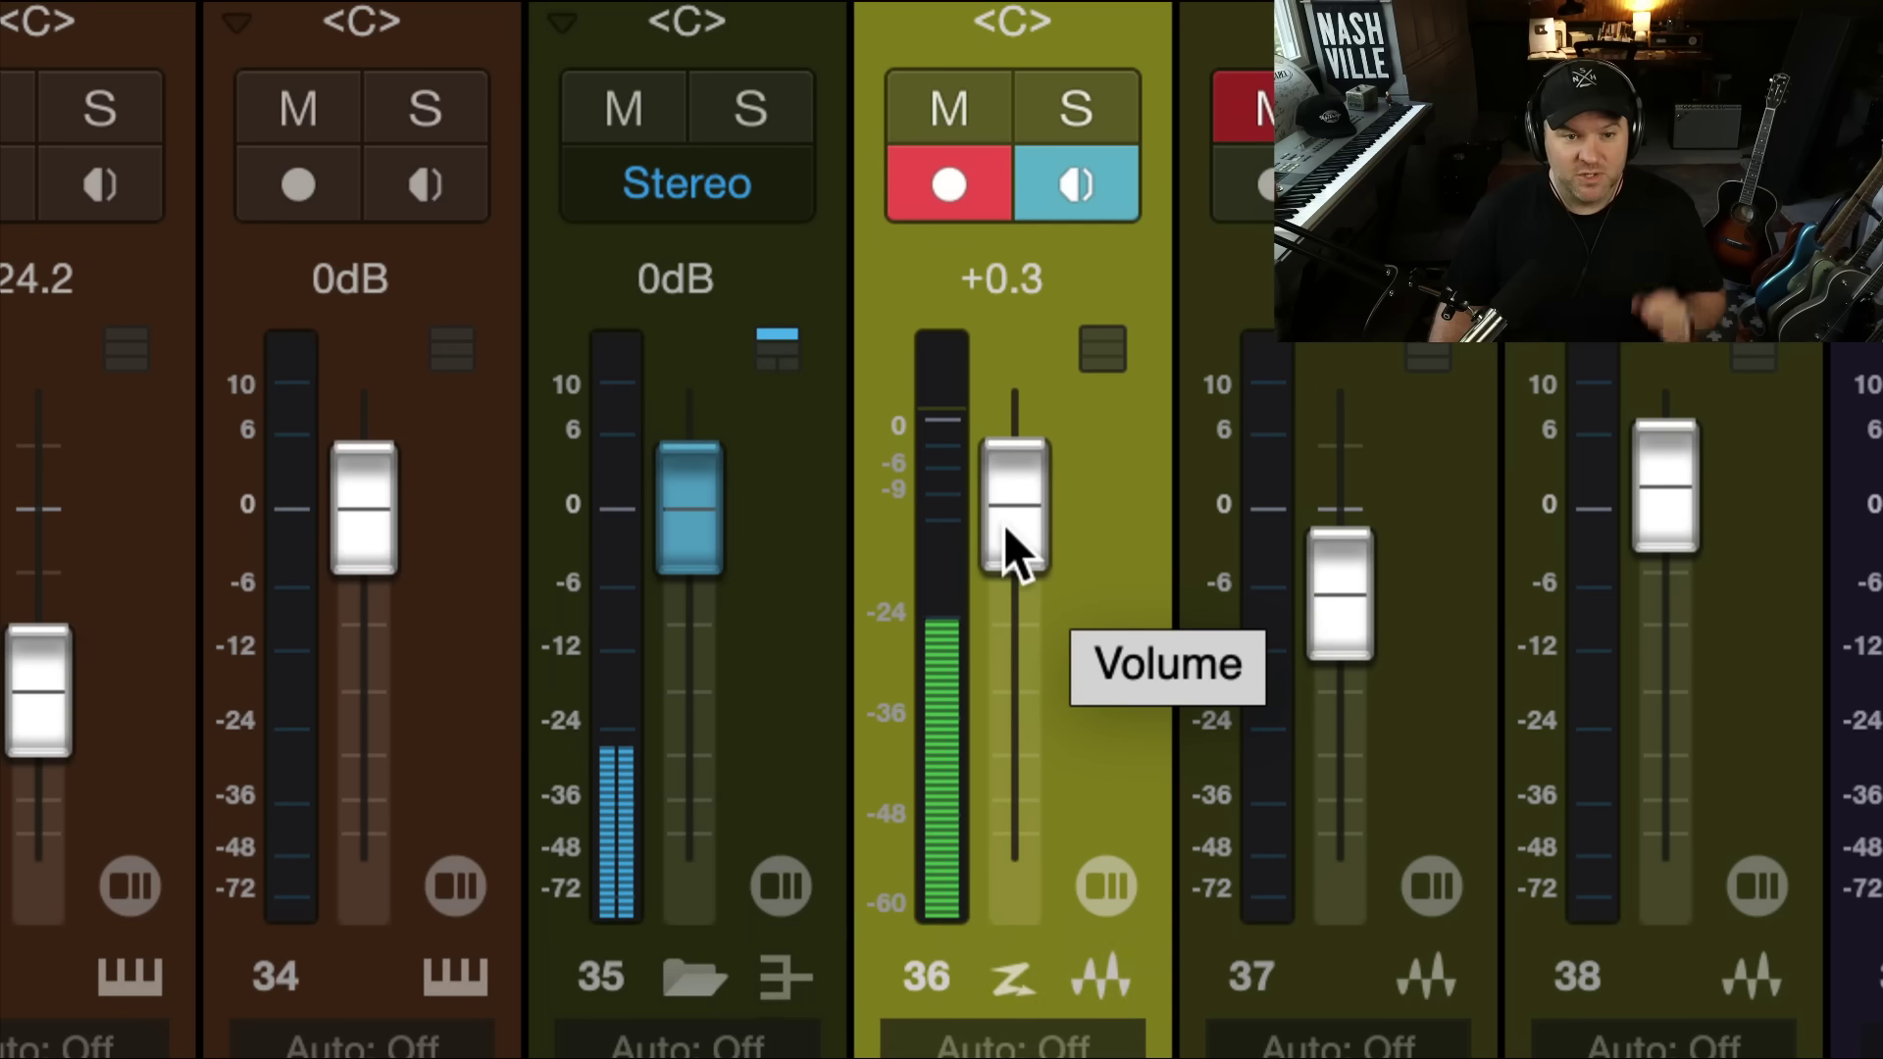
{"action": "left_click", "coordinate": [1009, 516], "text": "super"}
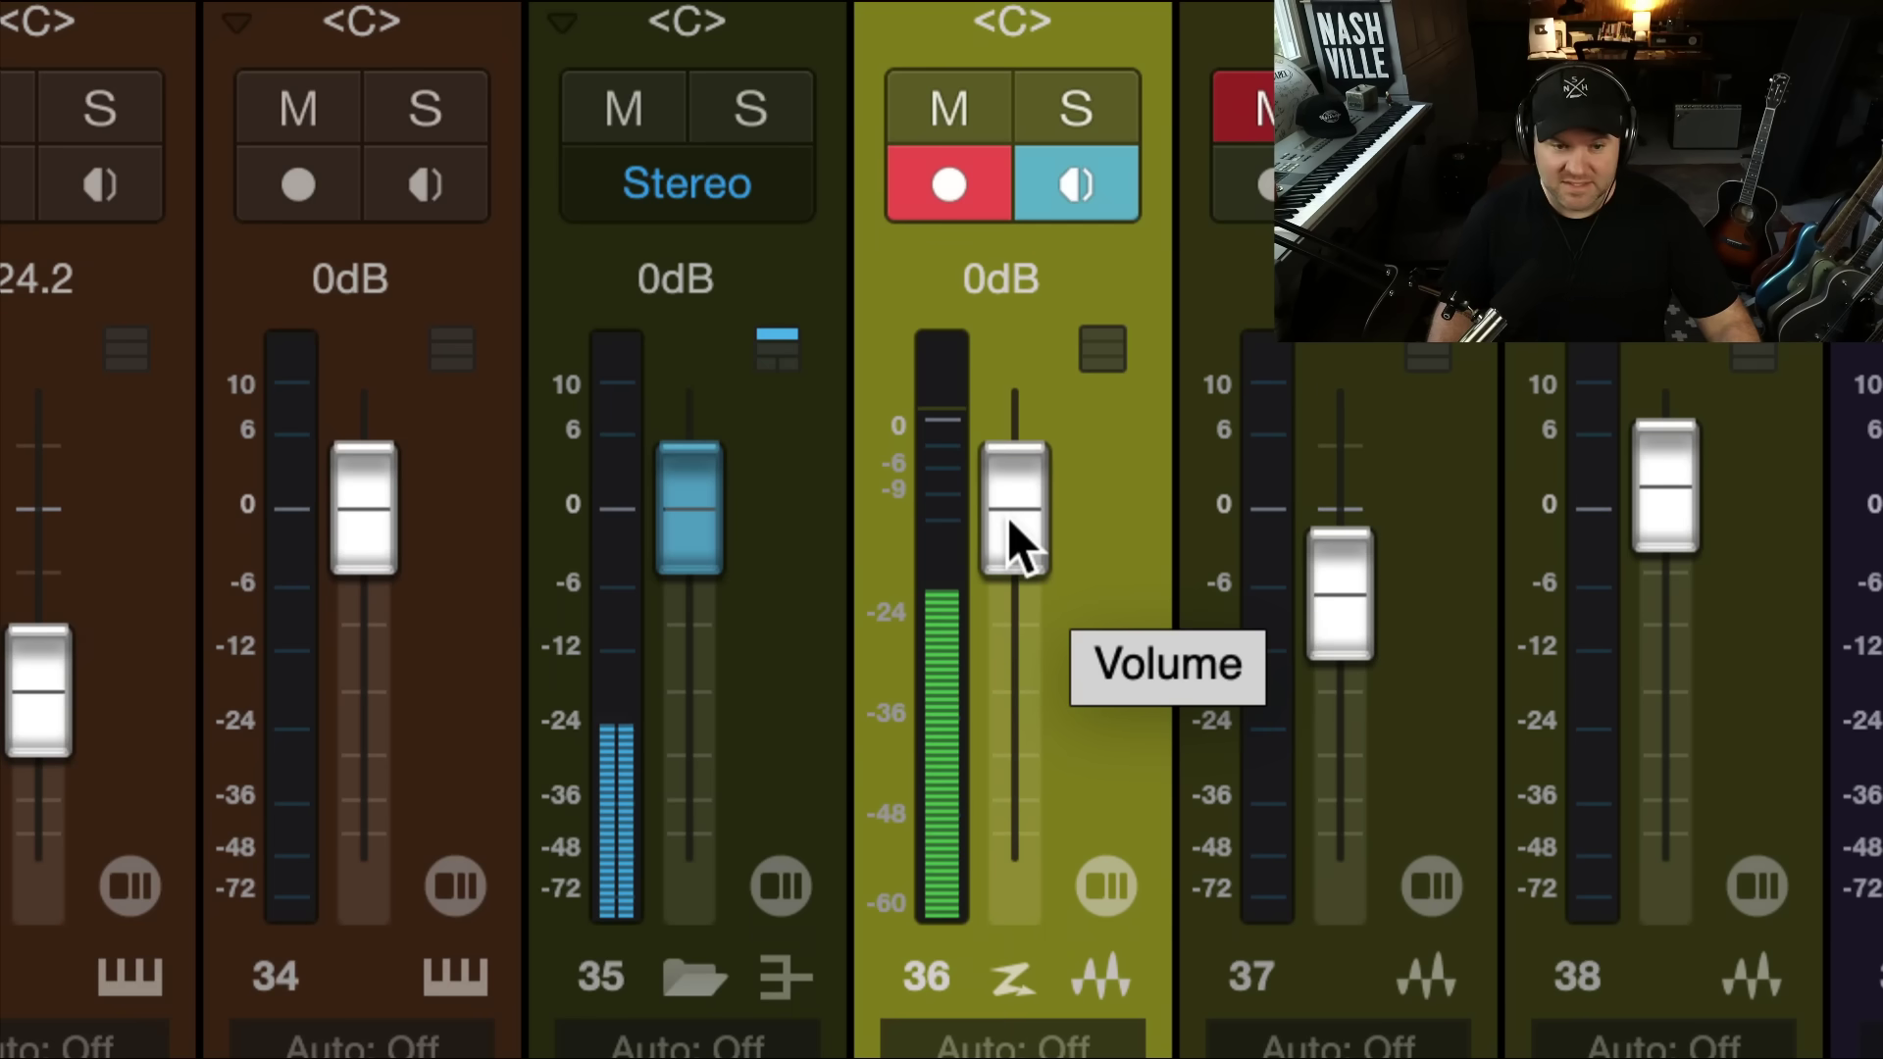
{"action": "left_click_drag", "start_coordinate": [1008, 516], "coordinate": [1011, 292]}
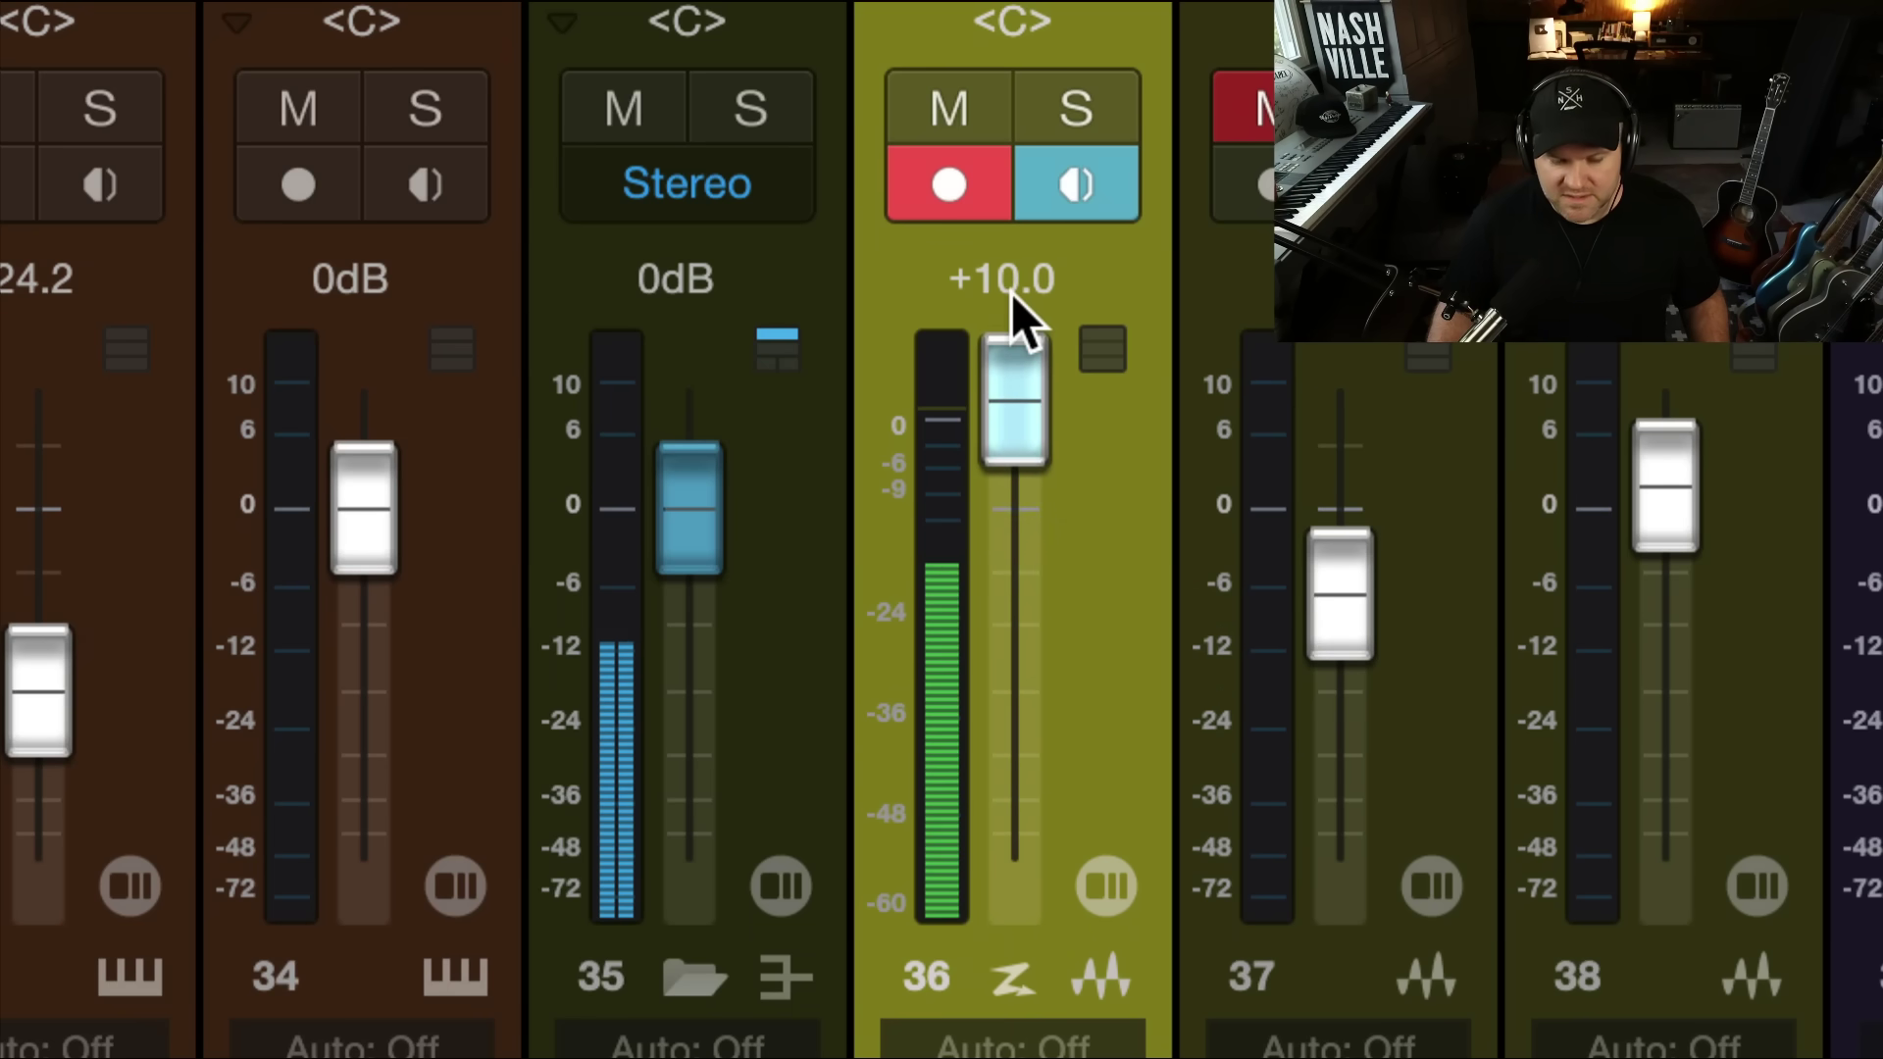
{"action": "left_click", "coordinate": [1013, 371], "text": "alt"}
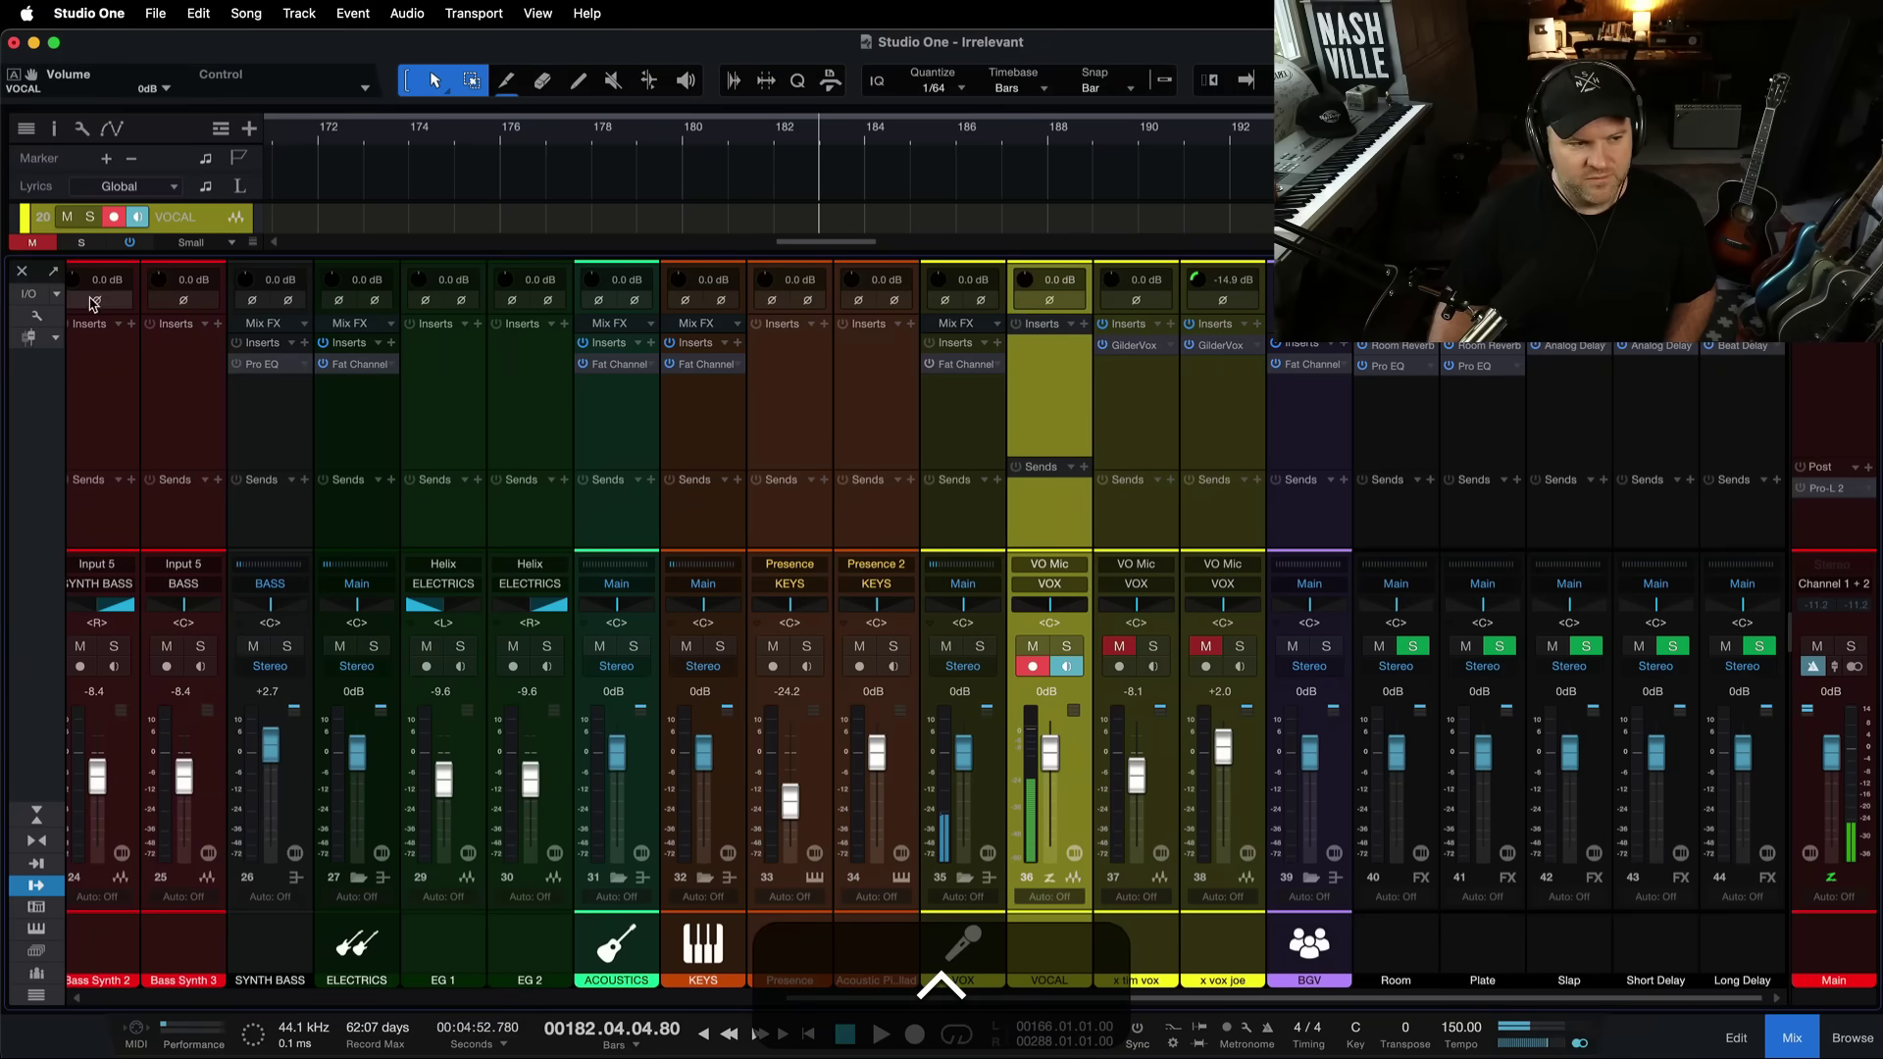
Review the console's channel component options and toggle the input controls off and on again.
{"action": "left_click", "coordinate": [29, 321]}
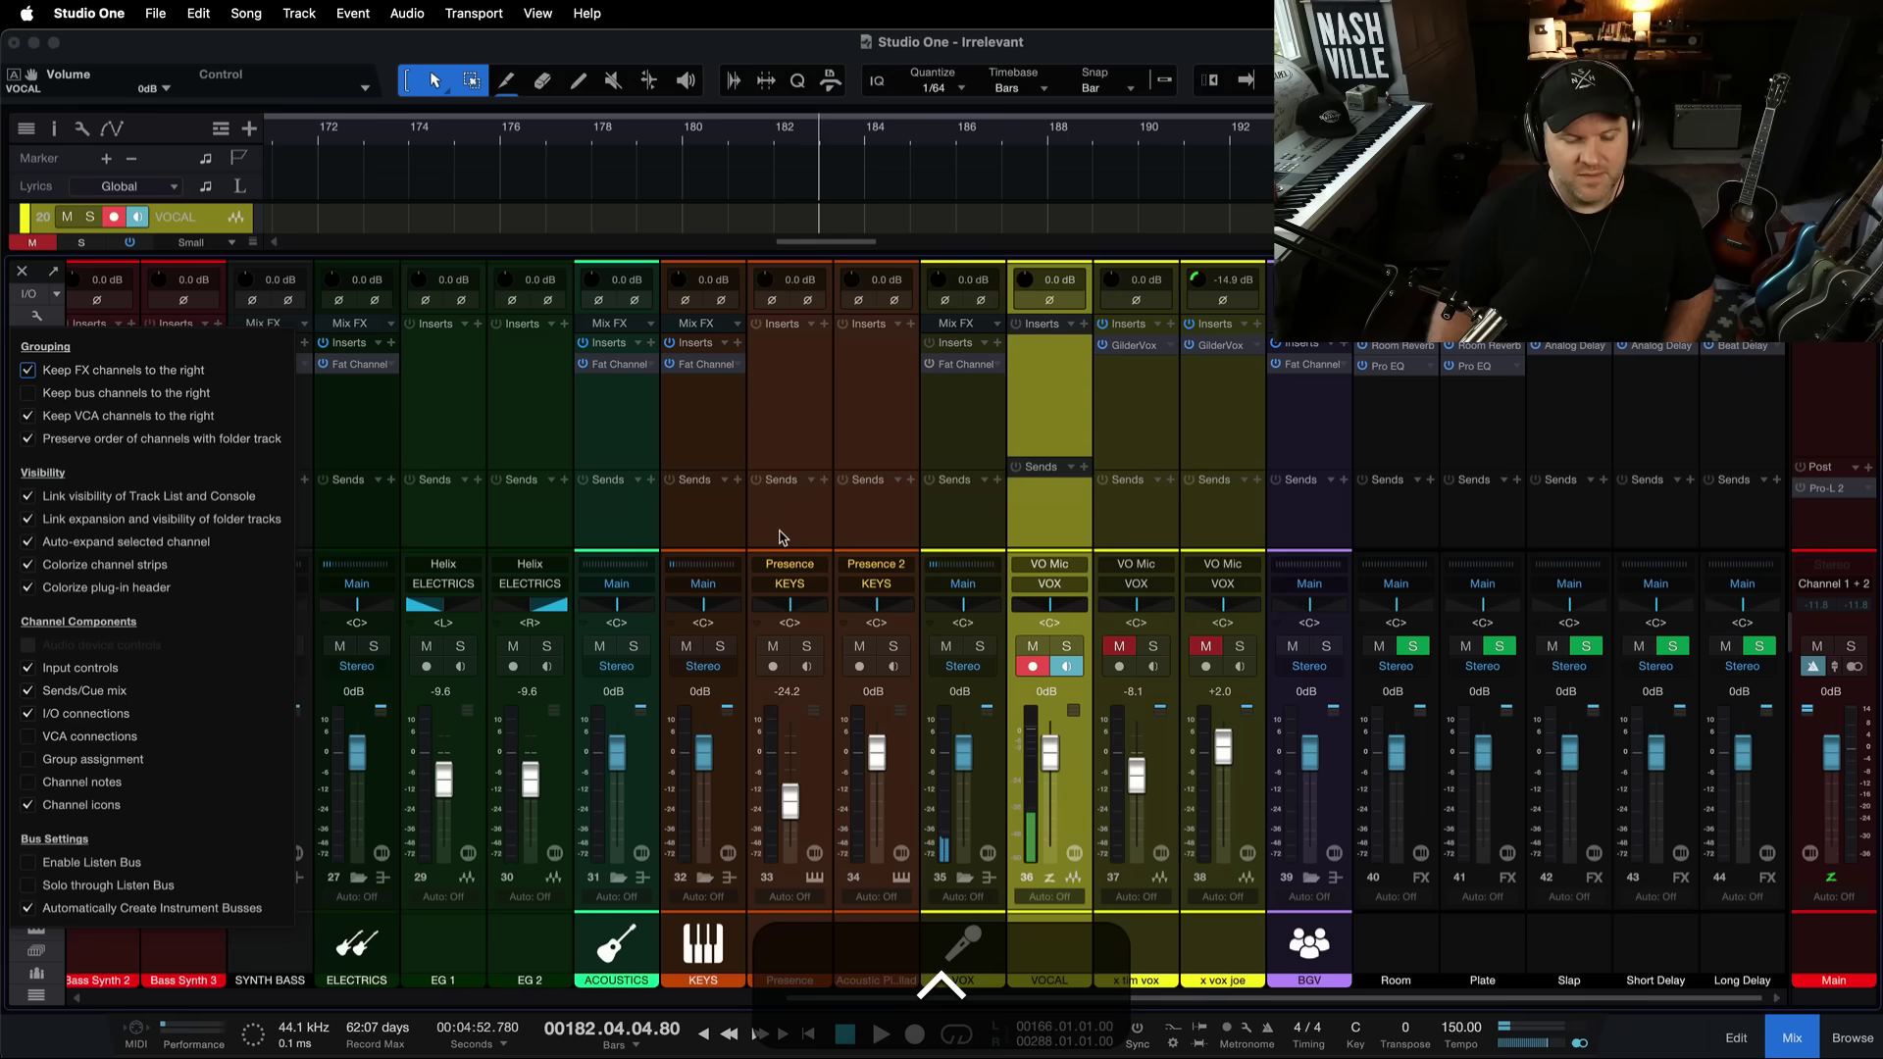
{"action": "left_click", "coordinate": [1027, 419]}
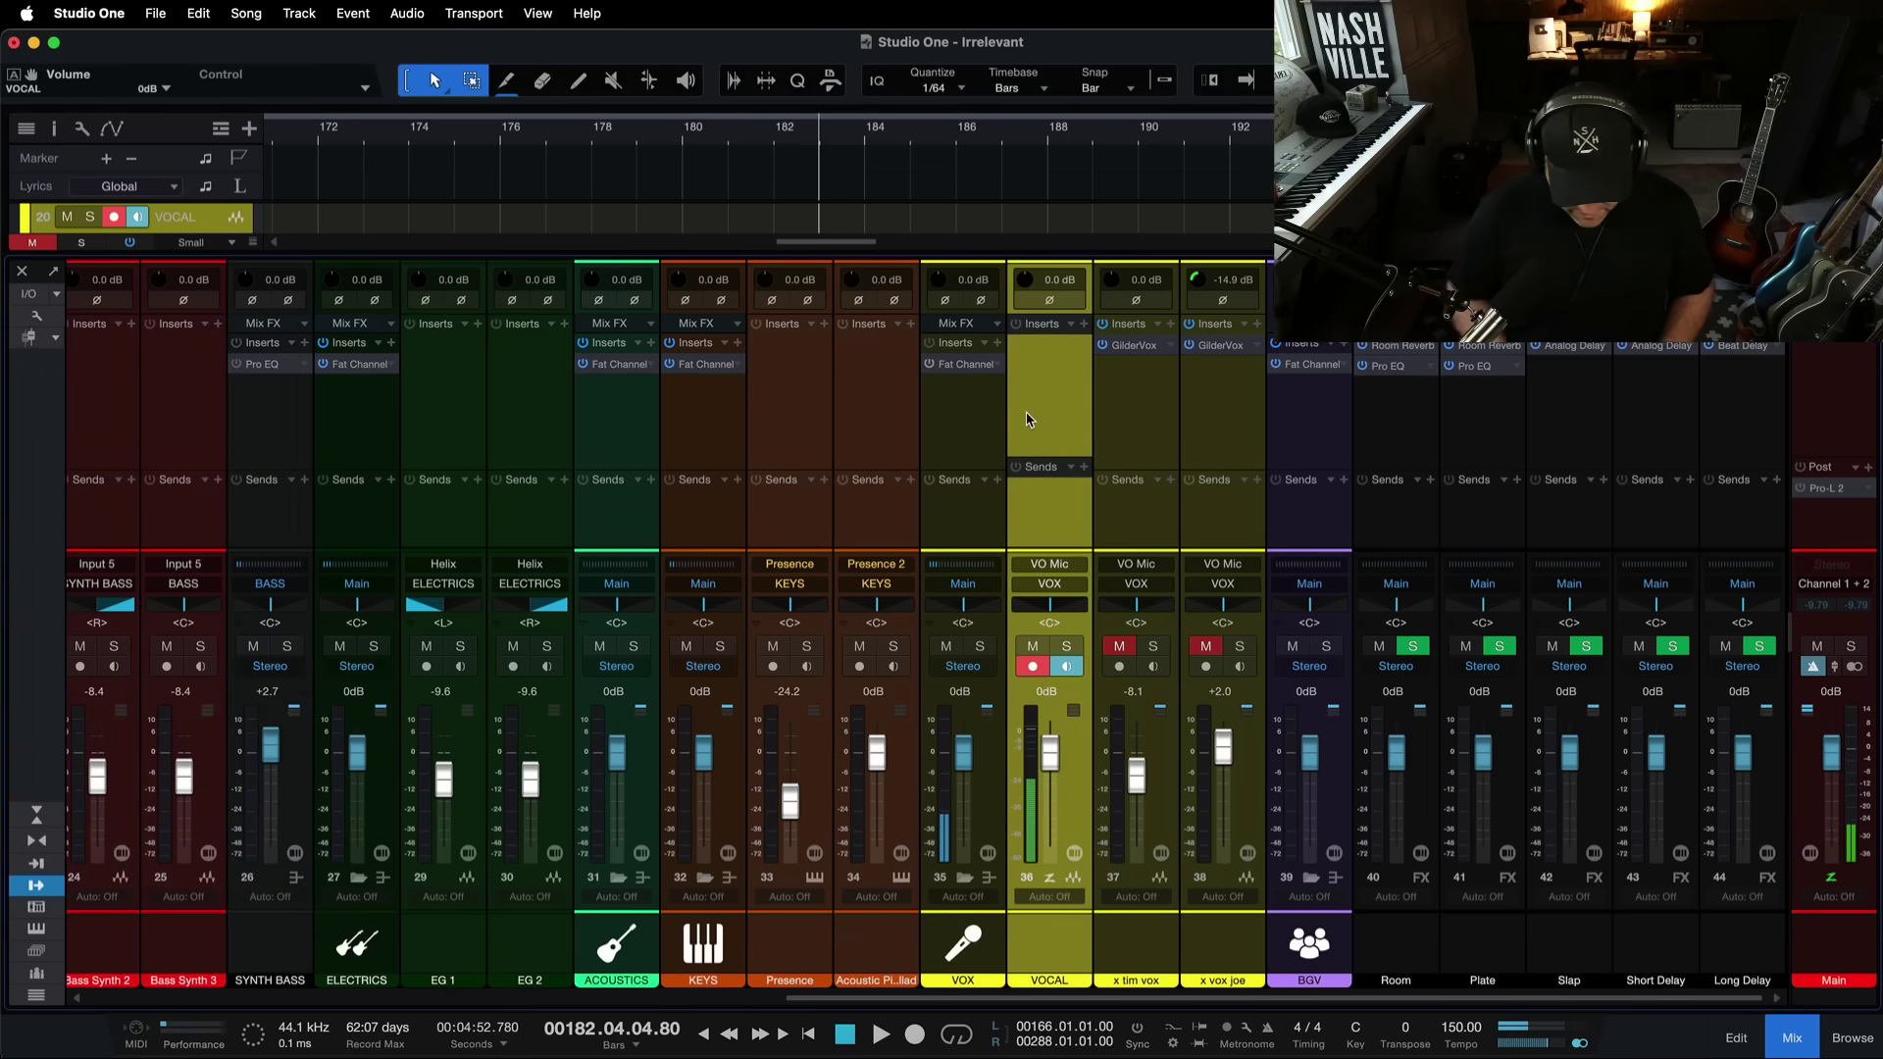
{"action": "key", "text": "shift+i"}
{"action": "key", "text": "shift+i"}
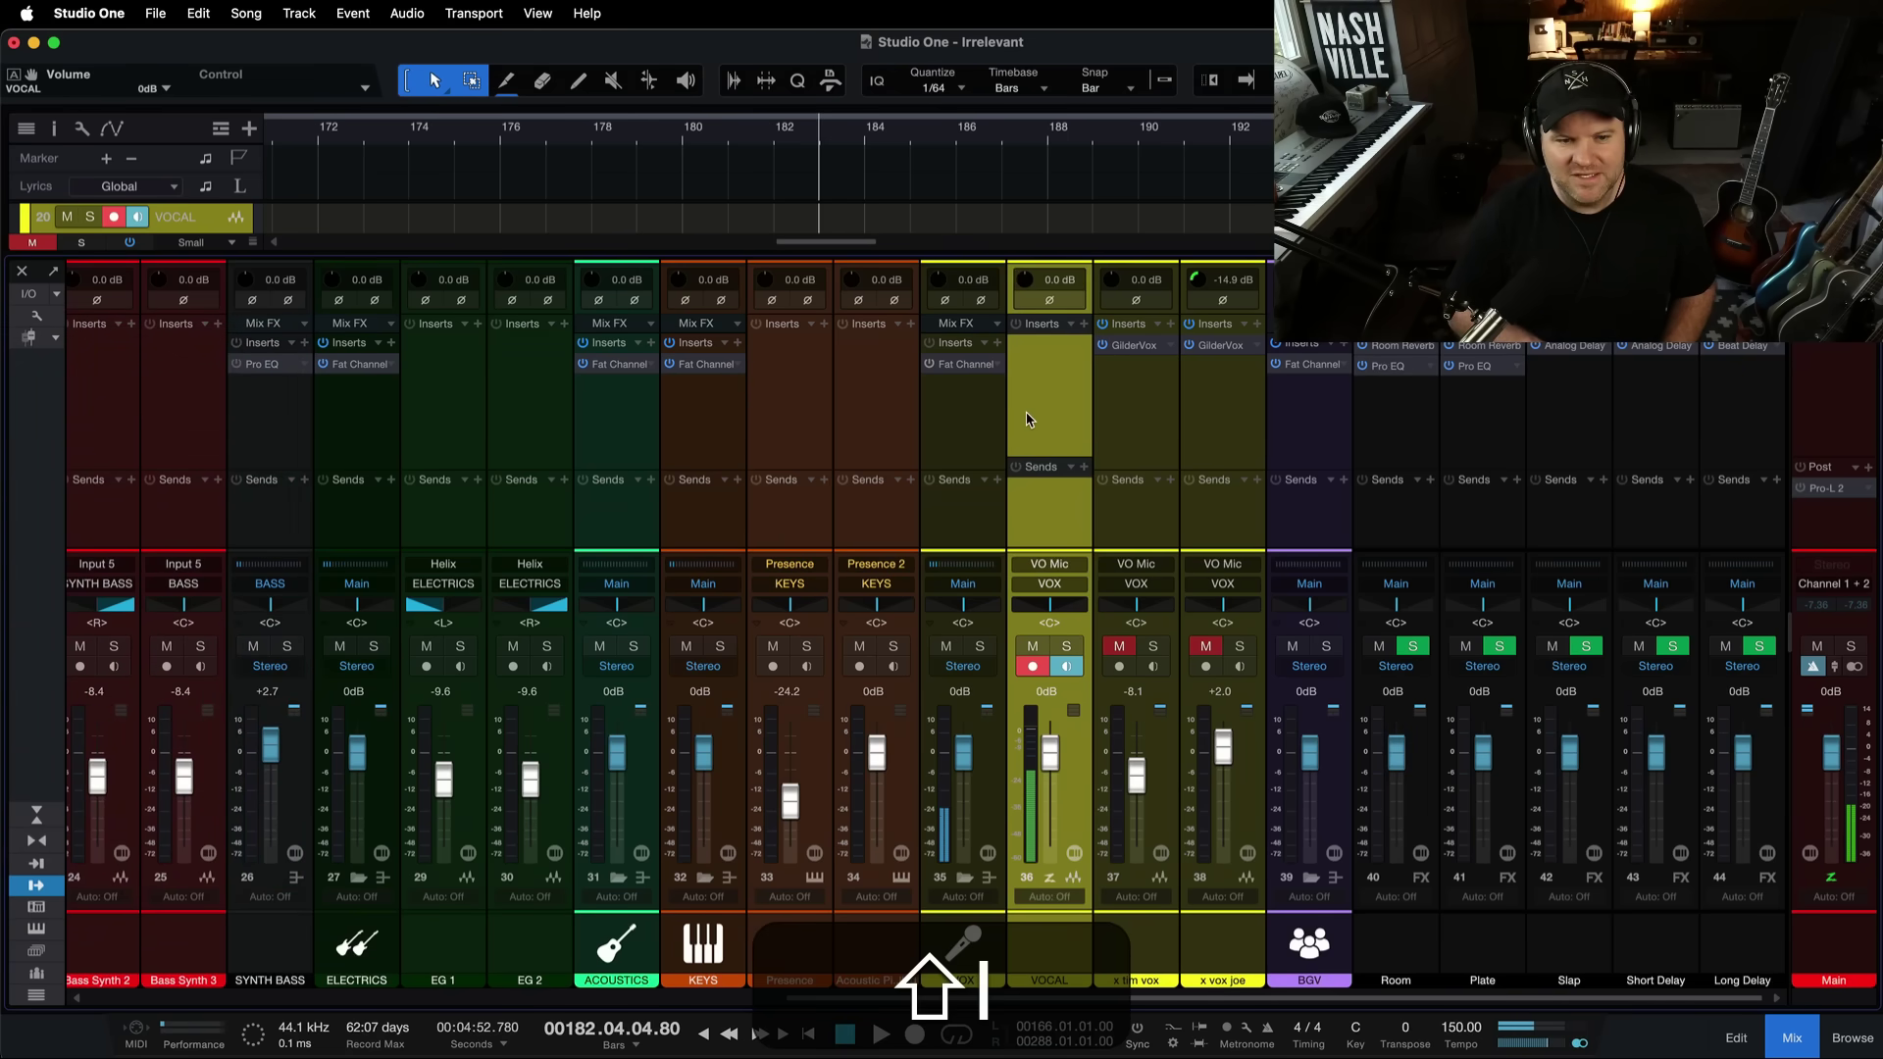
Raise the VOCAL channel's input gain to about +15.6 dB and review its level meter's display options without changing them.
{"action": "key", "text": "ctrl"}
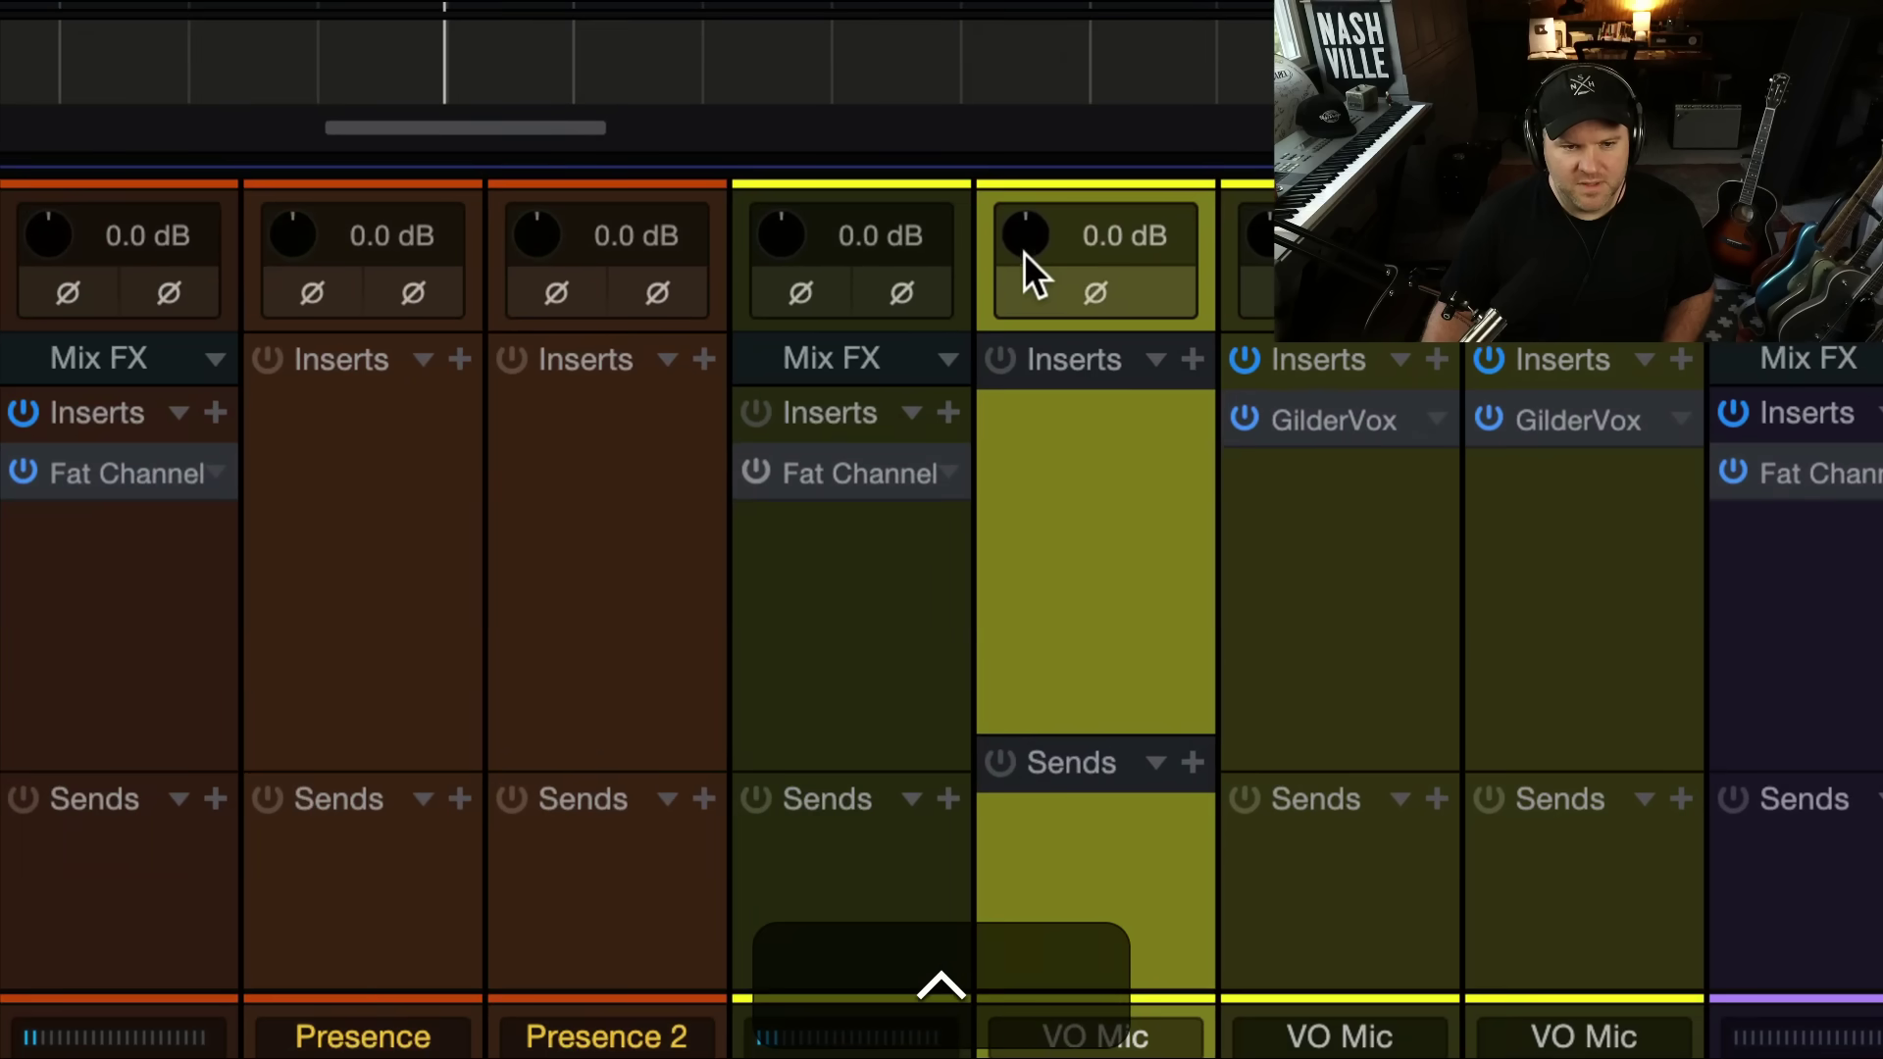
{"action": "left_click_drag", "start_coordinate": [1025, 291], "coordinate": [1027, 247]}
{"action": "left_click_drag", "start_coordinate": [1030, 140], "coordinate": [1030, 78]}
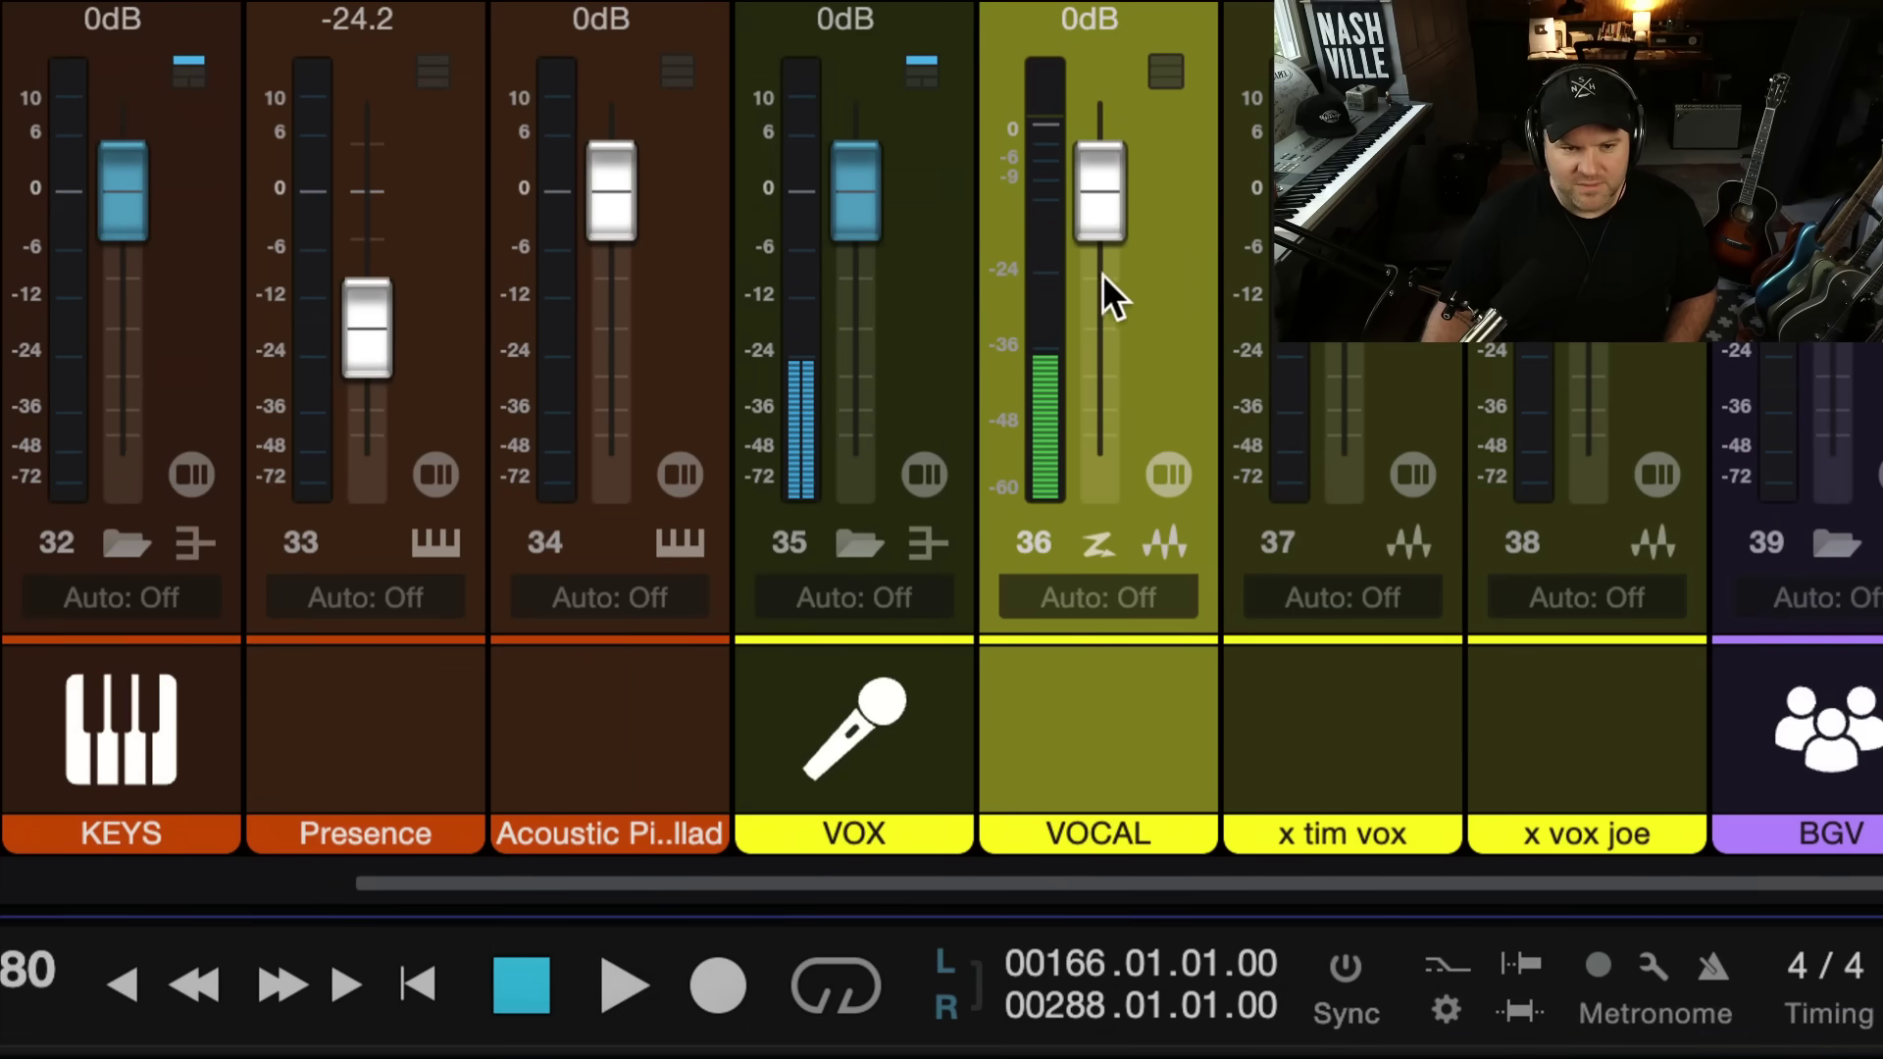
{"action": "right_click", "coordinate": [1053, 254]}
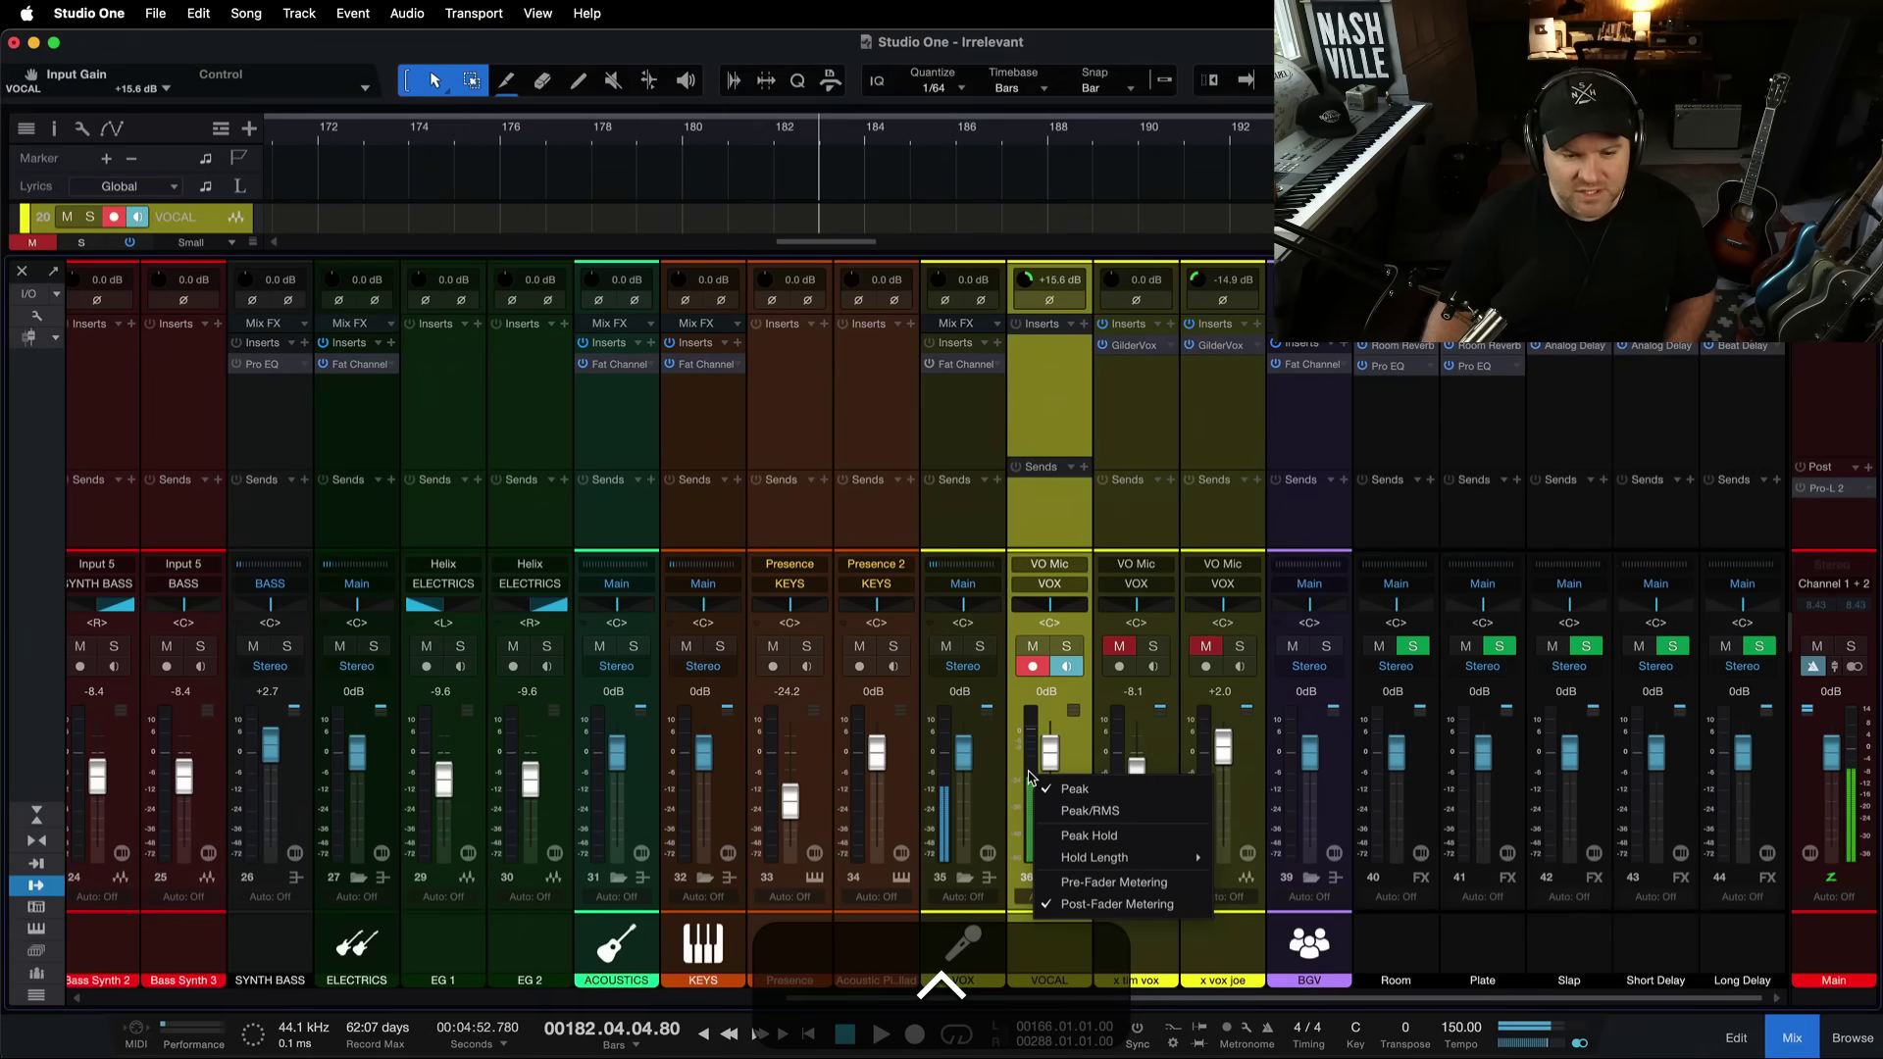
{"action": "left_click", "coordinate": [1048, 706]}
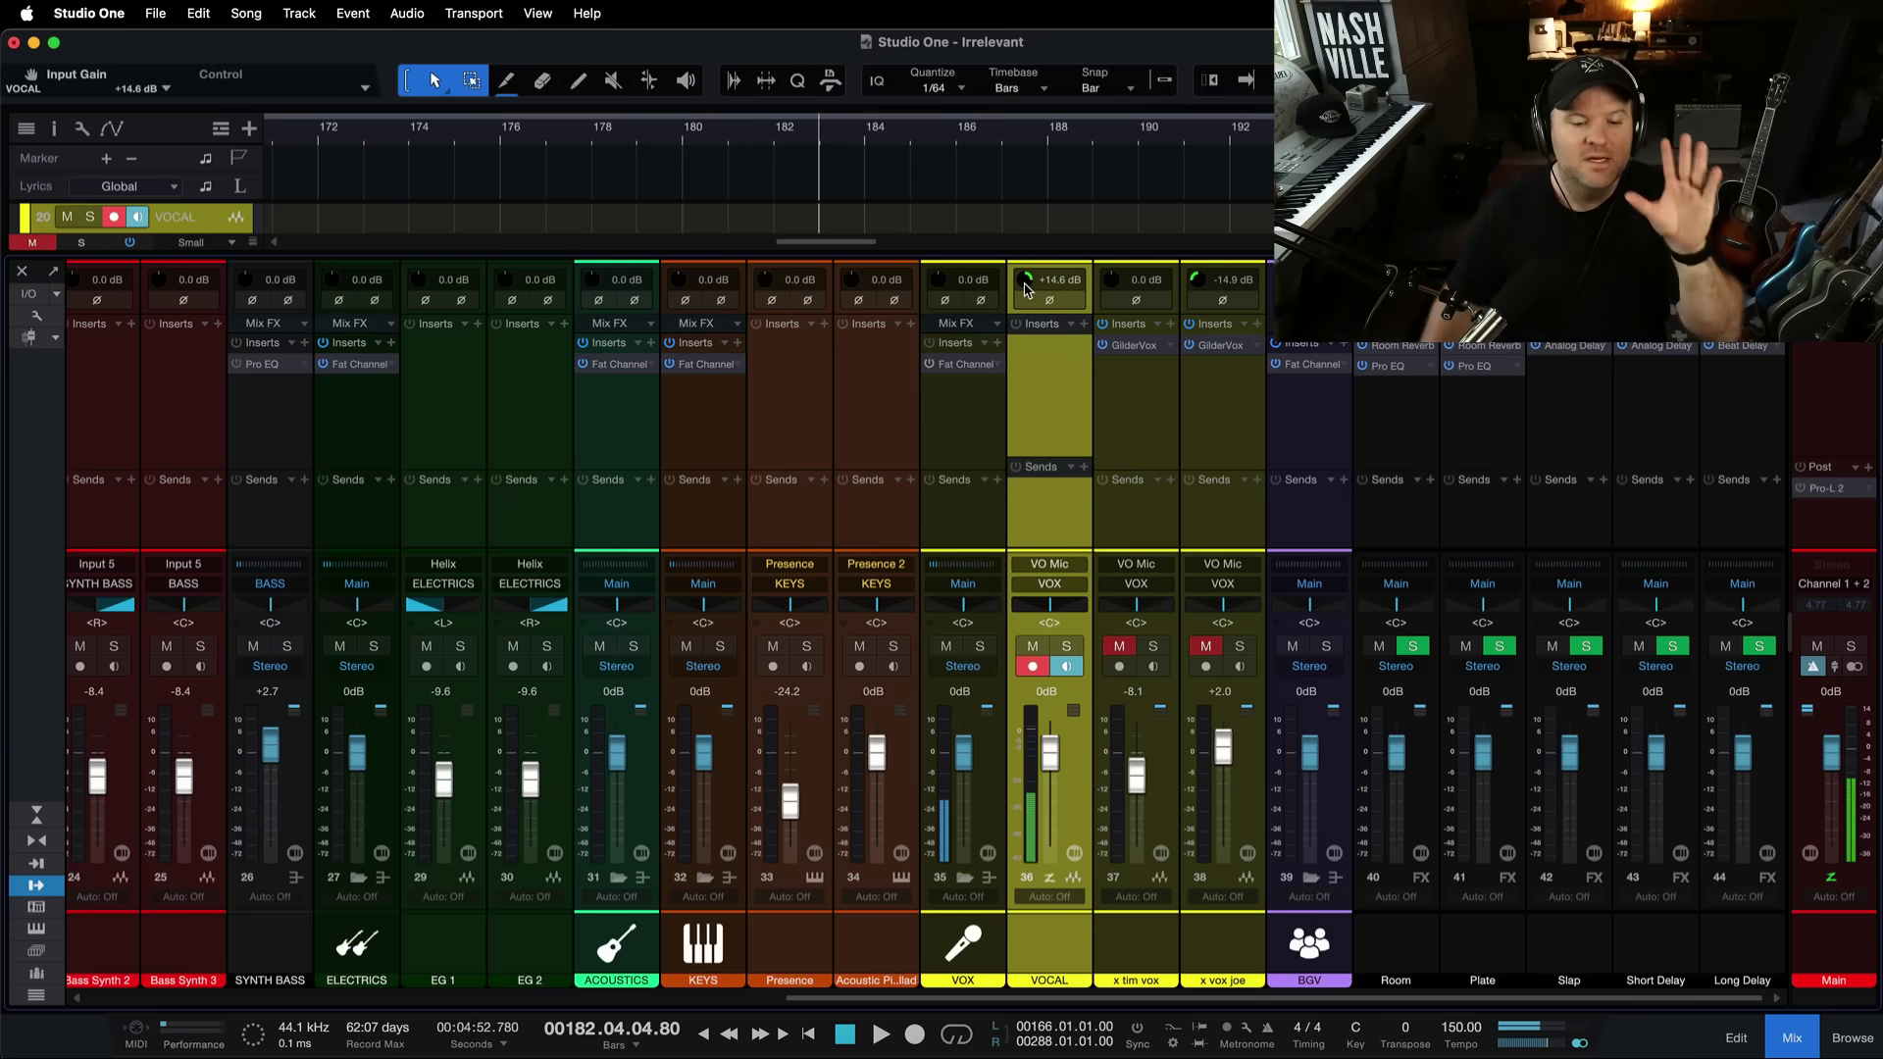
Set the VOCAL channel's input gain to +2 dB and raise its fader to +10 dB.
{"action": "left_click", "coordinate": [1027, 284], "text": "super"}
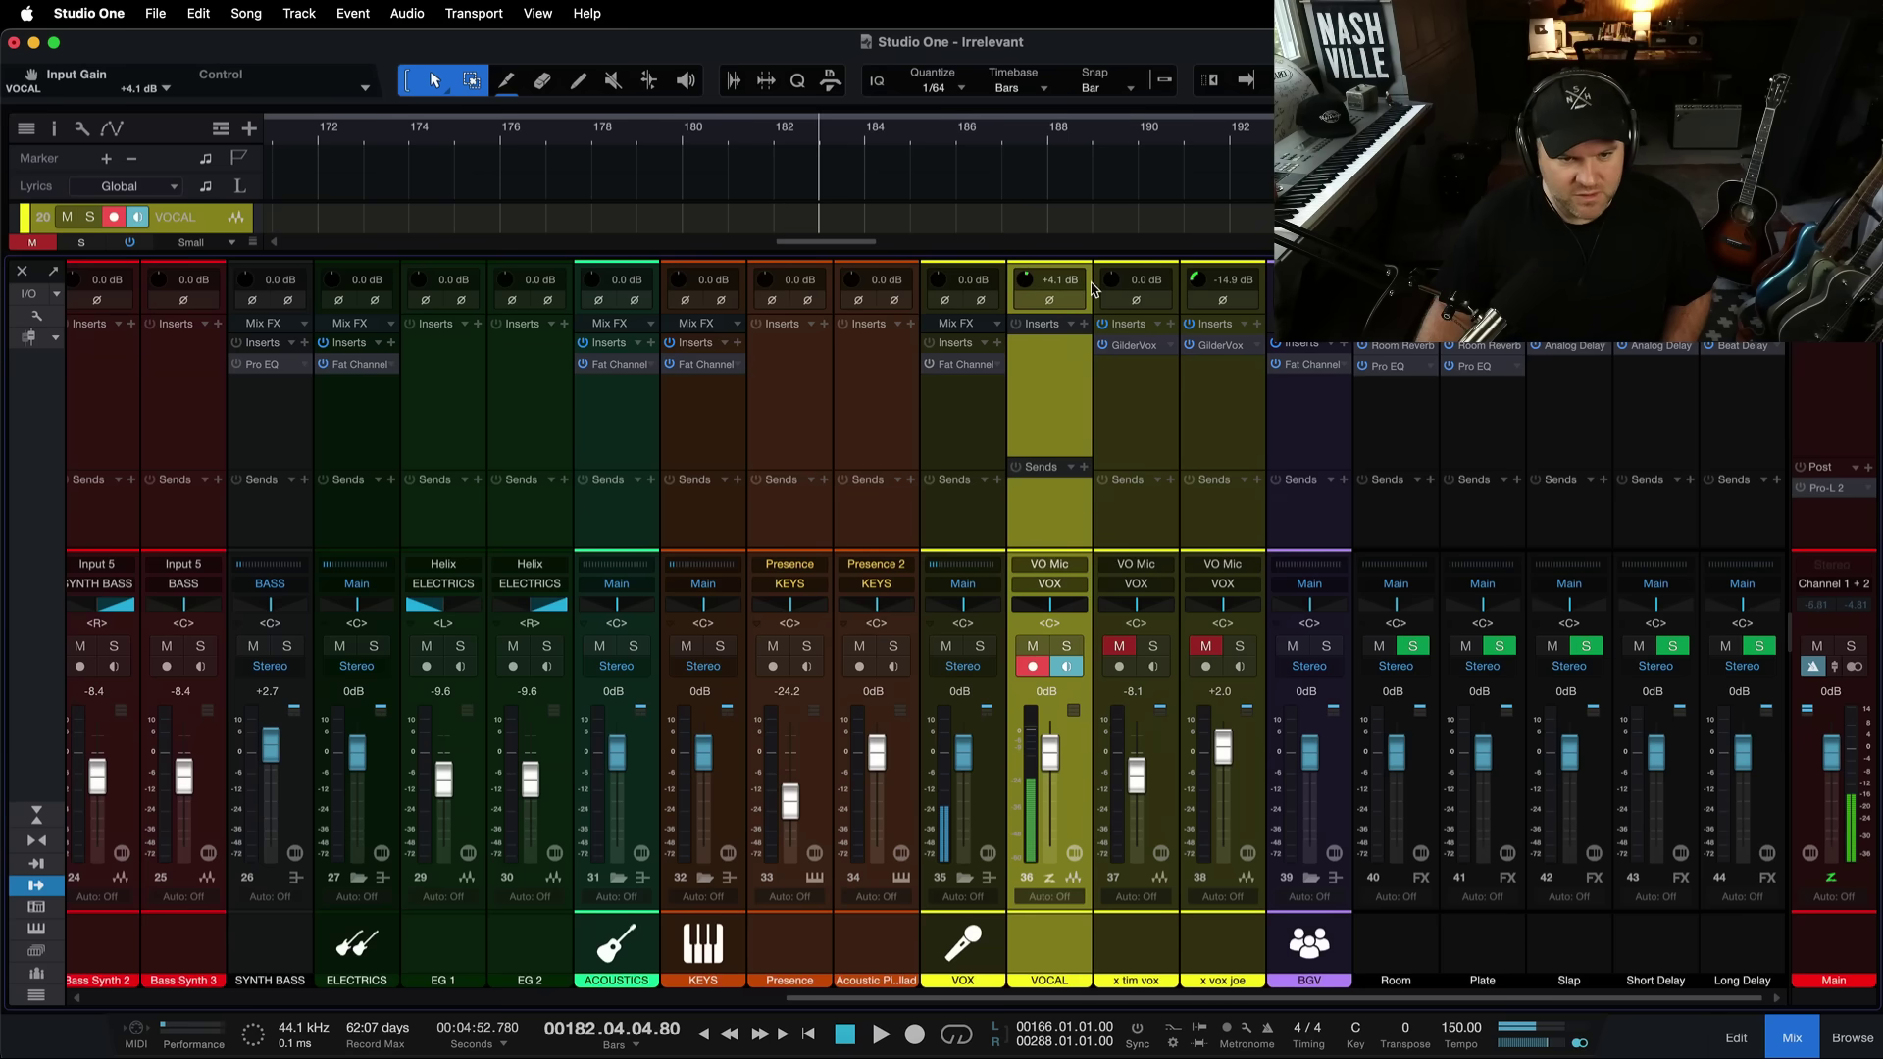
{"action": "type", "text": "2"}
{"action": "key", "text": "Return"}
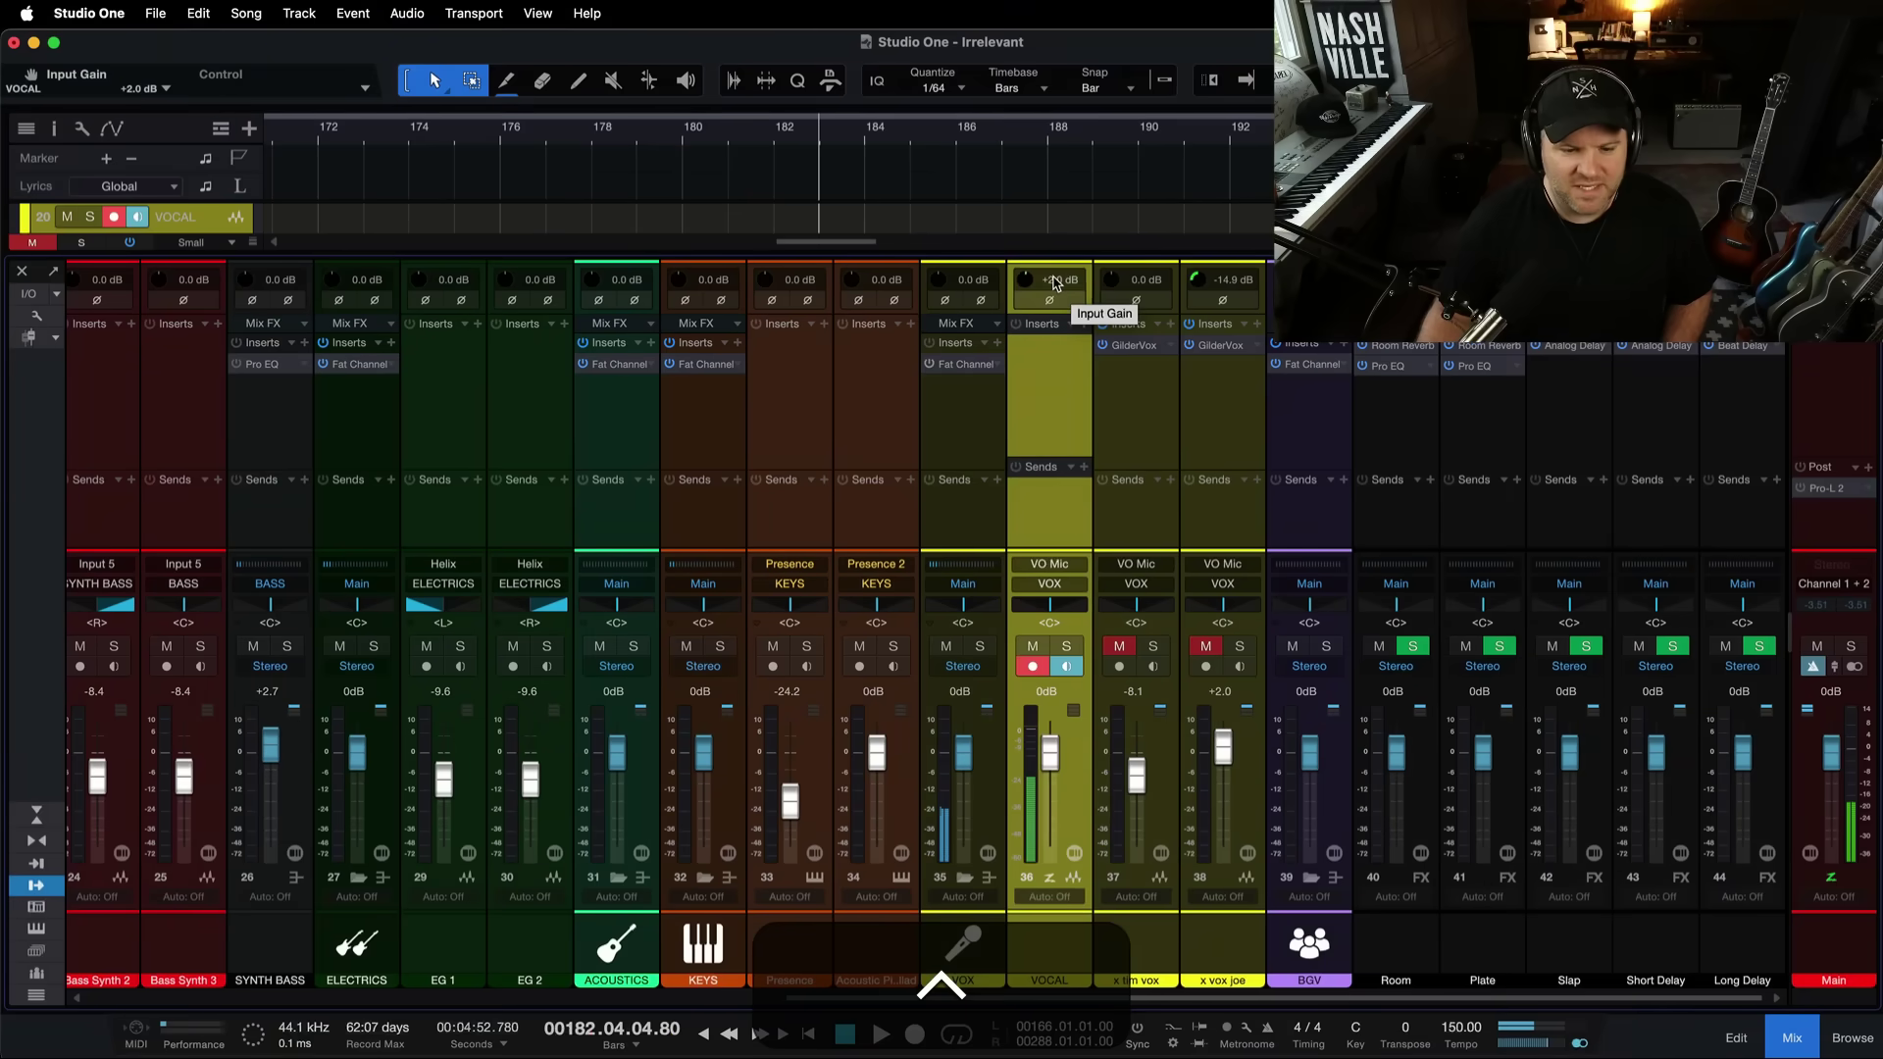
{"action": "left_click", "coordinate": [1049, 763]}
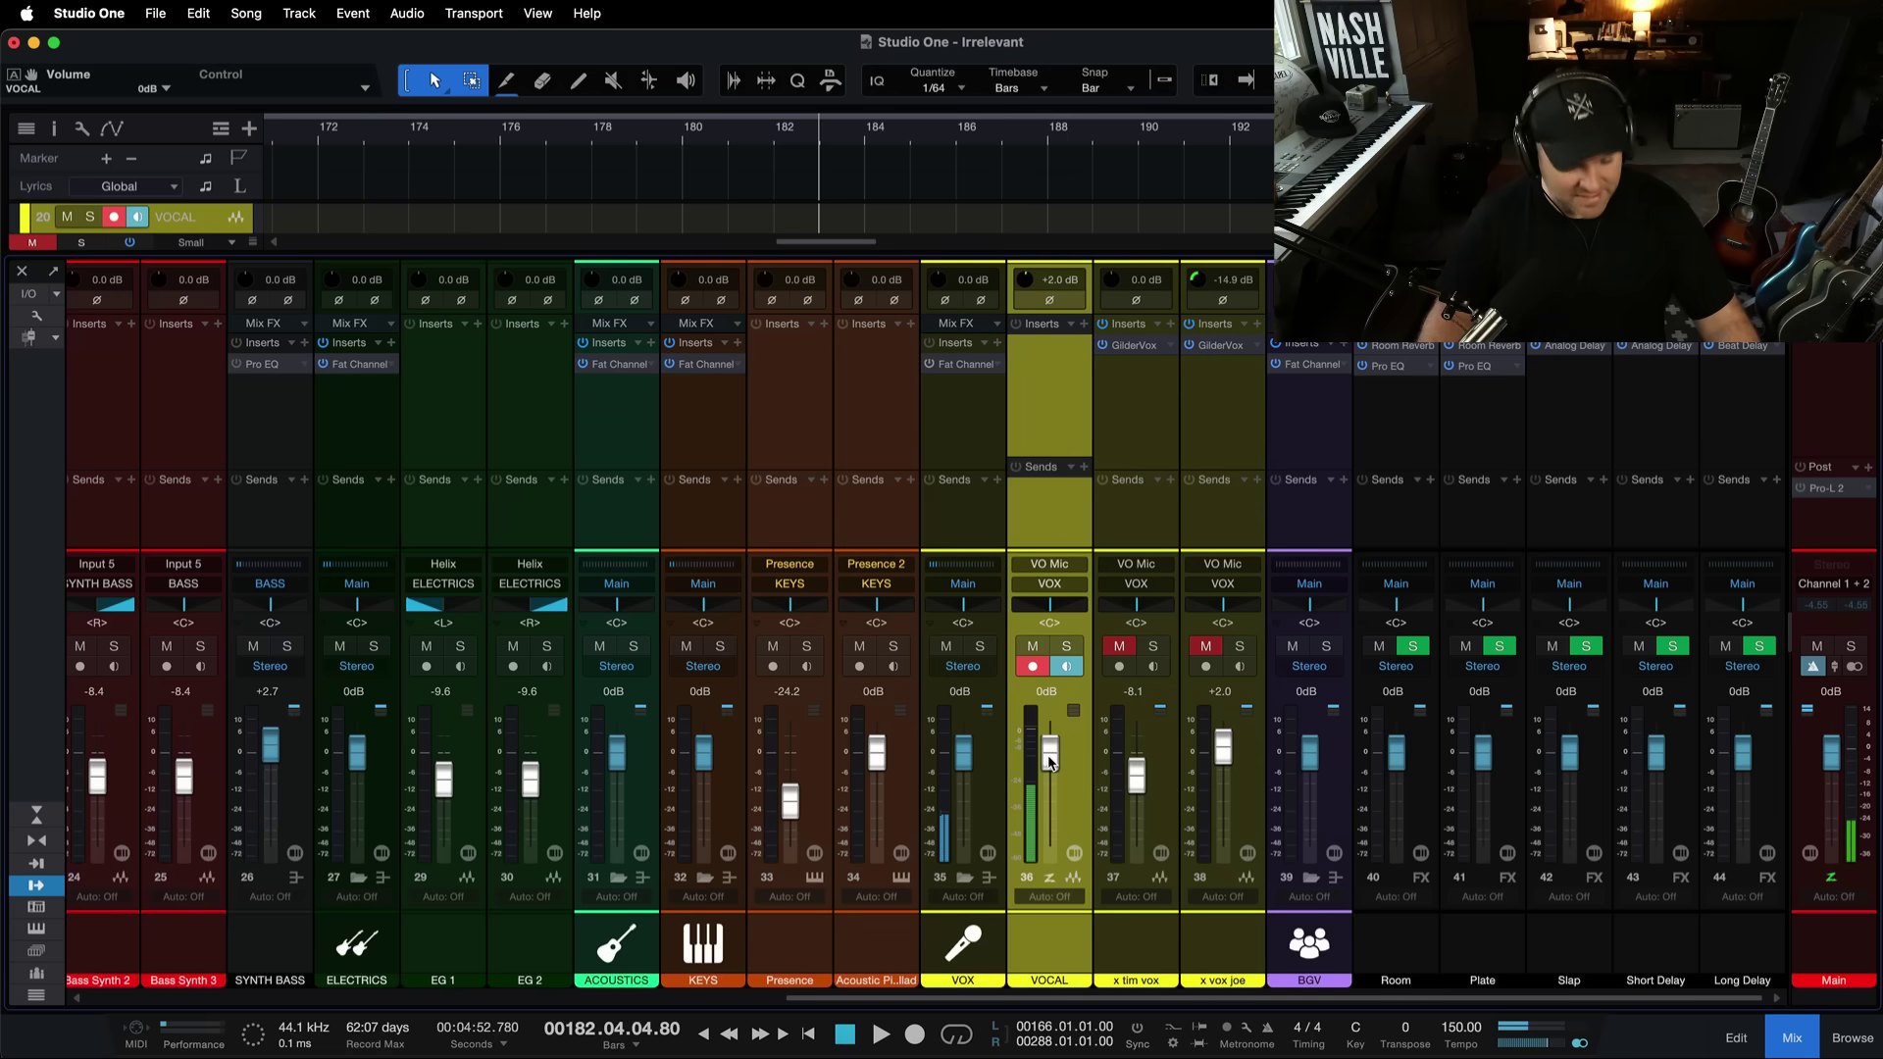
{"action": "left_click_drag", "start_coordinate": [1049, 763], "coordinate": [1049, 724]}
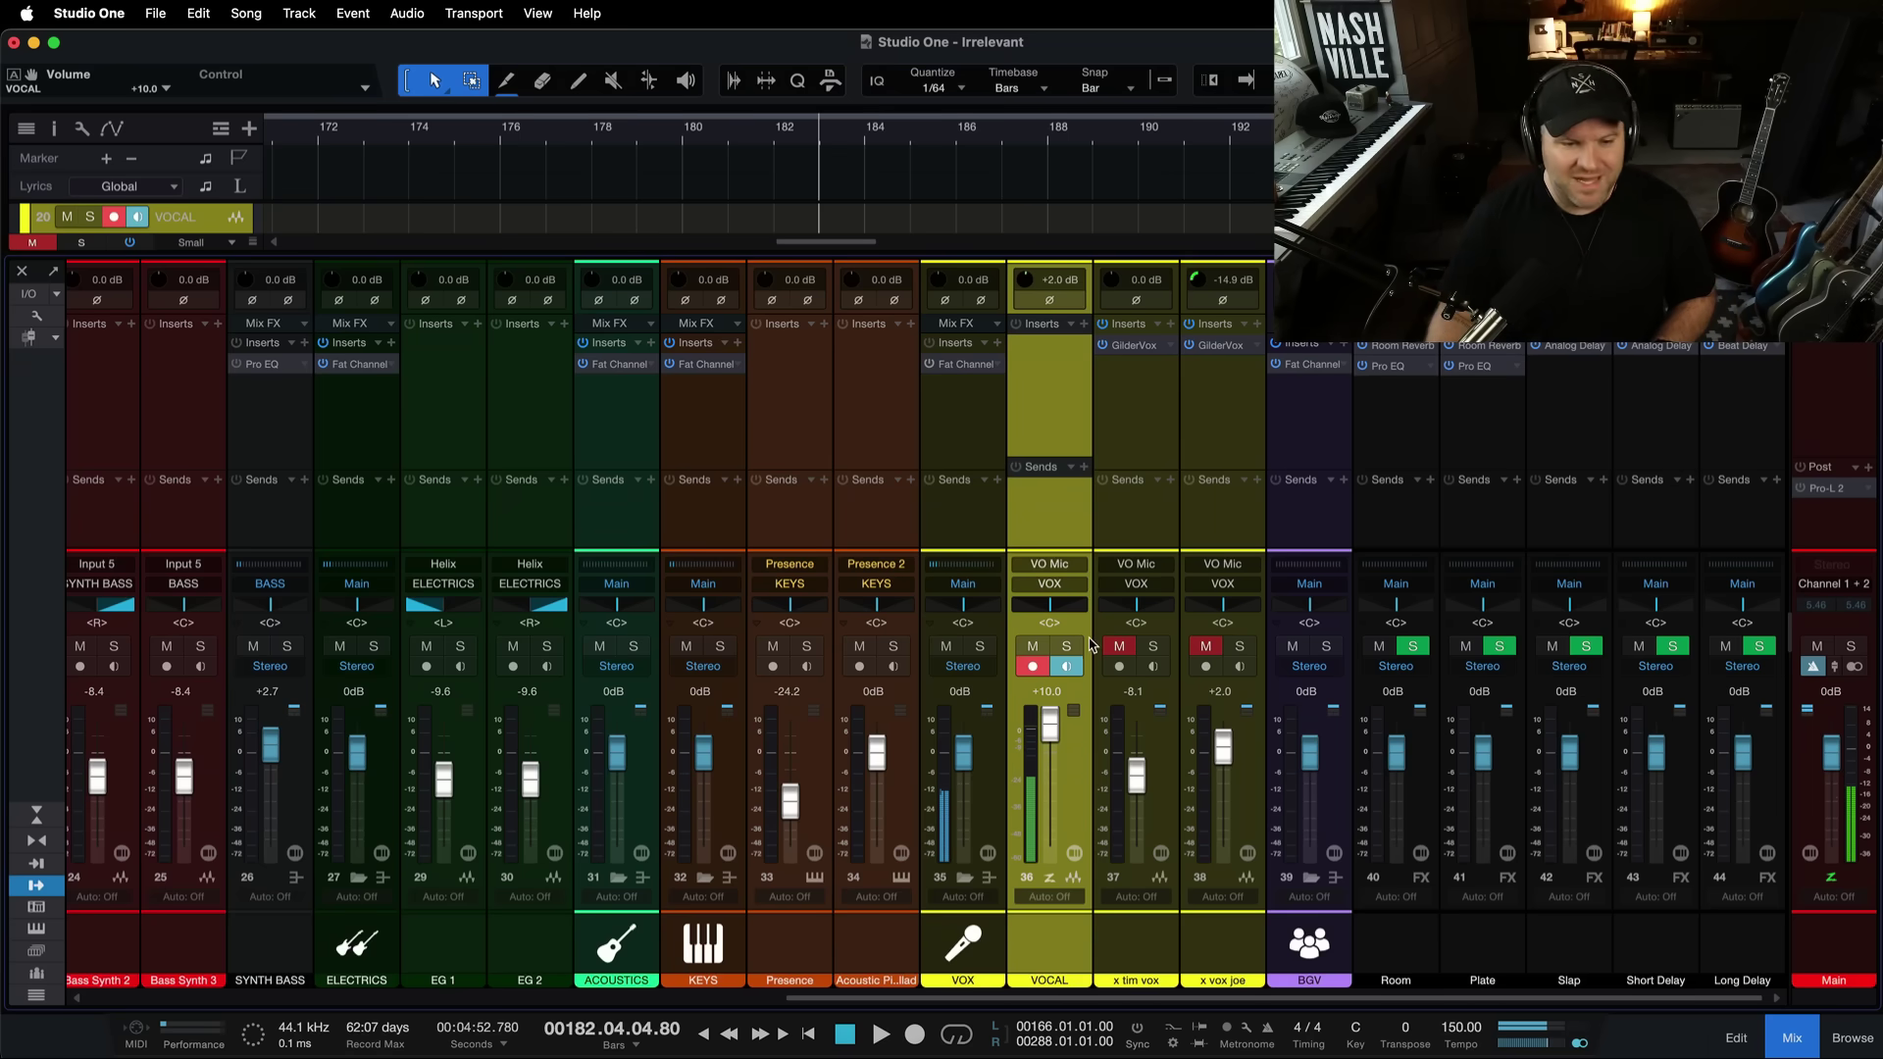
Return to the arrangement, show the lyrics display, and record a short take on the VOCAL track from bar 180.
{"action": "key", "text": "F3"}
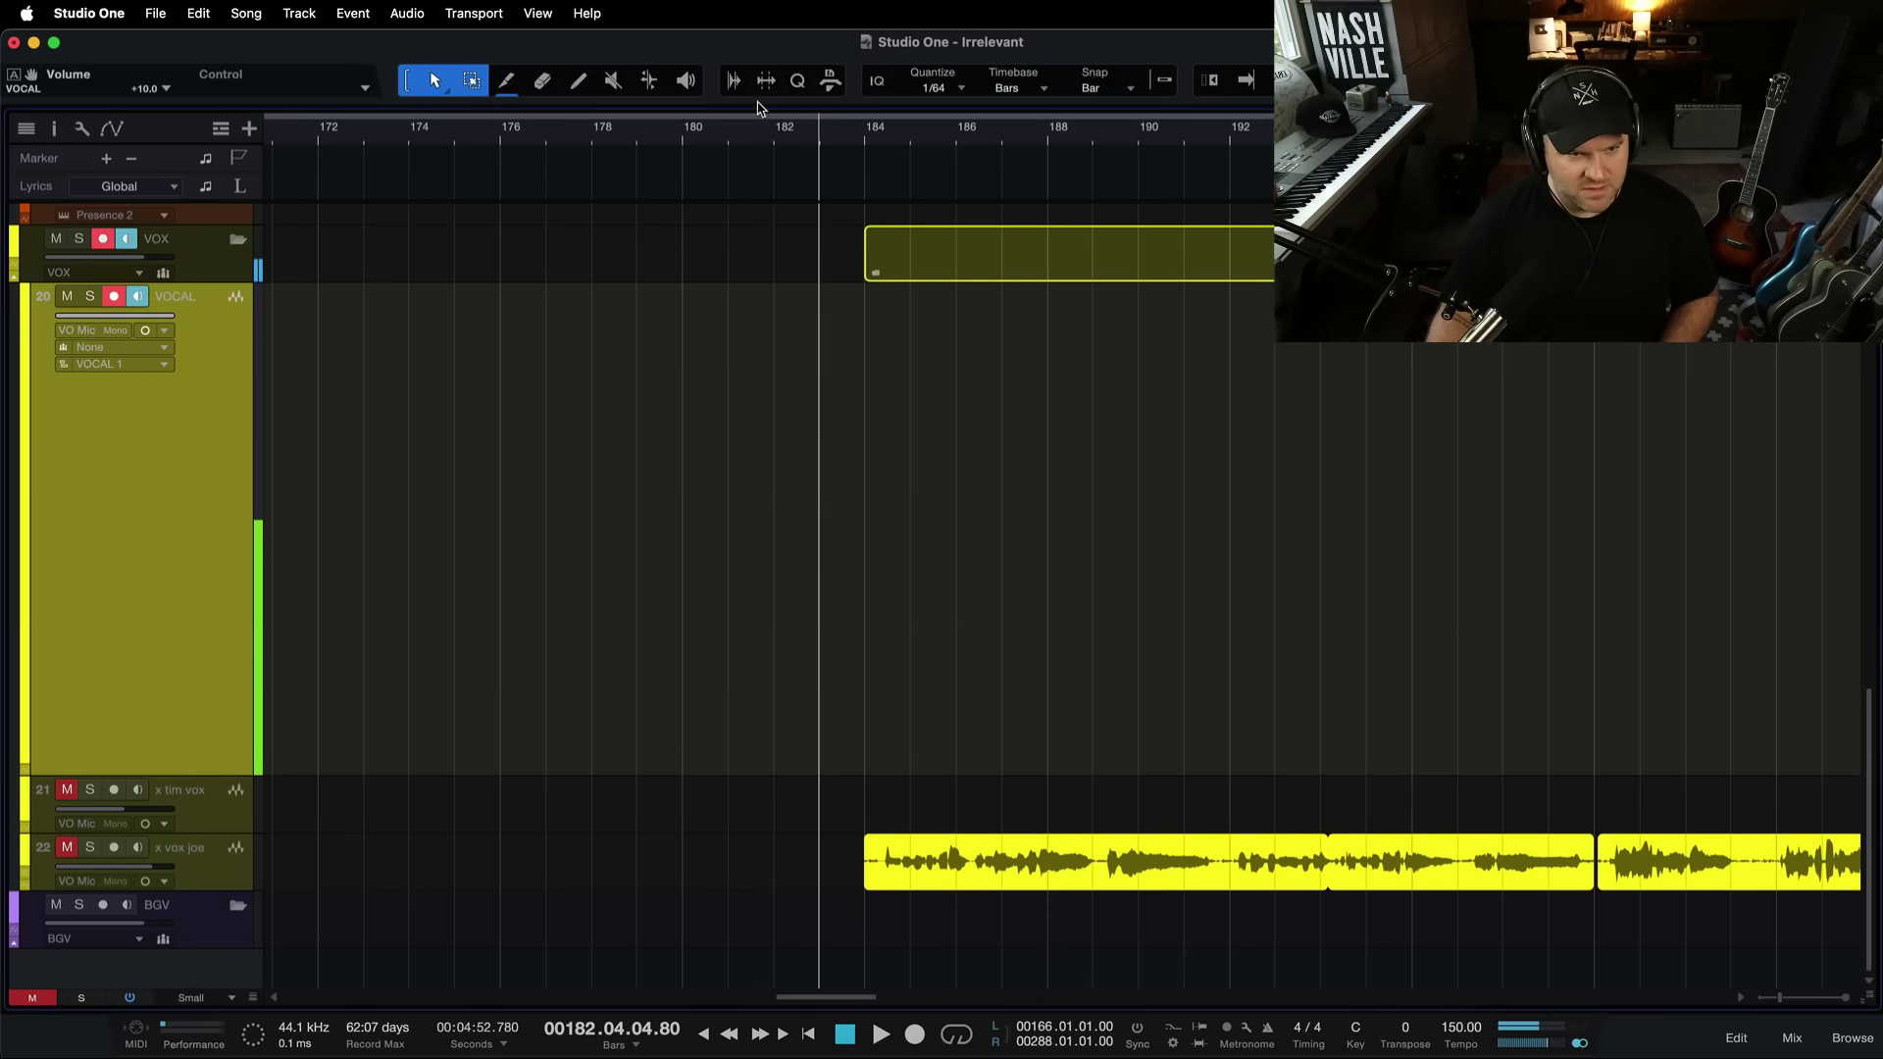
{"action": "left_click", "coordinate": [771, 135]}
{"action": "key", "text": "ctrl+alt+l"}
{"action": "key", "text": "KP_Multiply"}
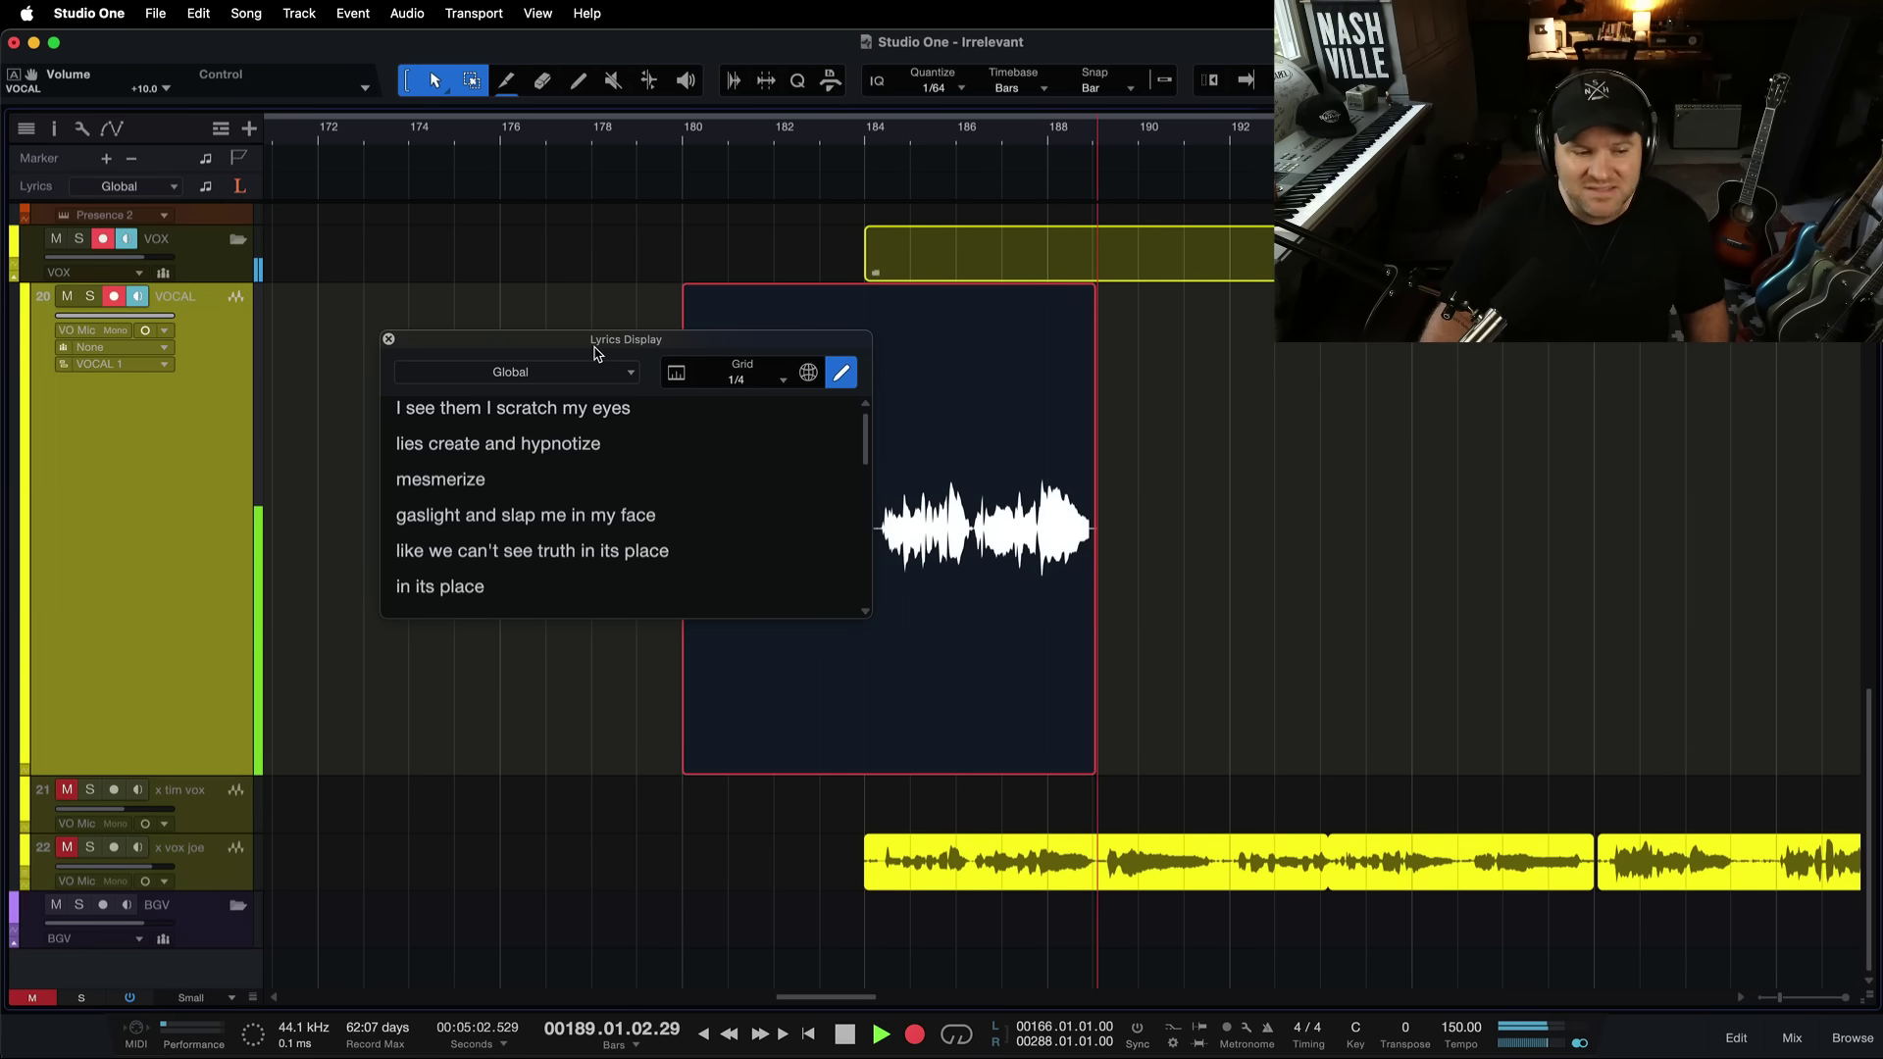
{"action": "left_click_drag", "start_coordinate": [596, 352], "coordinate": [609, 312]}
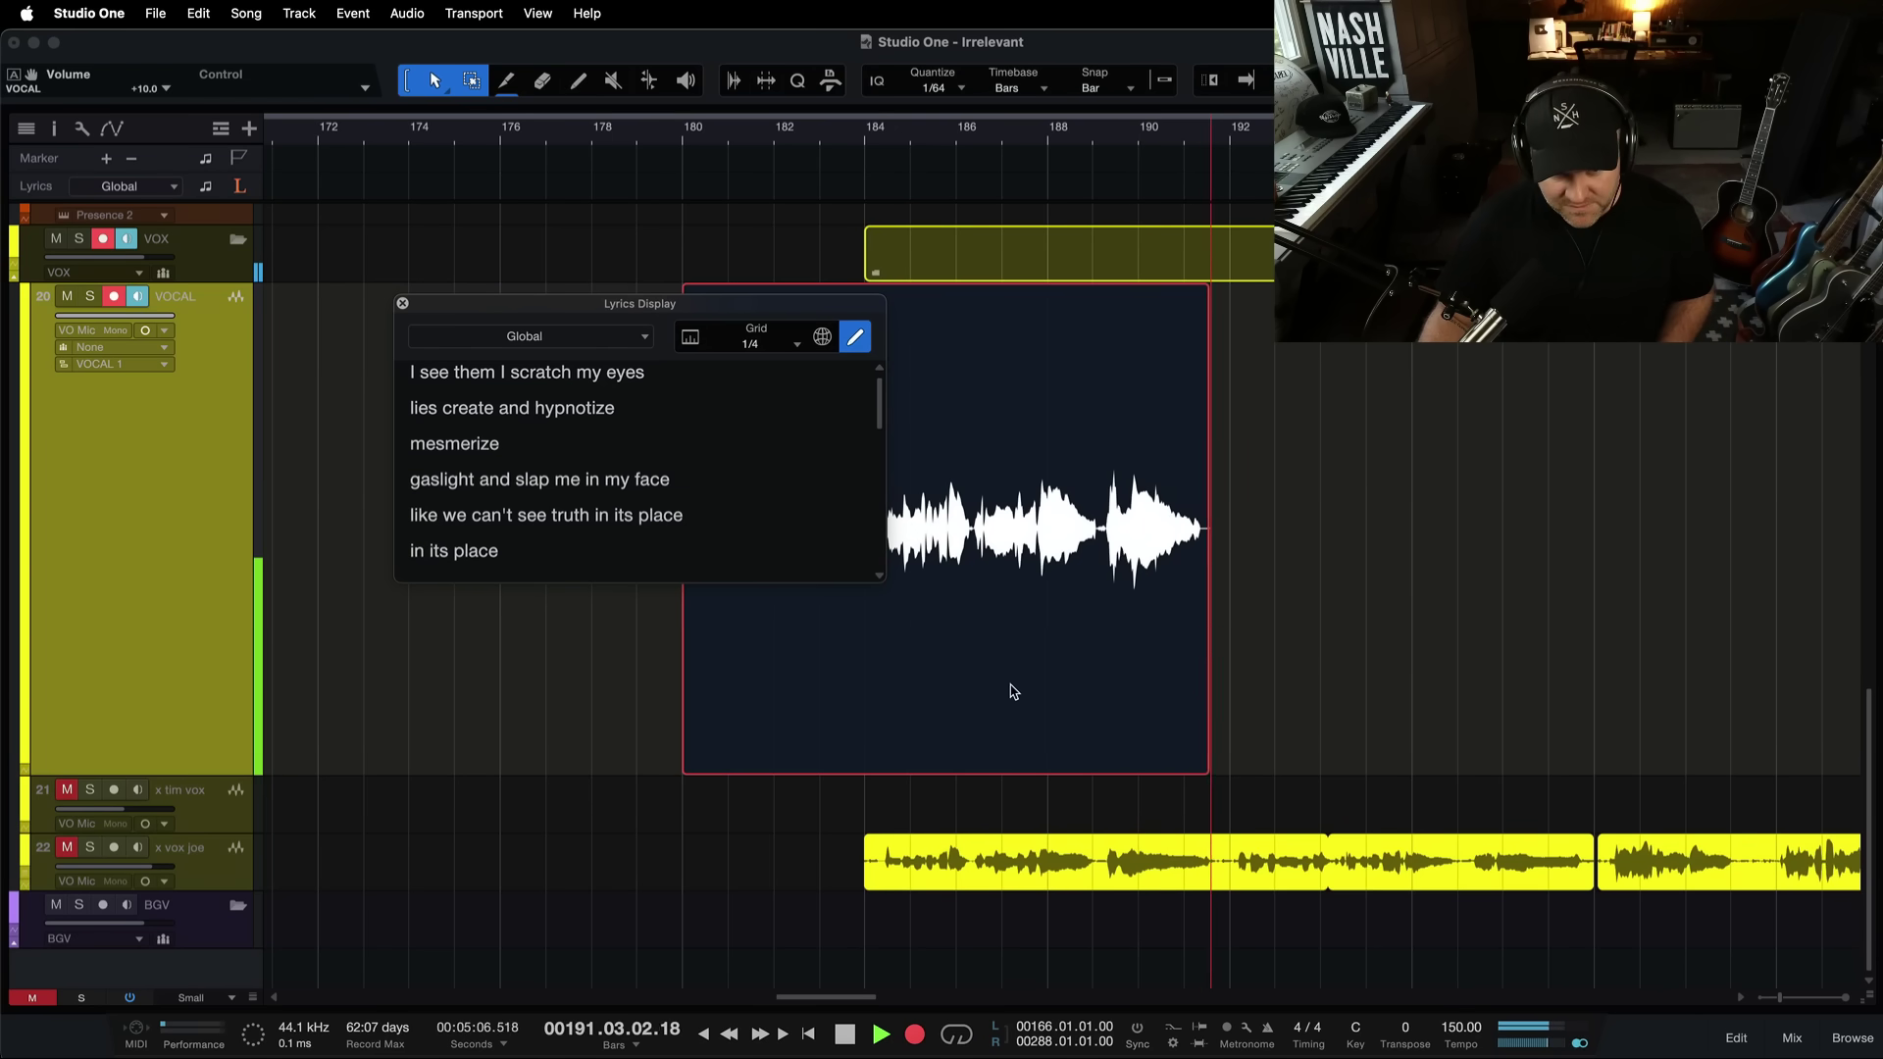
{"action": "key", "text": "space"}
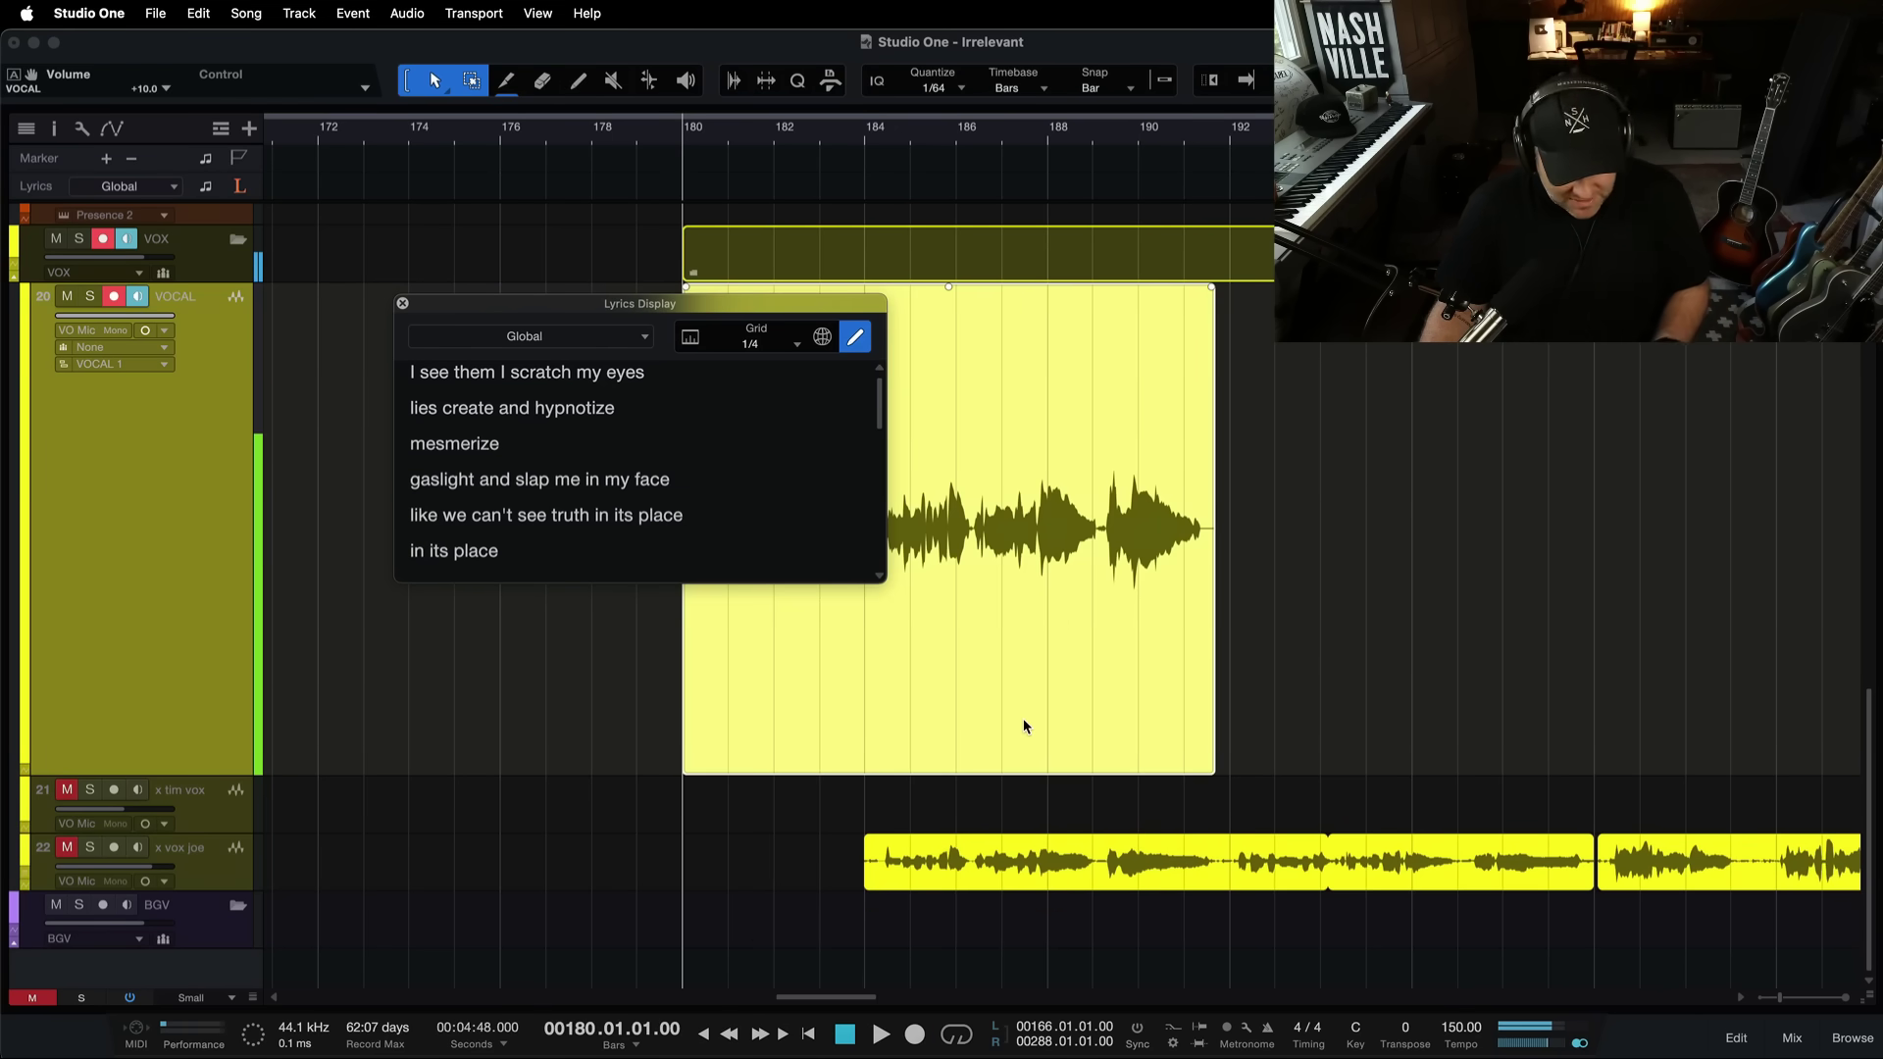
Add a send from the VOCAL channel to the Slap effects channel in the console.
{"action": "key", "text": "F3"}
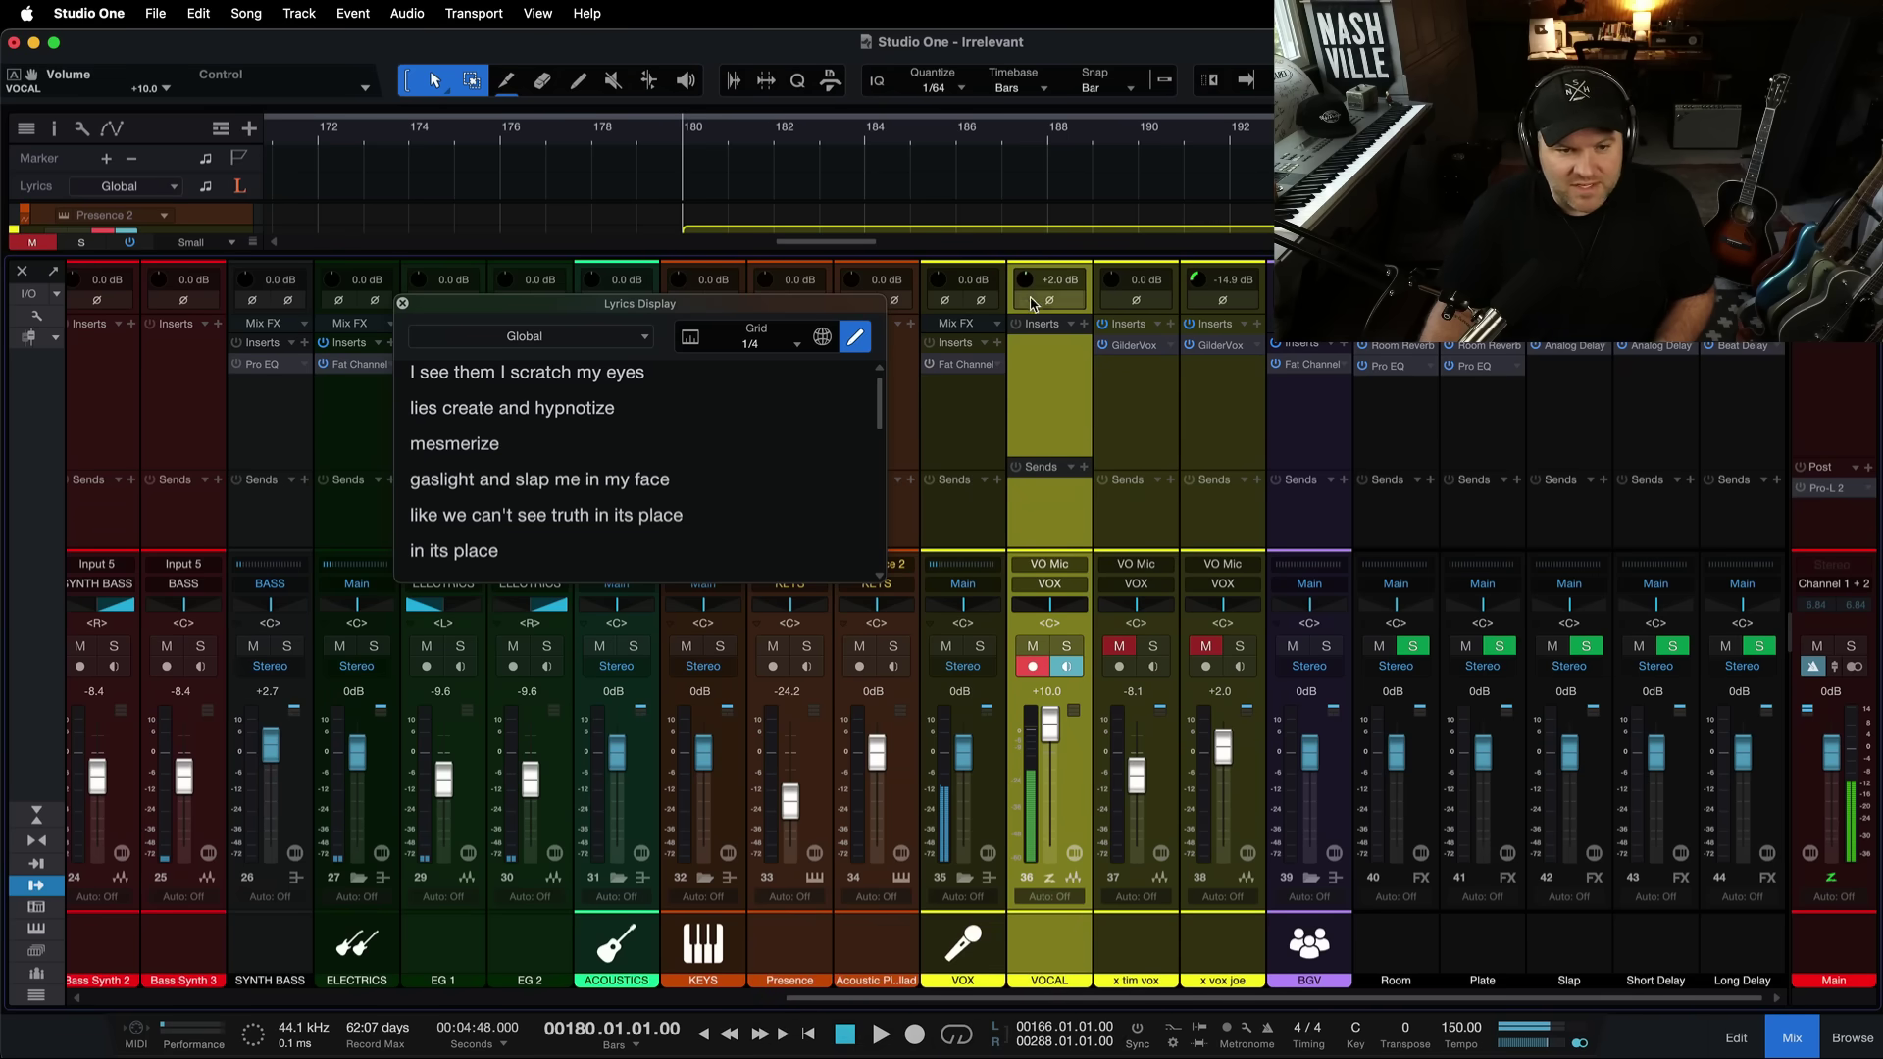
{"action": "key", "text": "ctrl"}
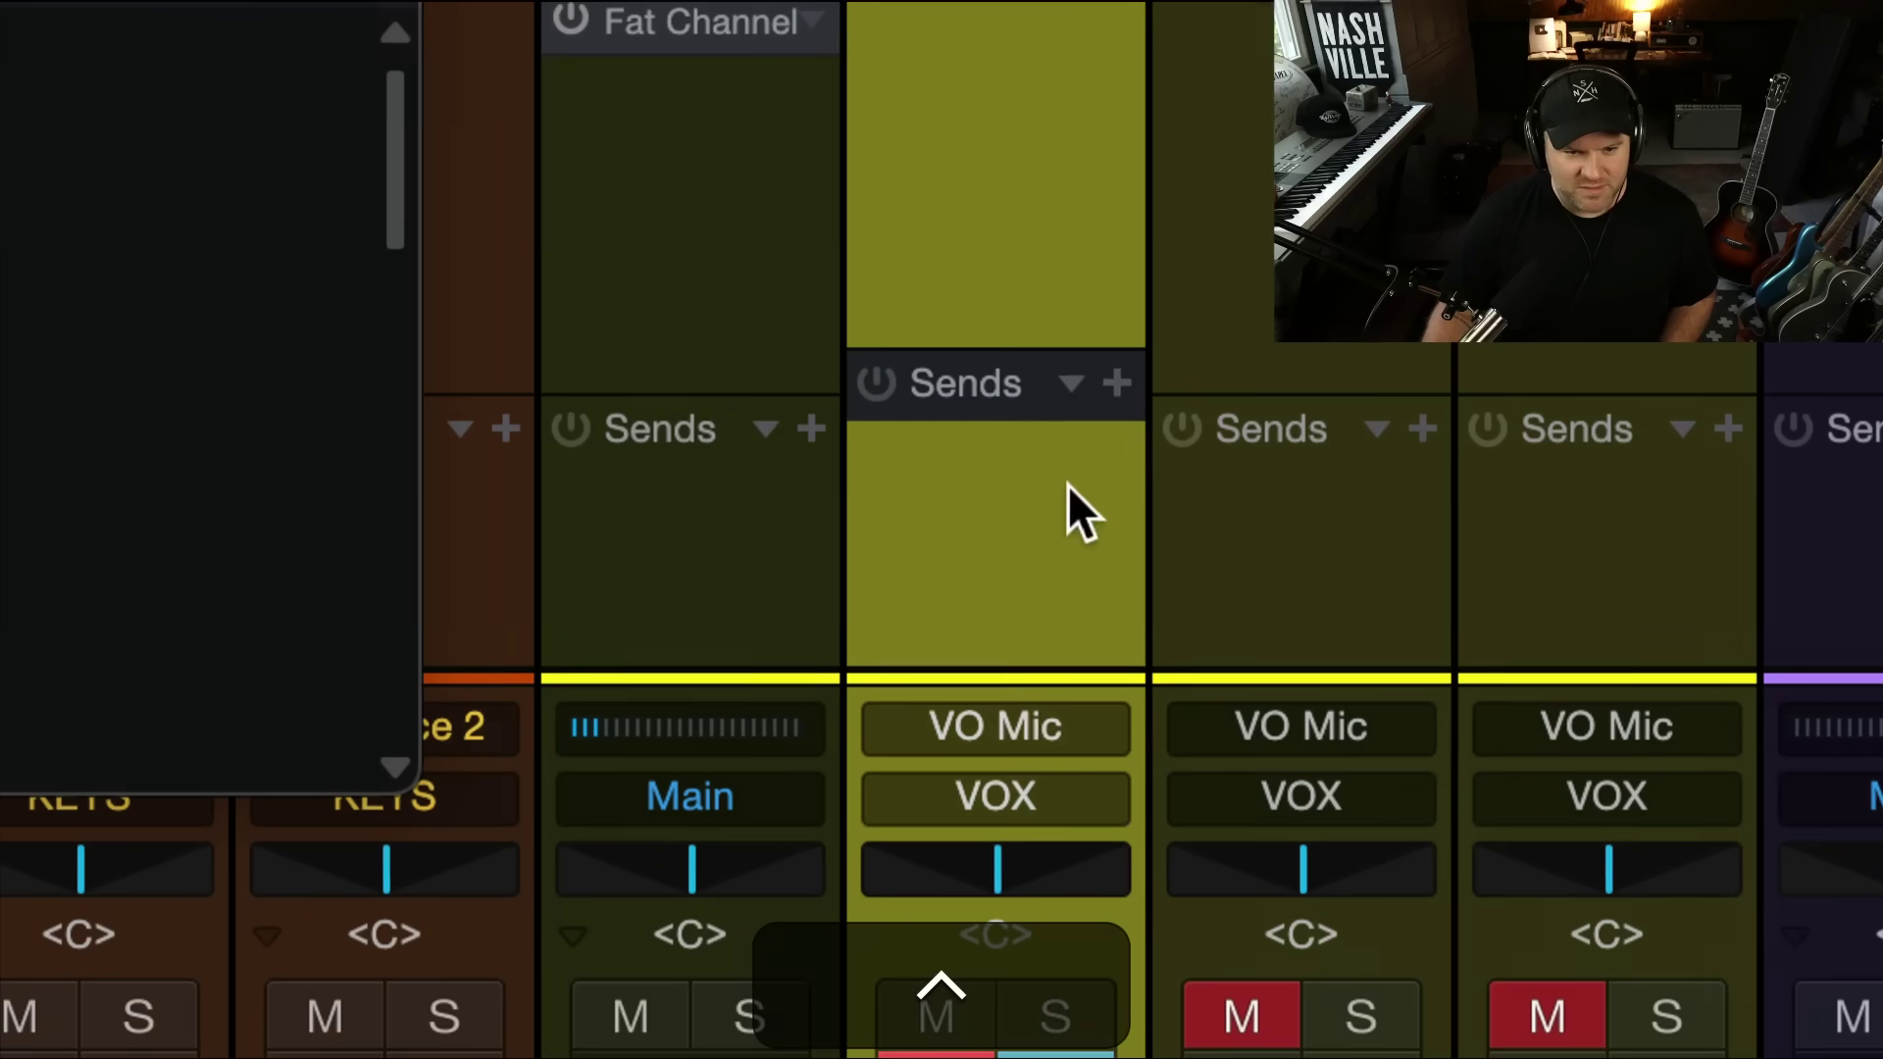
{"action": "left_click", "coordinate": [1115, 383]}
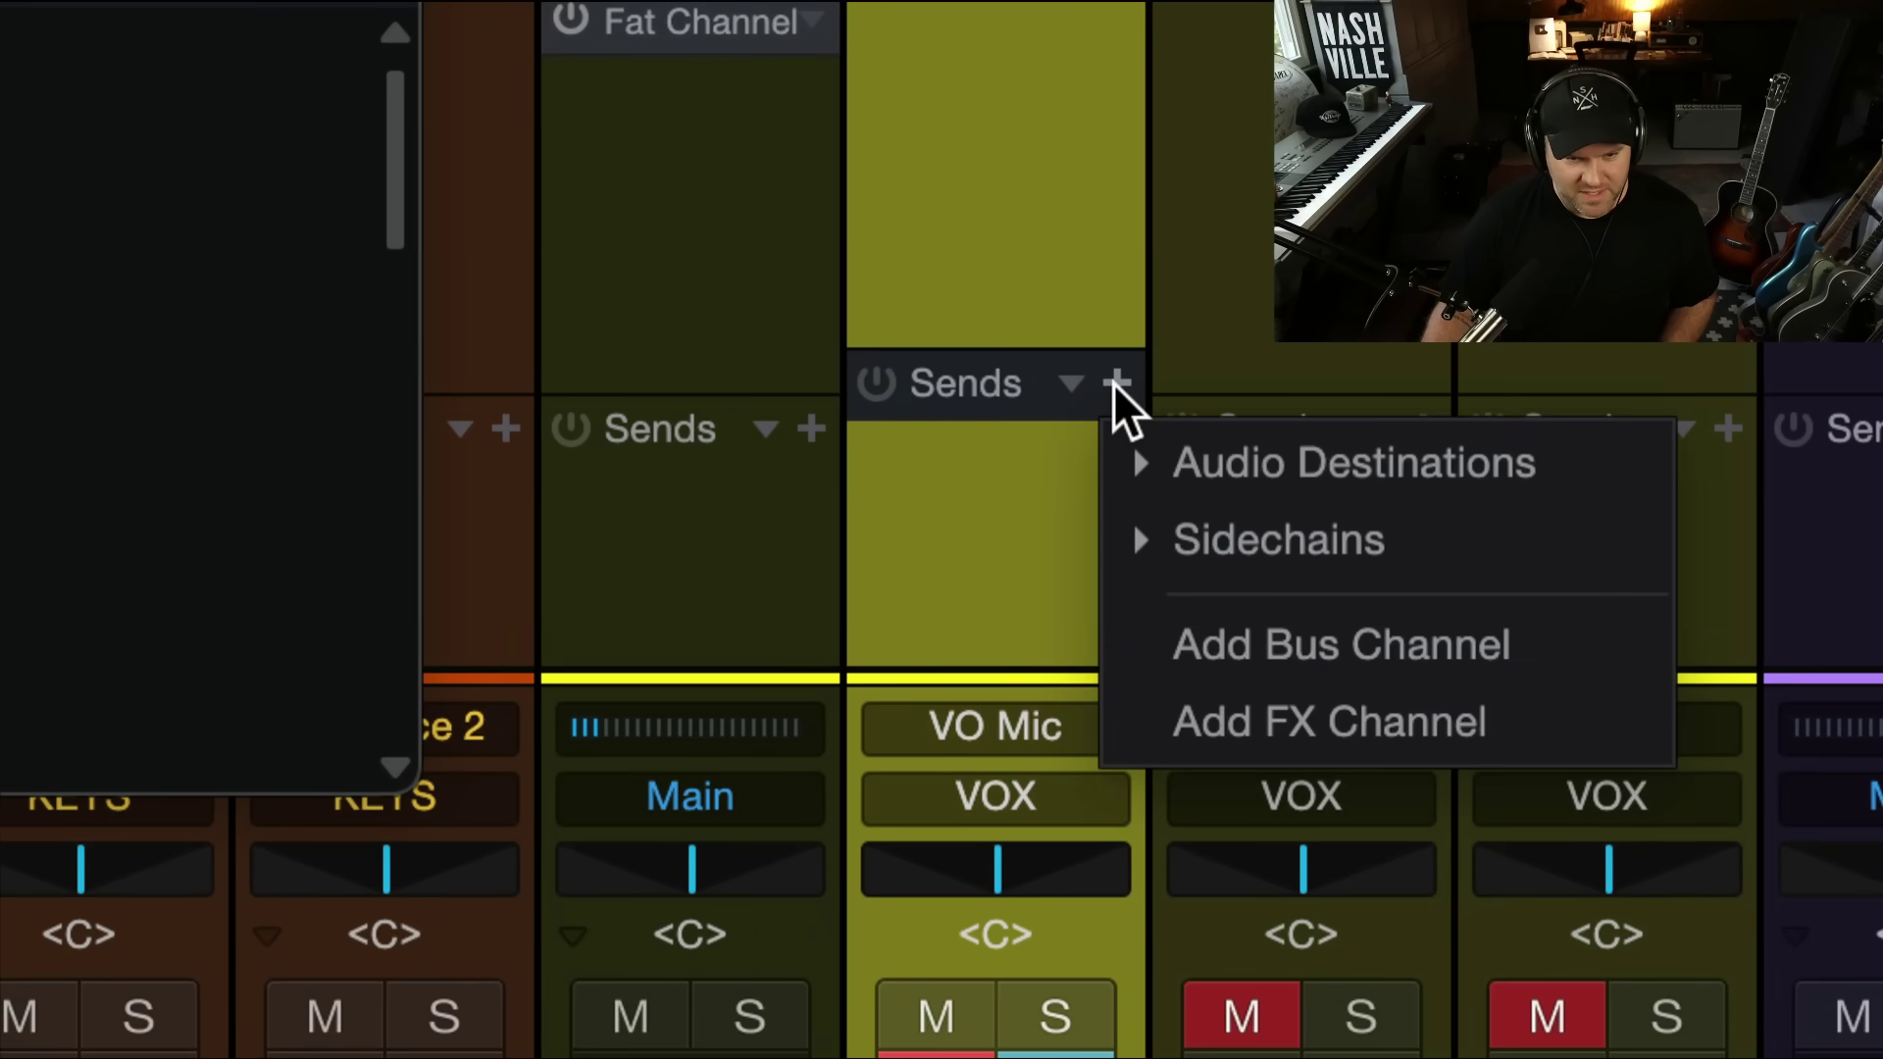
{"action": "left_click", "coordinate": [1145, 462]}
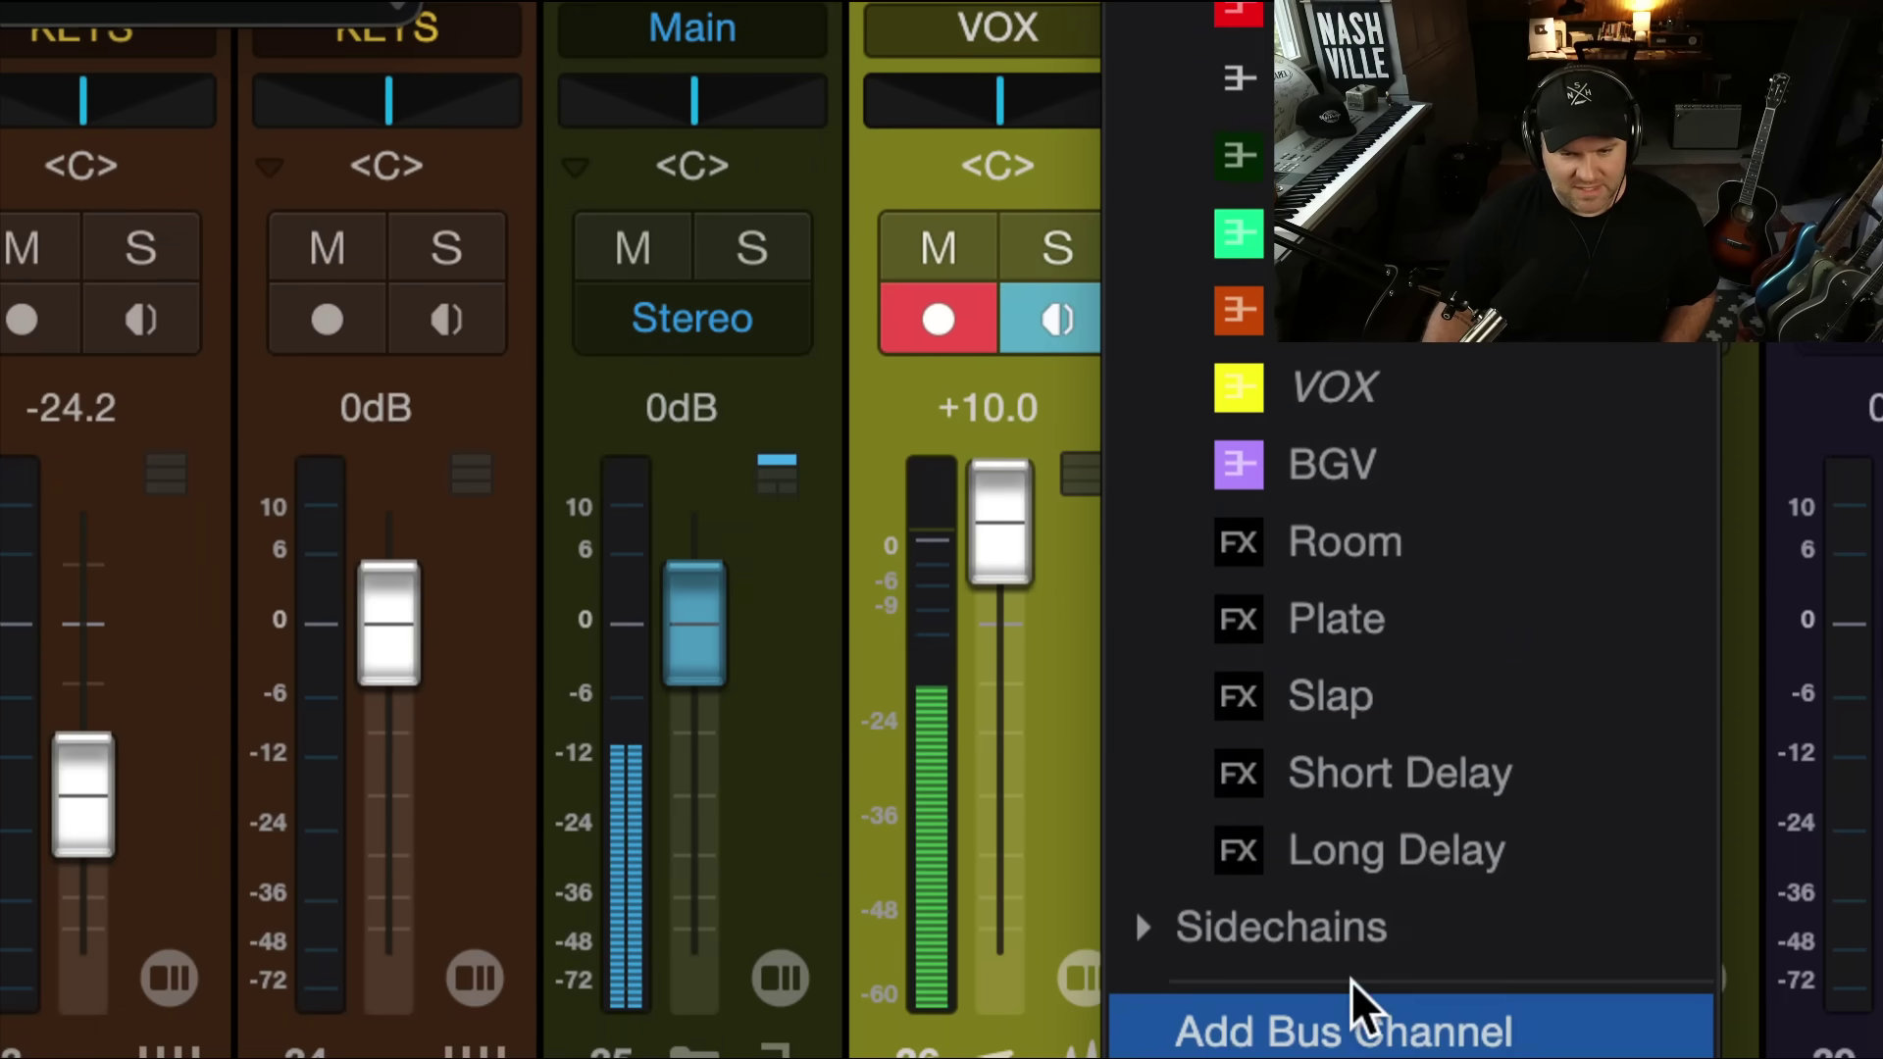
{"action": "left_click", "coordinate": [1356, 679]}
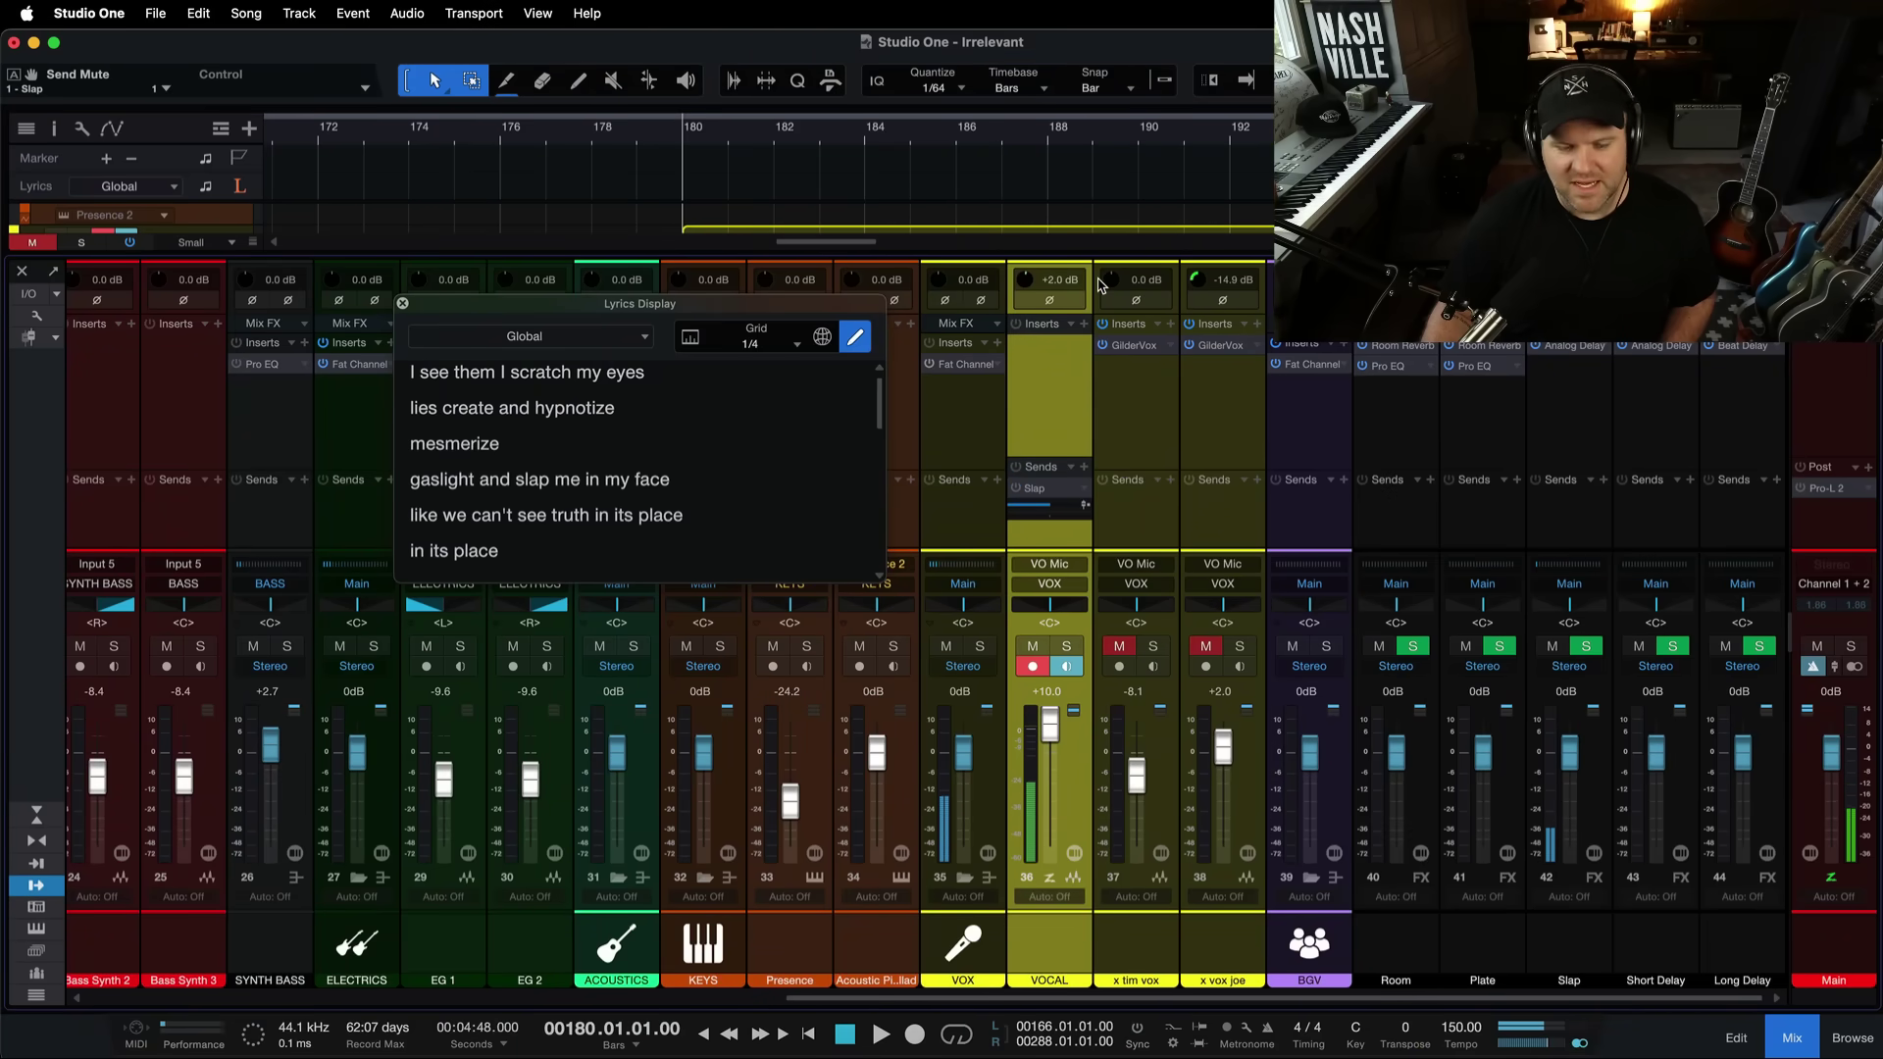
Insert the Fat Channel effect on the VOCAL channel.
{"action": "left_click", "coordinate": [1085, 325]}
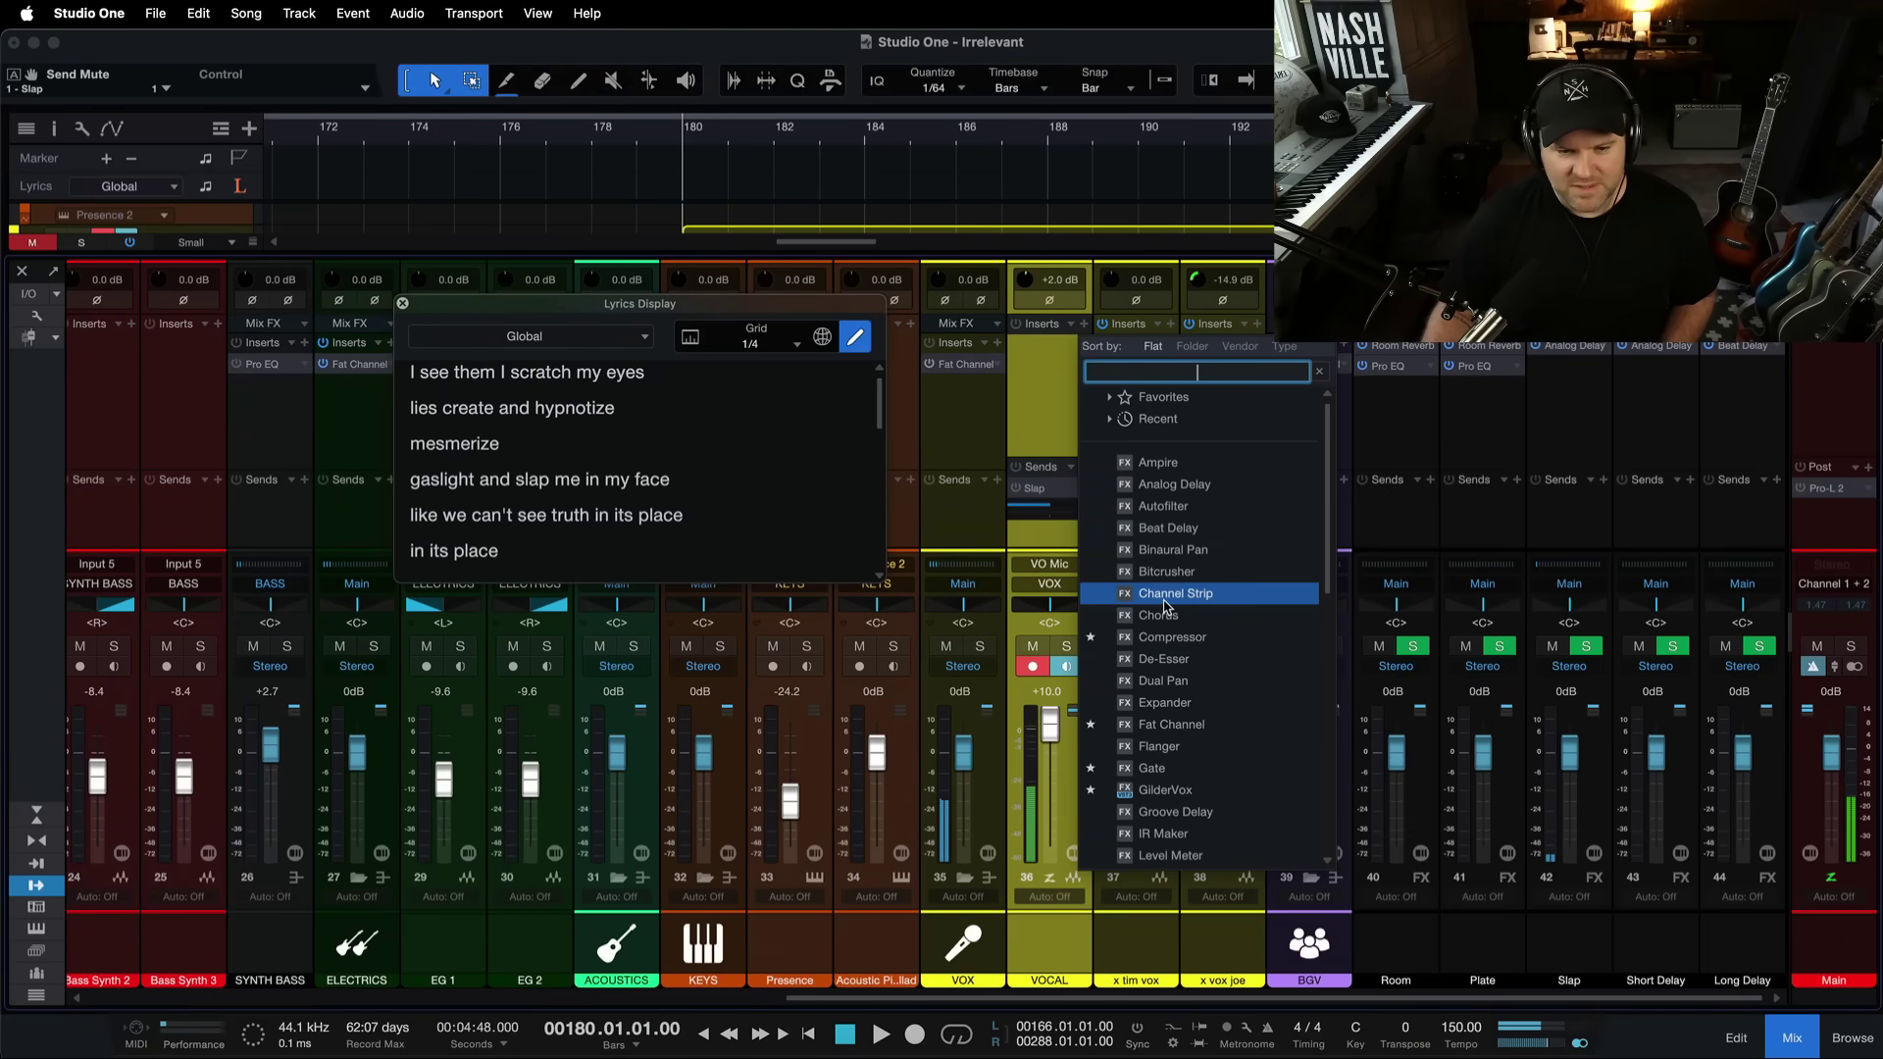
{"action": "scroll", "coordinate": [1187, 686], "scroll_direction": "down", "scroll_amount": 2}
{"action": "scroll", "coordinate": [1189, 687], "scroll_direction": "down", "scroll_amount": 3}
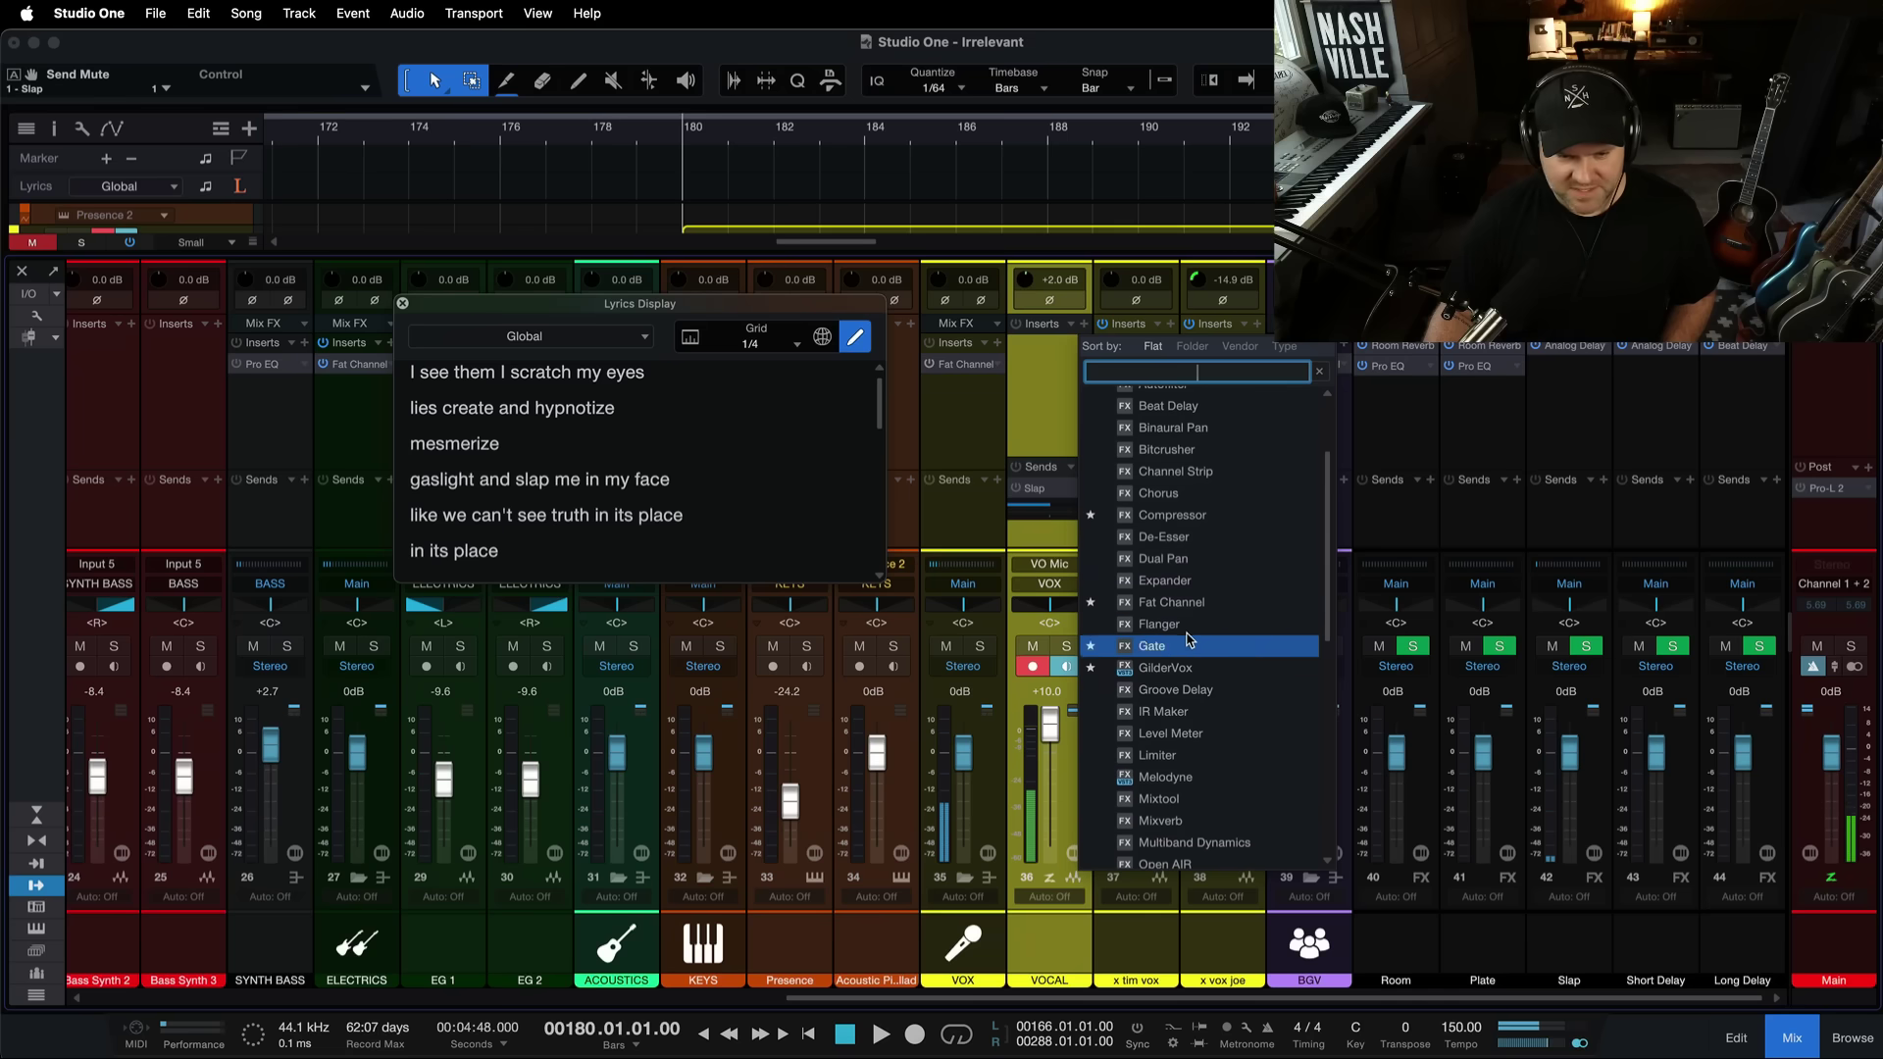
{"action": "left_click", "coordinate": [1183, 608]}
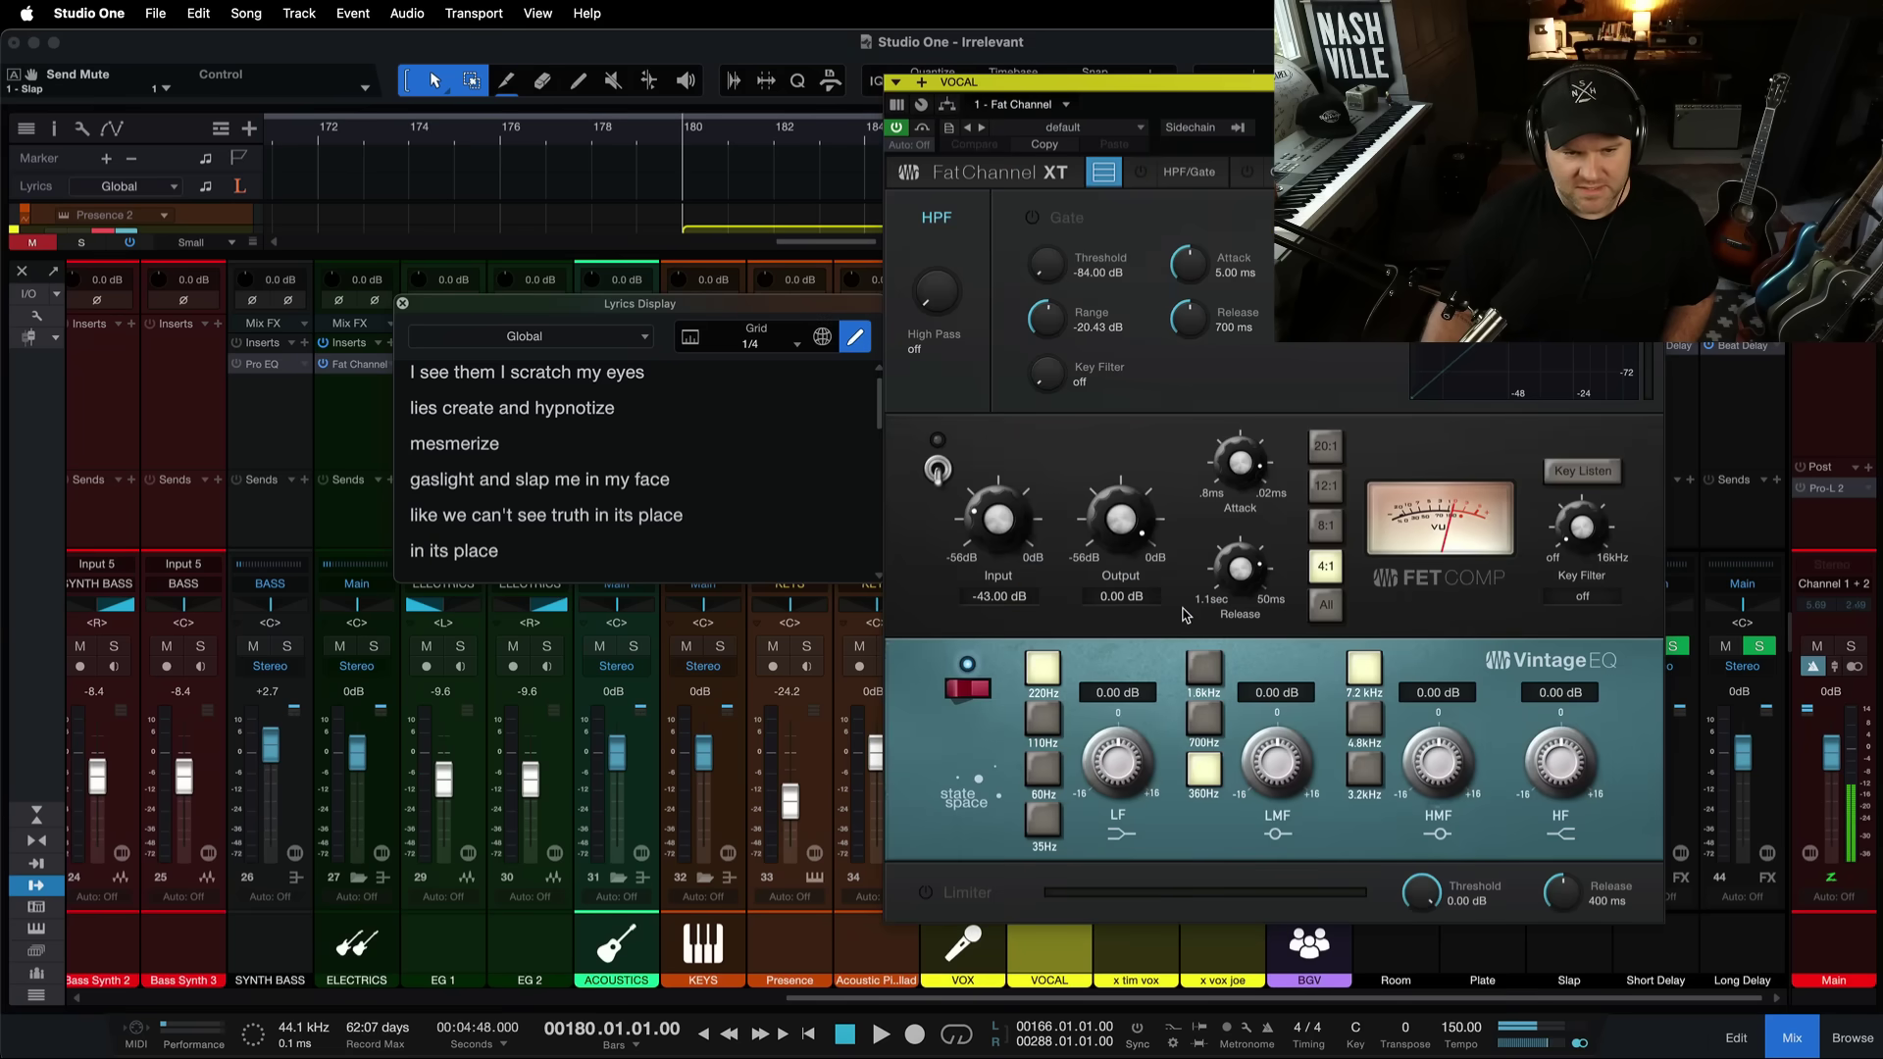
Enable Fat Channel's FET compressor and set its input to about -19.2 dB and output to about -19.6 dB.
{"action": "left_click", "coordinate": [939, 463]}
{"action": "left_click_drag", "start_coordinate": [1007, 530], "coordinate": [1004, 509]}
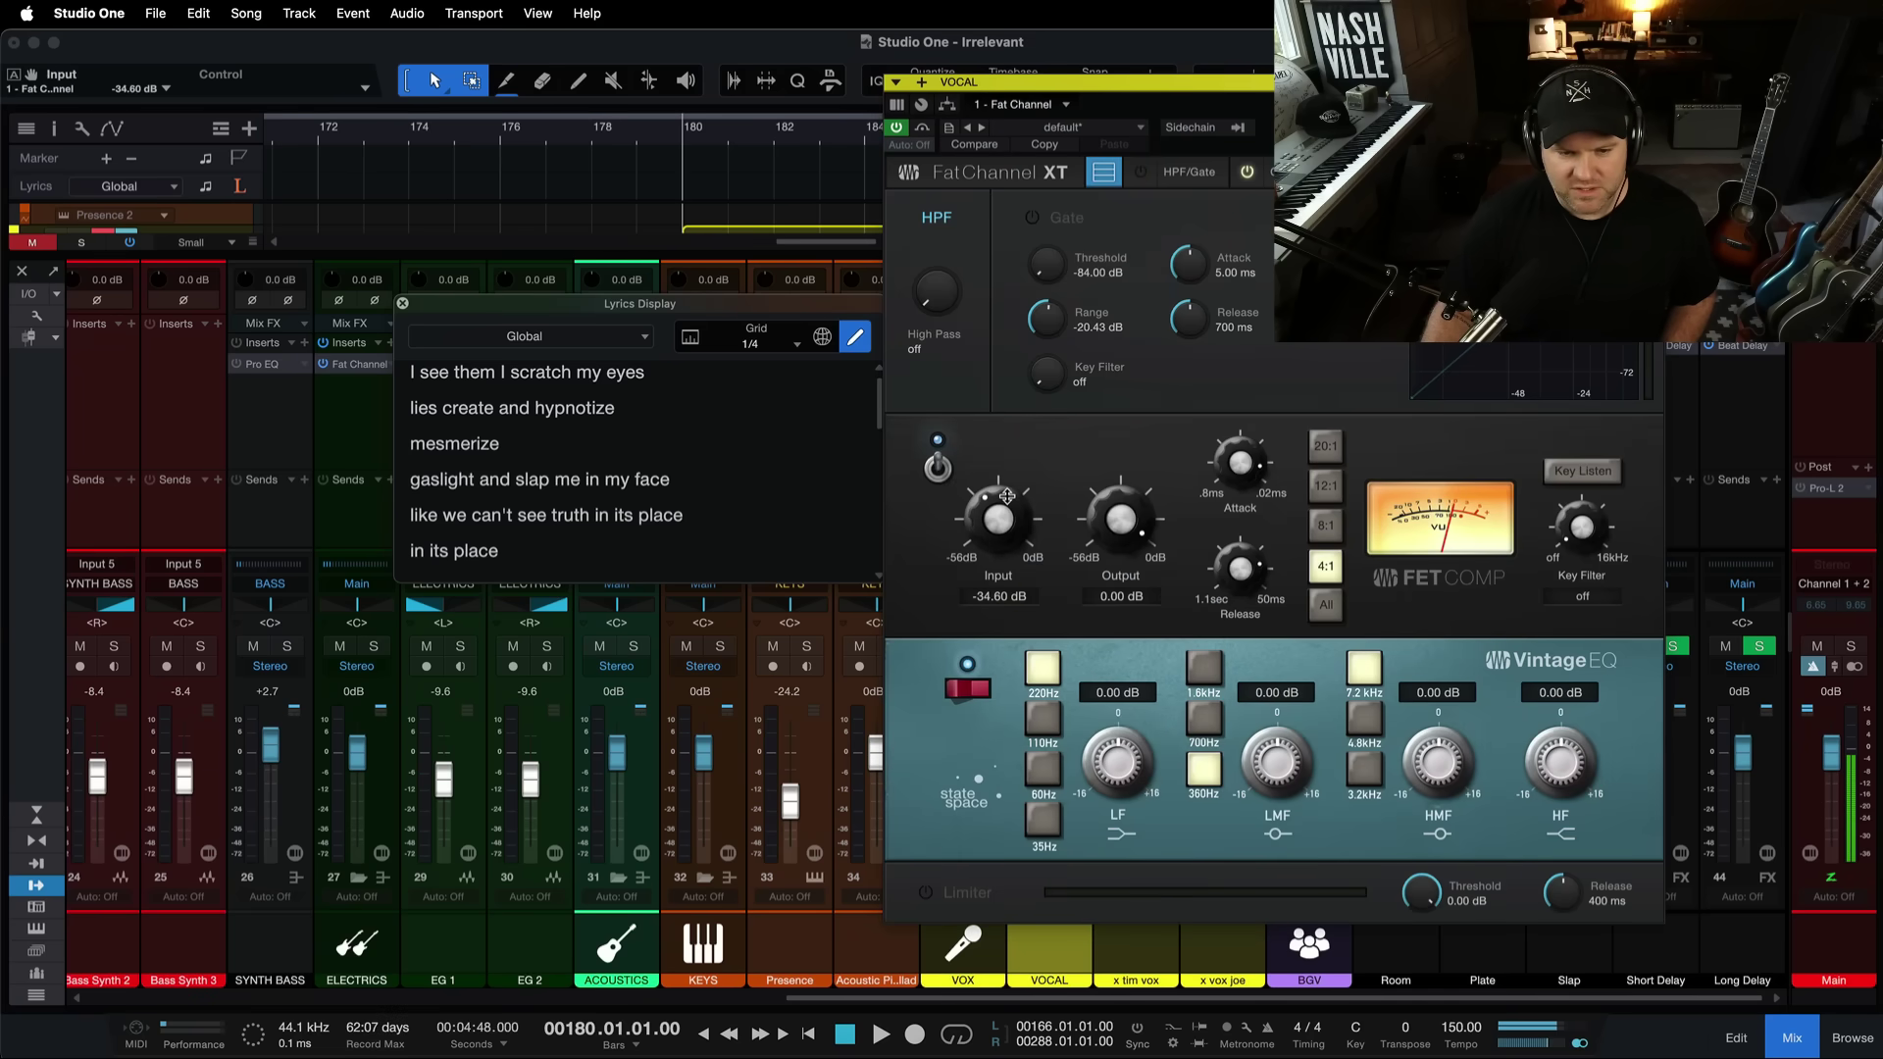
{"action": "mouse_move", "coordinate": [1132, 505]}
{"action": "left_mouse_down"}
{"action": "mouse_move", "coordinate": [1135, 541]}
{"action": "mouse_move", "coordinate": [1033, 518]}
{"action": "mouse_move", "coordinate": [1109, 516]}
{"action": "left_mouse_up"}
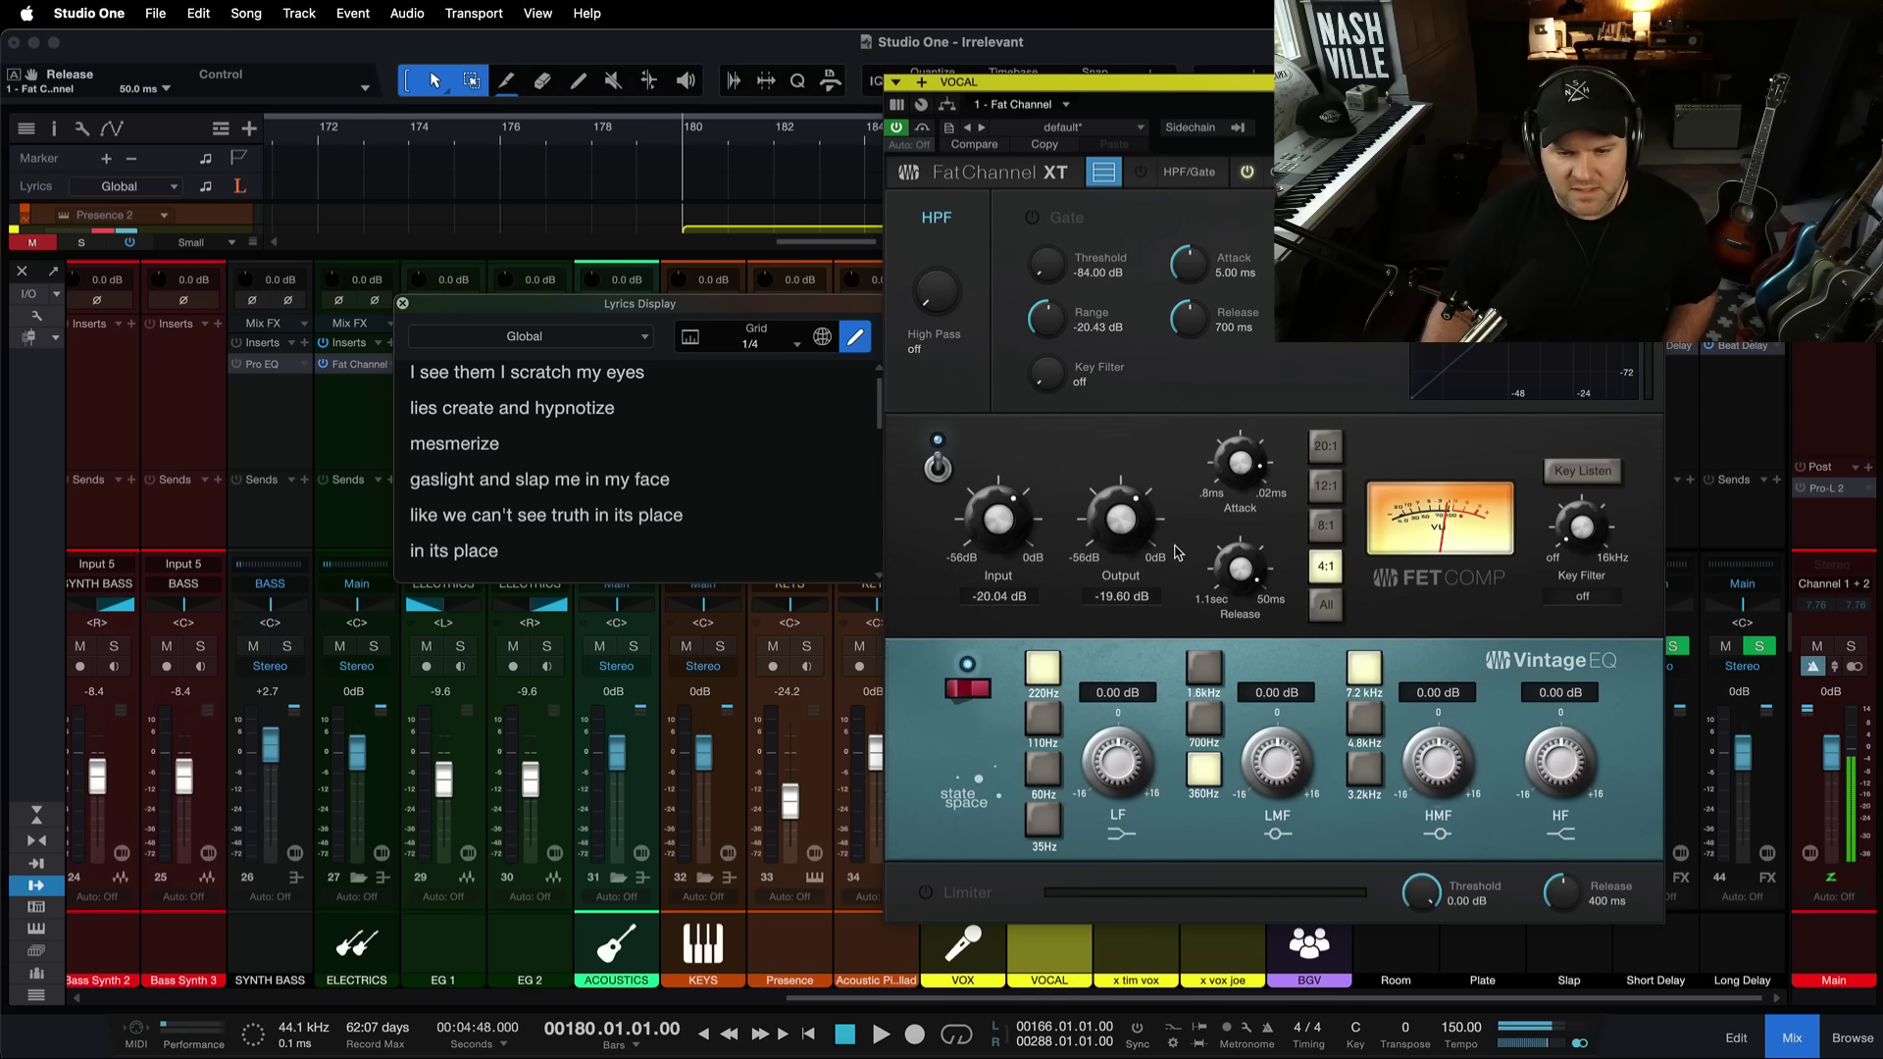
{"action": "left_click_drag", "start_coordinate": [994, 521], "coordinate": [989, 511]}
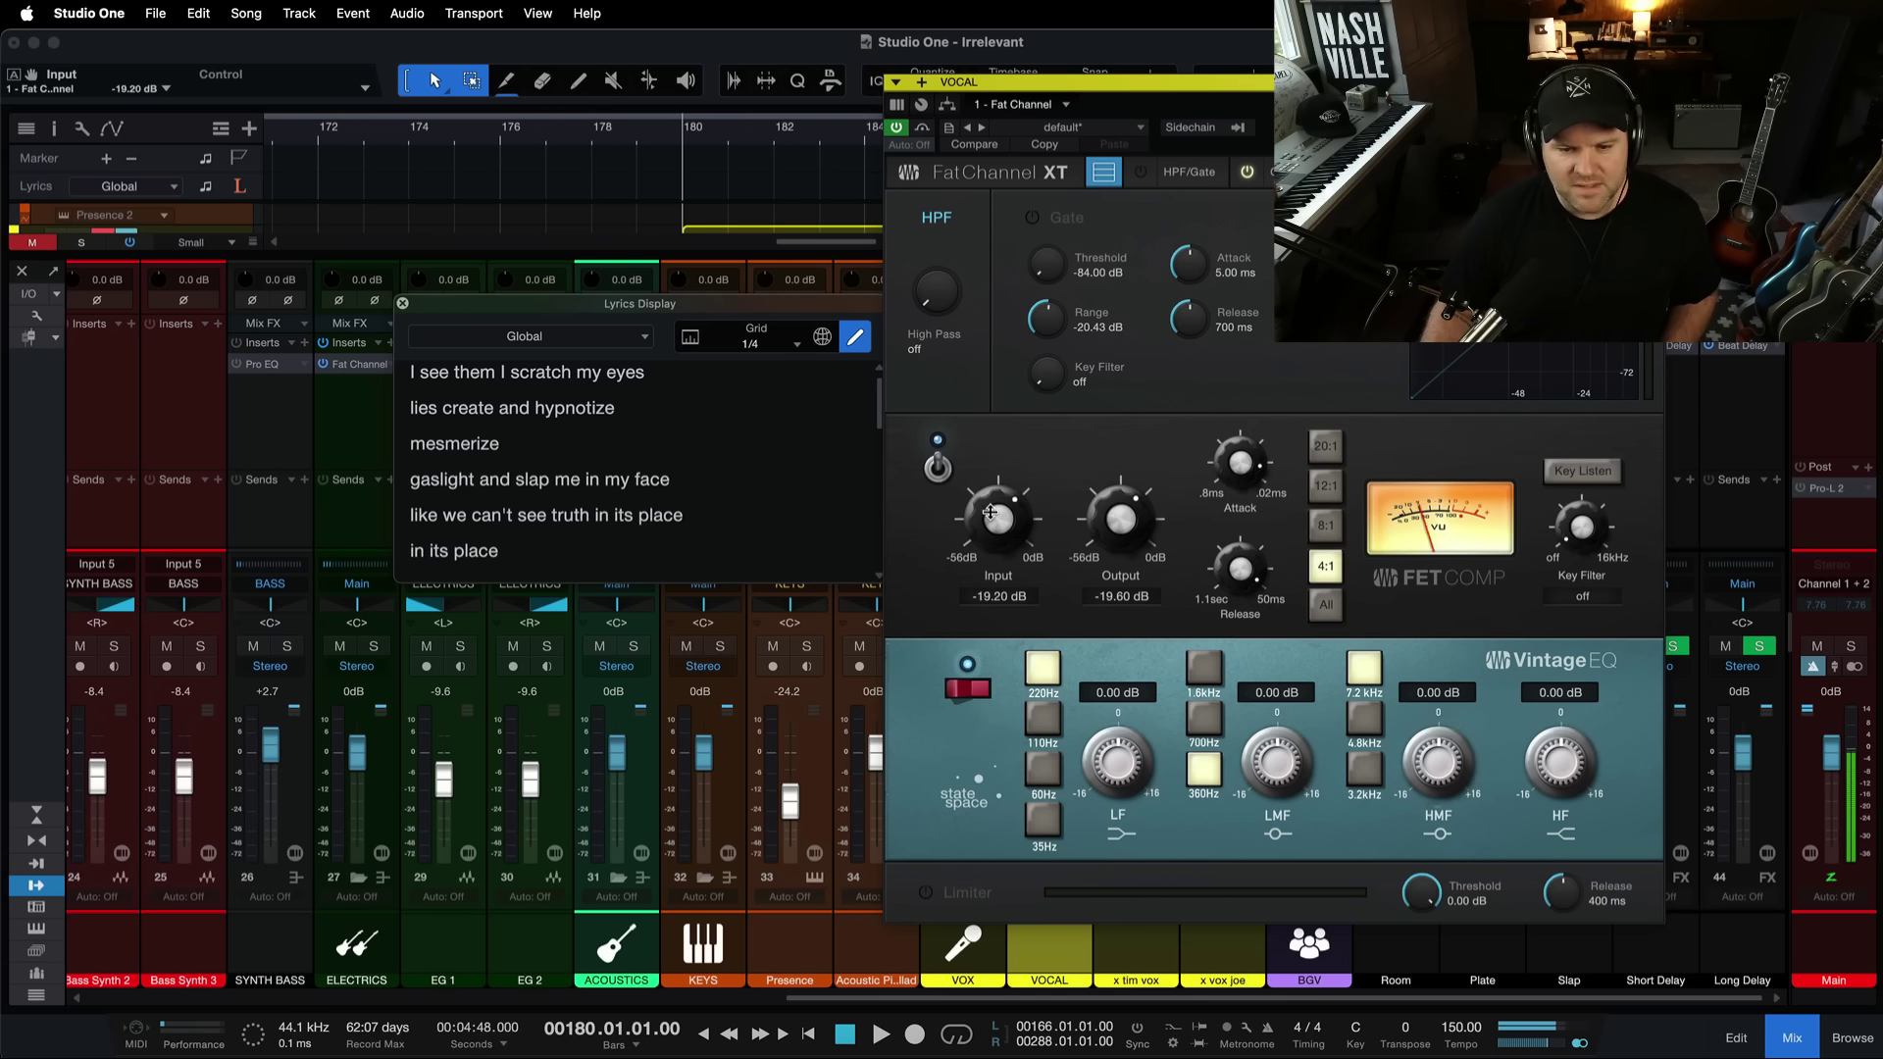
Set the FET compressor's ratio to 8:1, input to about -17.5 dB, output to about -22.4 dB and release to about 118 ms, comparing it bypassed.
{"action": "left_click", "coordinate": [1336, 528]}
{"action": "left_click_drag", "start_coordinate": [1147, 537], "coordinate": [1144, 540]}
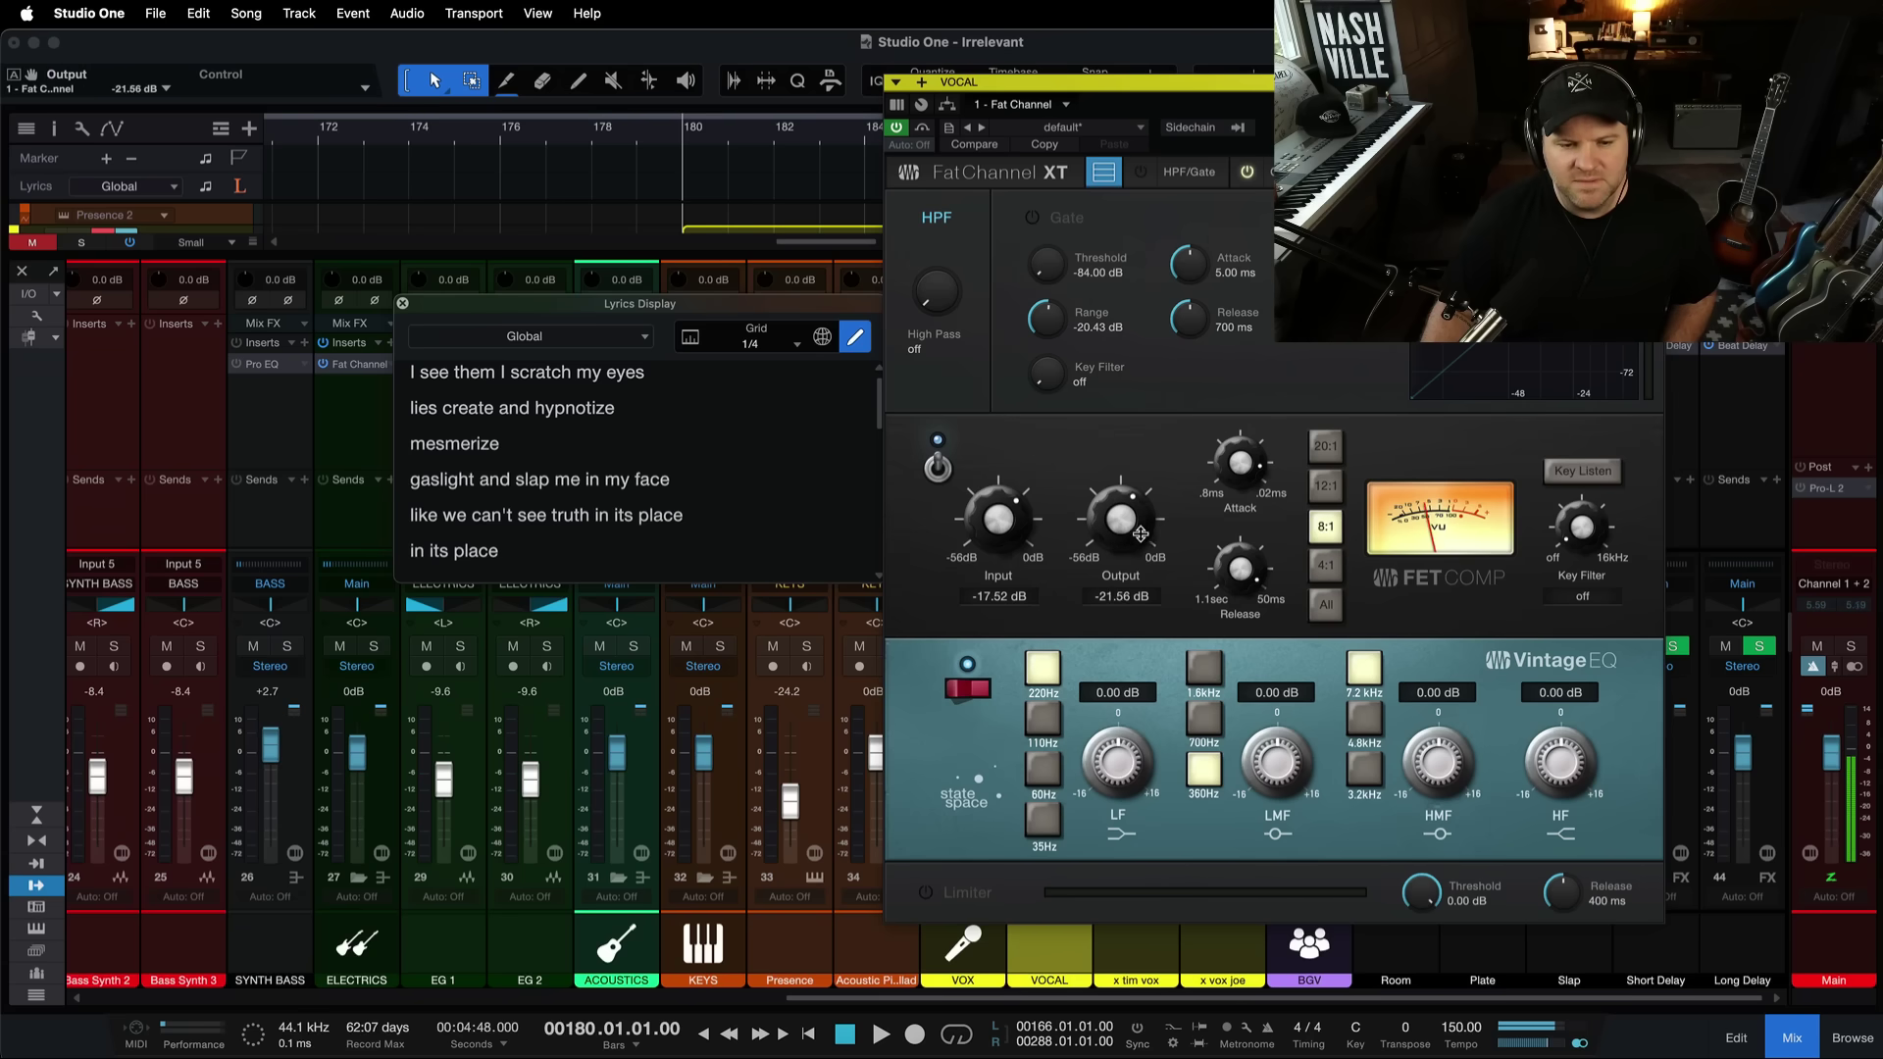
{"action": "left_click", "coordinate": [937, 466]}
{"action": "left_click", "coordinate": [938, 467]}
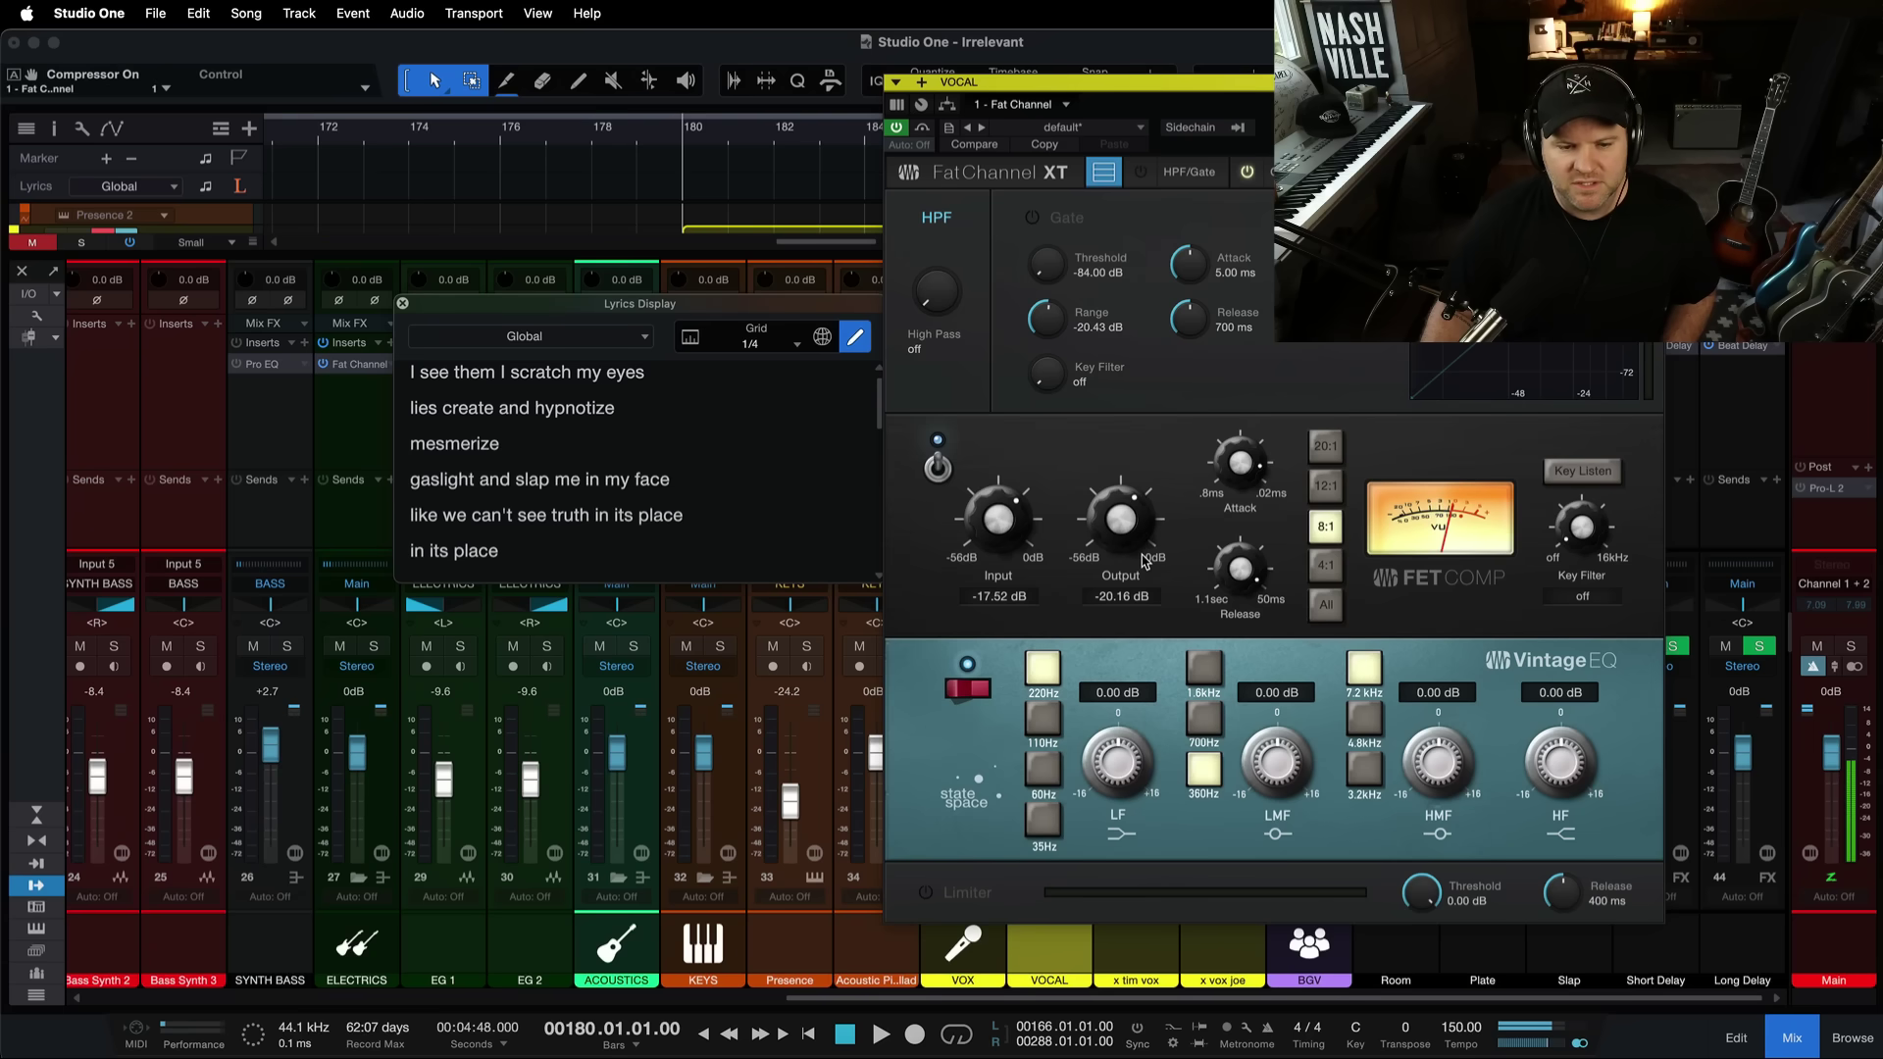
{"action": "left_click_drag", "start_coordinate": [1125, 536], "coordinate": [1121, 537]}
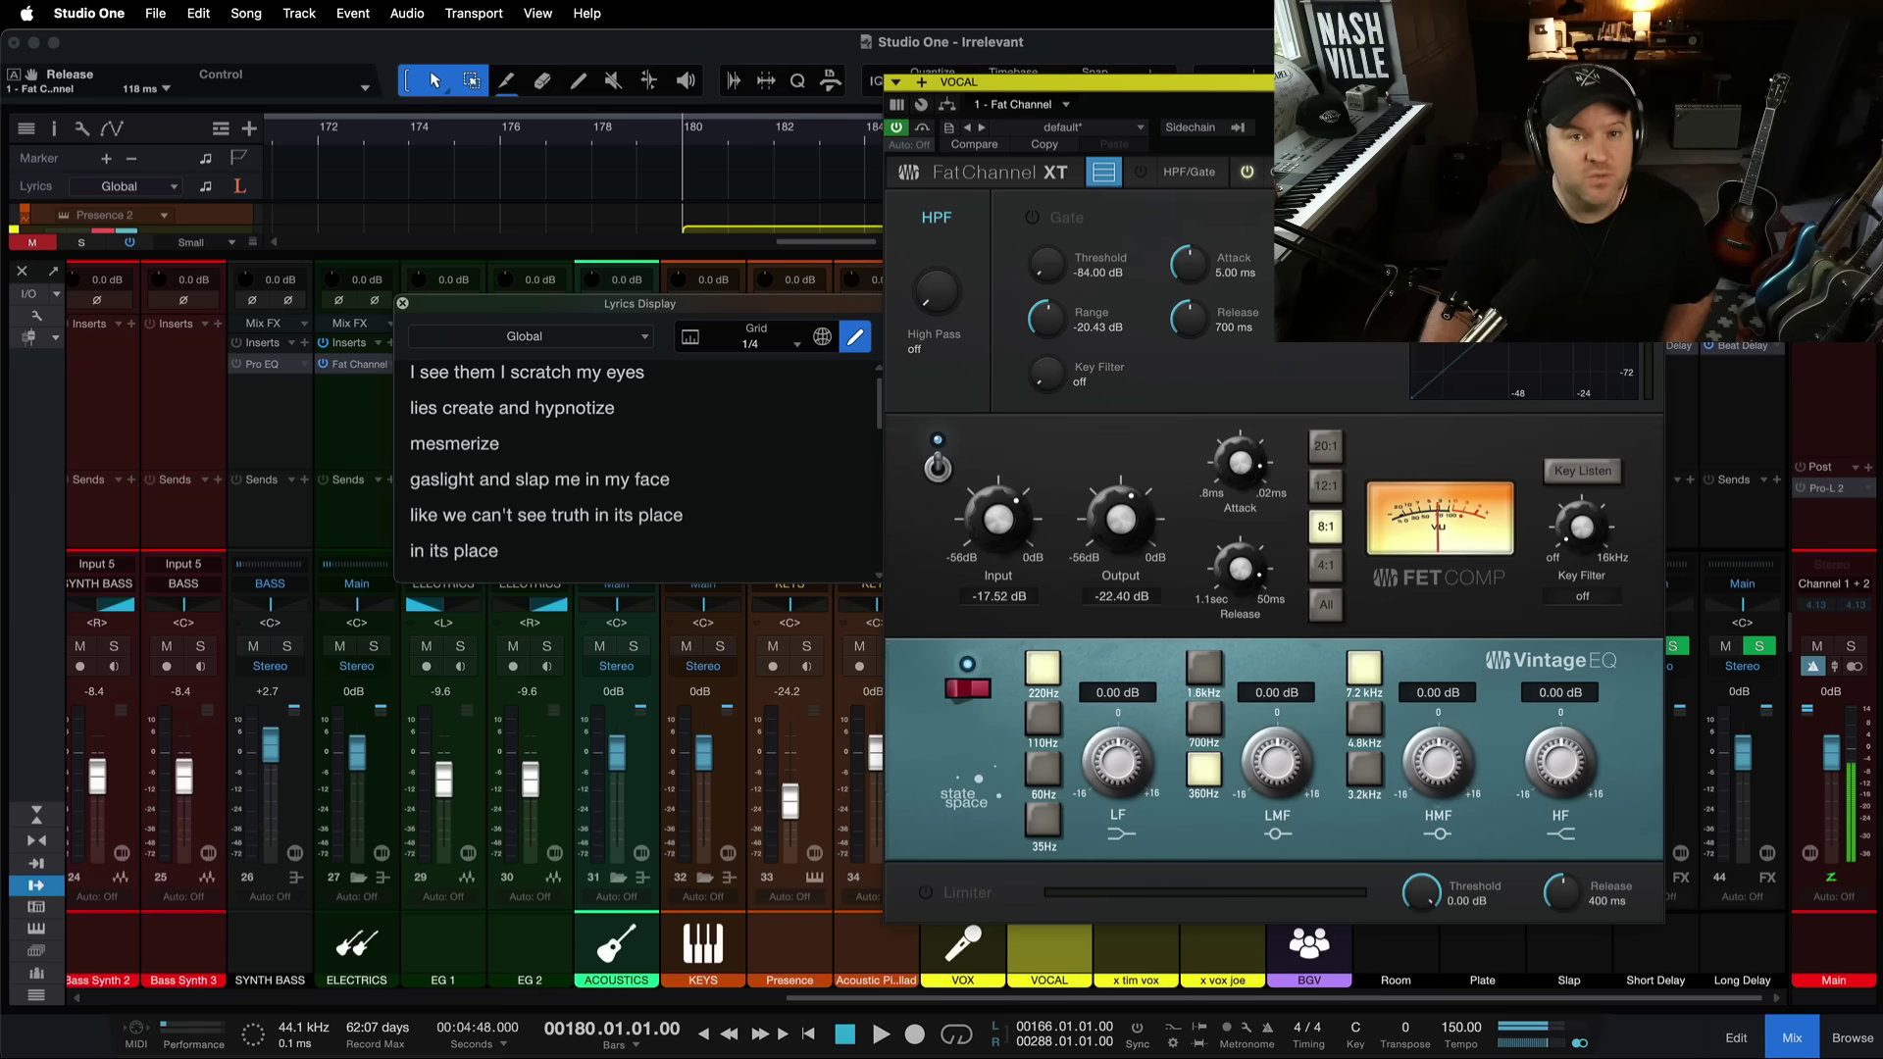
{"action": "key", "text": "super+w"}
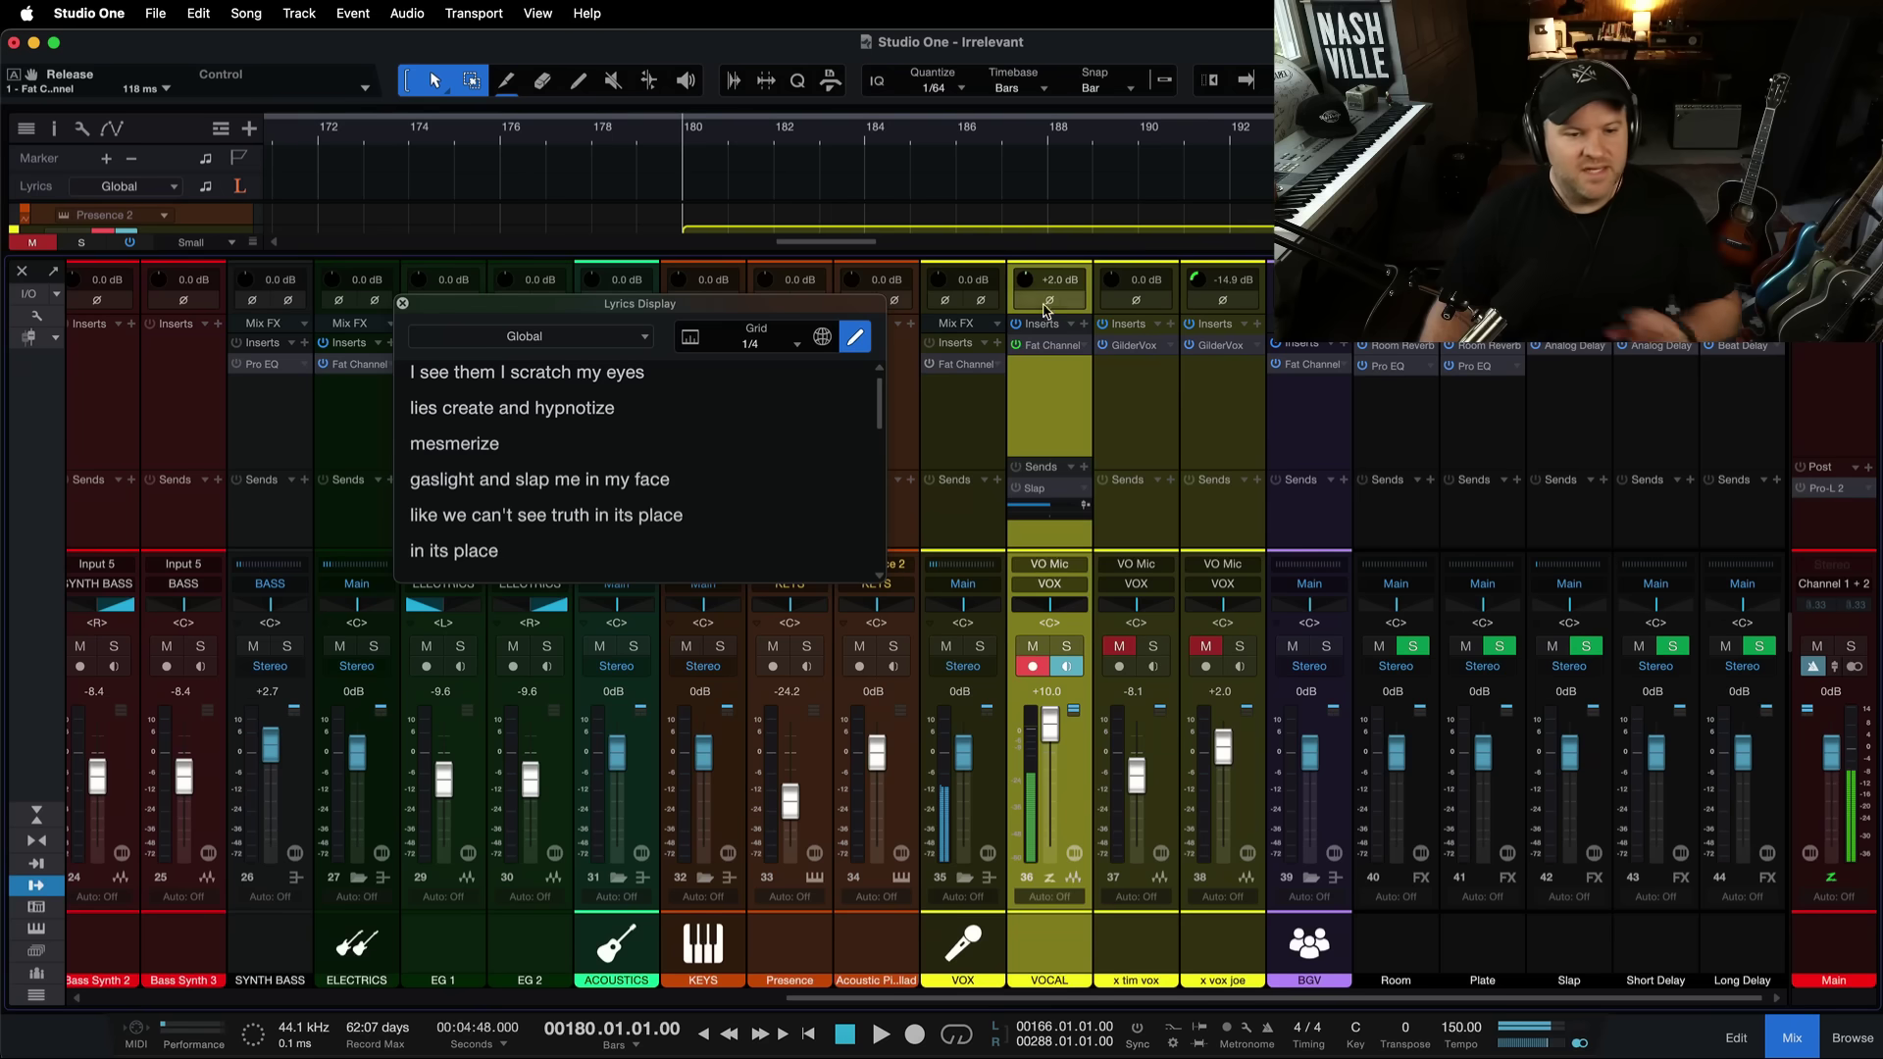
Insert the RedlightDist effect on the VOCAL channel after Fat Channel.
{"action": "left_click", "coordinate": [1060, 367]}
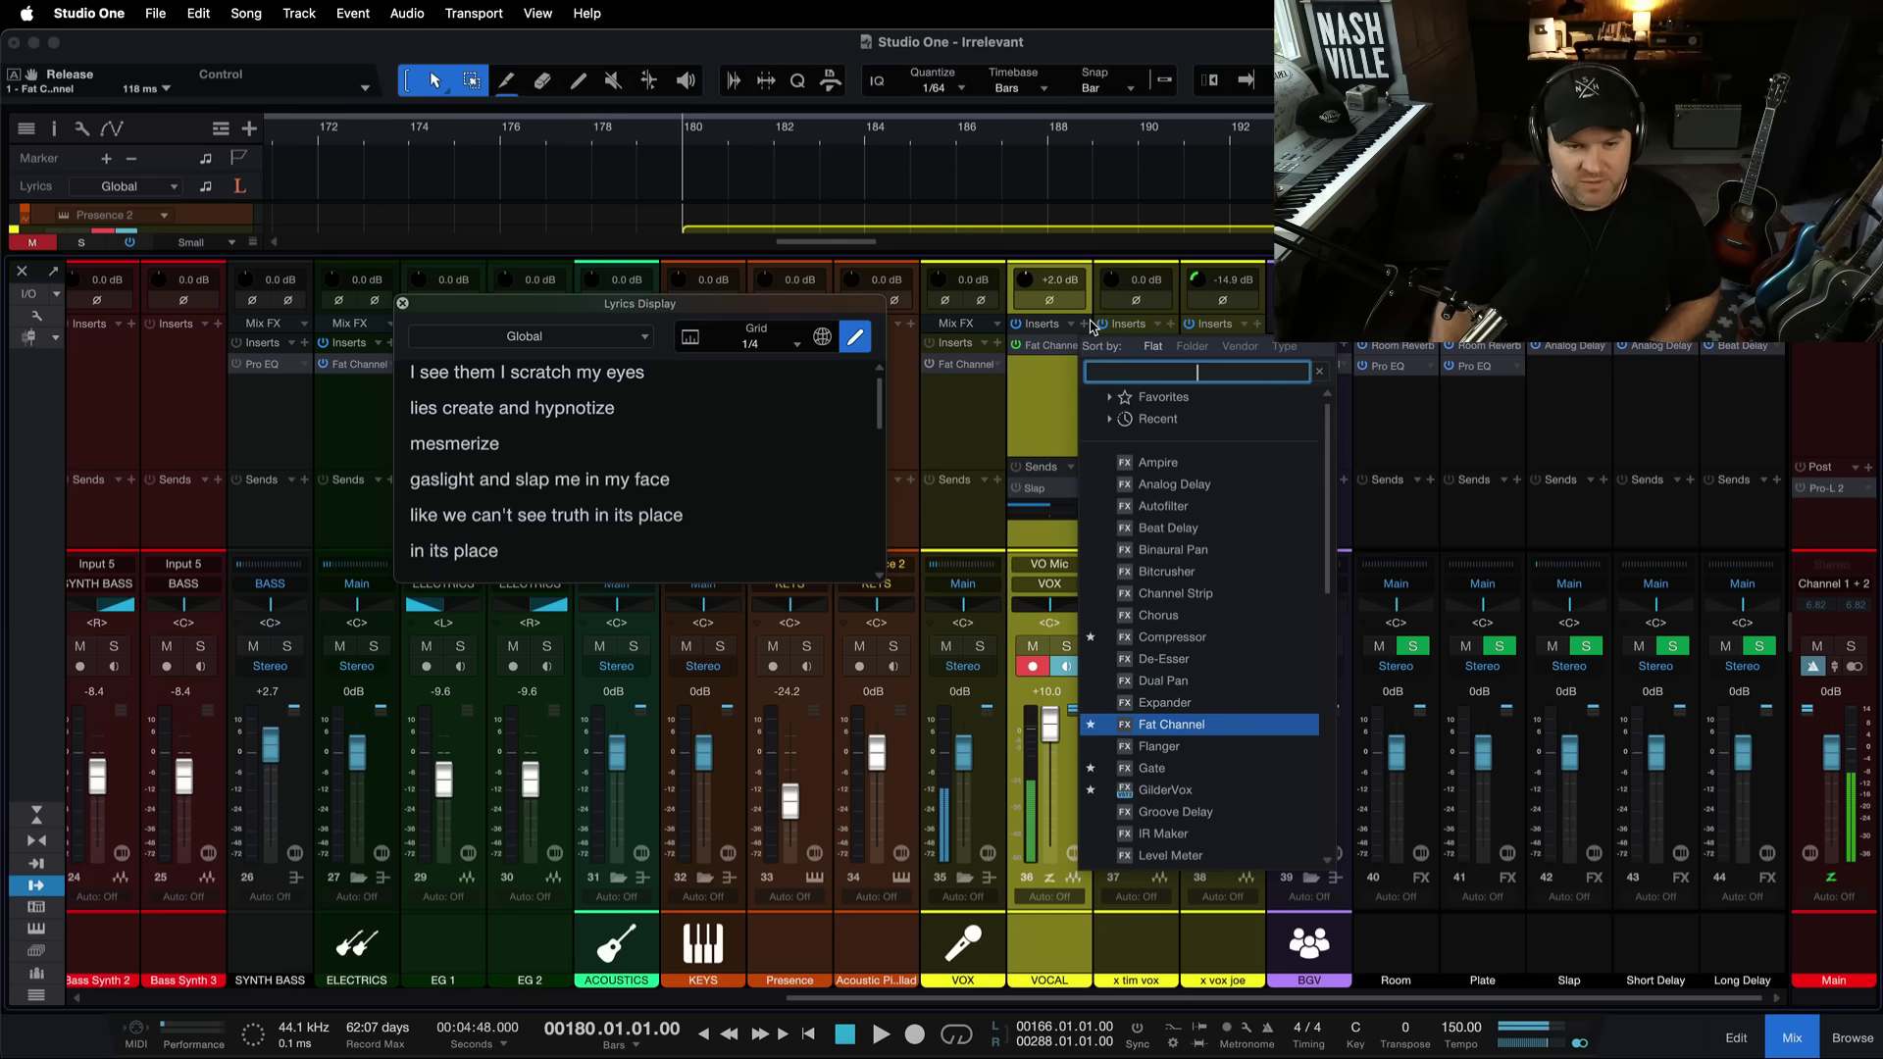
{"action": "type", "text": "red"}
{"action": "key", "text": "Return"}
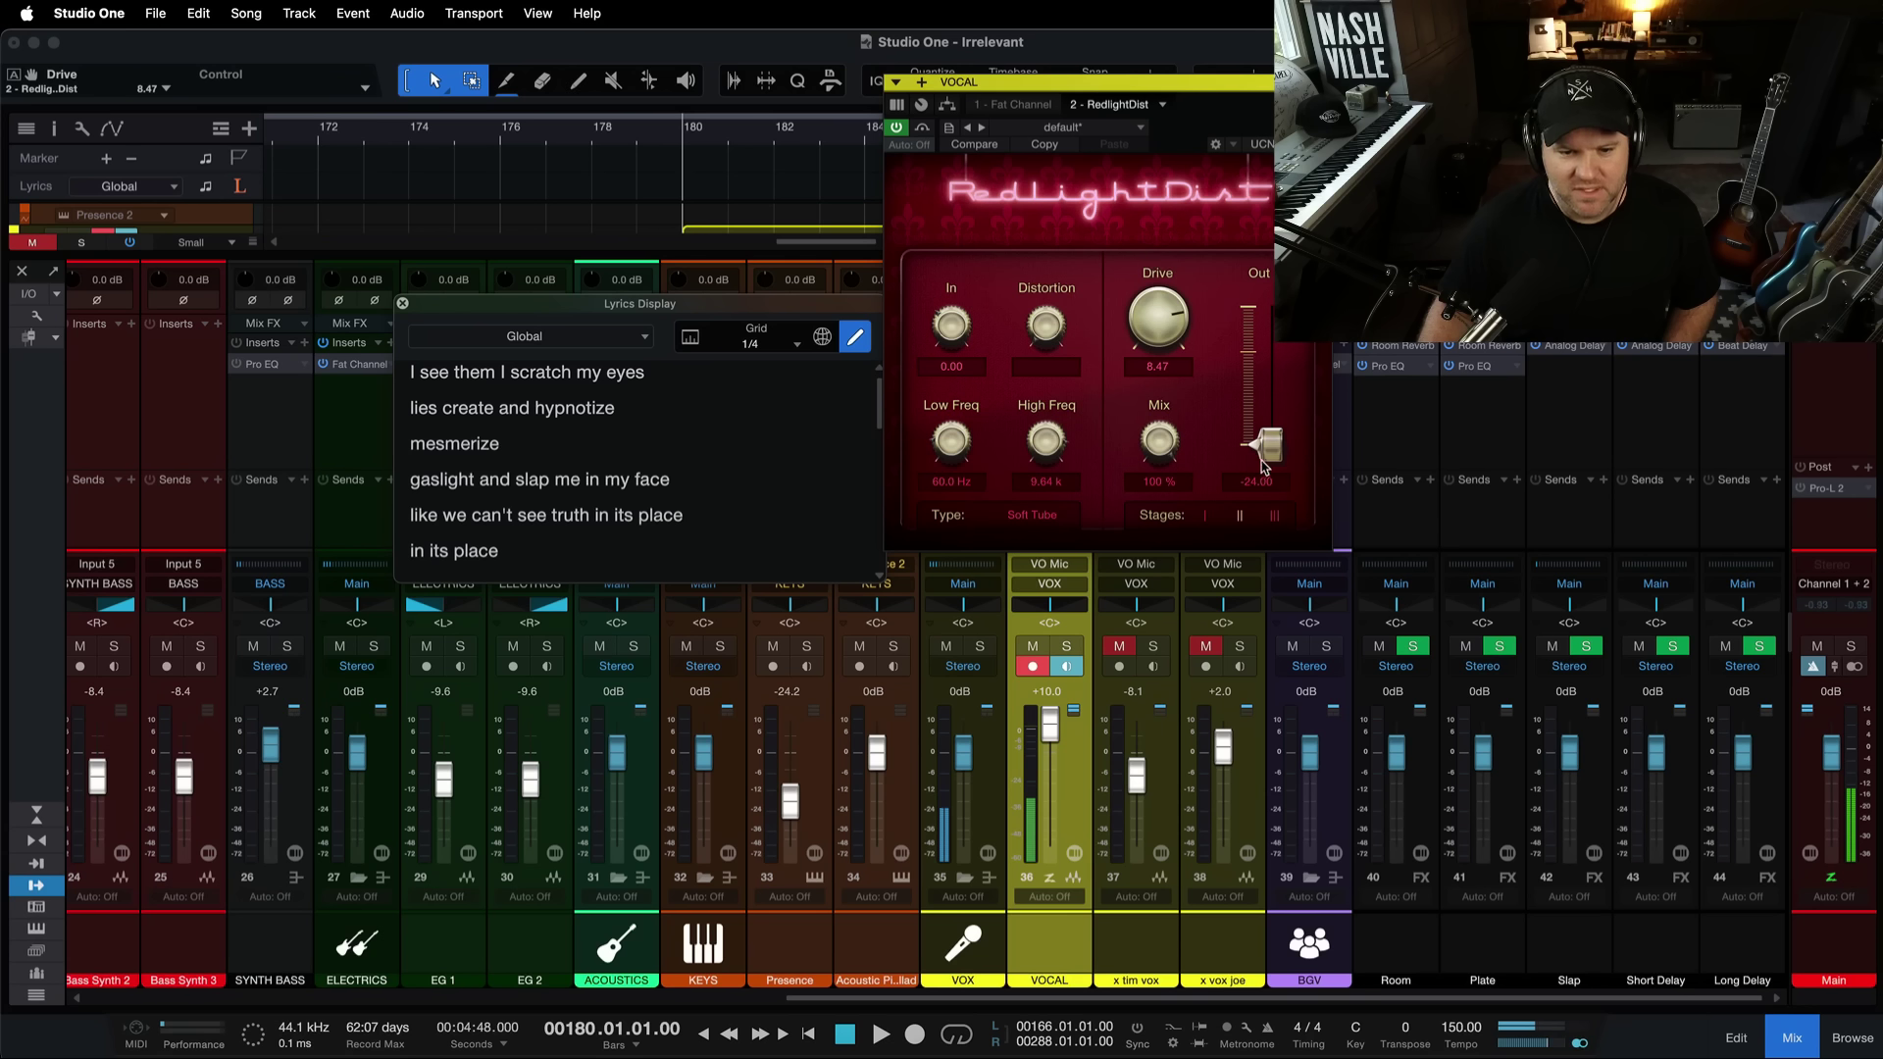
Set RedlightDist to one stage with drive about 9.84, mix 34% and output about -21.15 dB.
{"action": "left_click_drag", "start_coordinate": [1266, 453], "coordinate": [1273, 422]}
{"action": "left_click_drag", "start_coordinate": [1160, 333], "coordinate": [1158, 282]}
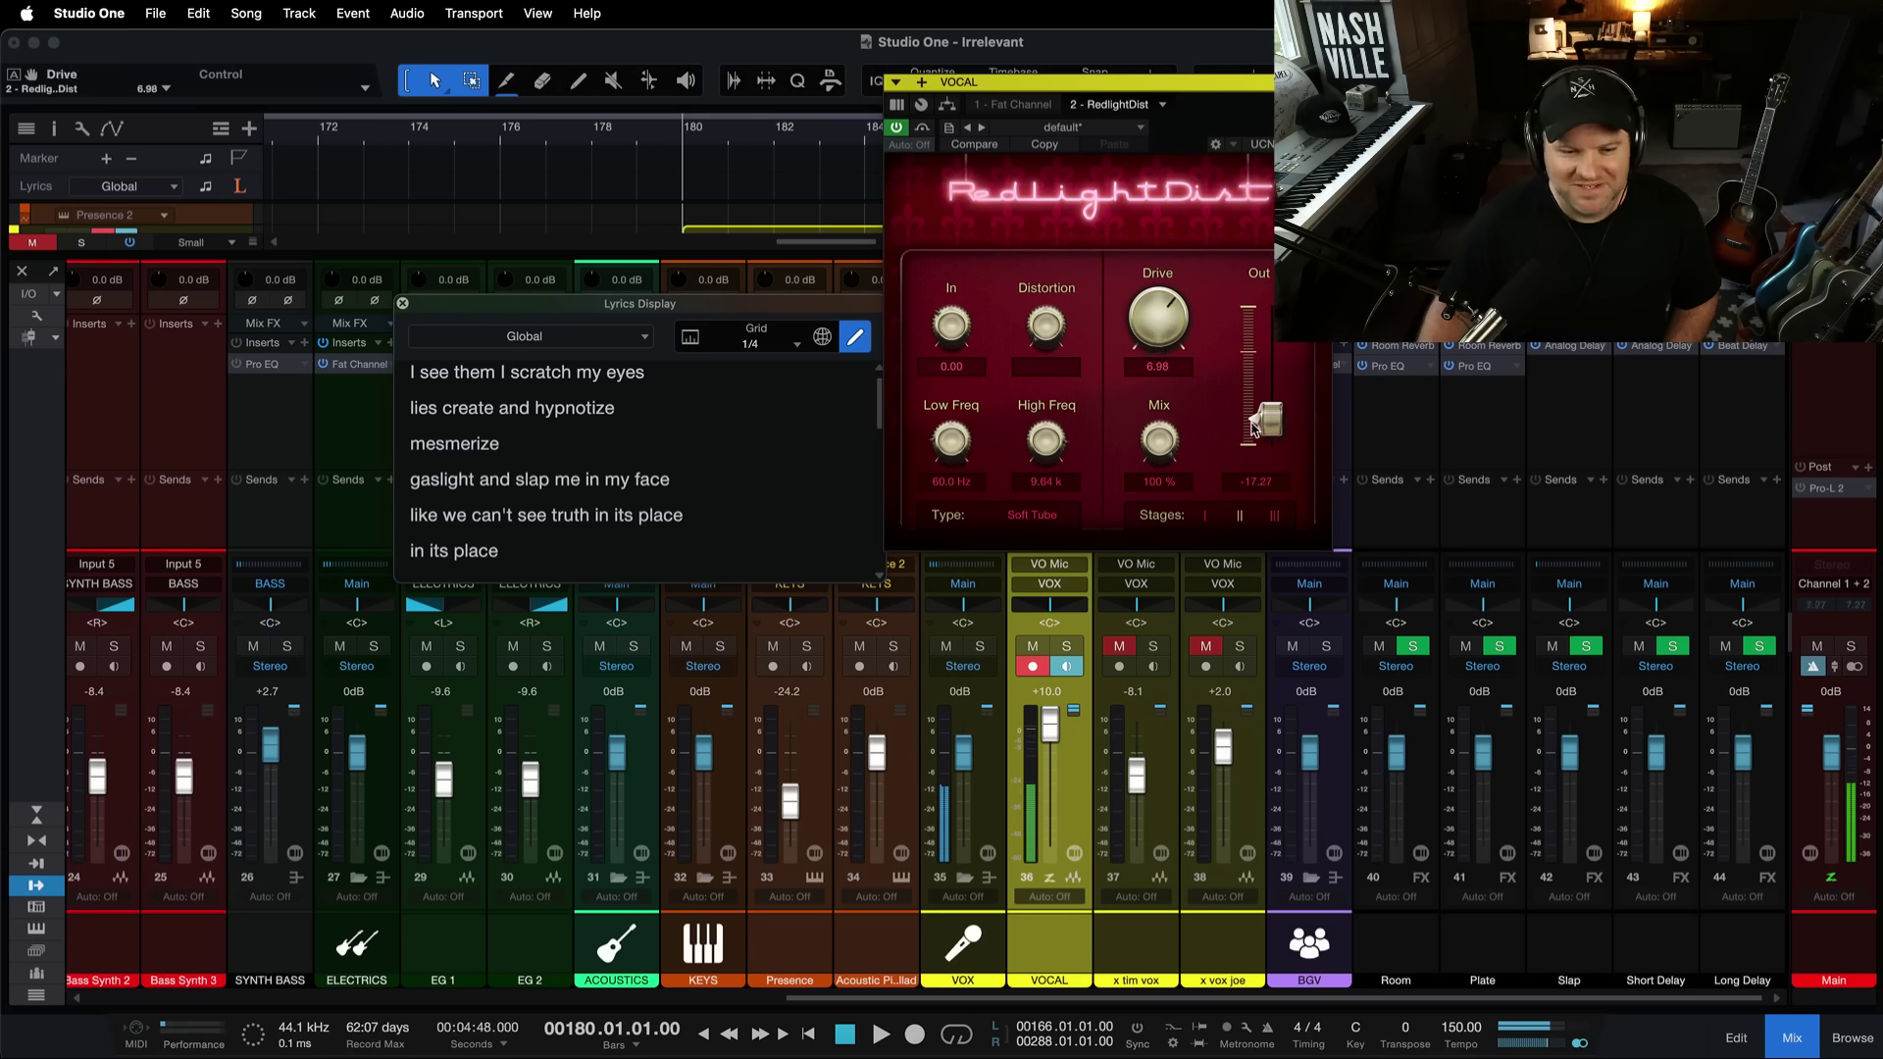
{"action": "left_click_drag", "start_coordinate": [1267, 428], "coordinate": [1171, 526]}
{"action": "left_click_drag", "start_coordinate": [1157, 327], "coordinate": [1157, 319]}
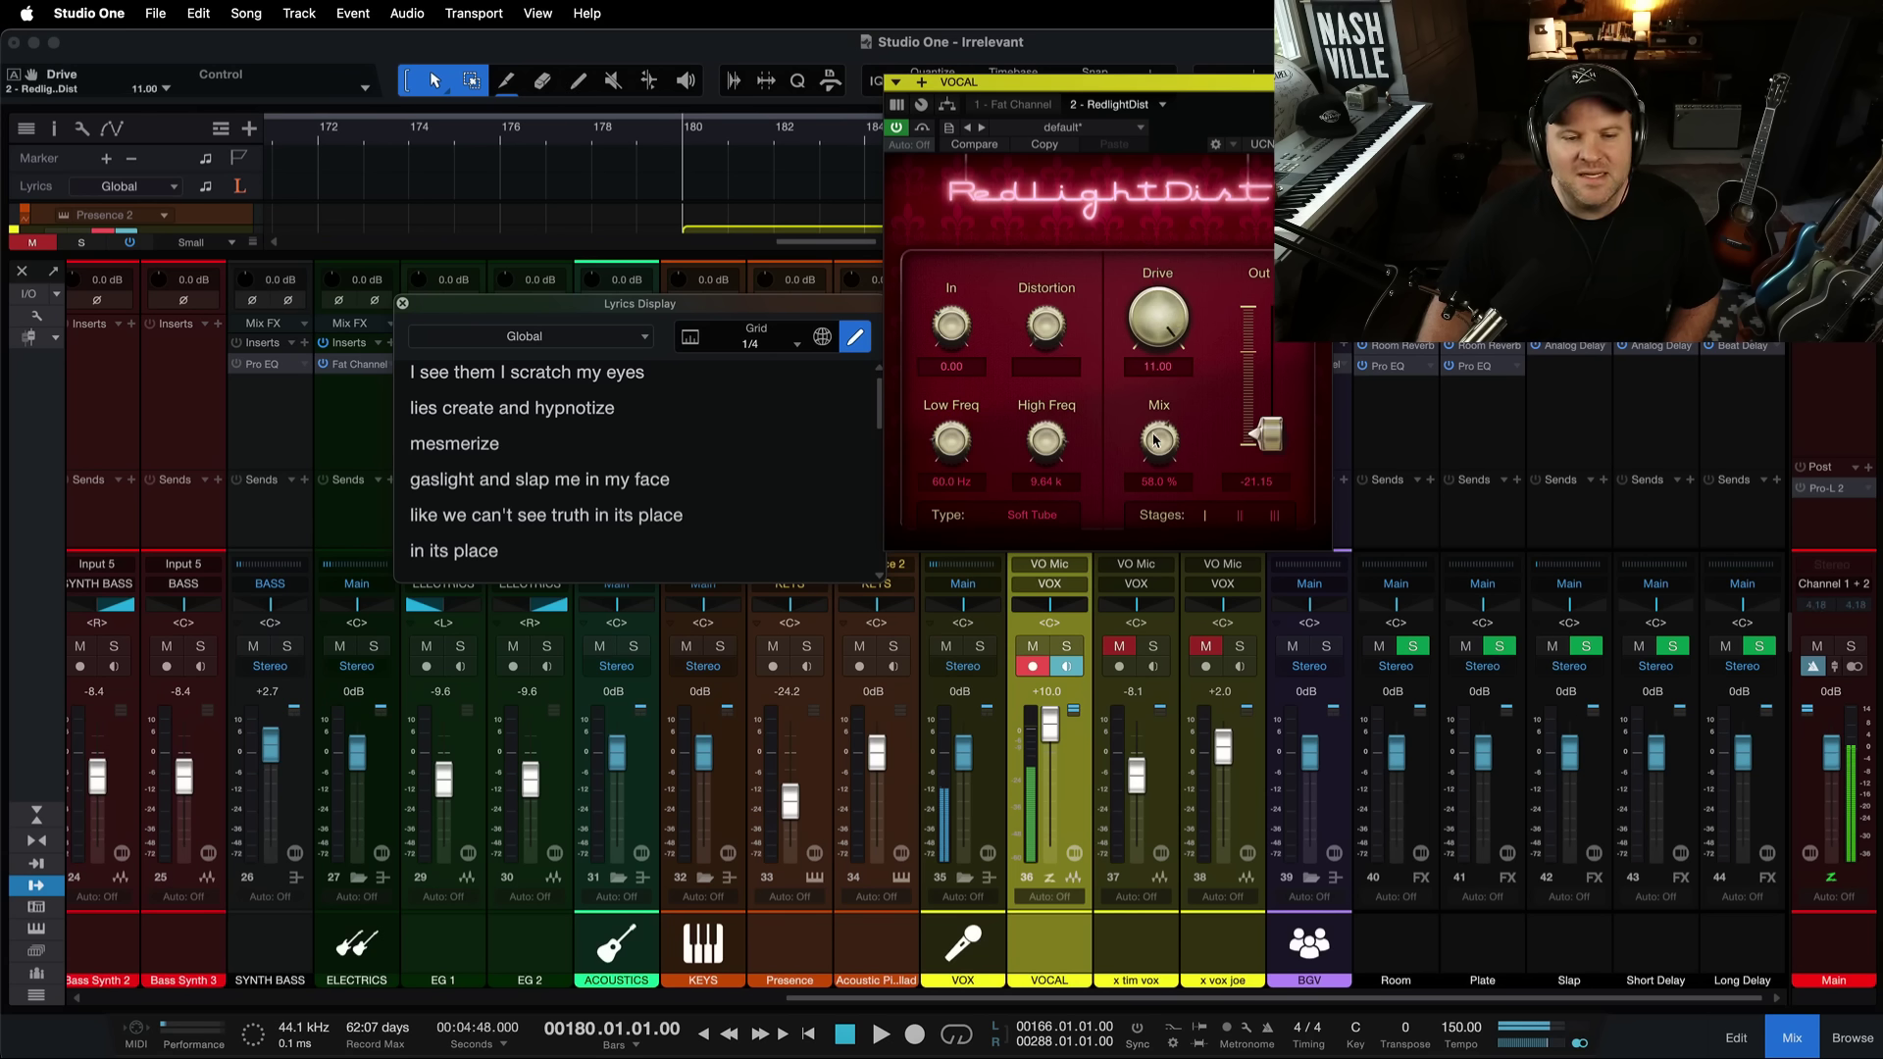
{"action": "left_click_drag", "start_coordinate": [1156, 449], "coordinate": [1157, 454]}
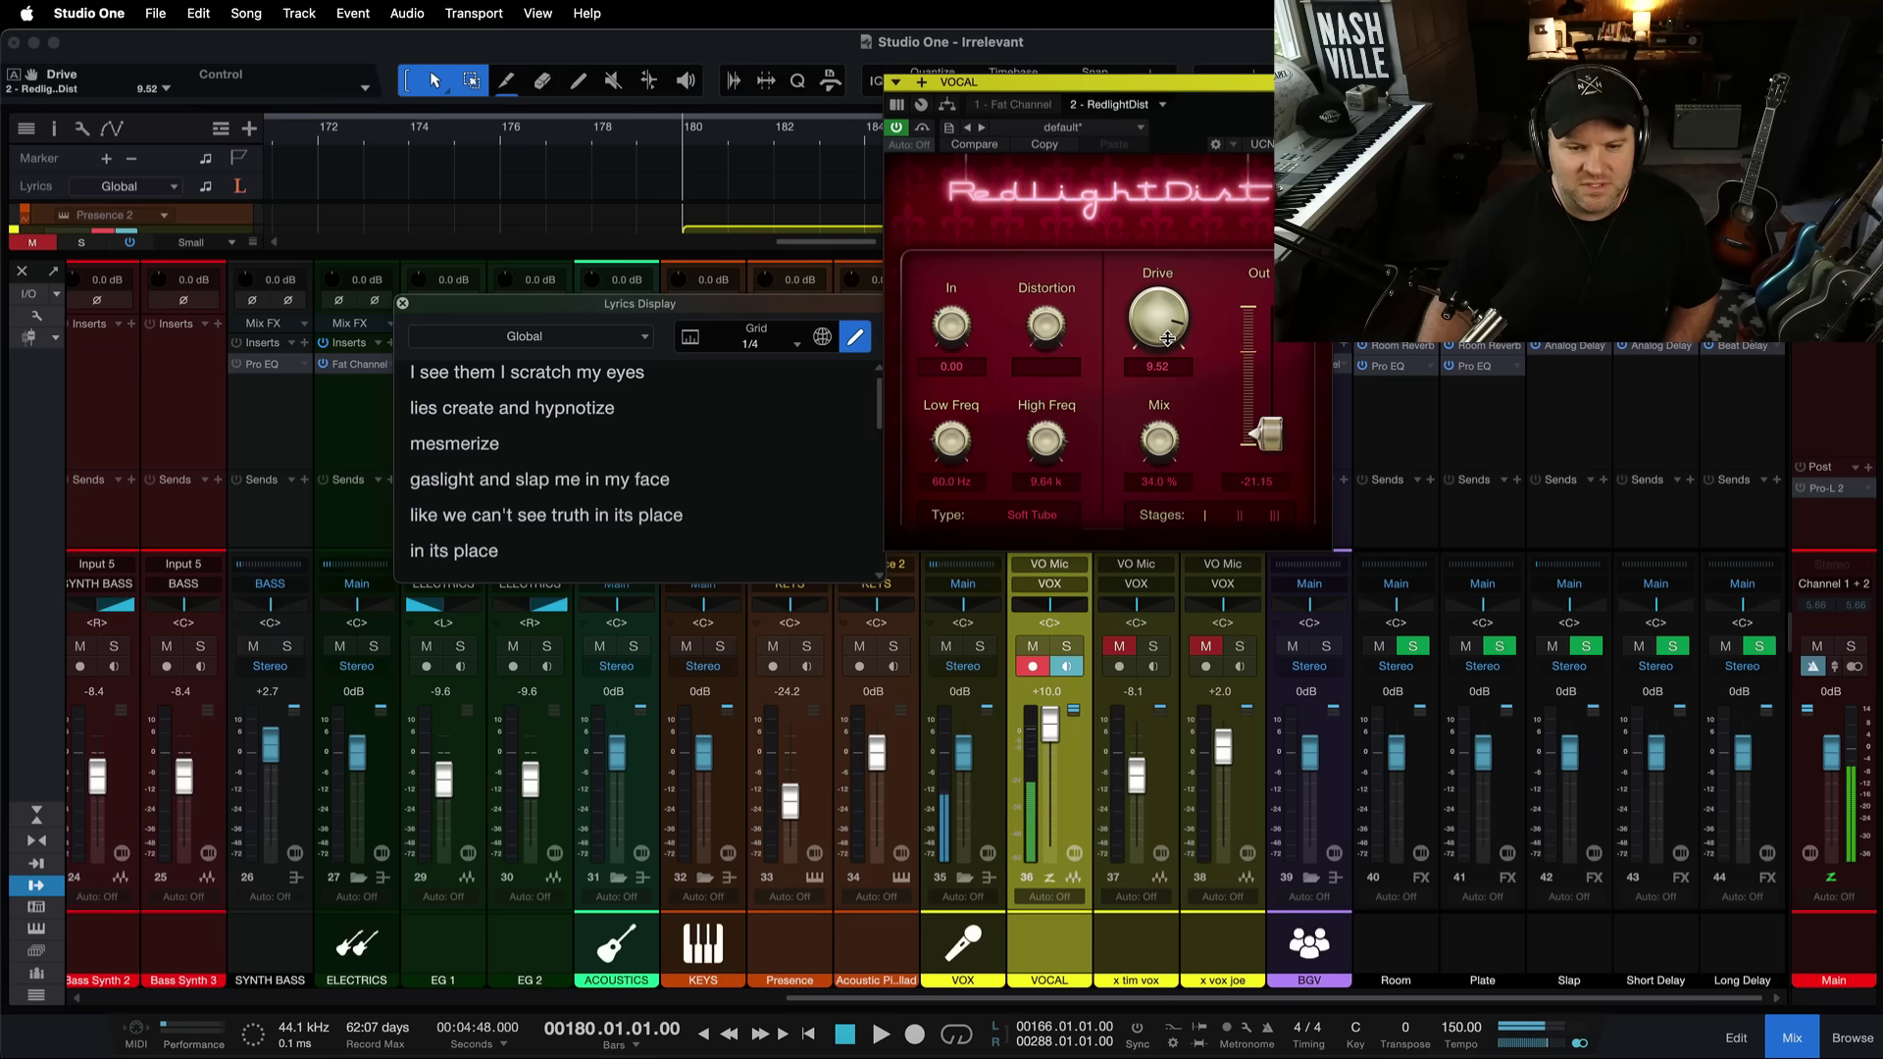
{"action": "left_click_drag", "start_coordinate": [1168, 338], "coordinate": [1167, 331]}
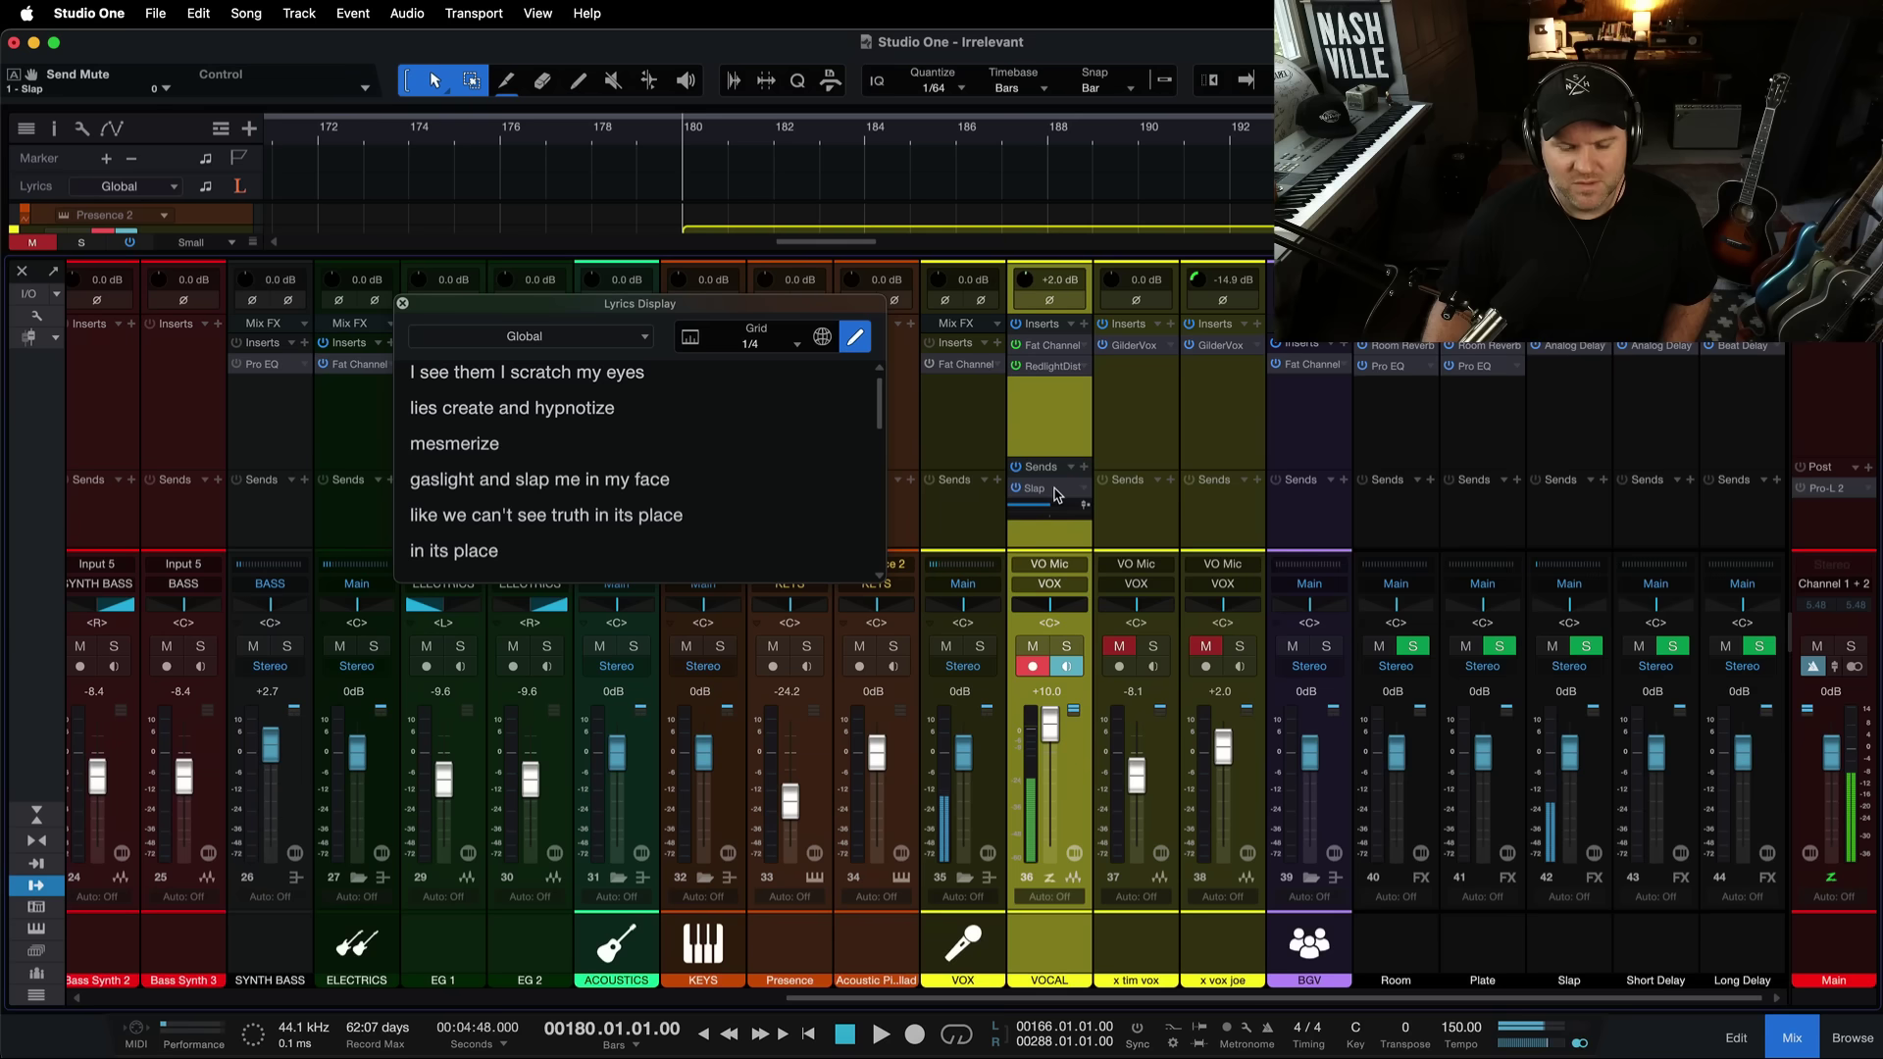
Set the delay time of the Slap channel's Analog Delay to 100 ms and close the effect.
{"action": "double_click", "coordinate": [1056, 490]}
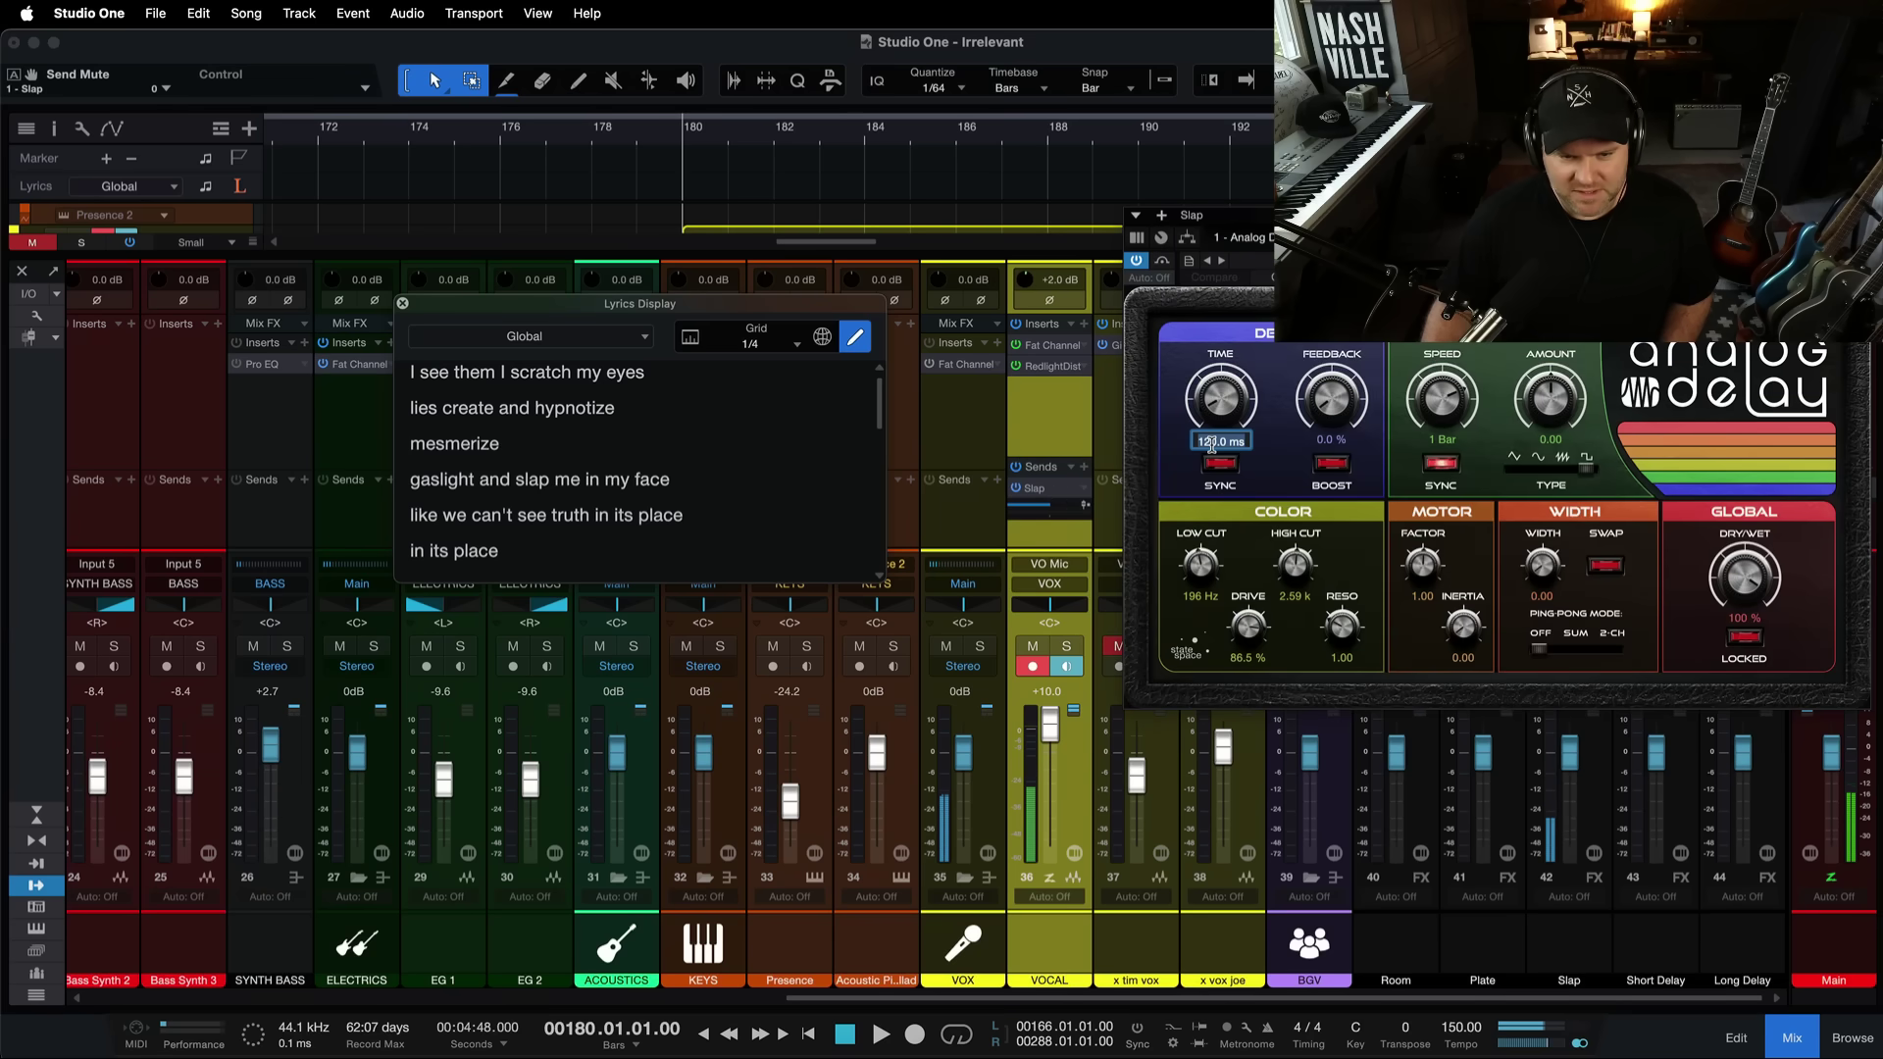
{"action": "left_click_drag", "start_coordinate": [1219, 434], "coordinate": [1219, 444]}
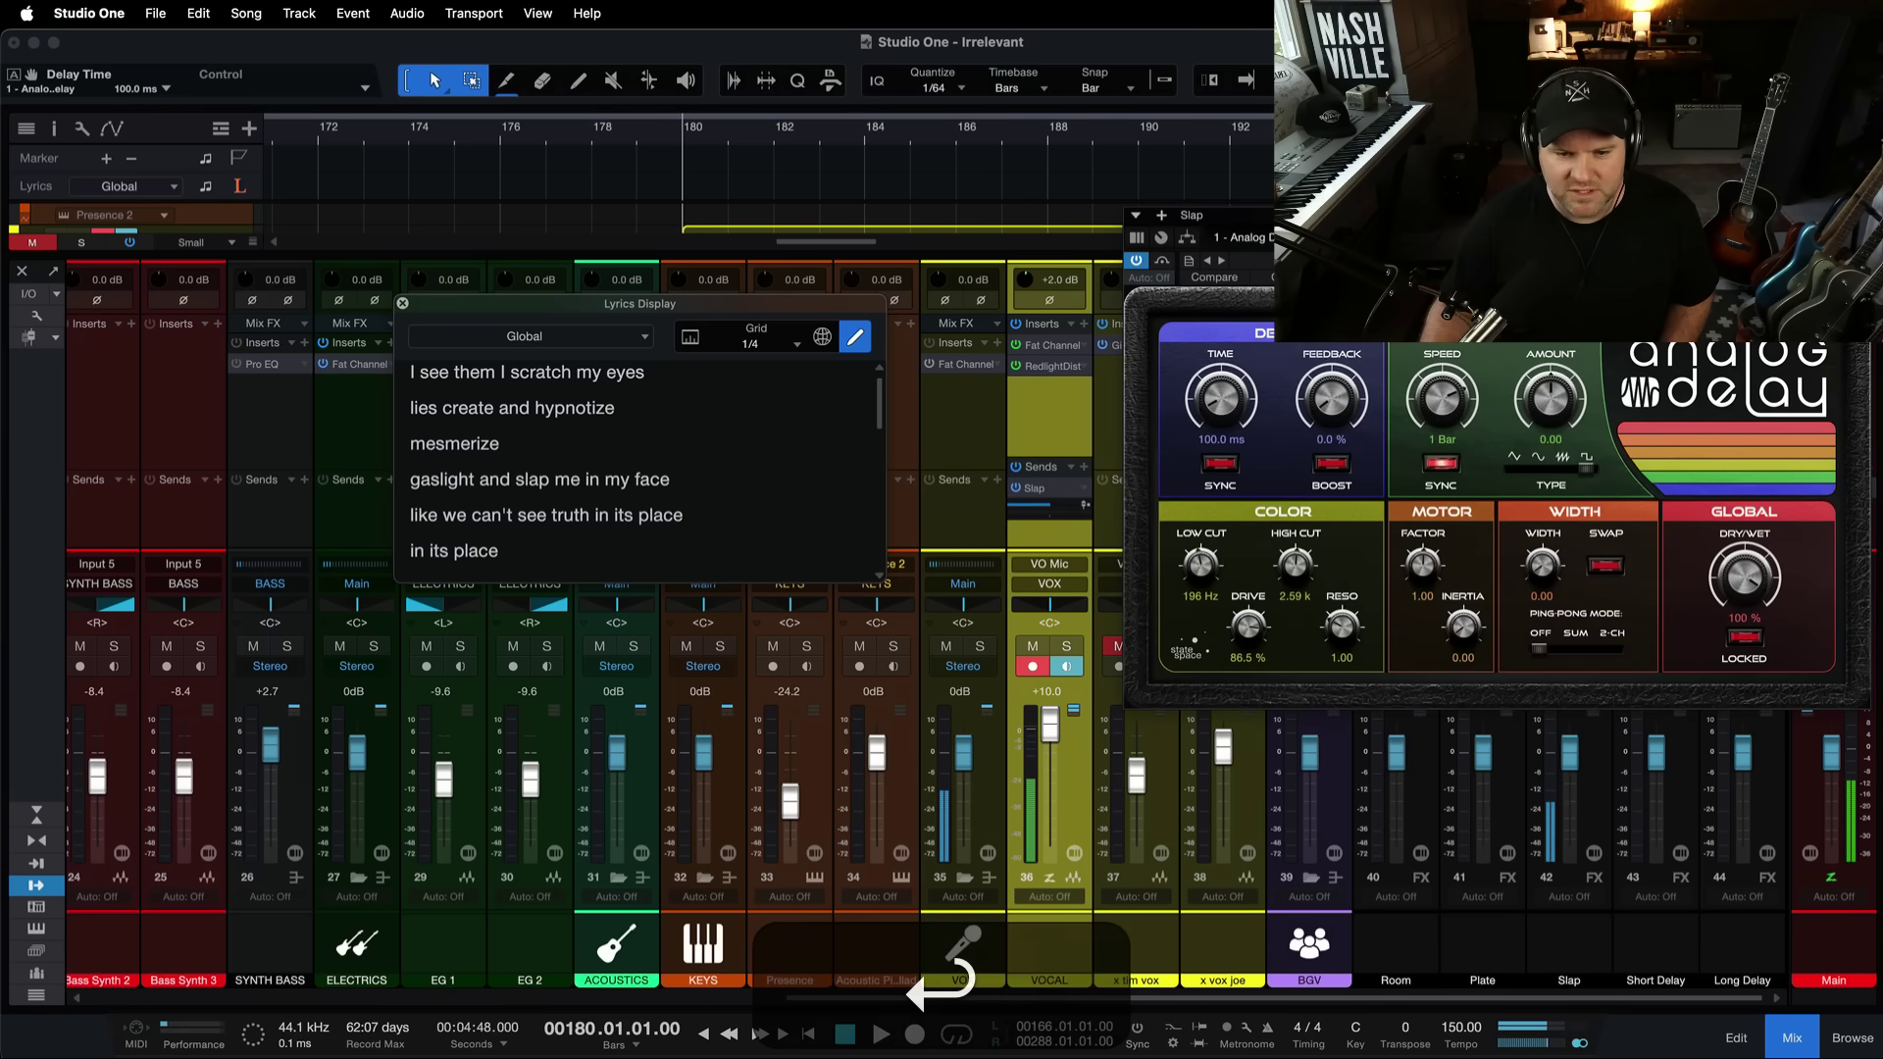
{"action": "key", "text": "super+w"}
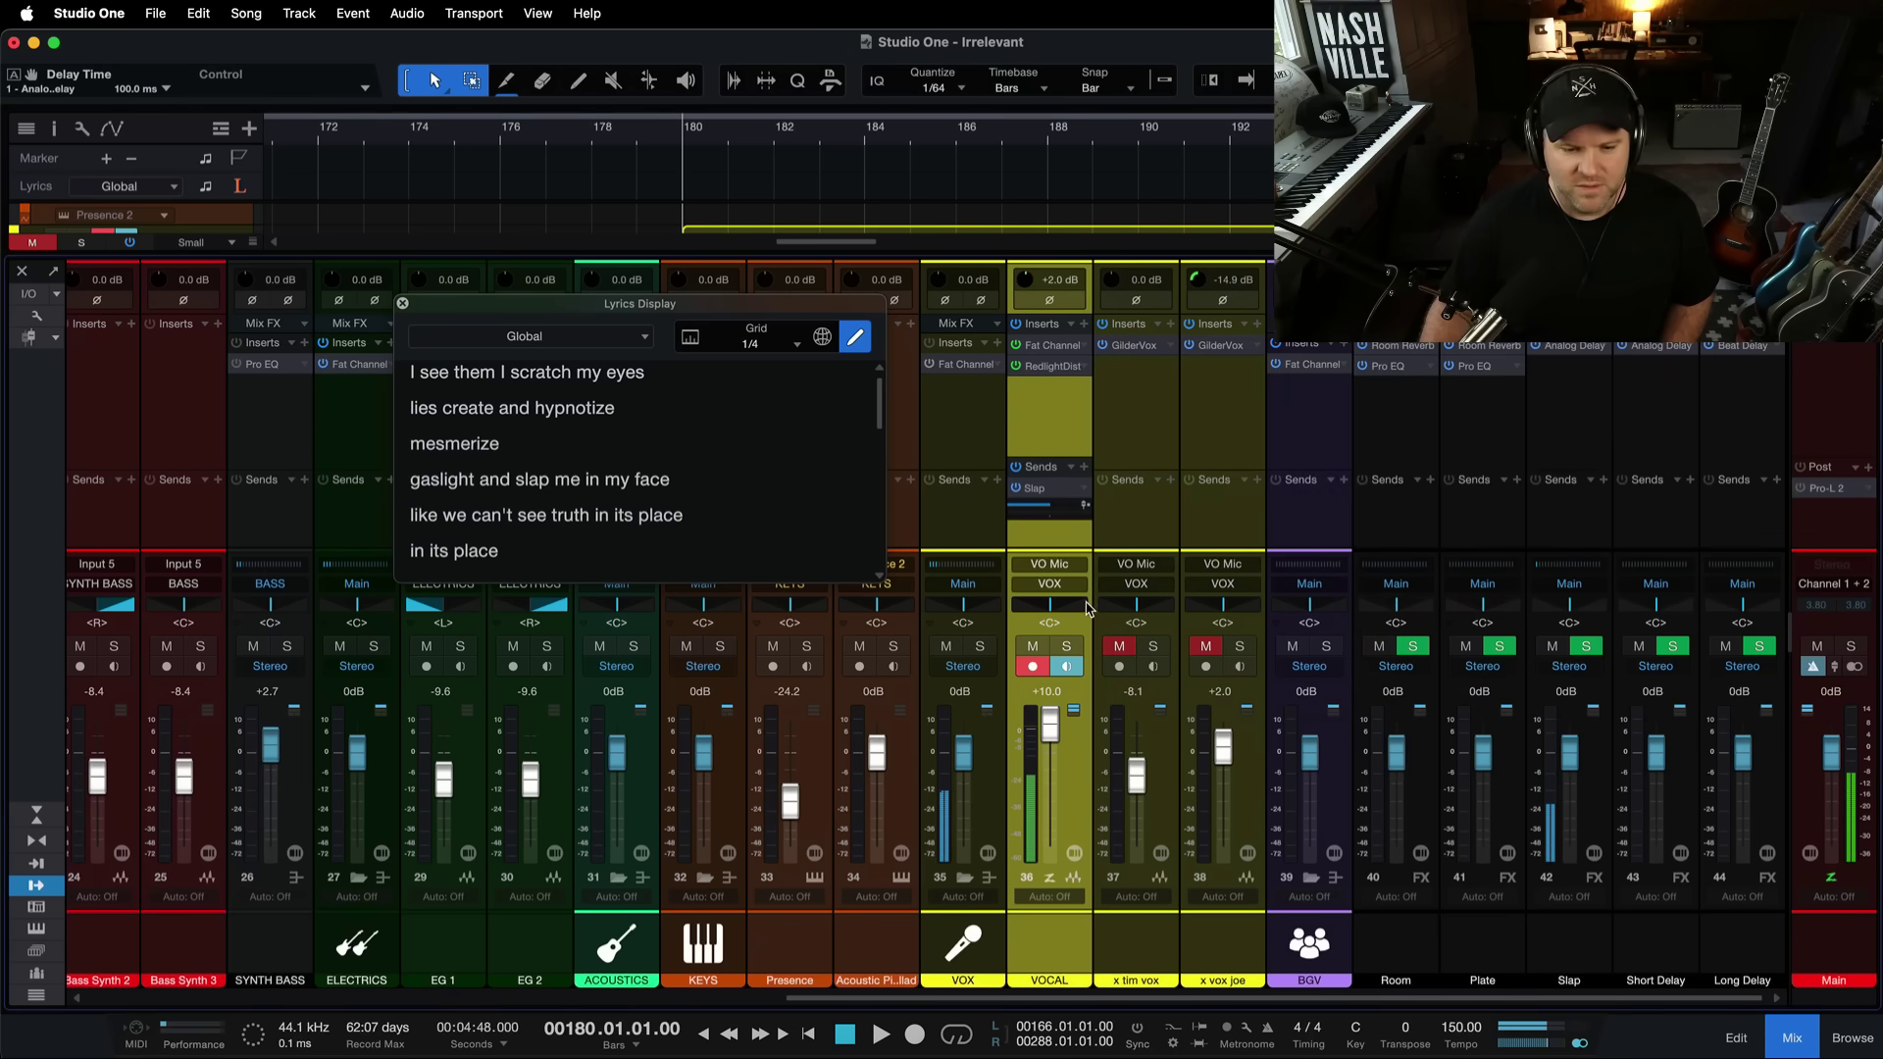
Return to the arrangement, record a new VOCAL take from bar 176, and delete the previous take.
{"action": "key", "text": "F3"}
{"action": "key", "text": "space"}
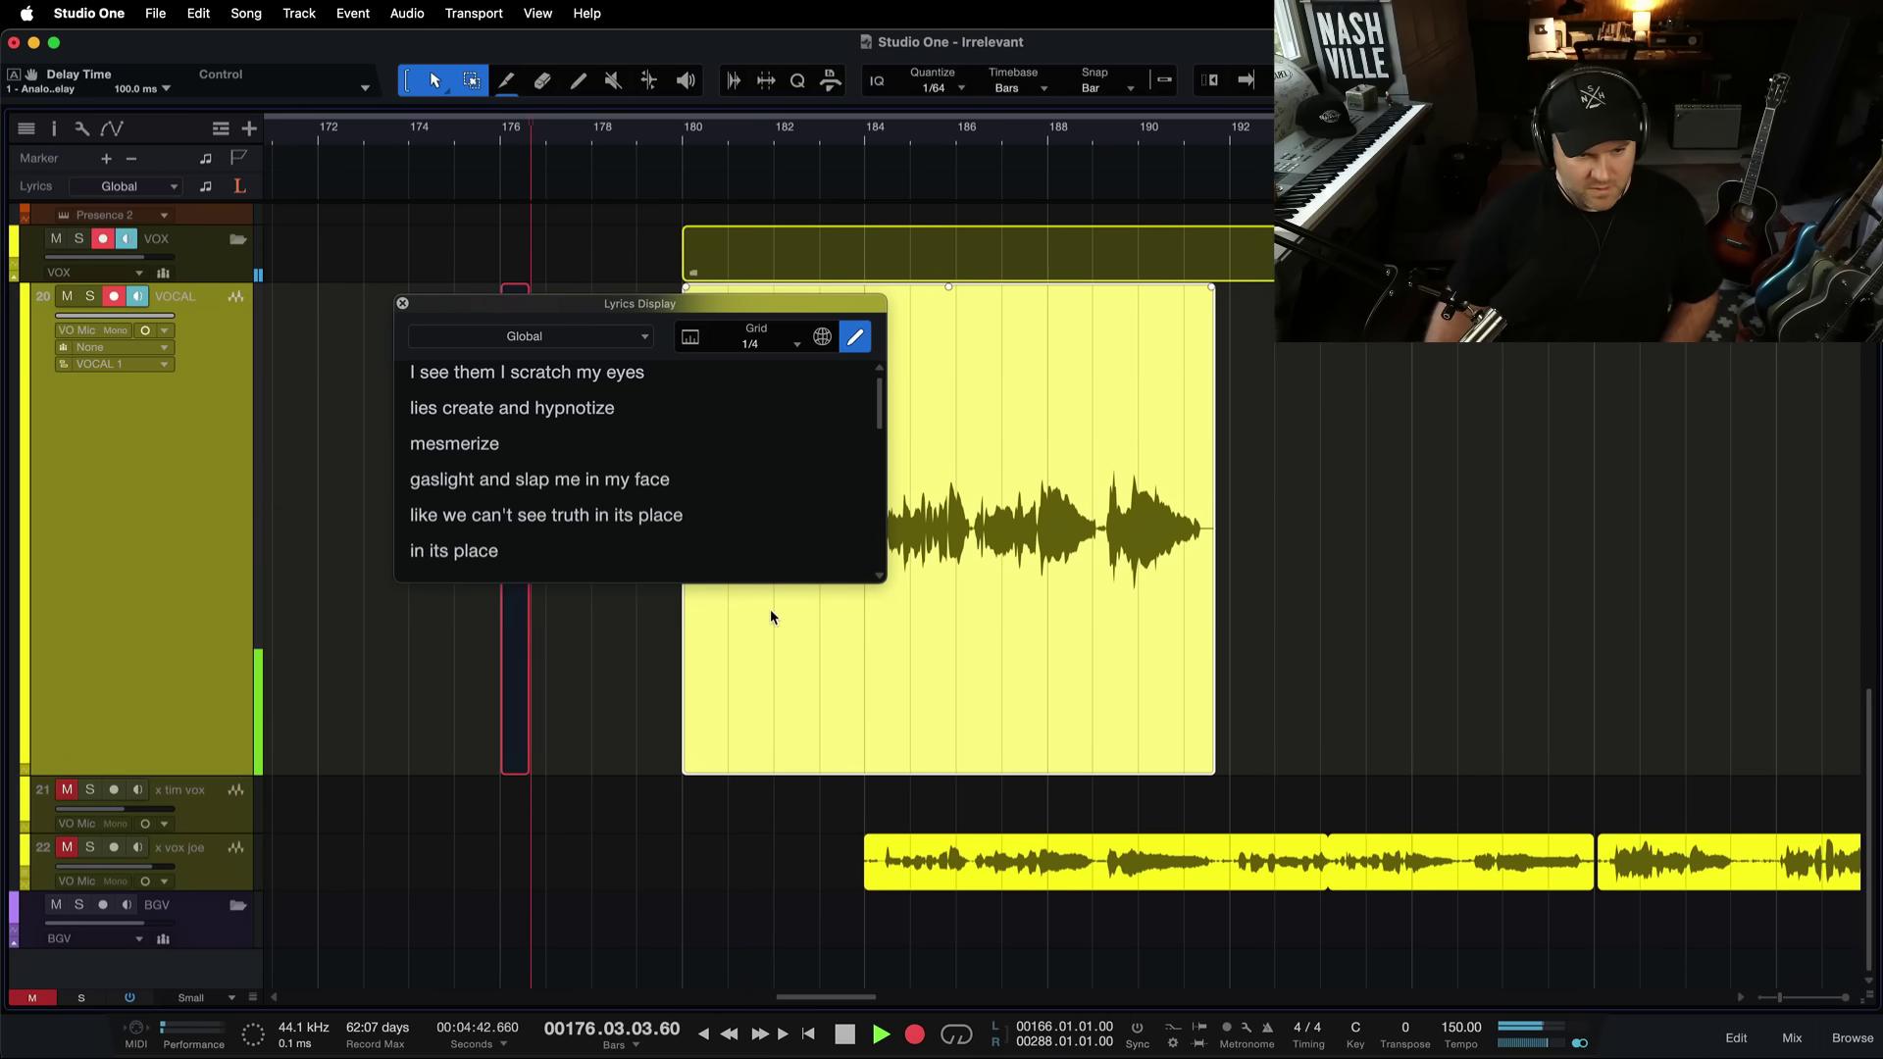
{"action": "key", "text": "BackSpace"}
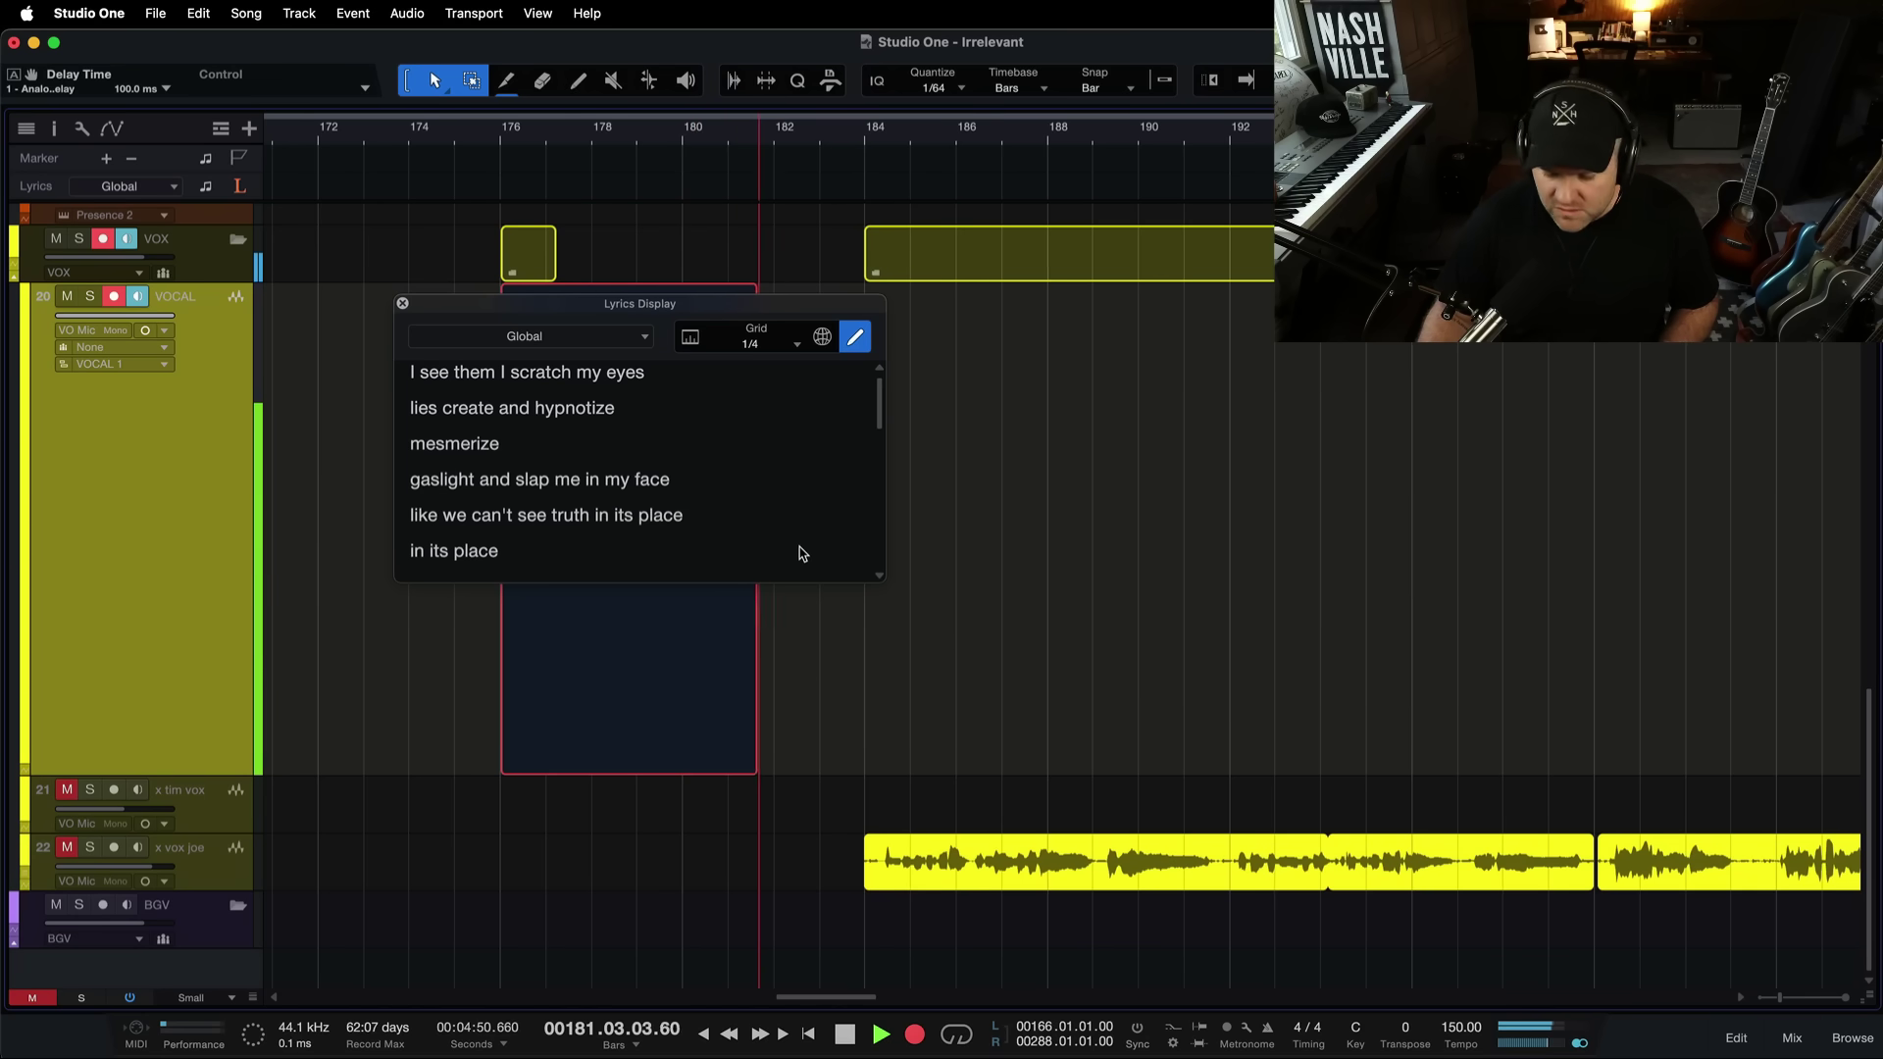
Lower the VOCAL channel's Slap send level to about -14.2 dB during the recording, and stop the take.
{"action": "key", "text": "F3"}
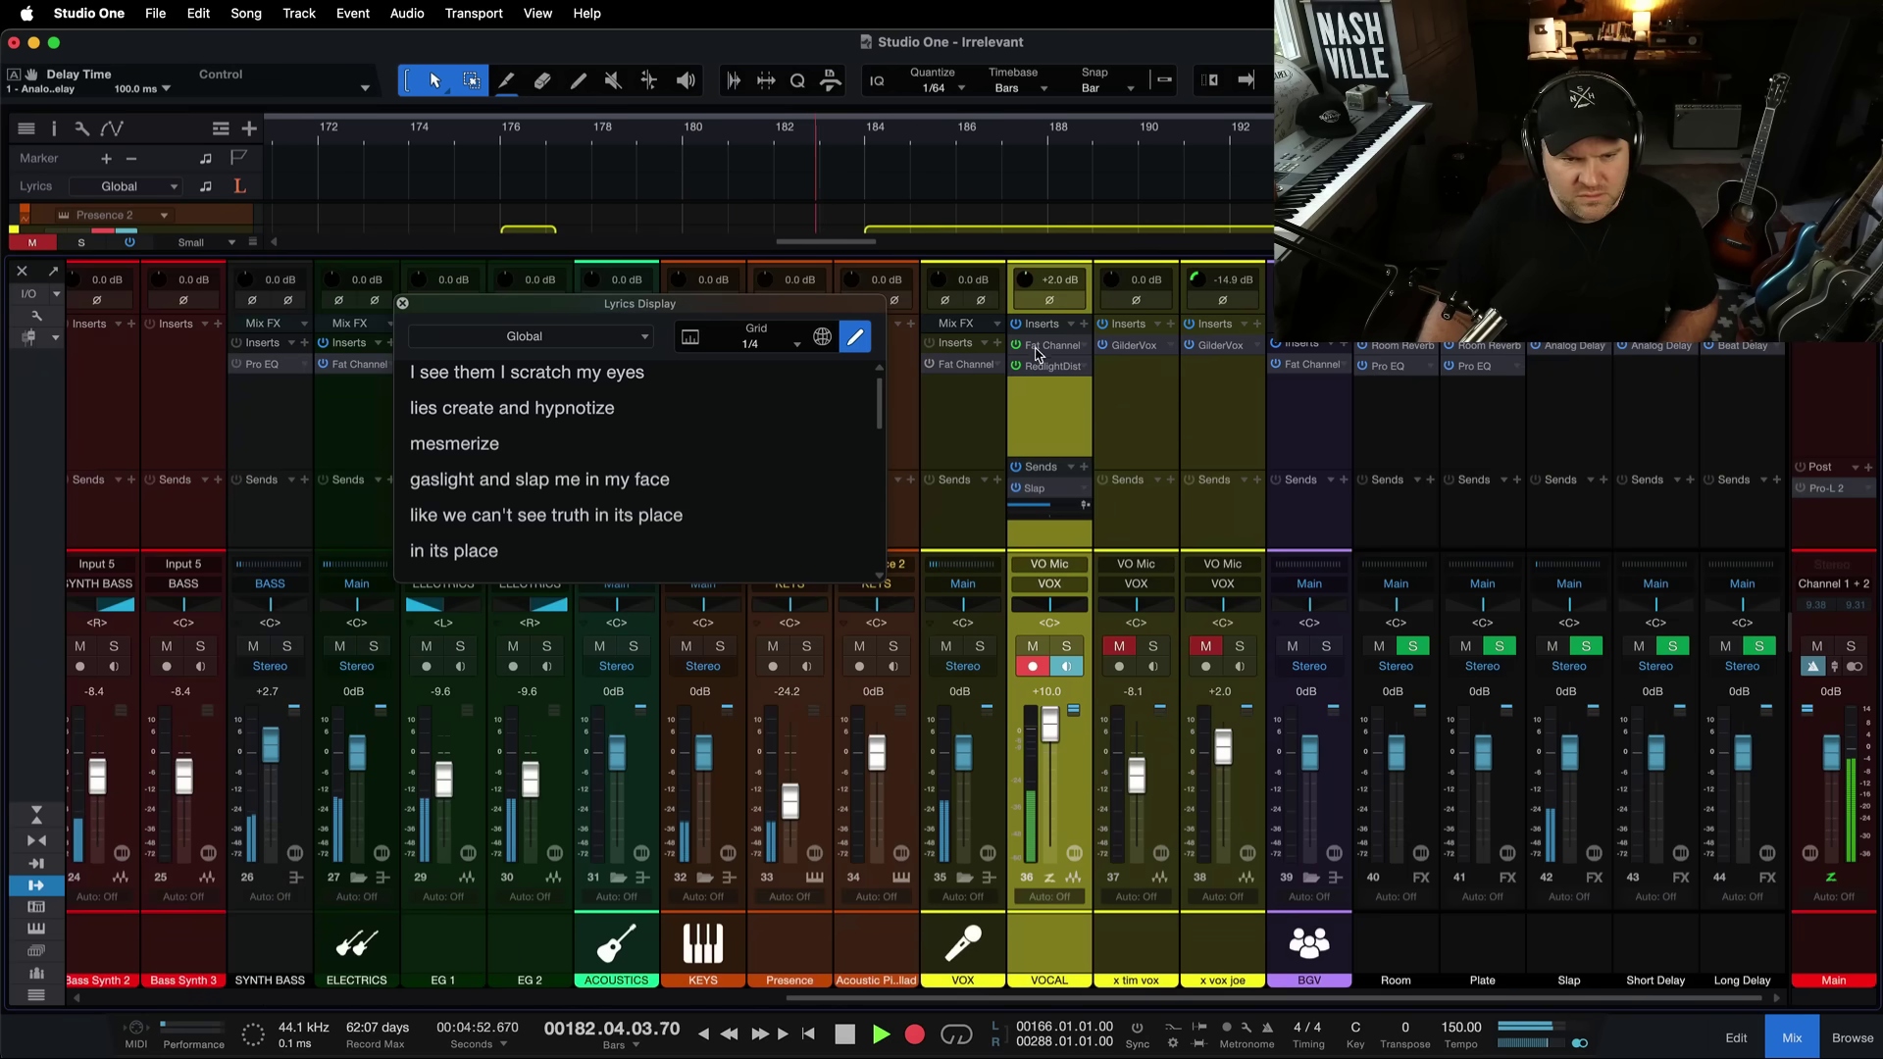
{"action": "key", "text": "F3"}
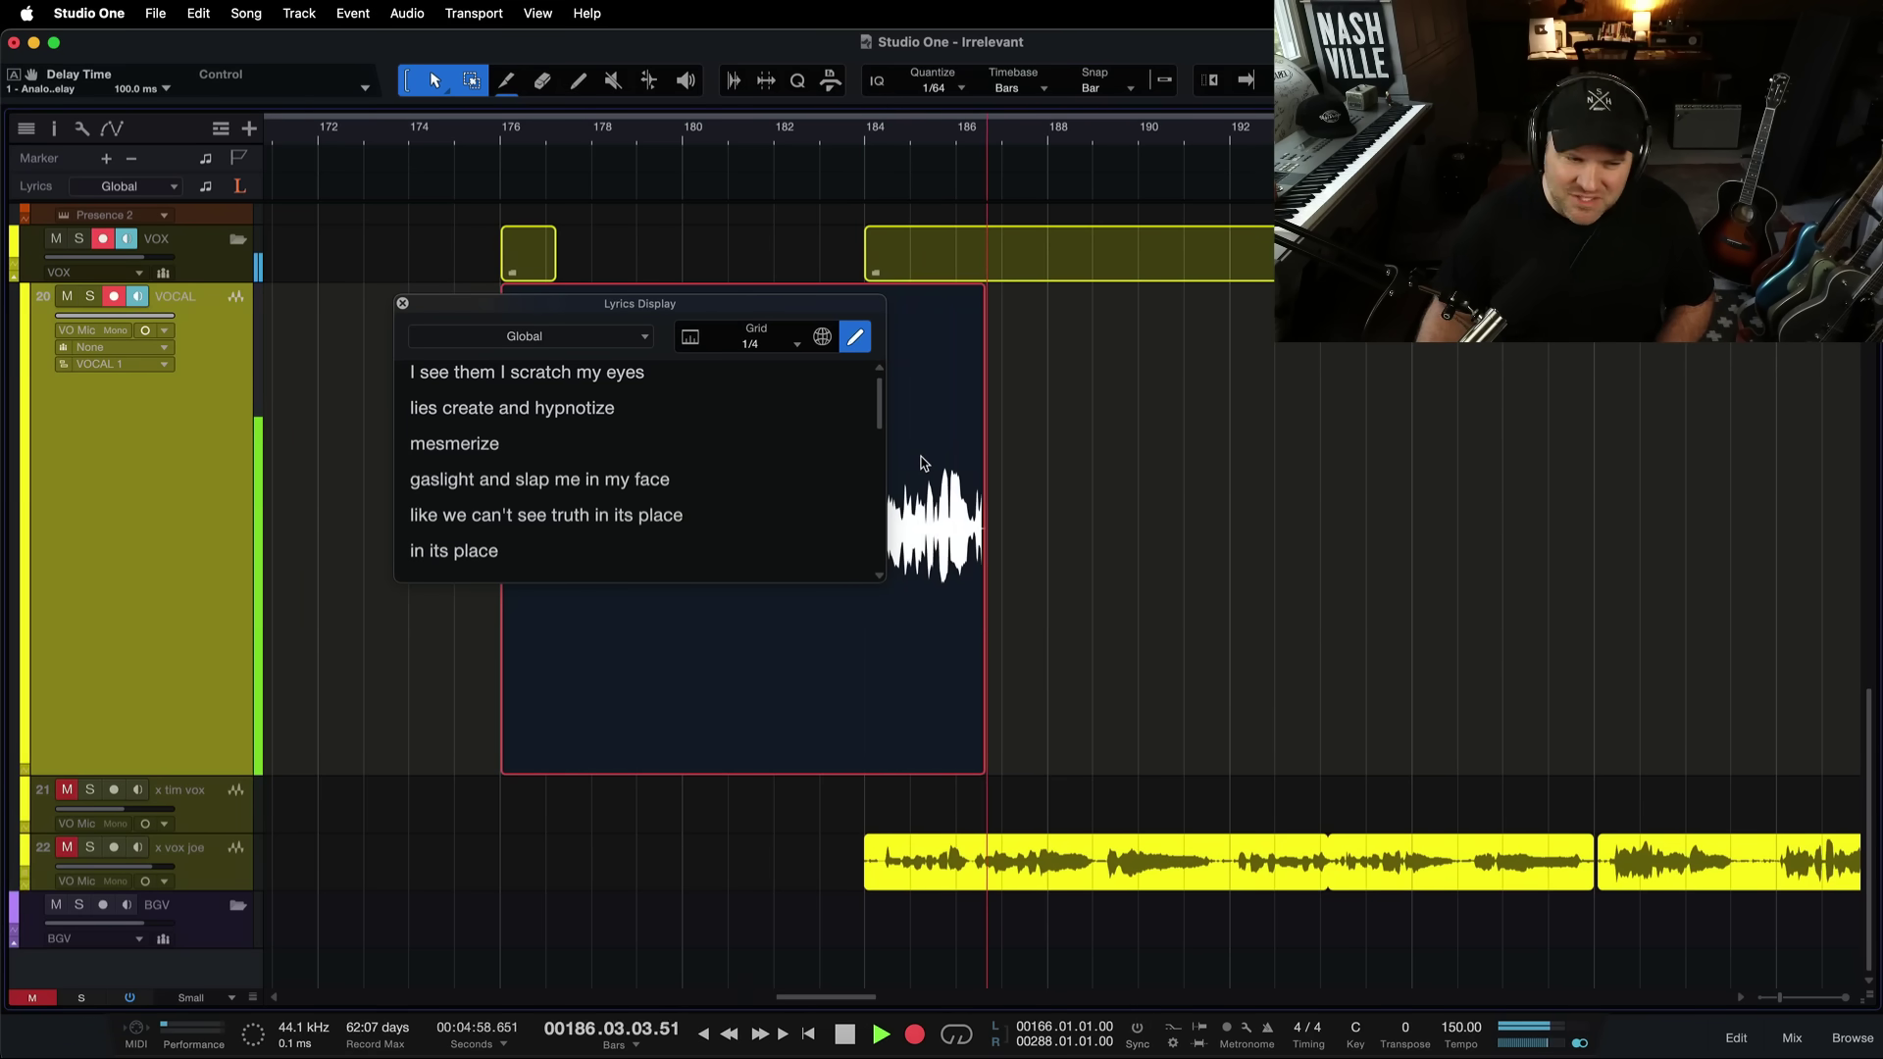
{"action": "key", "text": "F3"}
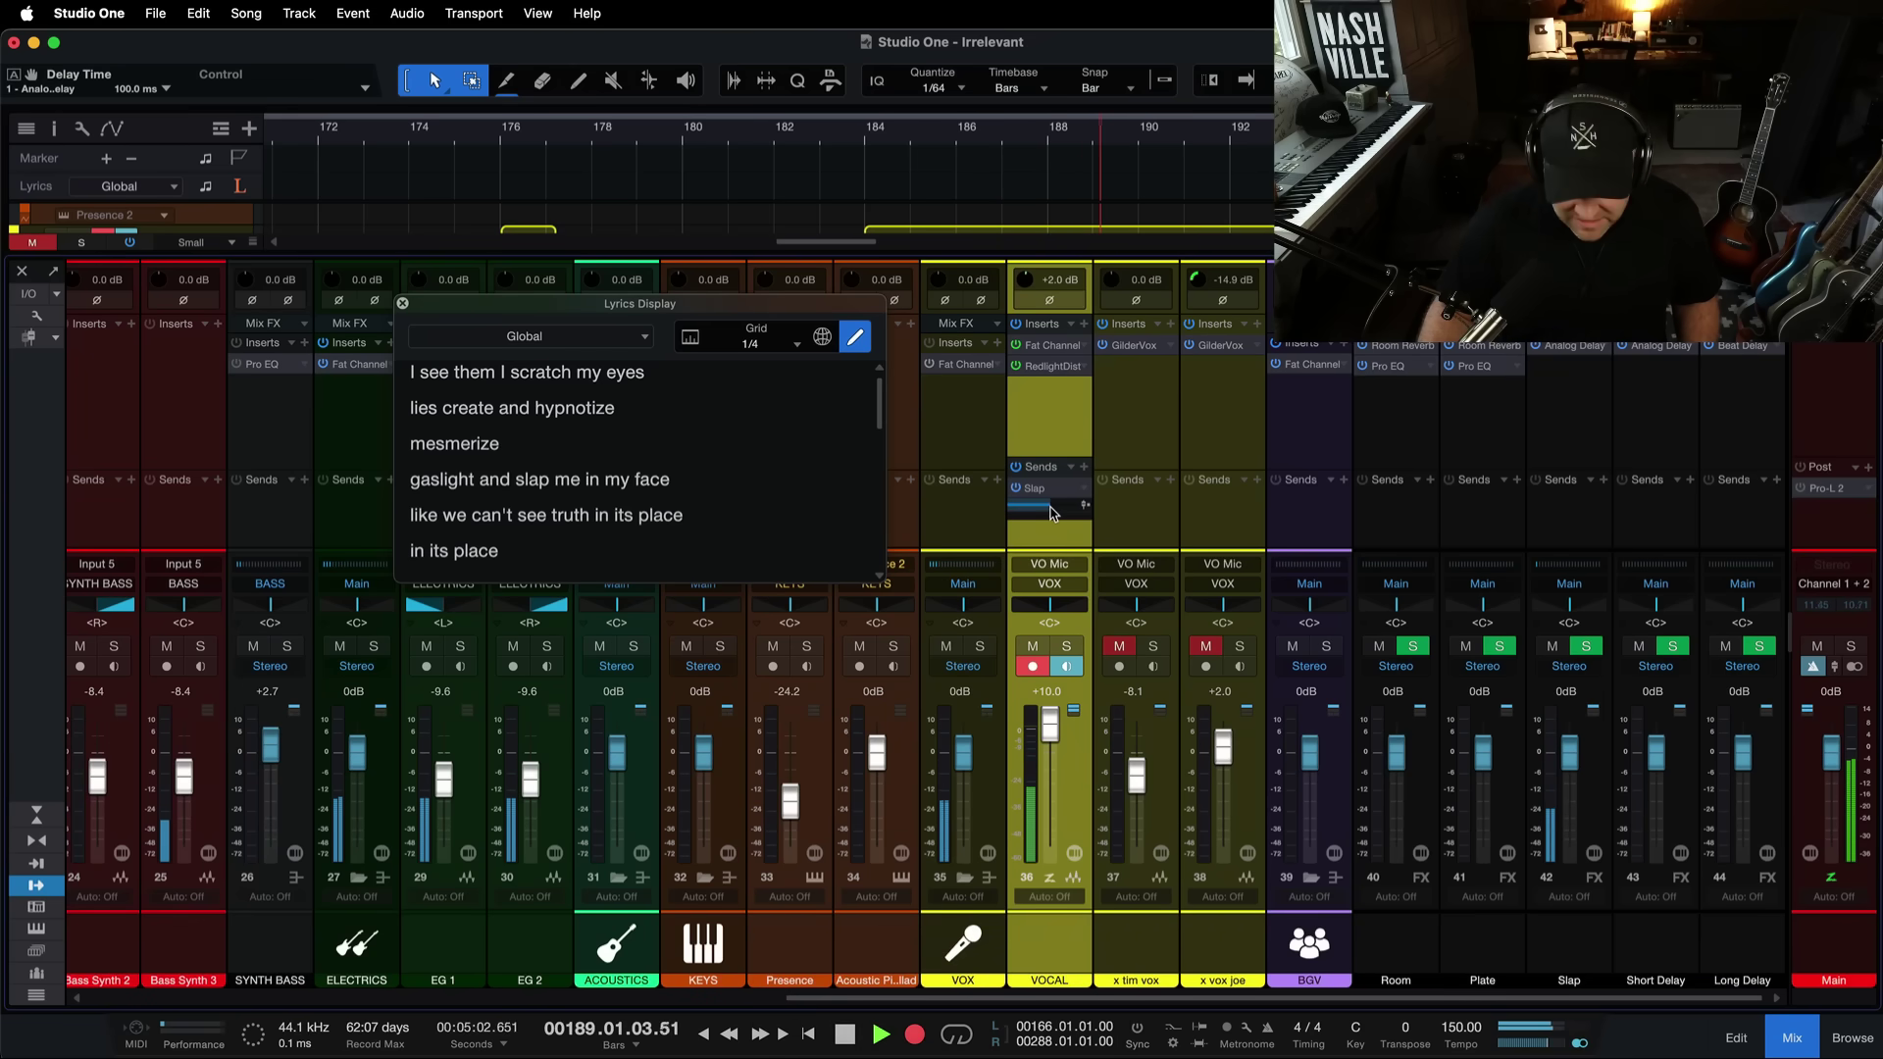
{"action": "mouse_move", "coordinate": [1052, 512]}
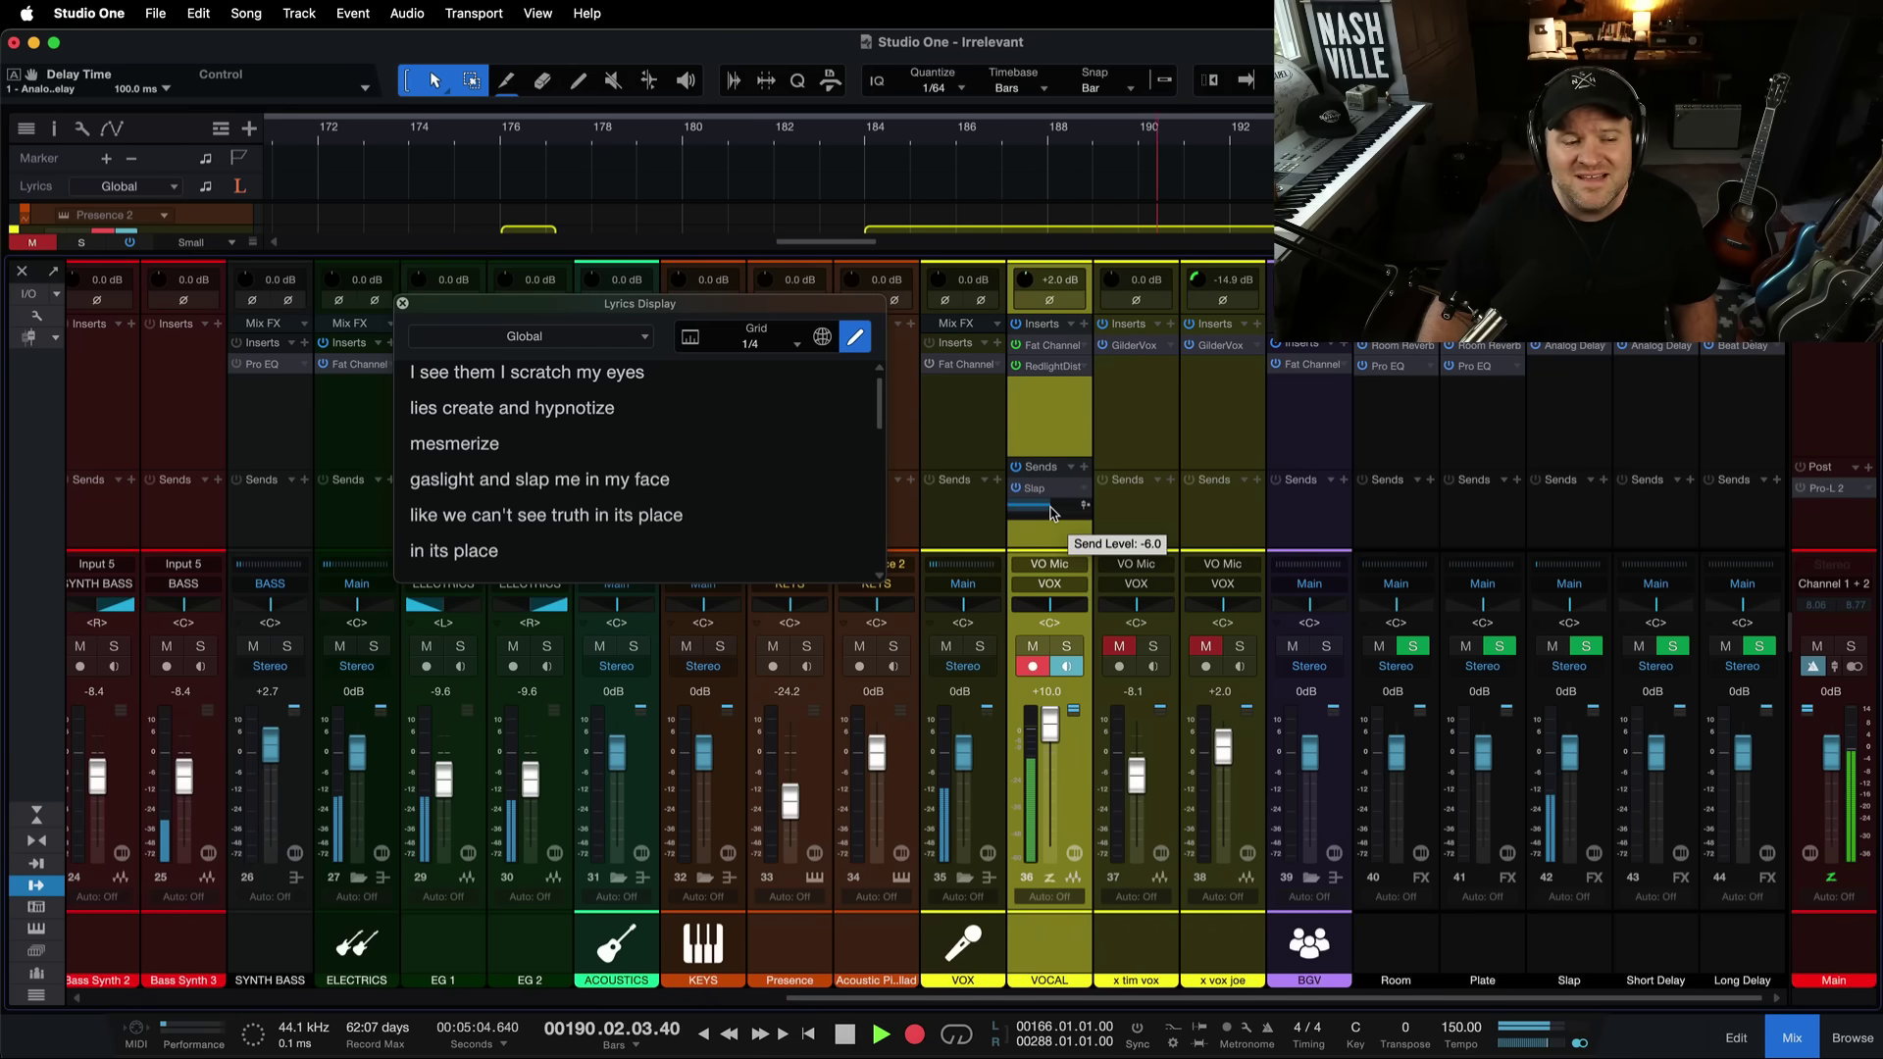
{"action": "left_click_drag", "start_coordinate": [1052, 512], "coordinate": [1041, 512]}
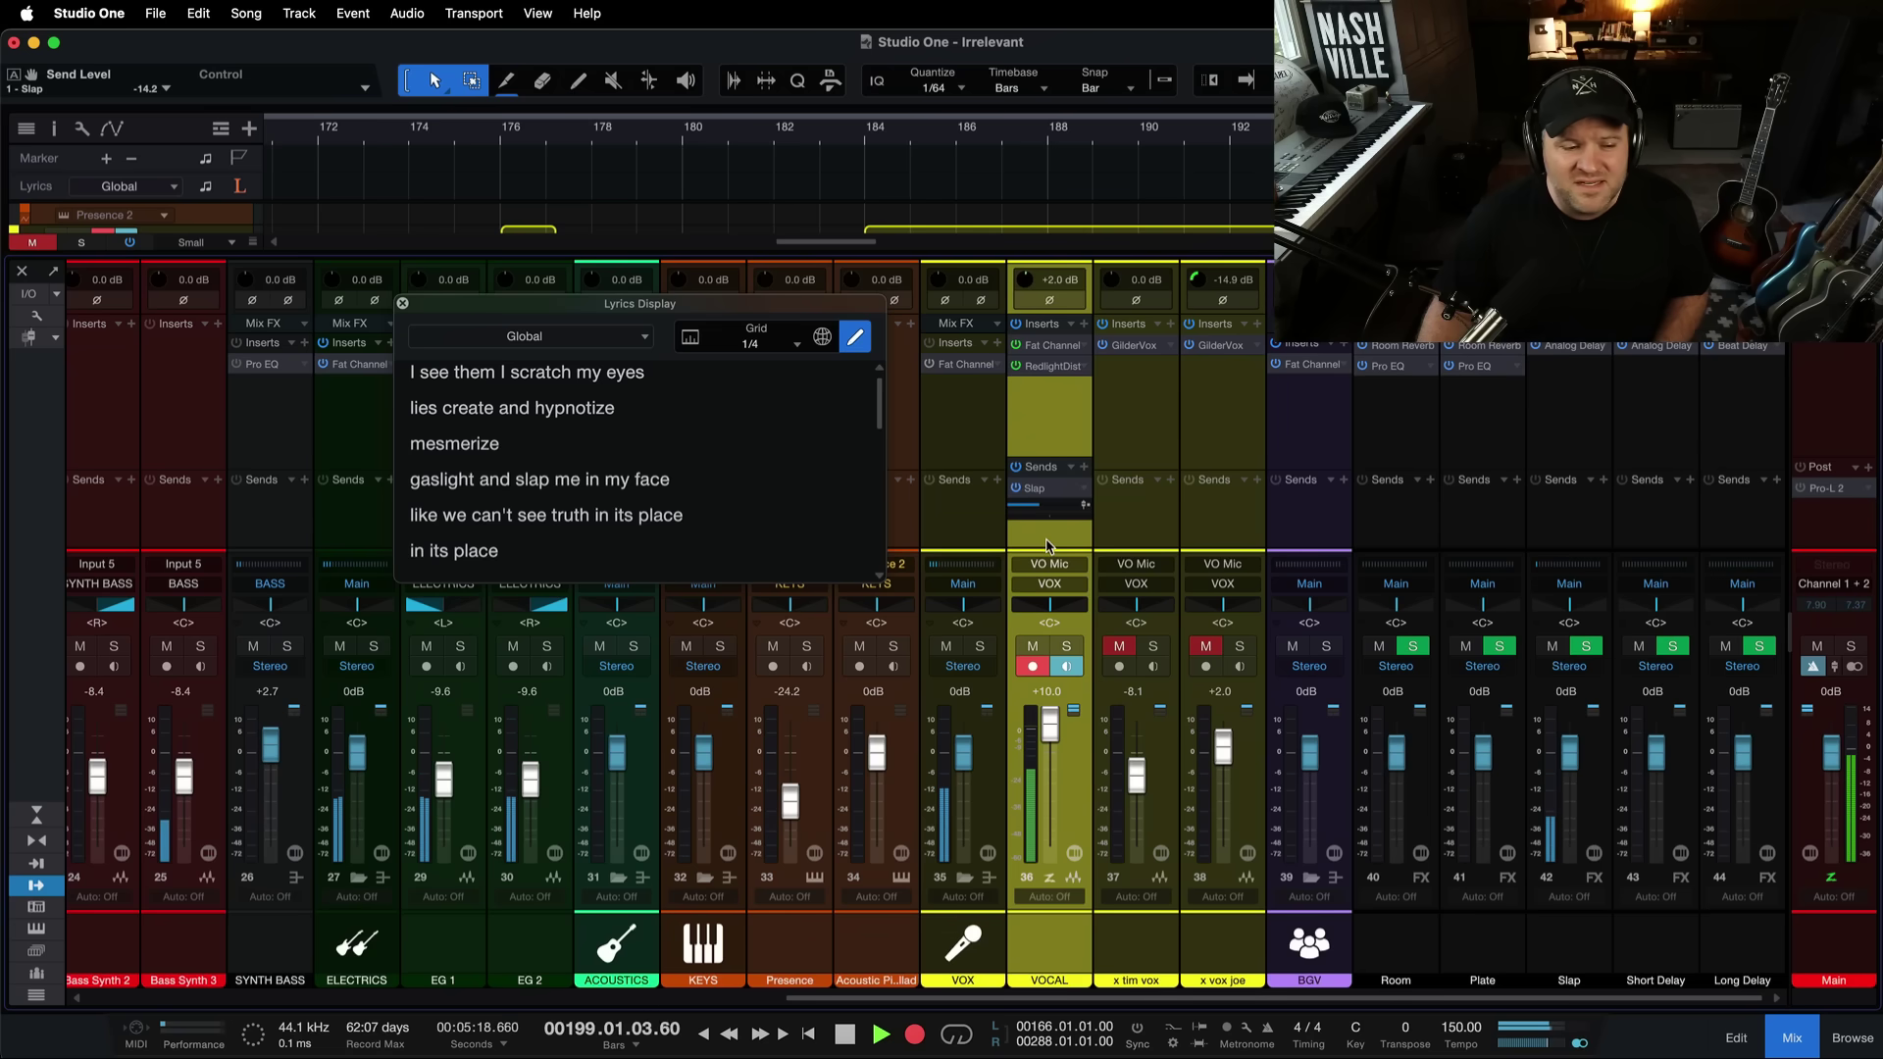
{"action": "key", "text": "space"}
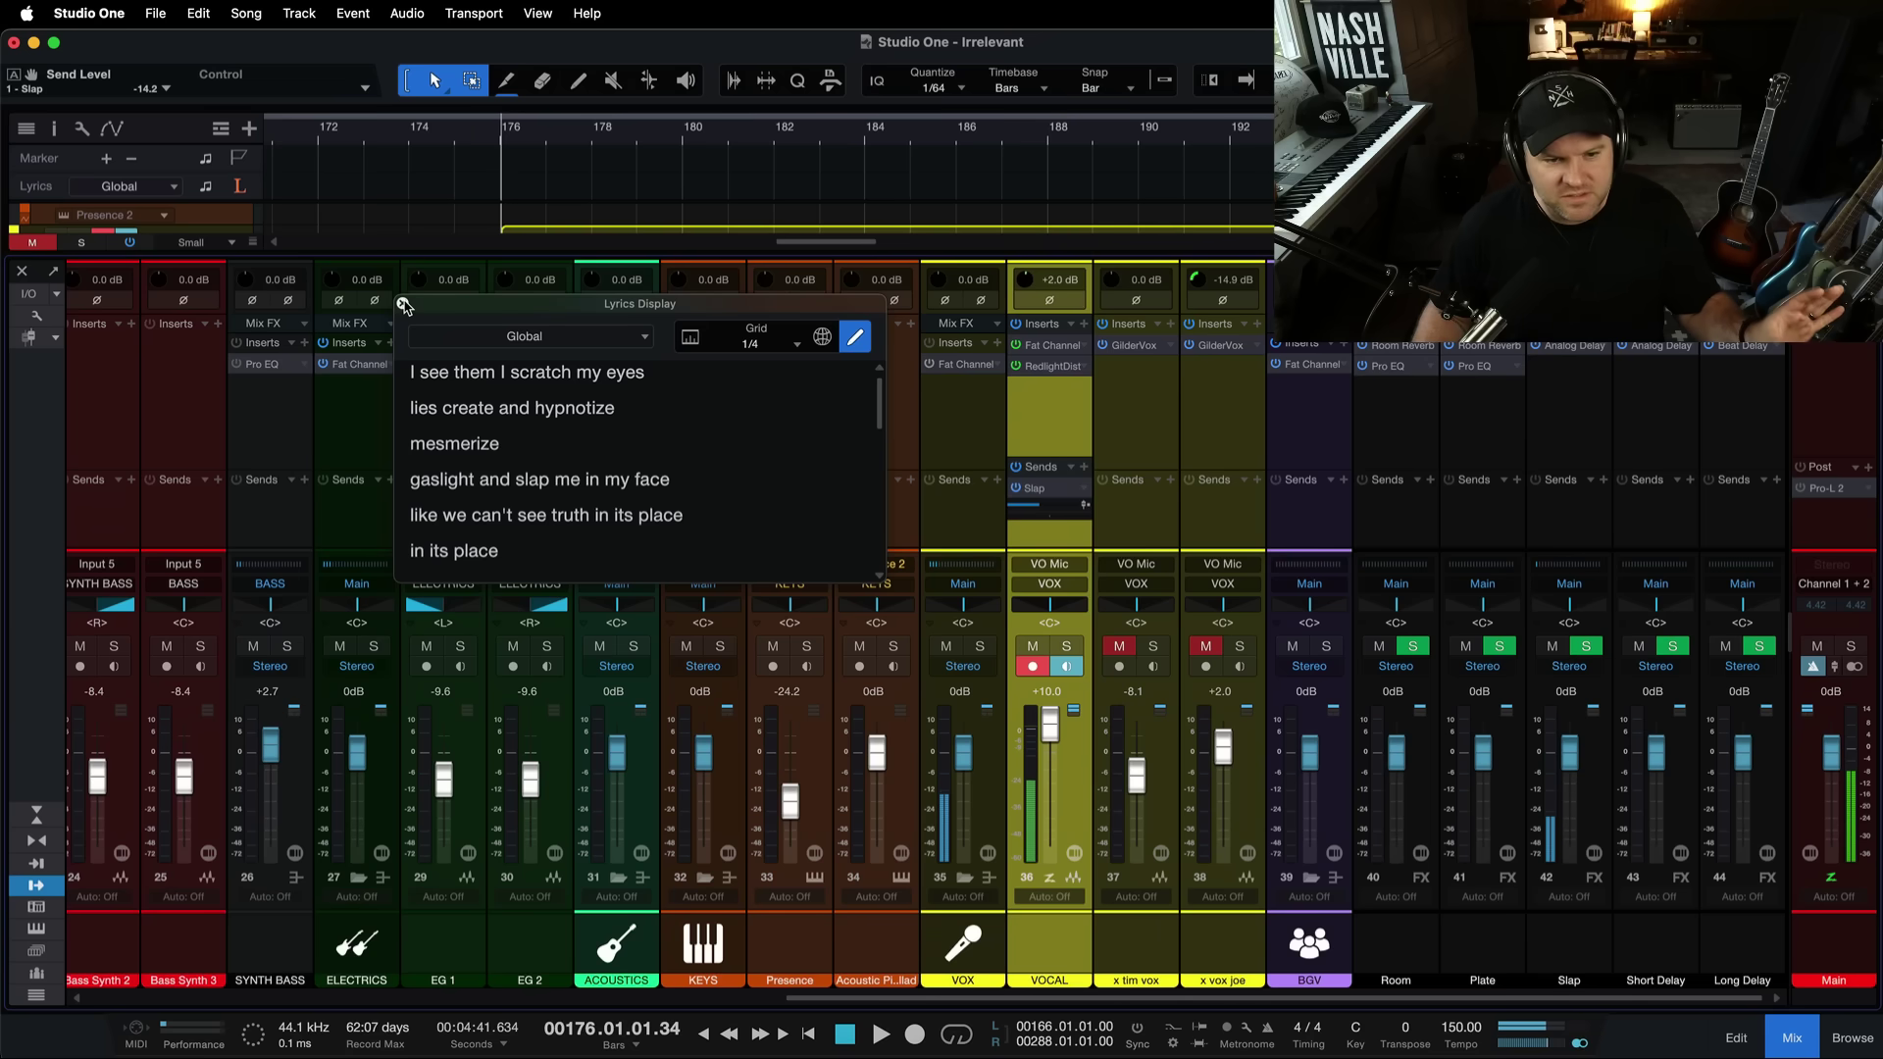
Close the lyrics display, bypass the VOCAL channel's inserts and Slap send, and return to the arrangement.
{"action": "left_click", "coordinate": [402, 306]}
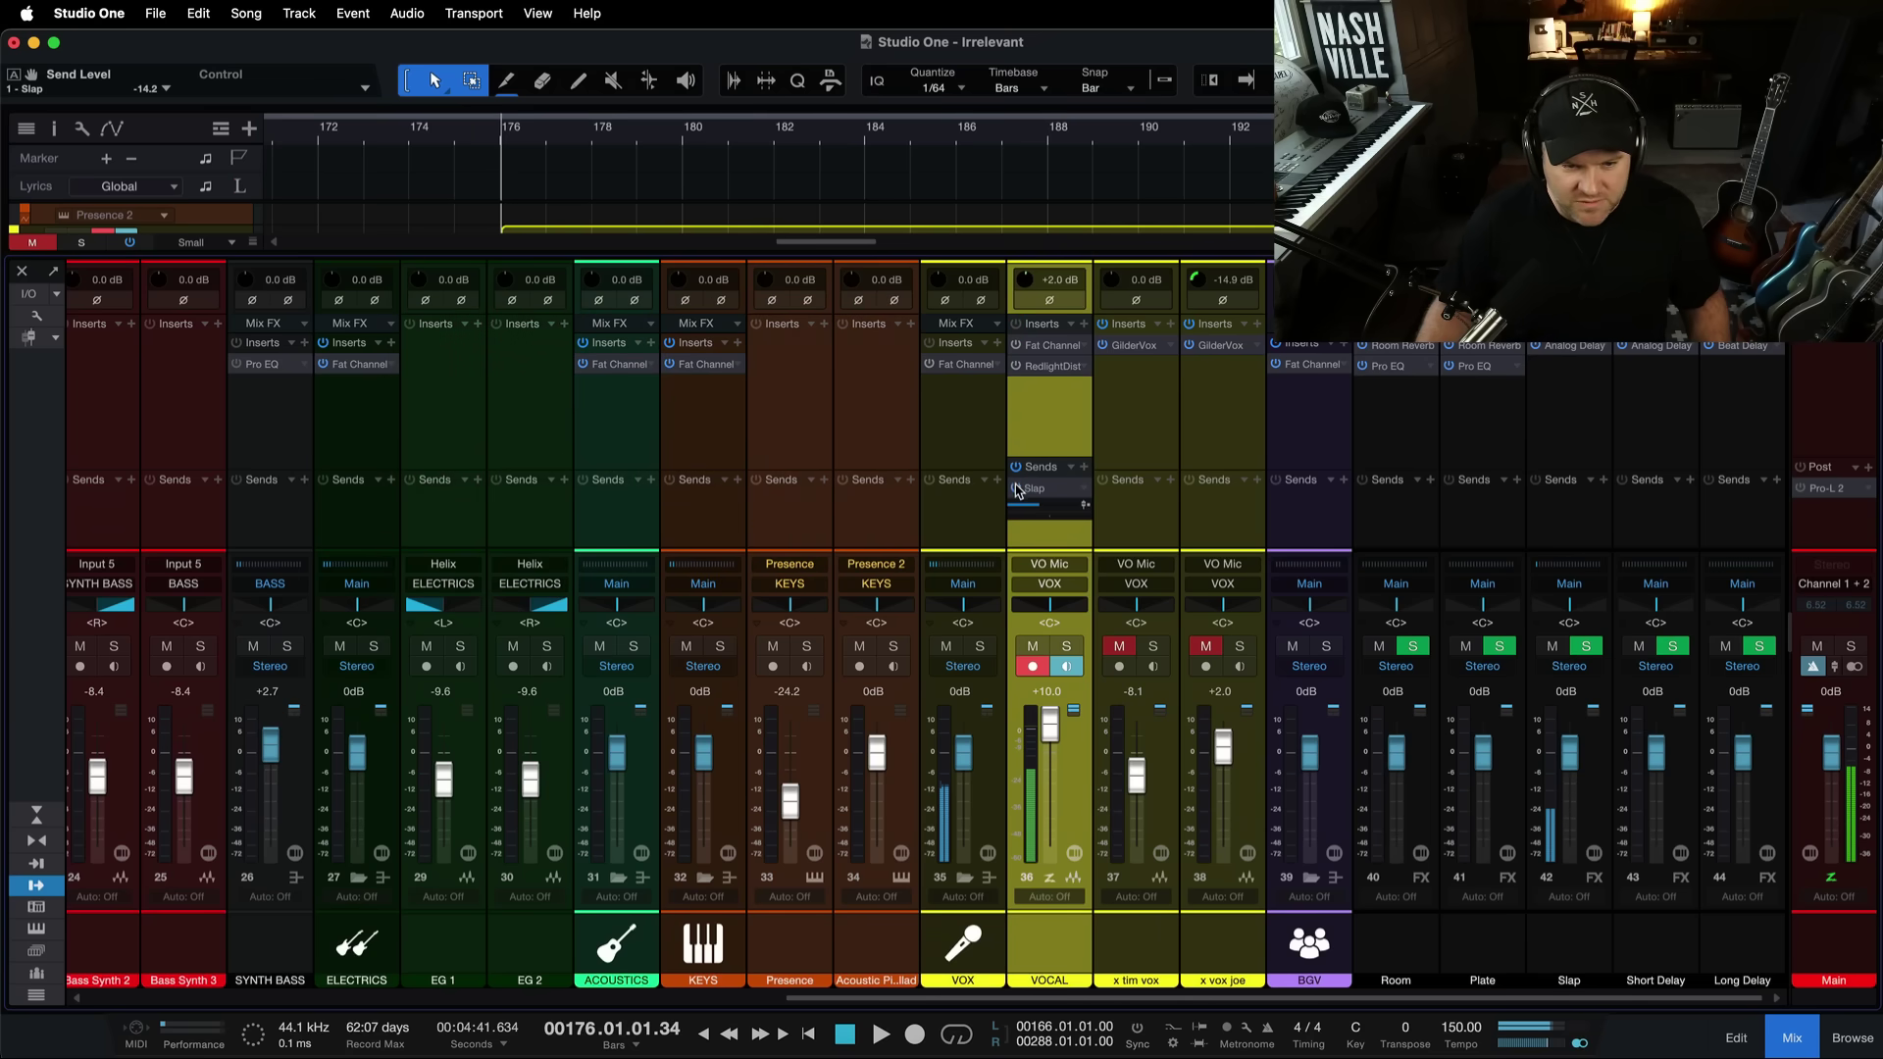
{"action": "left_click", "coordinate": [1017, 488]}
{"action": "key", "text": "F3"}
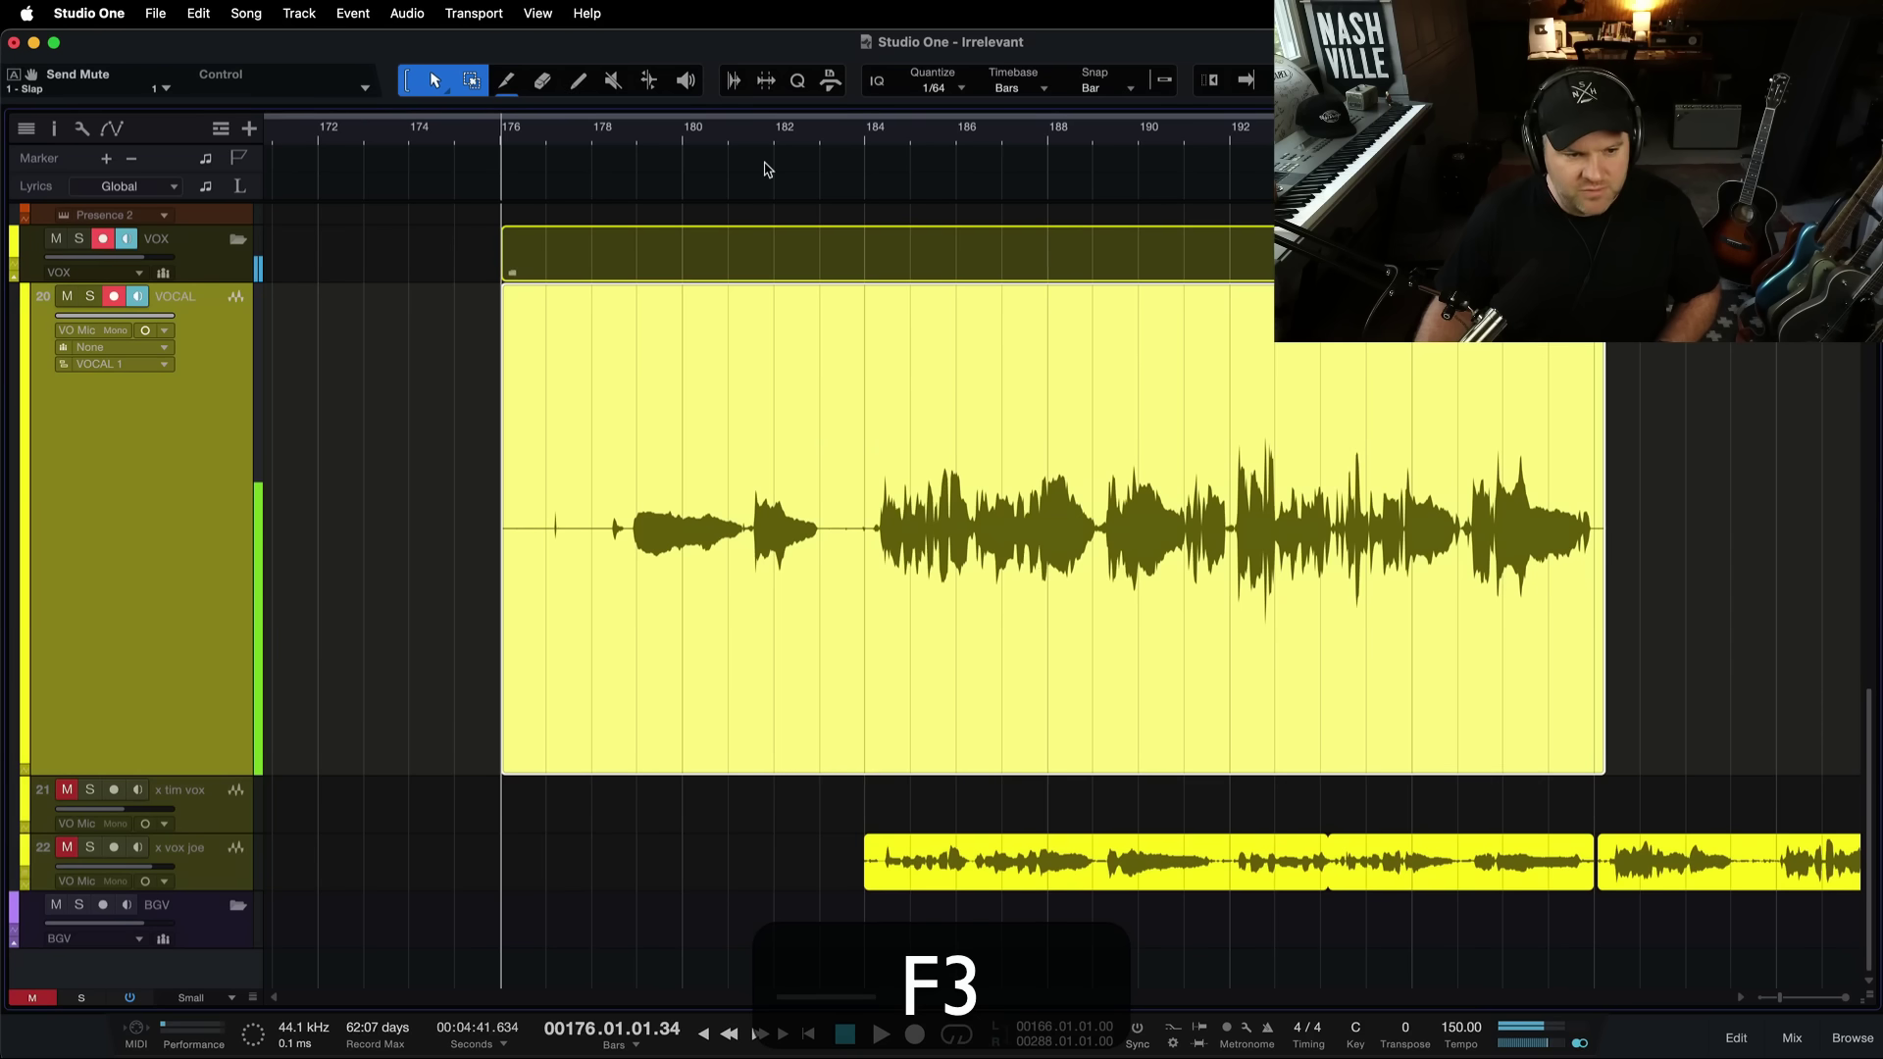
Turn off record arm and monitoring on the VOCAL track and play back the dry take from about bar 179.
{"action": "left_click", "coordinate": [633, 134]}
{"action": "left_click", "coordinate": [126, 297]}
{"action": "key", "text": "space"}
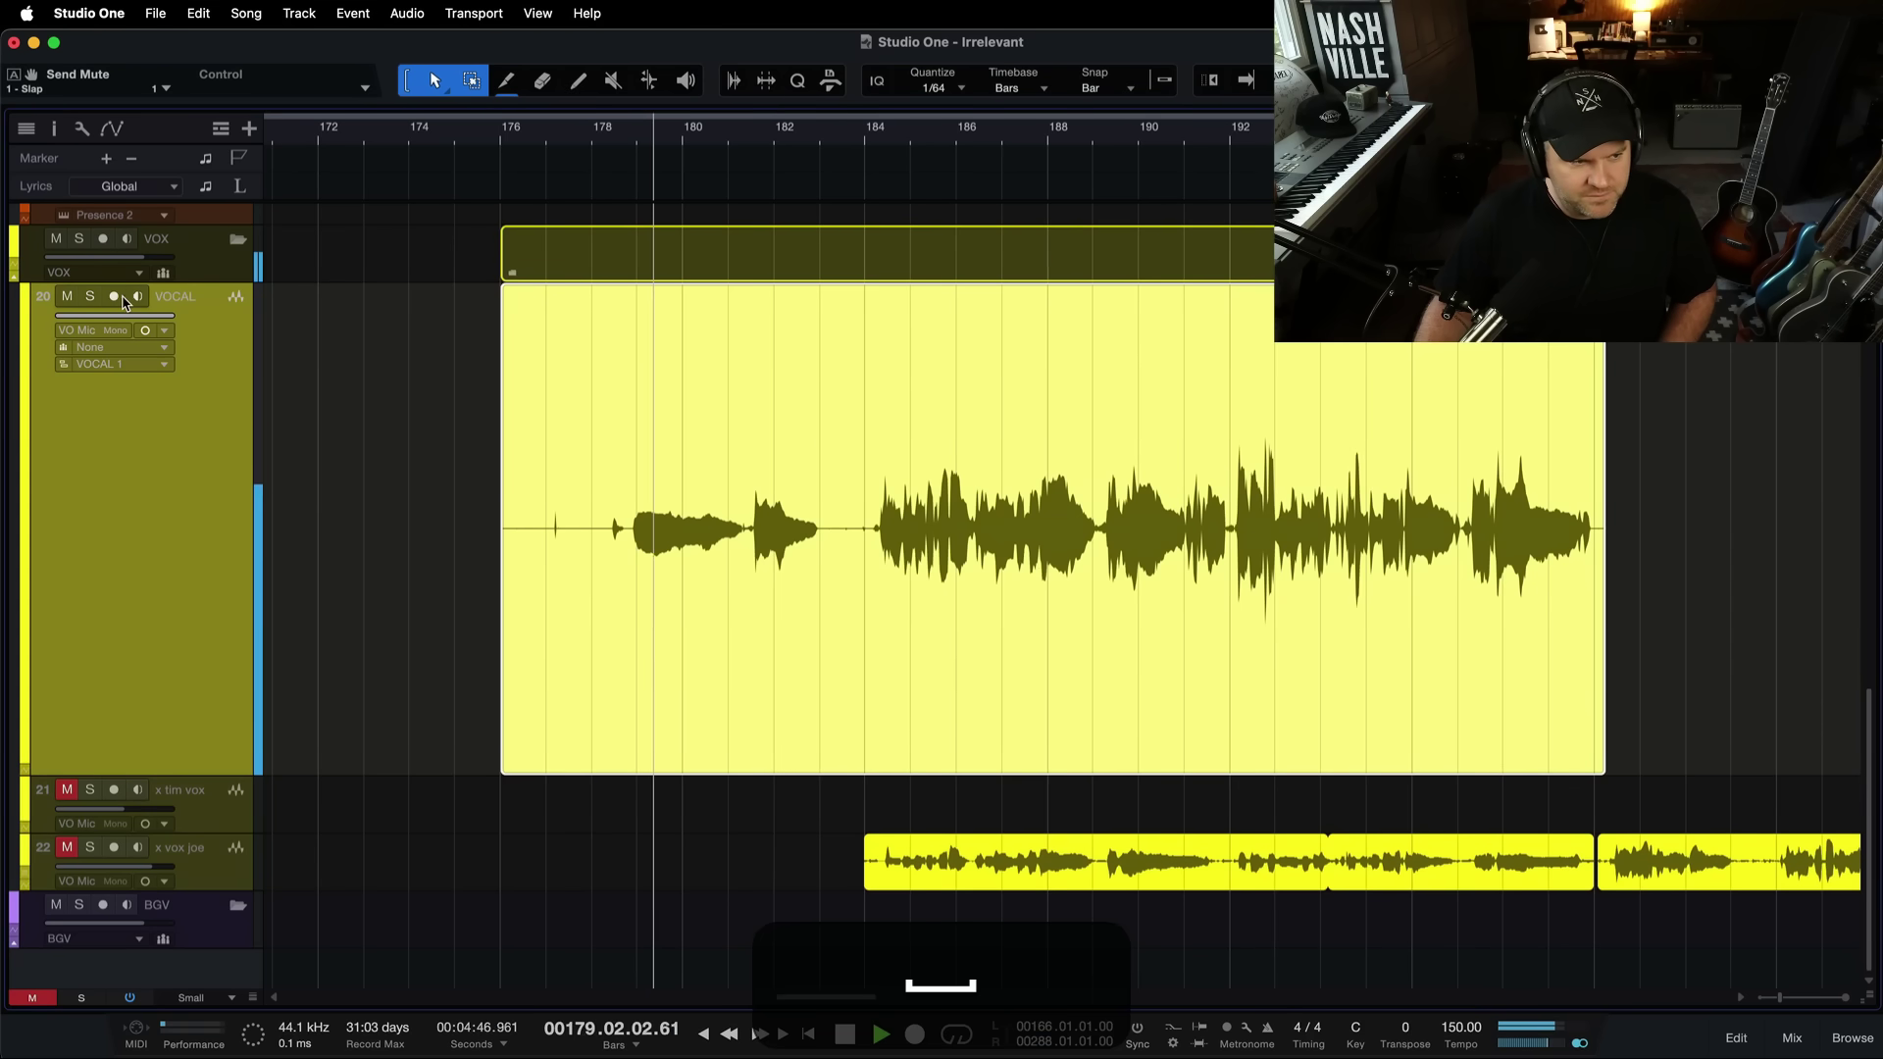
{"action": "key", "text": "space"}
{"action": "key", "text": "space"}
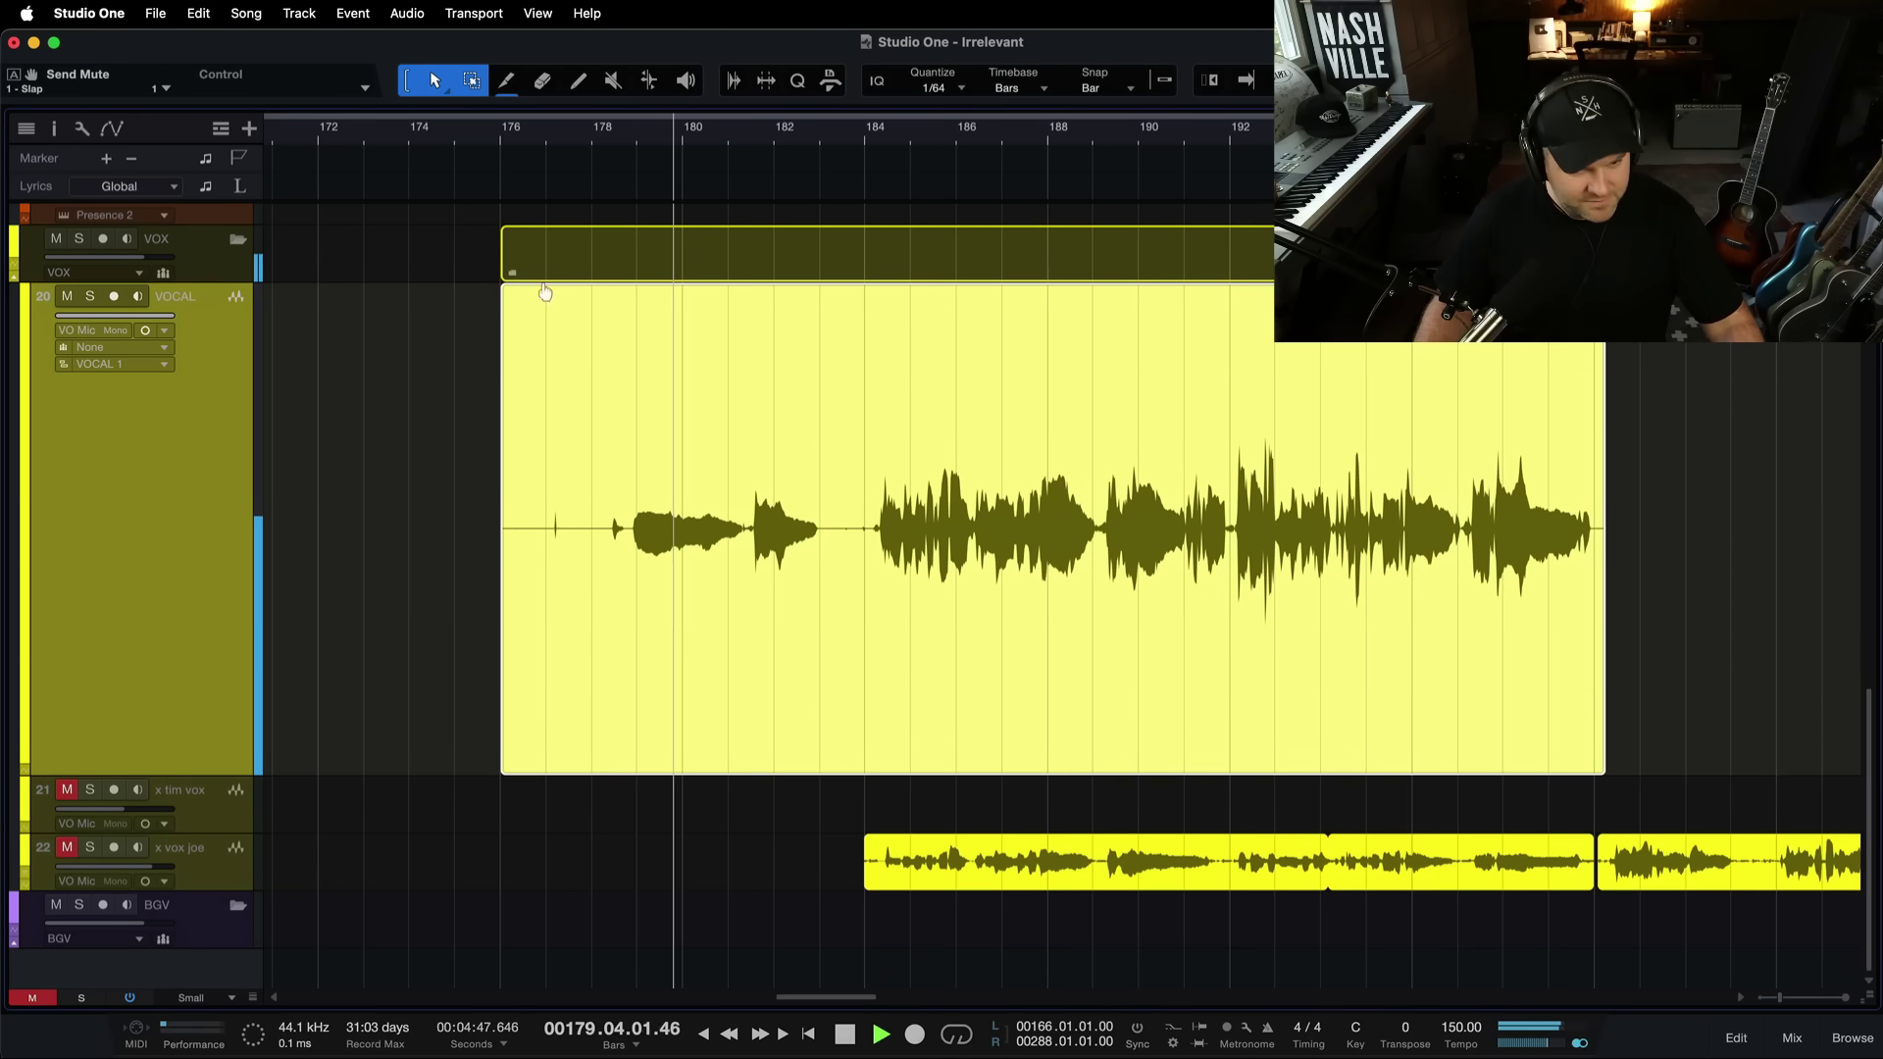
Listen to the take from bar 184 with VOCAL soloed, set its volume to about +2.1 dB, and stop playback.
{"action": "left_click", "coordinate": [863, 147]}
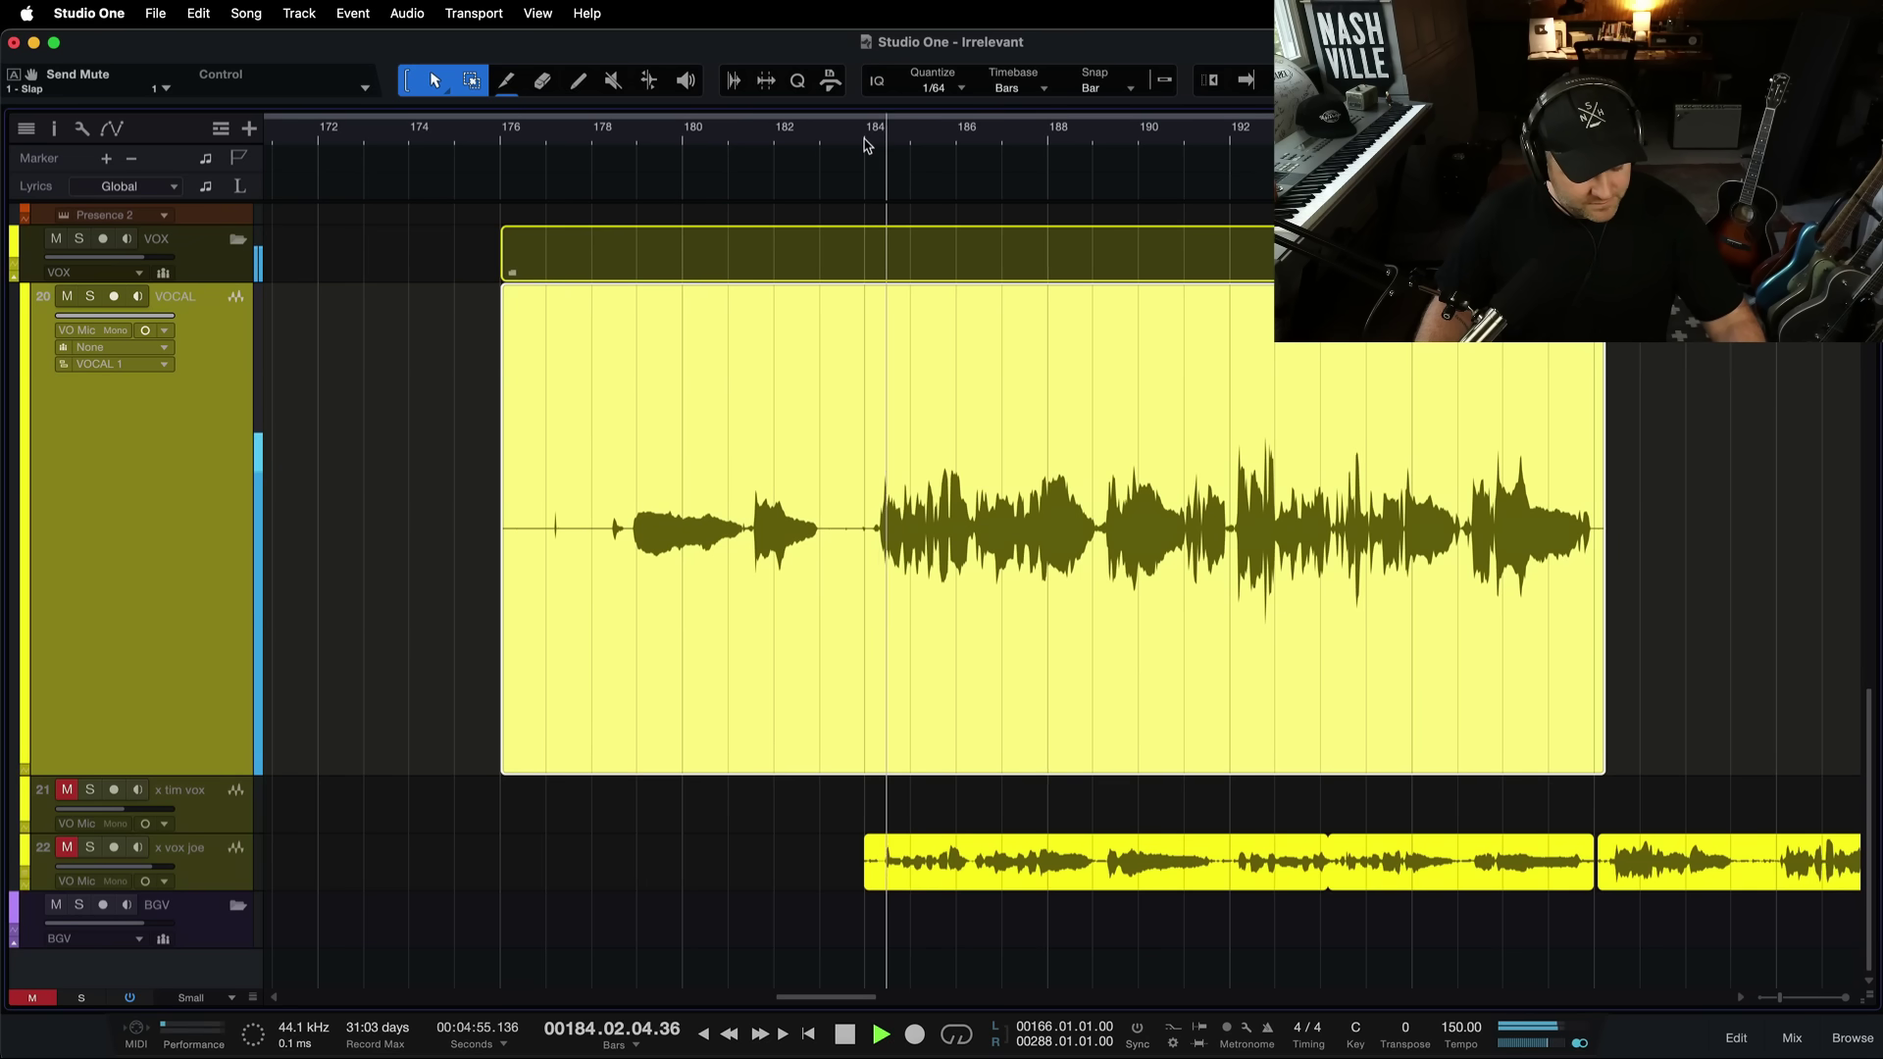
{"action": "key", "text": "s"}
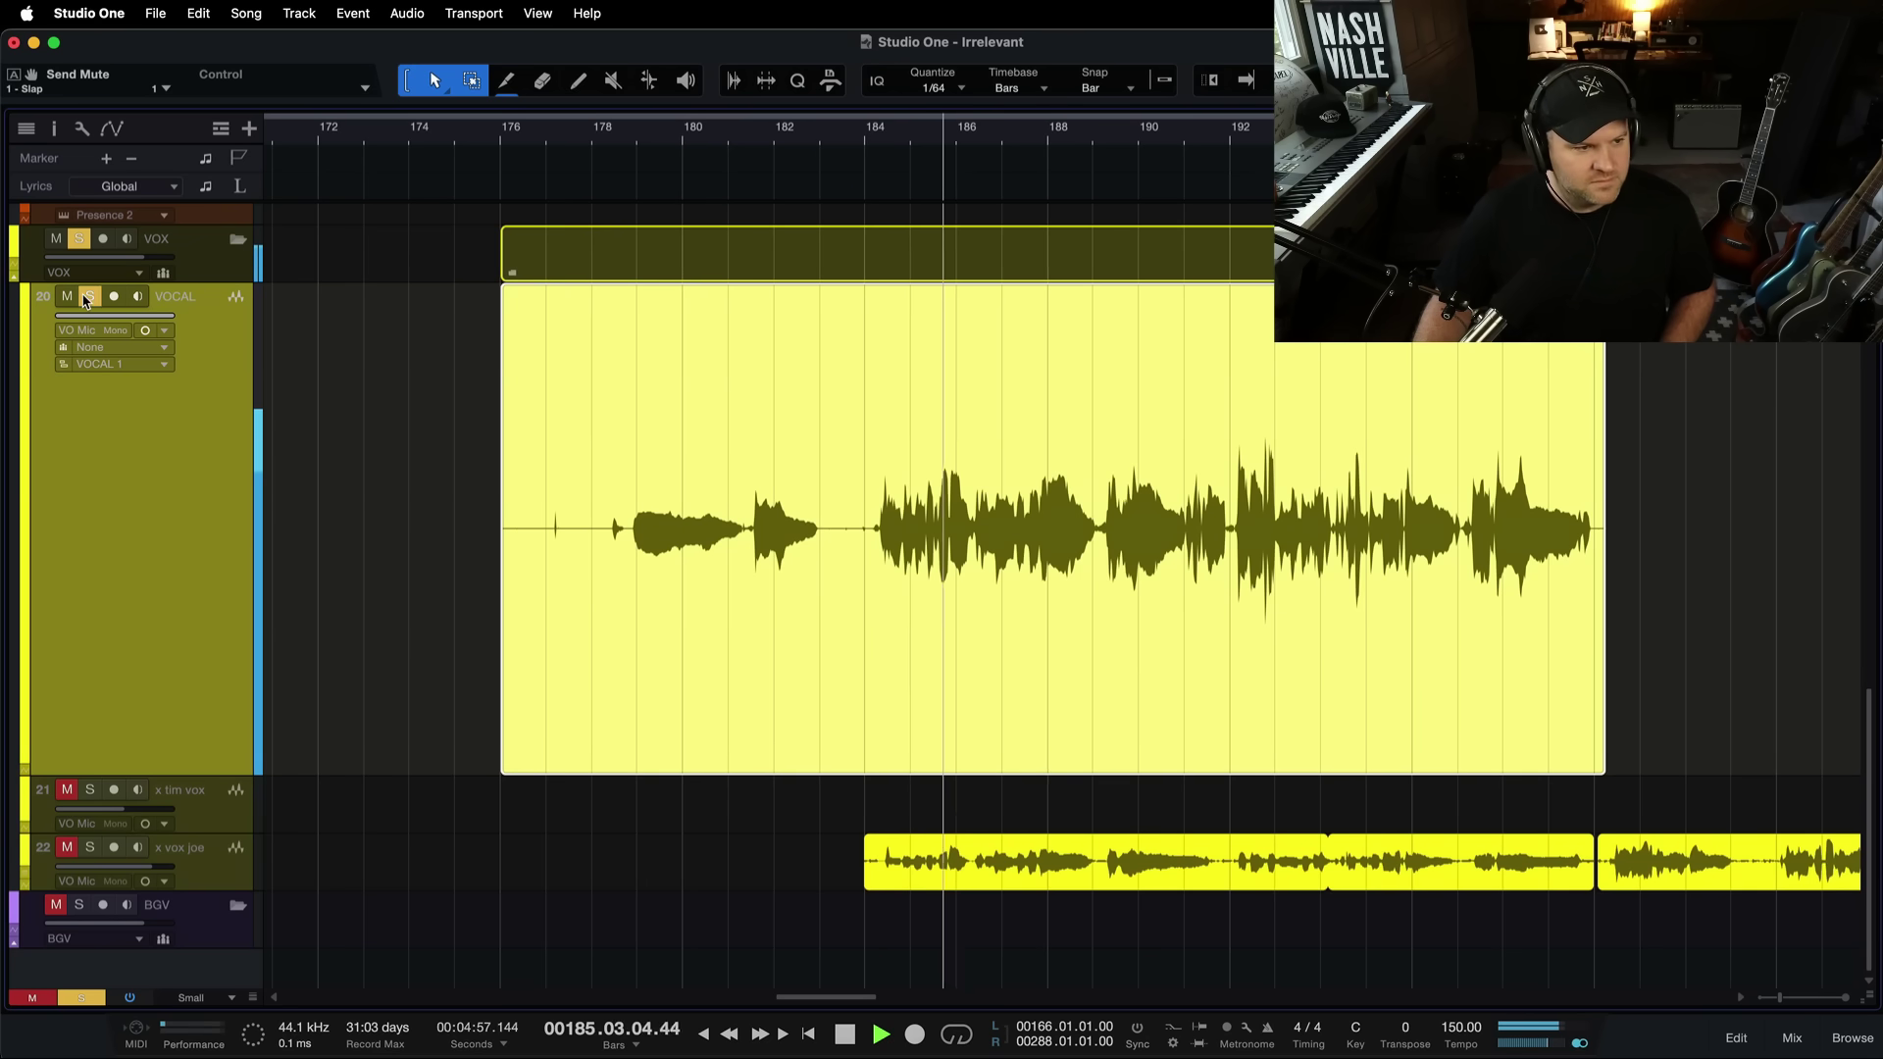
{"action": "left_click_drag", "start_coordinate": [146, 325], "coordinate": [124, 321]}
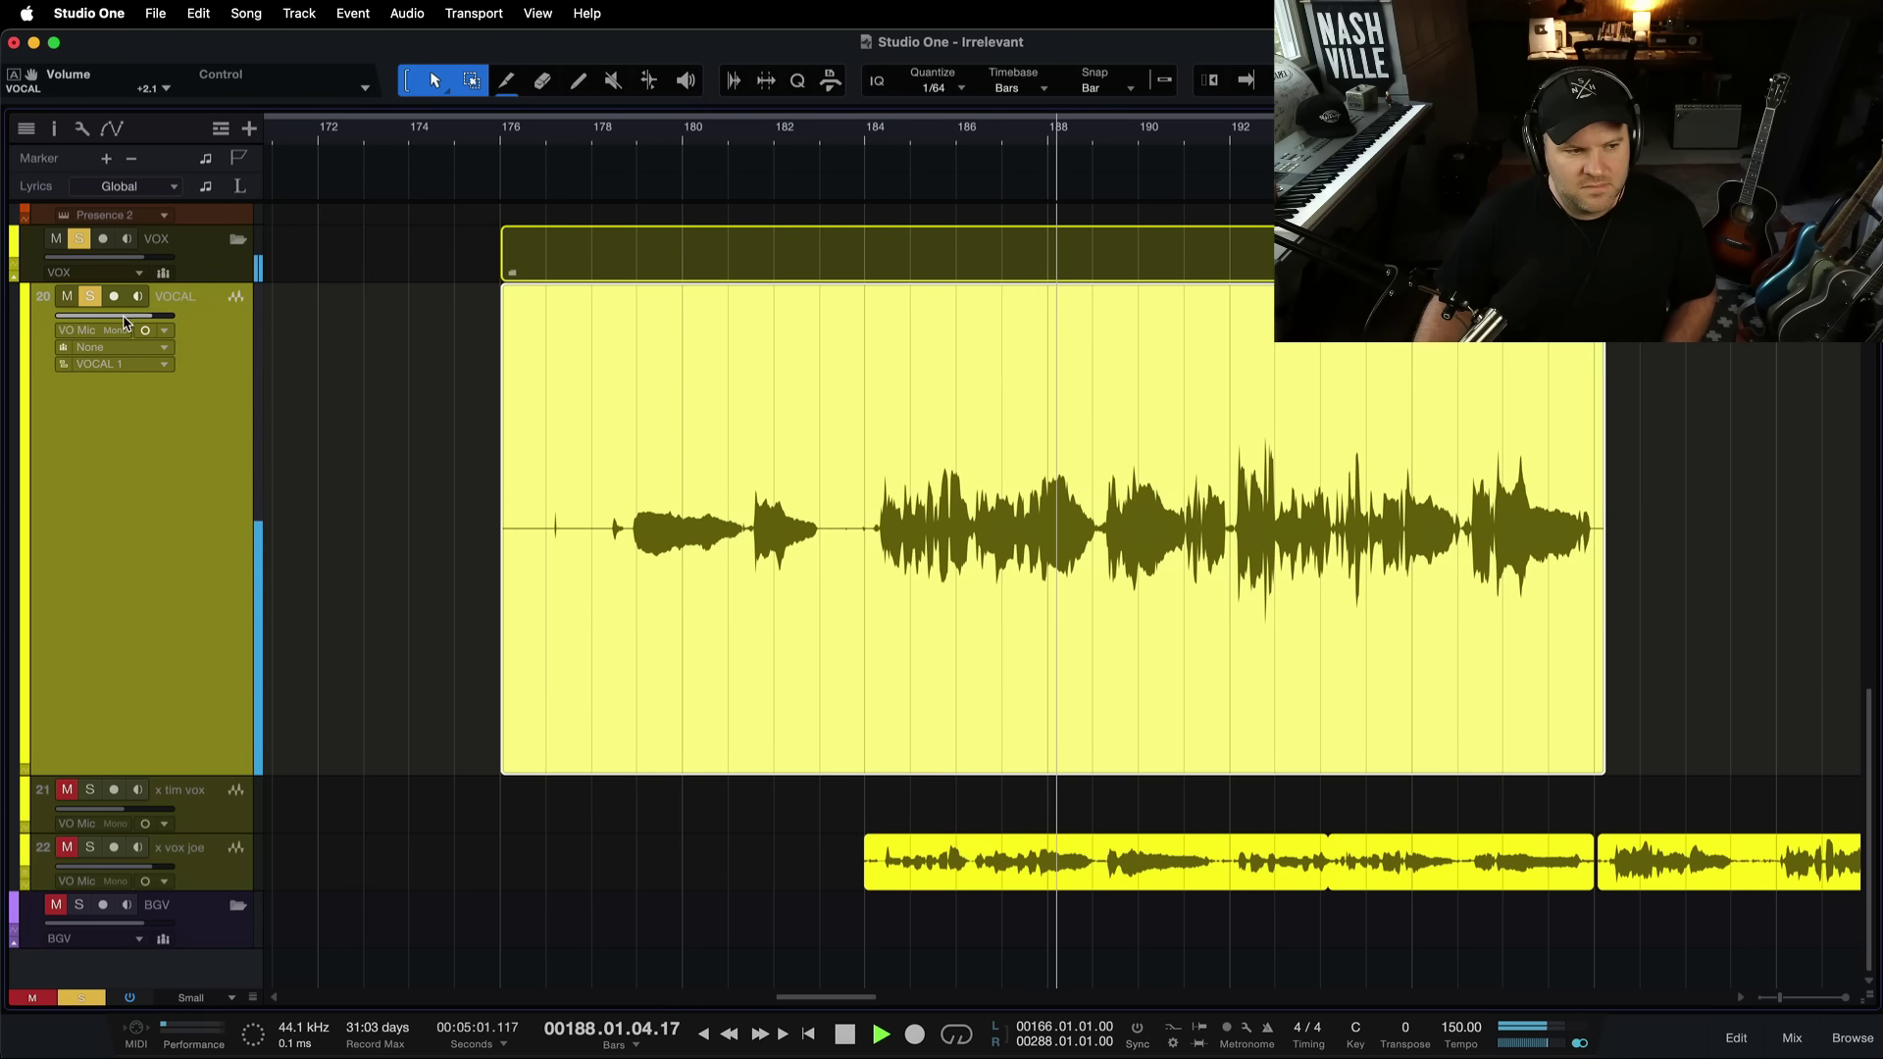
{"action": "key", "text": "space"}
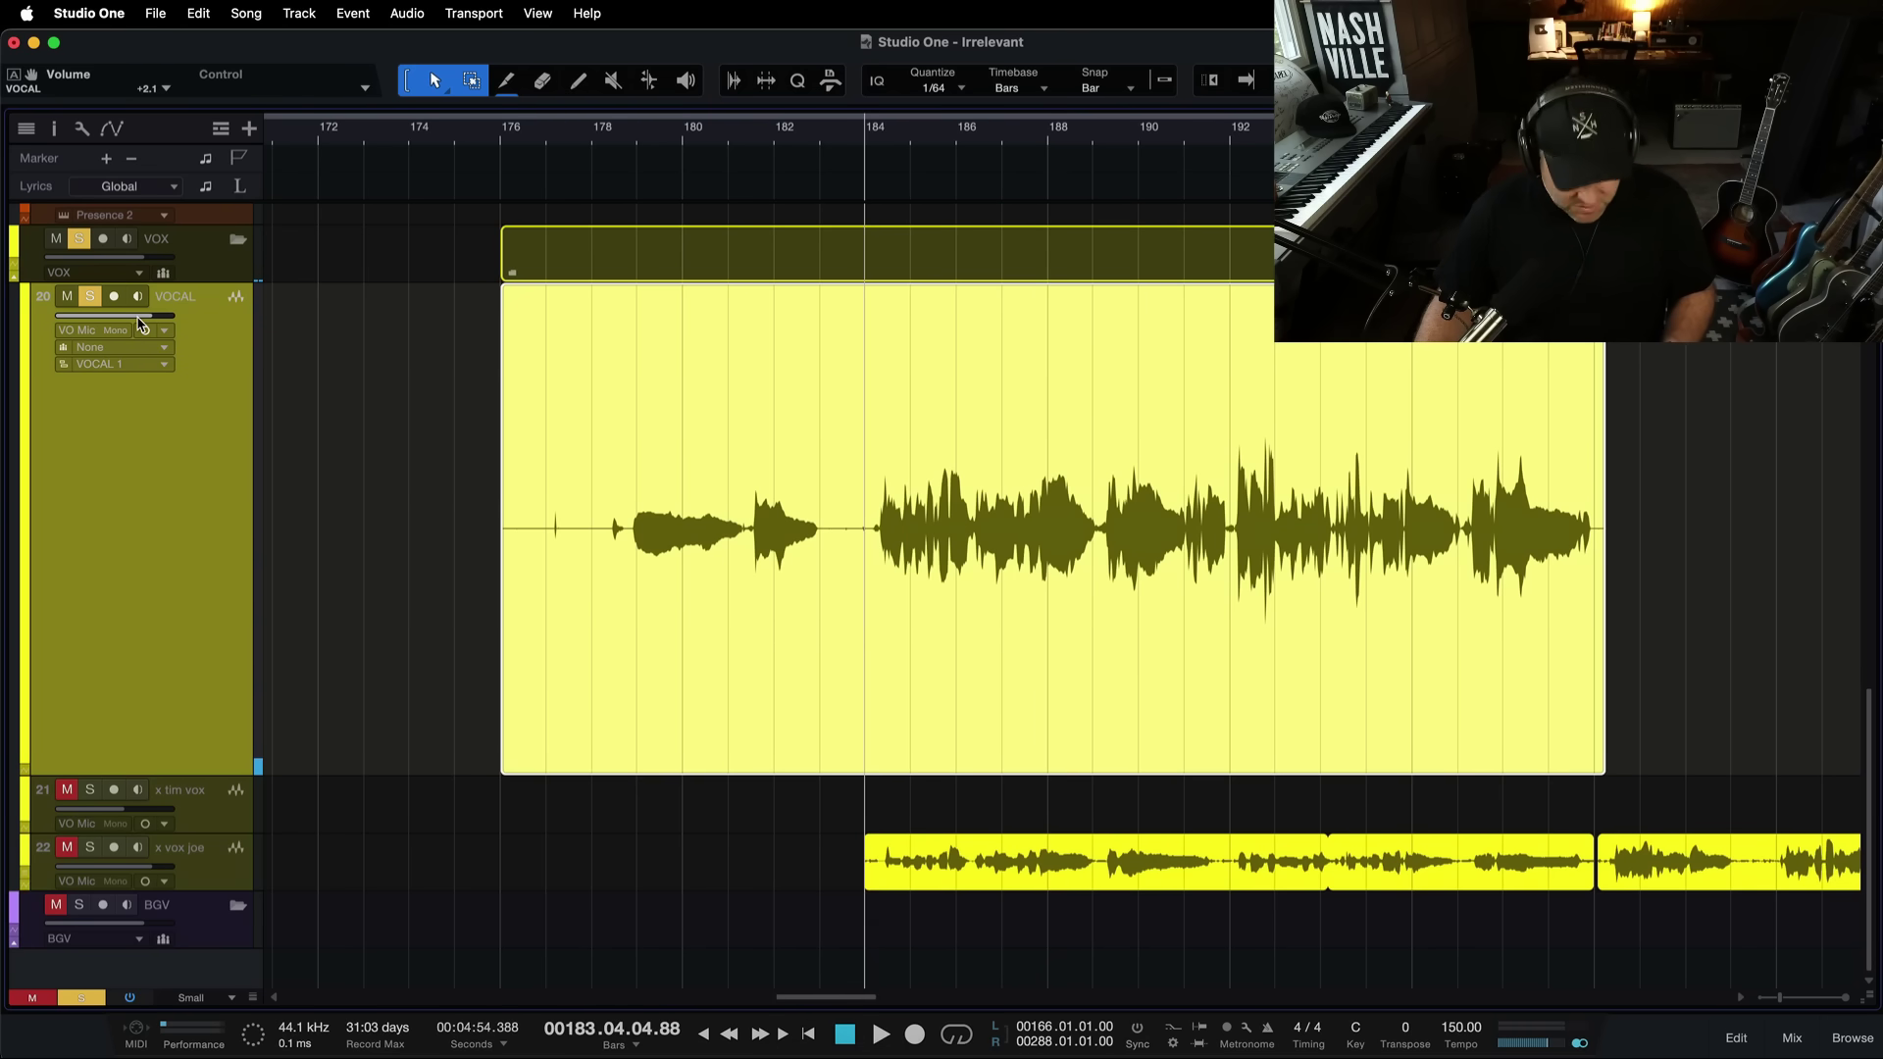
Save the song, re-arm the VOCAL channel with its inserts and Slap send active, and raise its fader to +10 dB.
{"action": "key", "text": "F3"}
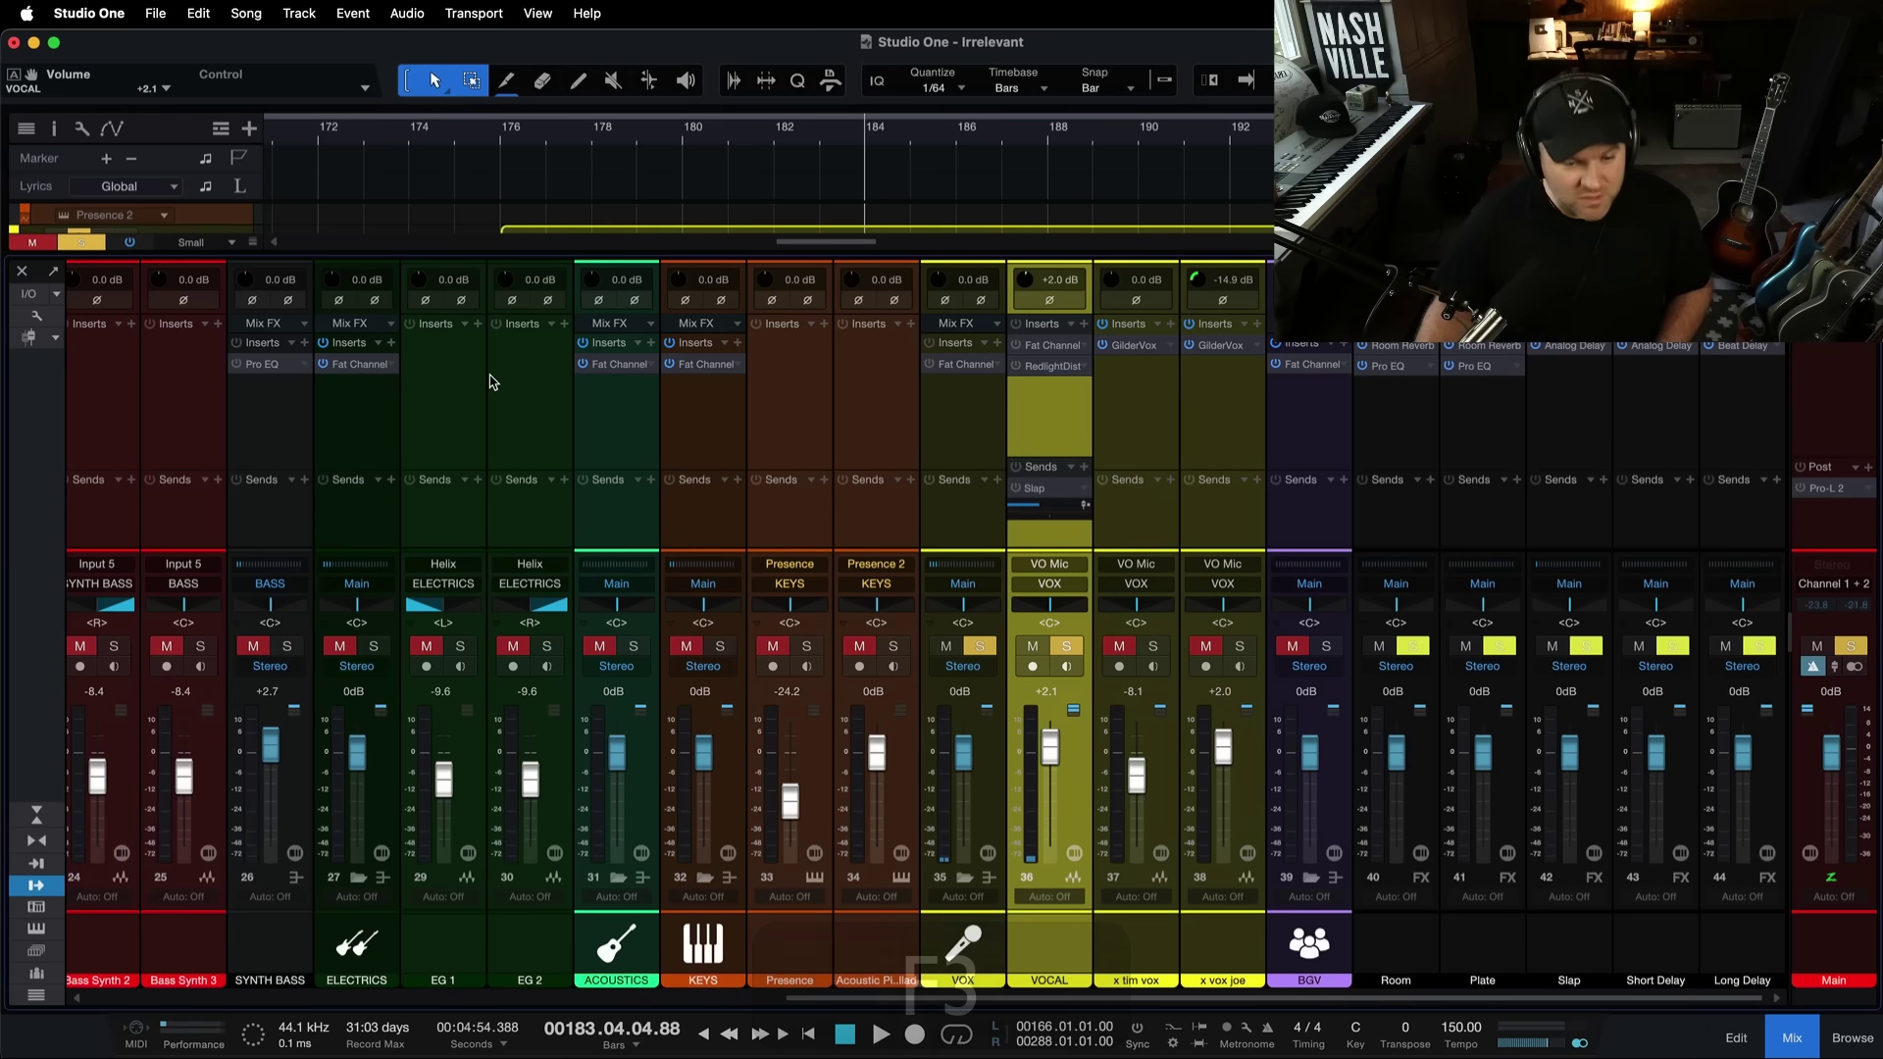
{"action": "key", "text": "super+s"}
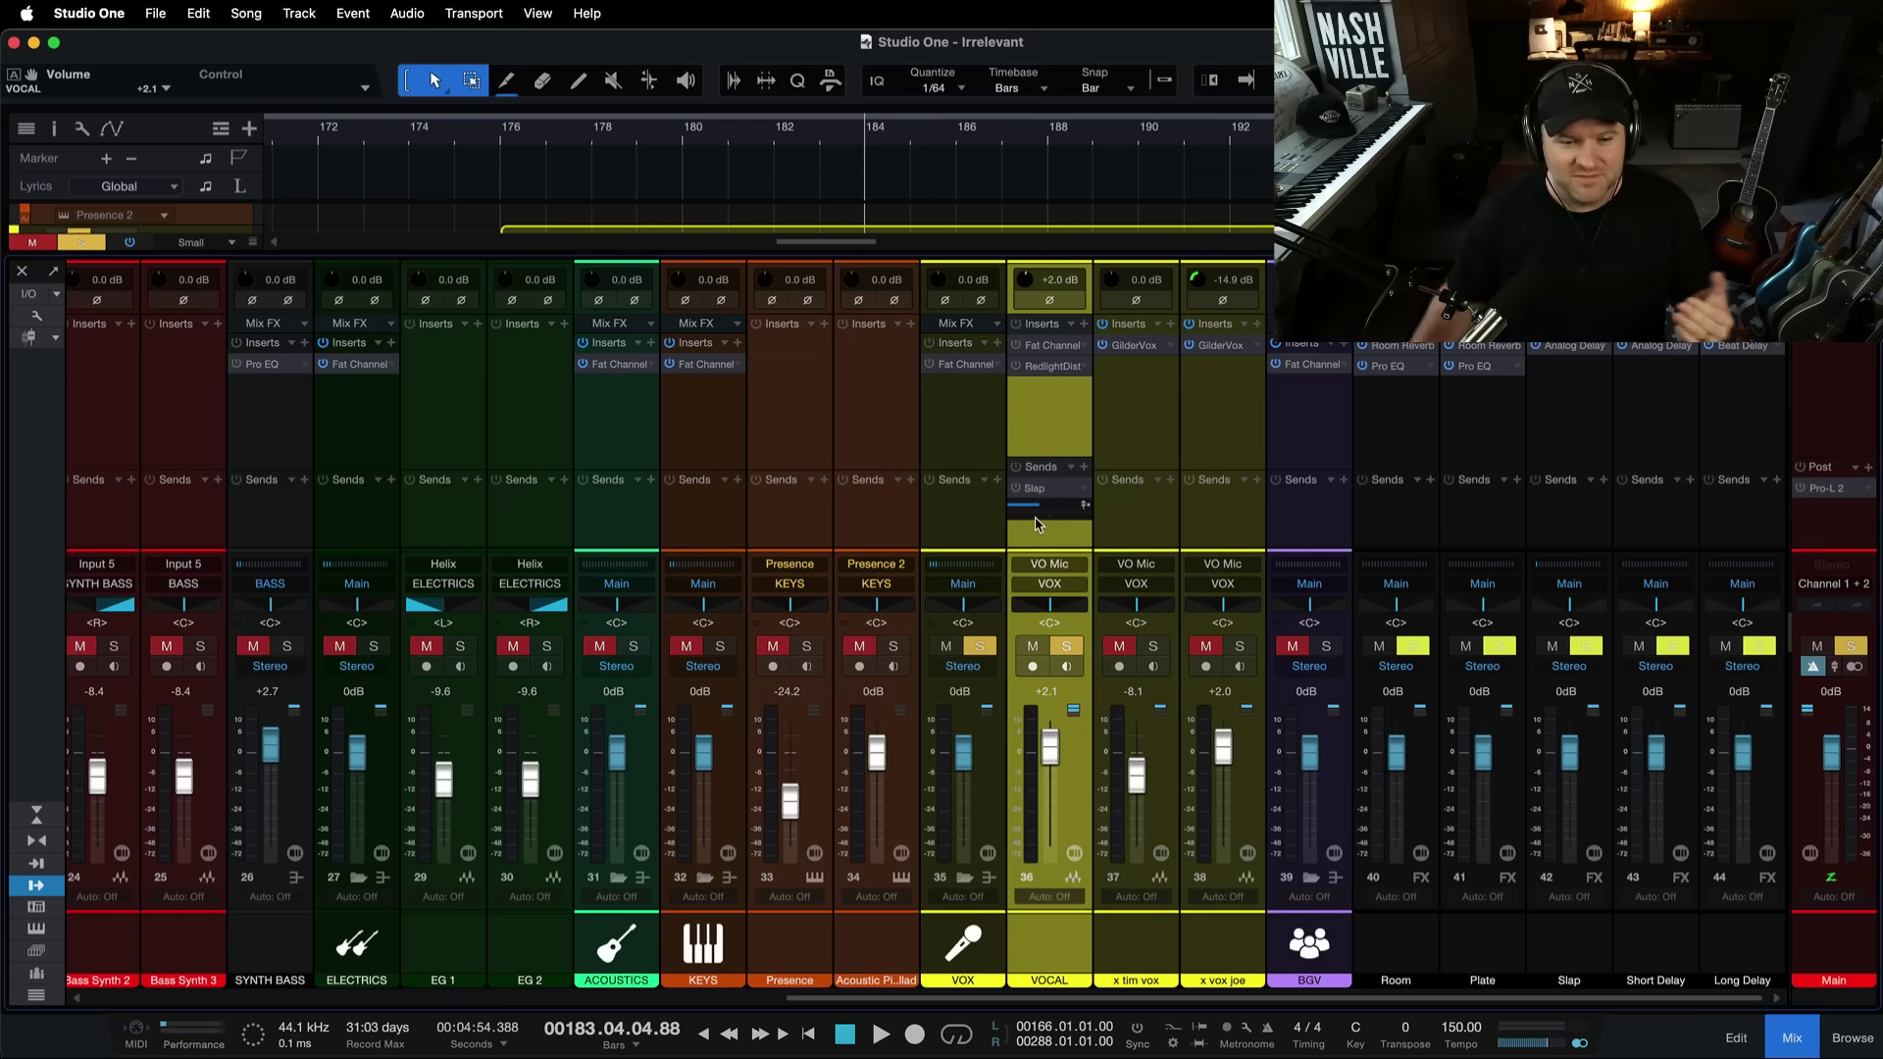
{"action": "left_click", "coordinate": [1035, 668]}
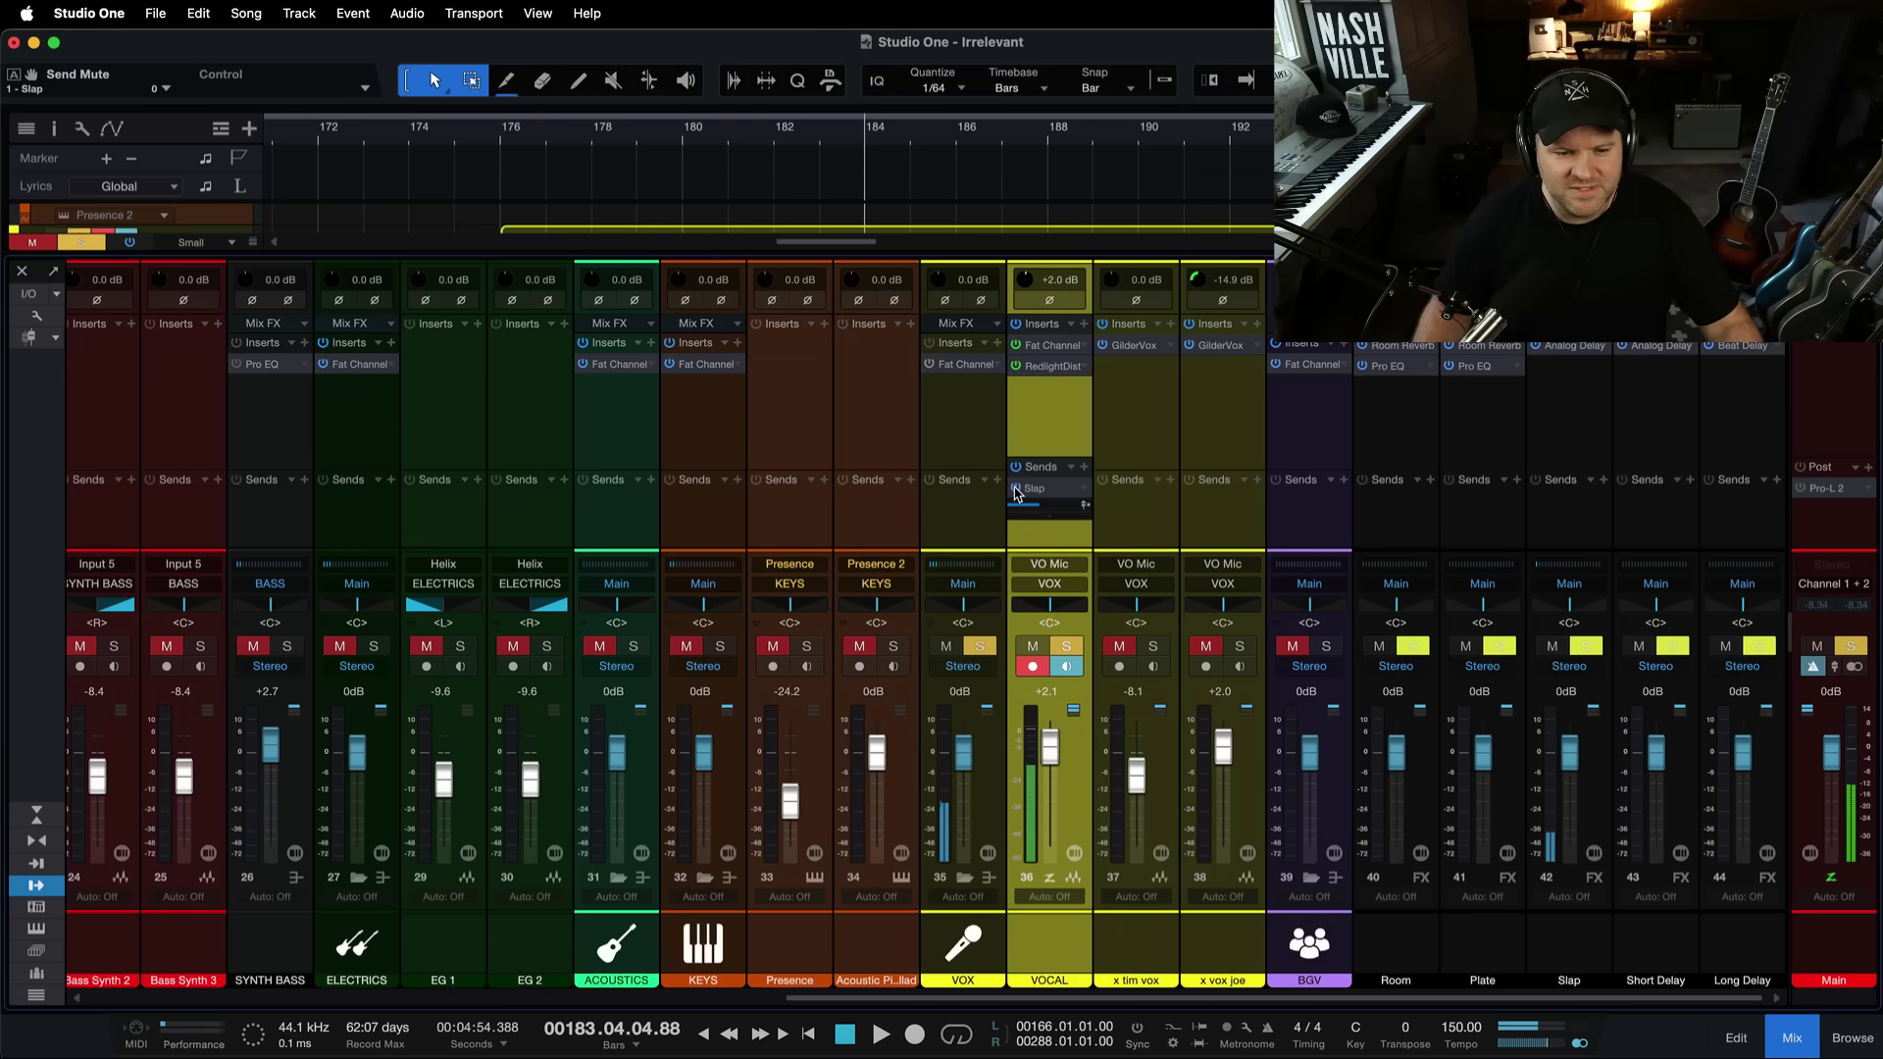
{"action": "left_click_drag", "start_coordinate": [1048, 747], "coordinate": [1059, 719]}
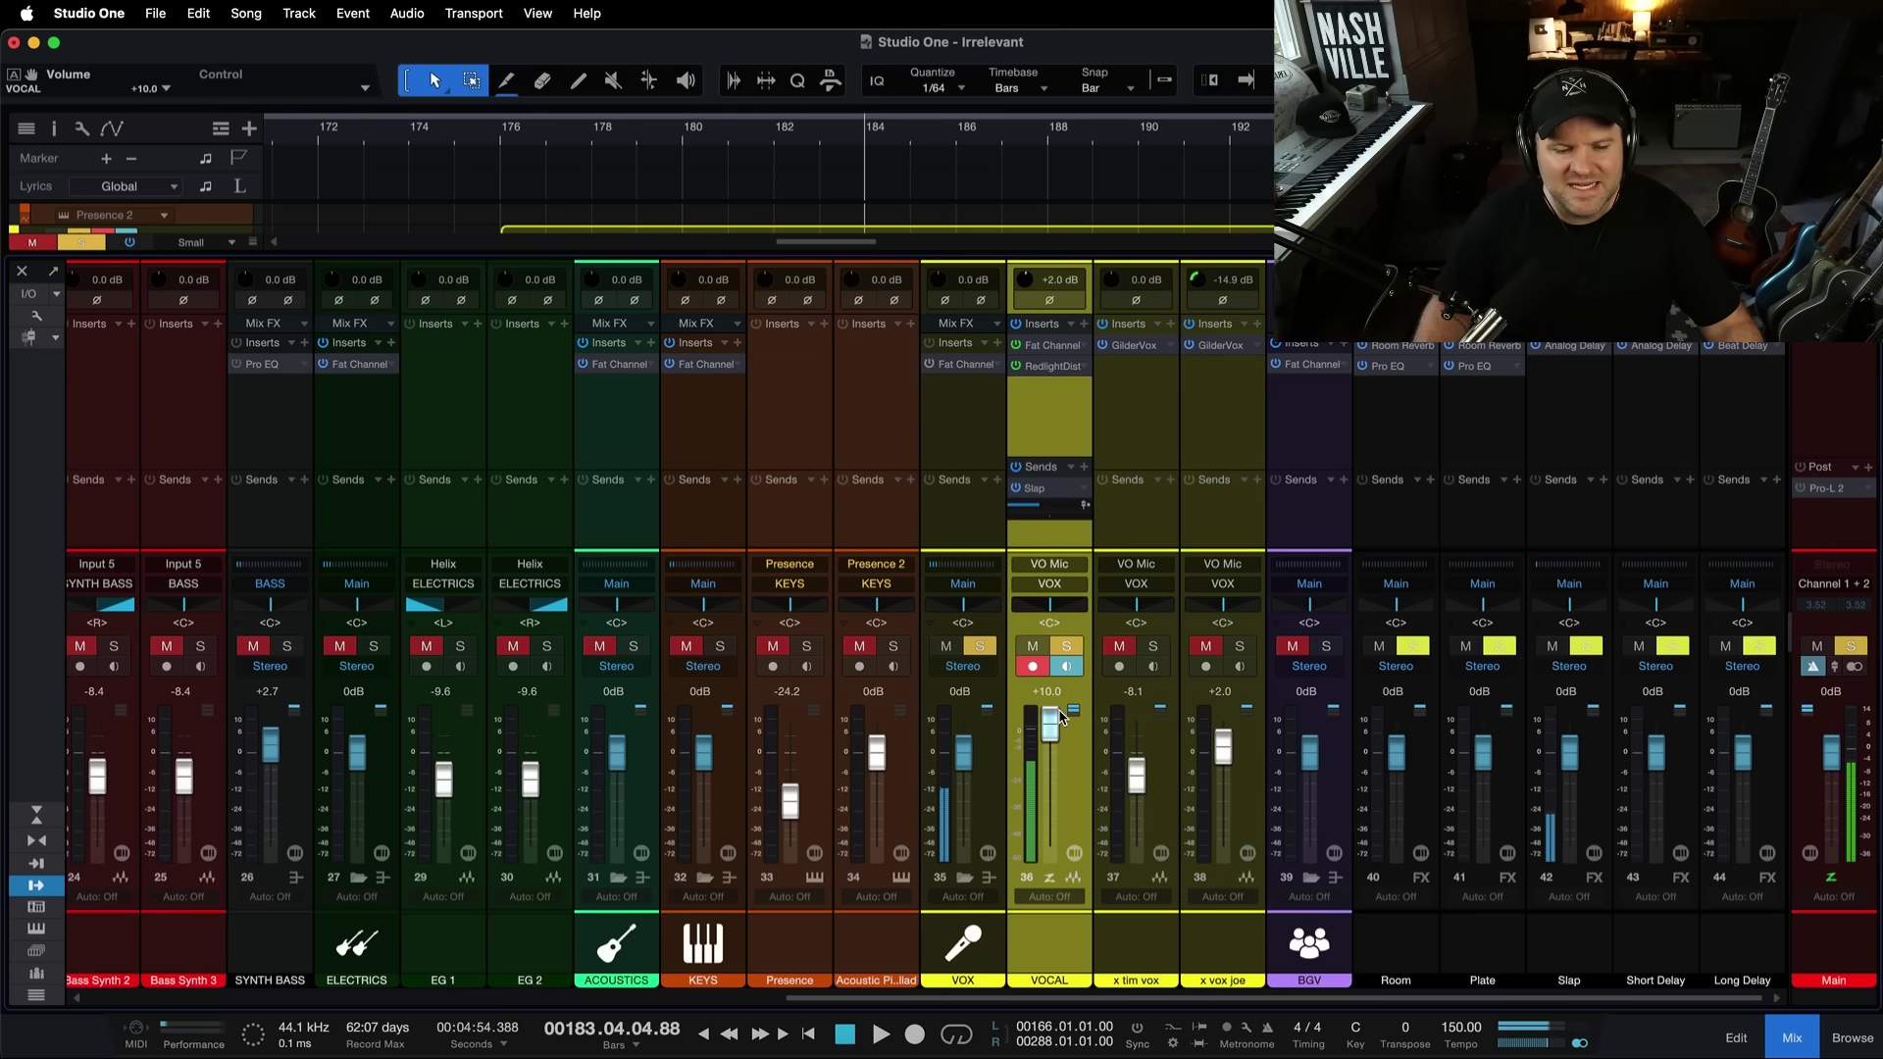
Raise RedlightDist's output gain on the VOCAL channel to about -16.75 dB and close the effect.
{"action": "left_click", "coordinate": [1058, 366]}
{"action": "left_click_drag", "start_coordinate": [1256, 451], "coordinate": [1263, 424]}
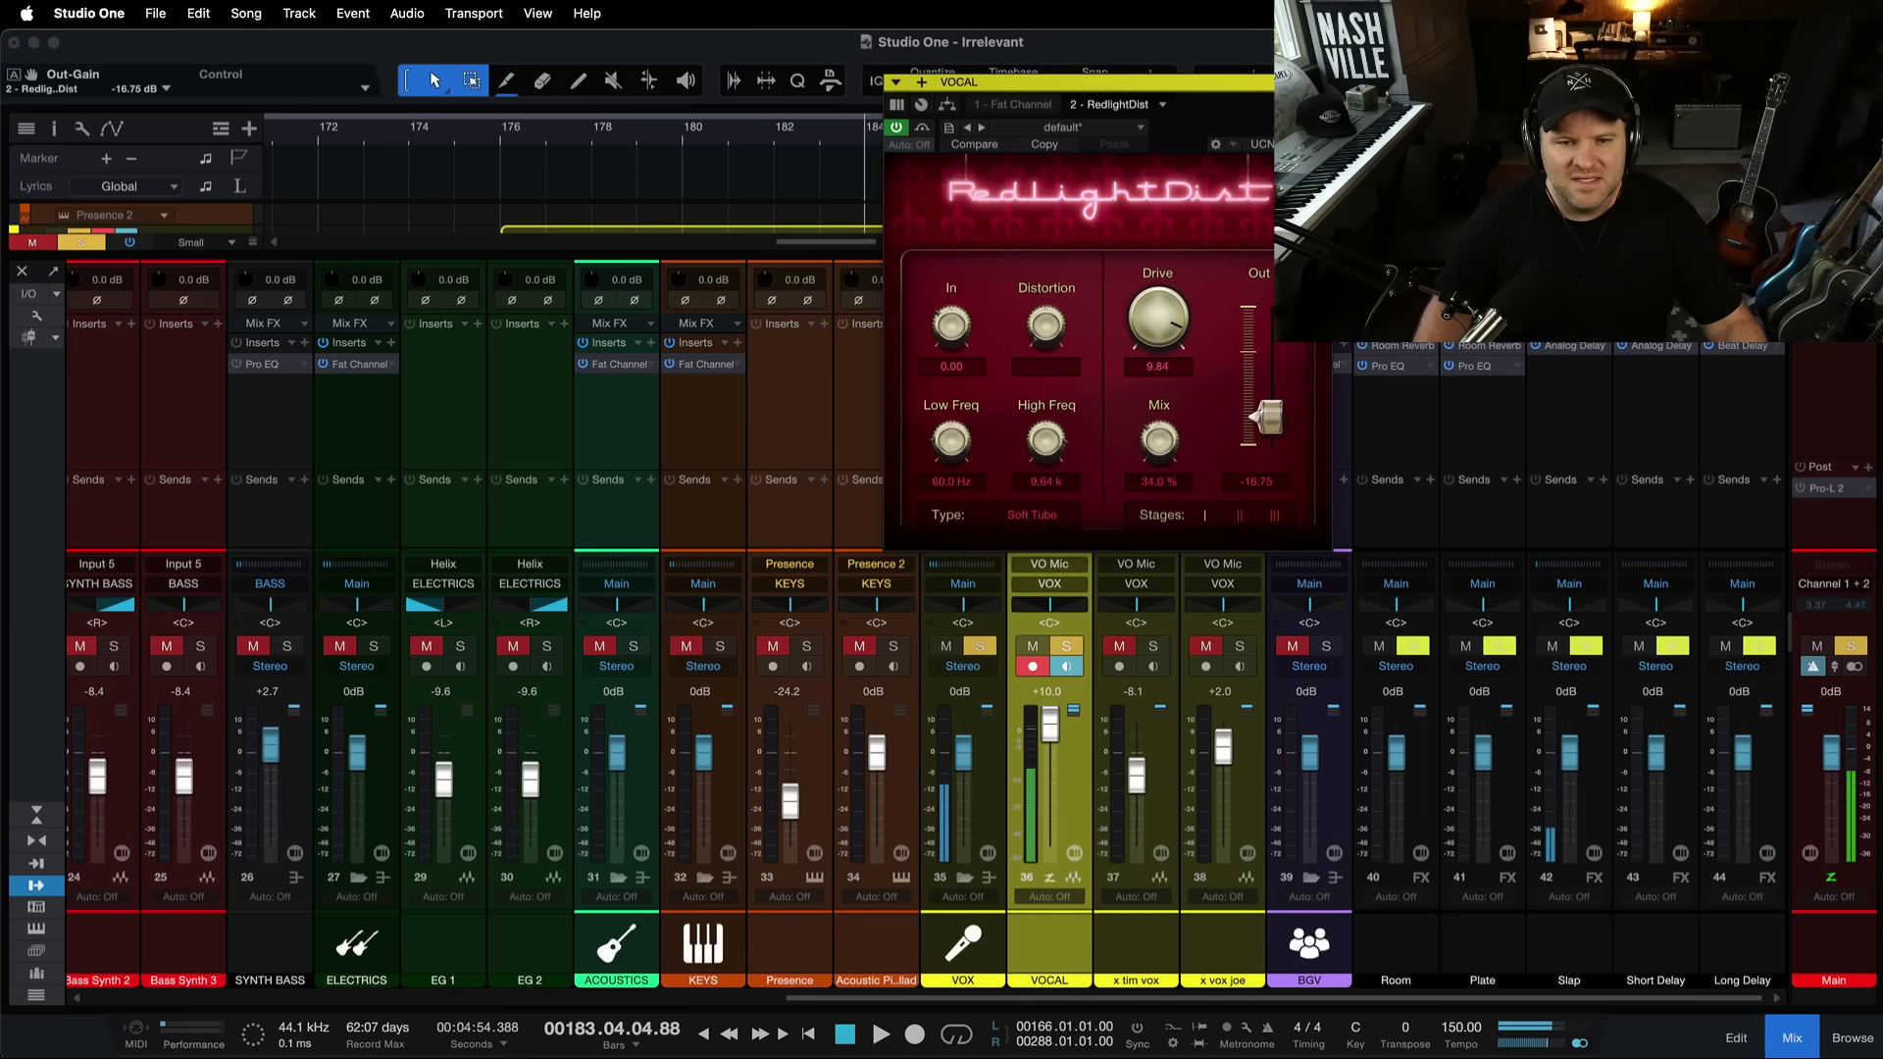
{"action": "left_click", "coordinate": [1319, 81]}
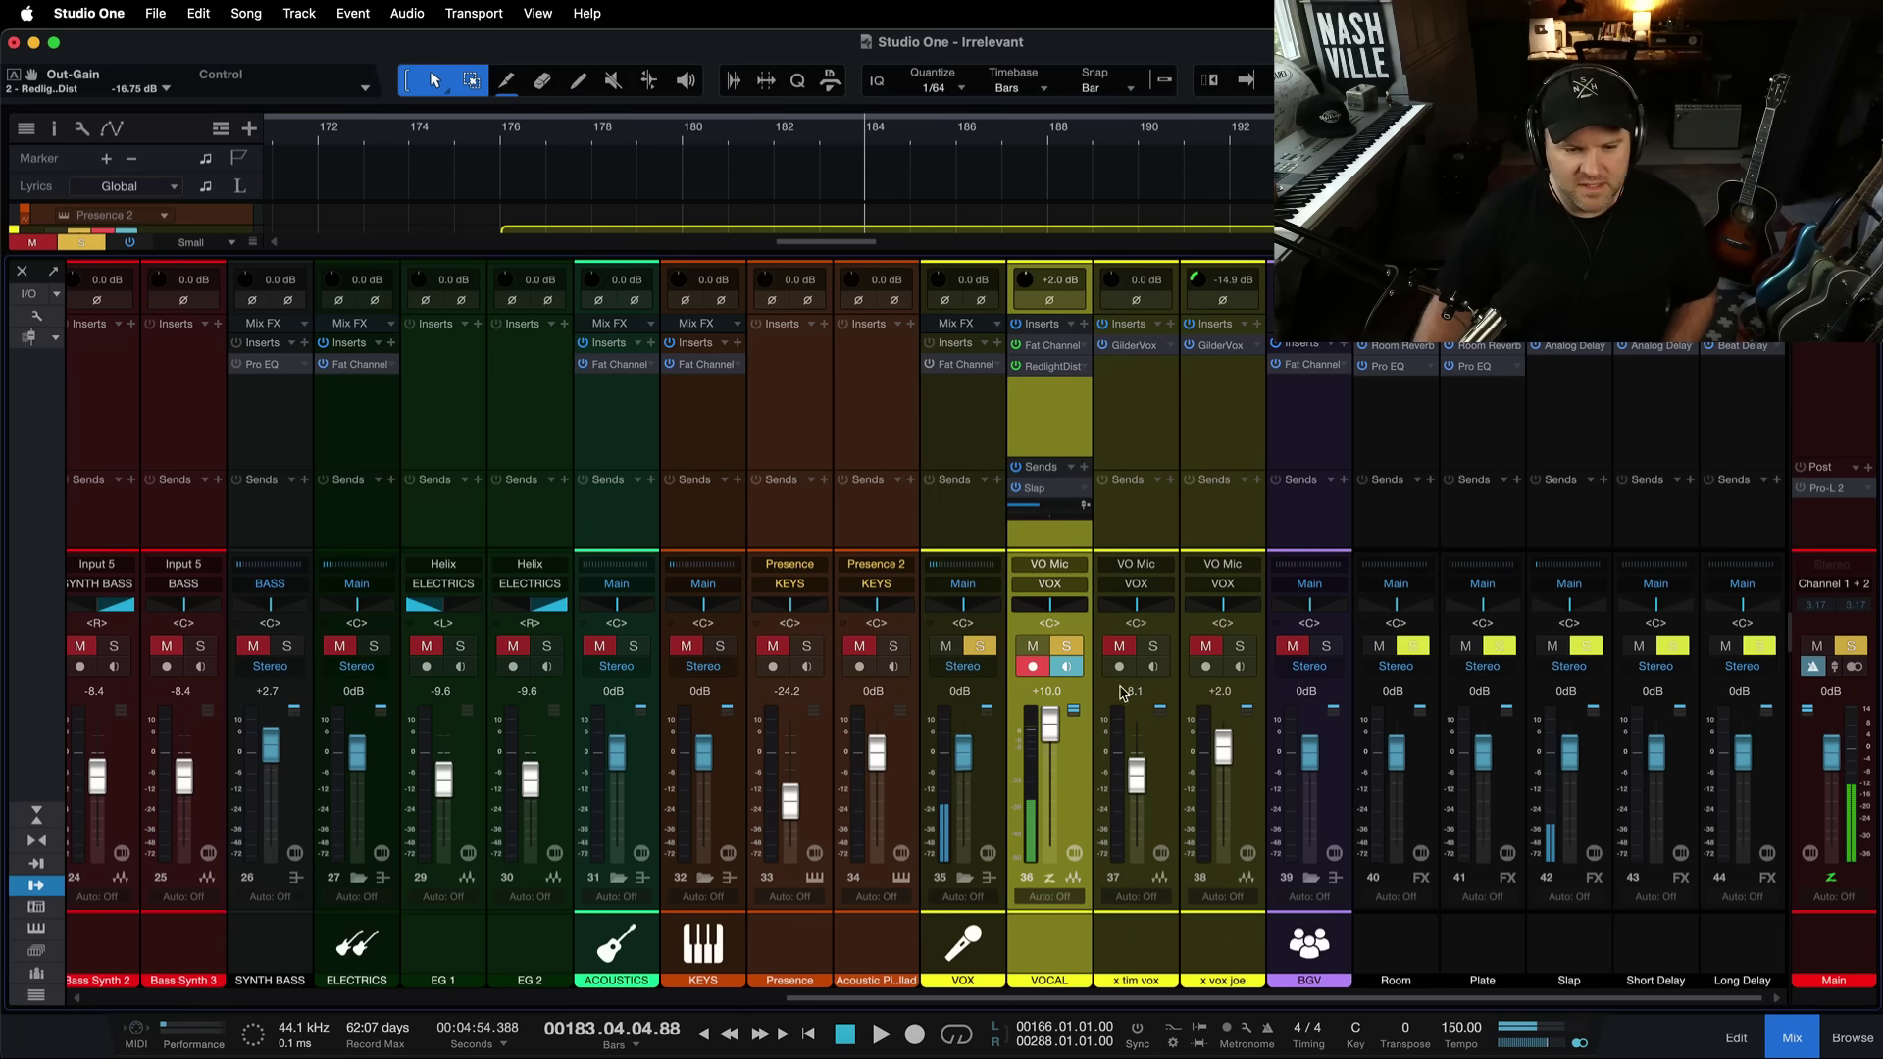
Disarm the VOCAL channel and clear all solos, turn off low-latency monitoring on Main, and save the song.
{"action": "left_click", "coordinate": [1035, 667]}
{"action": "key", "text": "shift+super+s"}
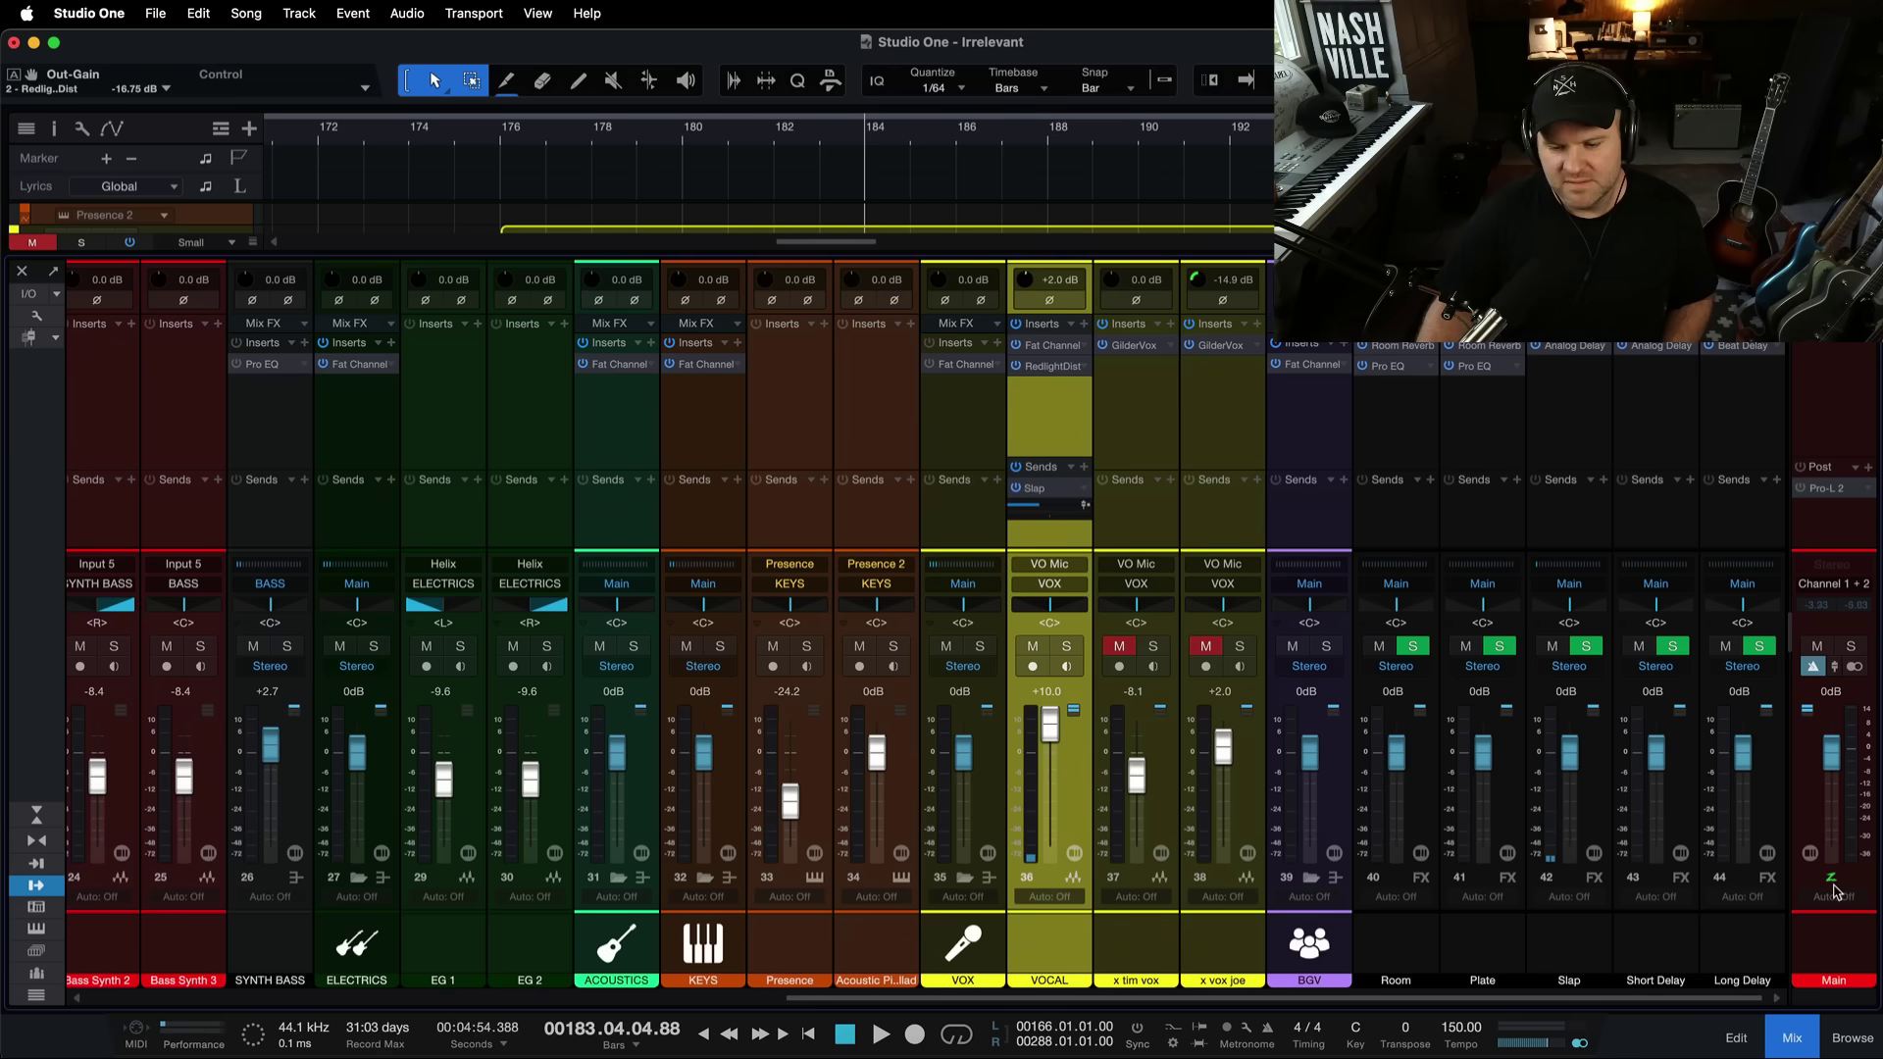
{"action": "key", "text": "super+s"}
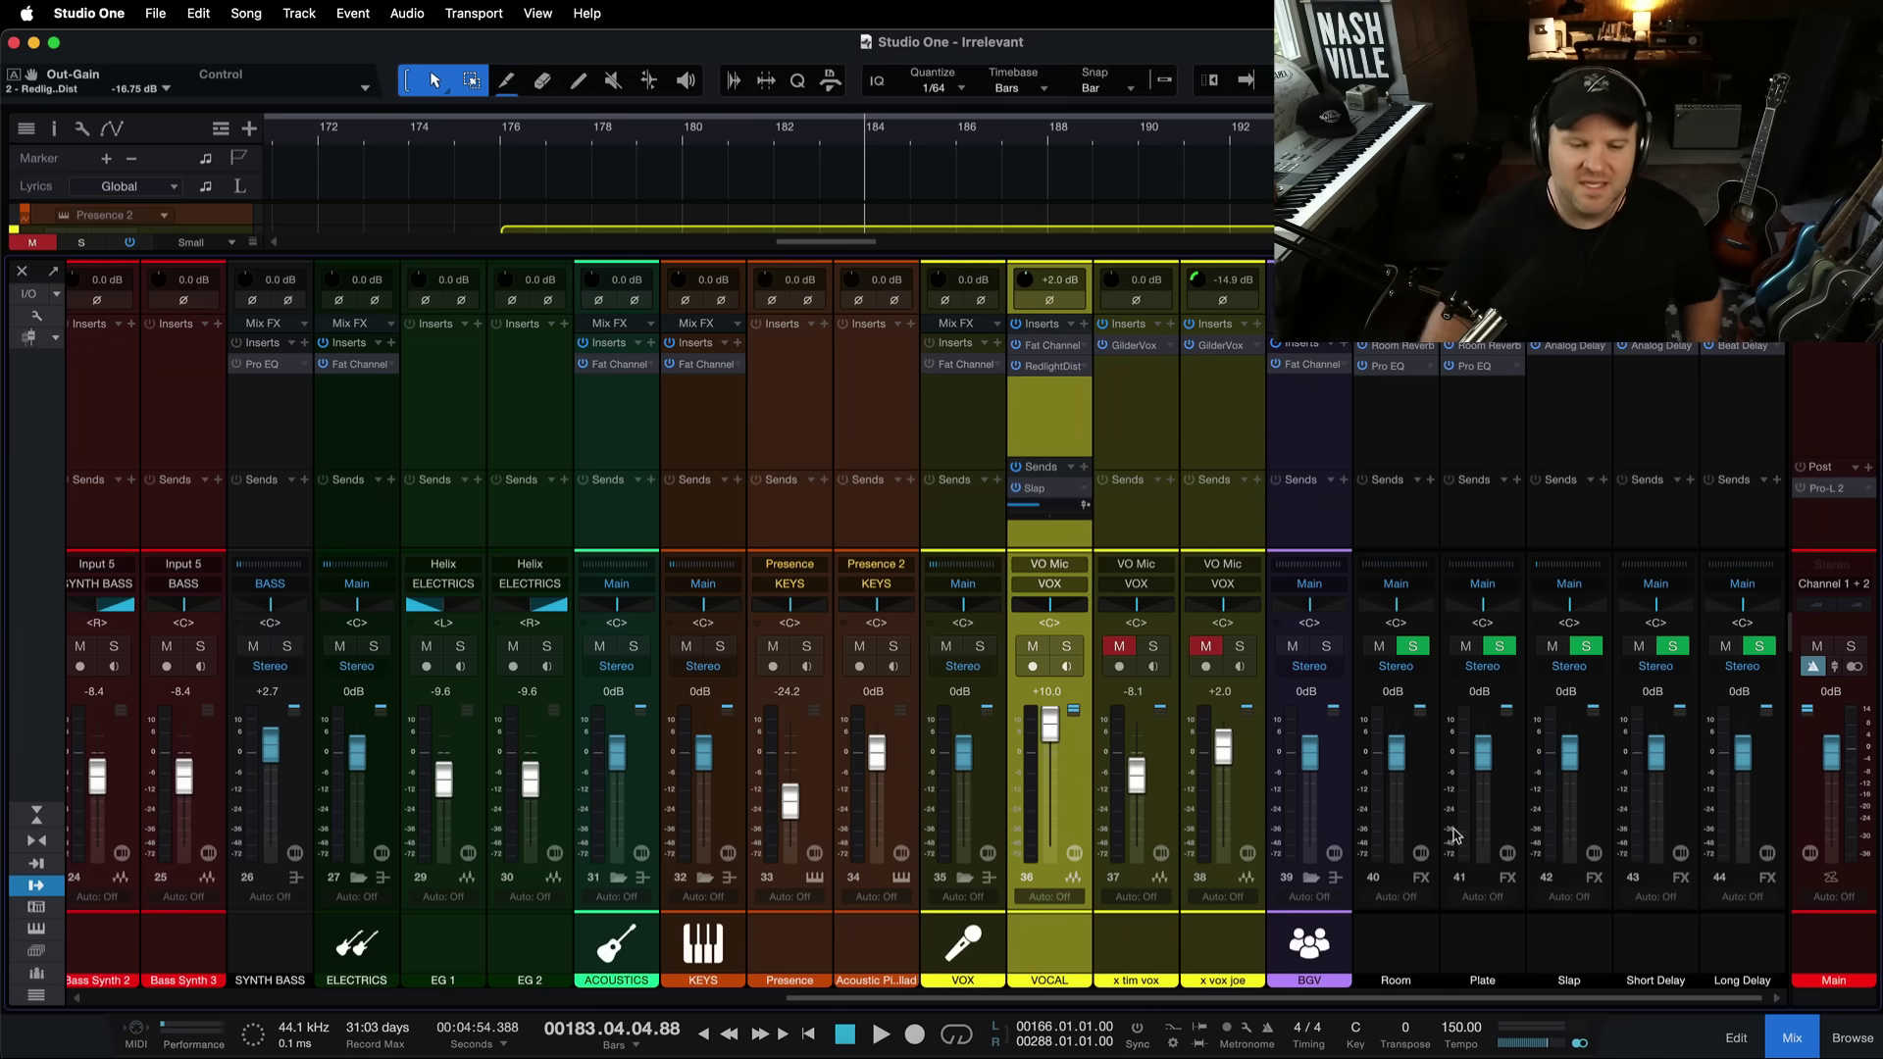
Lower the VOCAL channel's fader to about +0.3 dB.
{"action": "key", "text": "ctrl"}
{"action": "left_click_drag", "start_coordinate": [1053, 708], "coordinate": [1122, 740]}
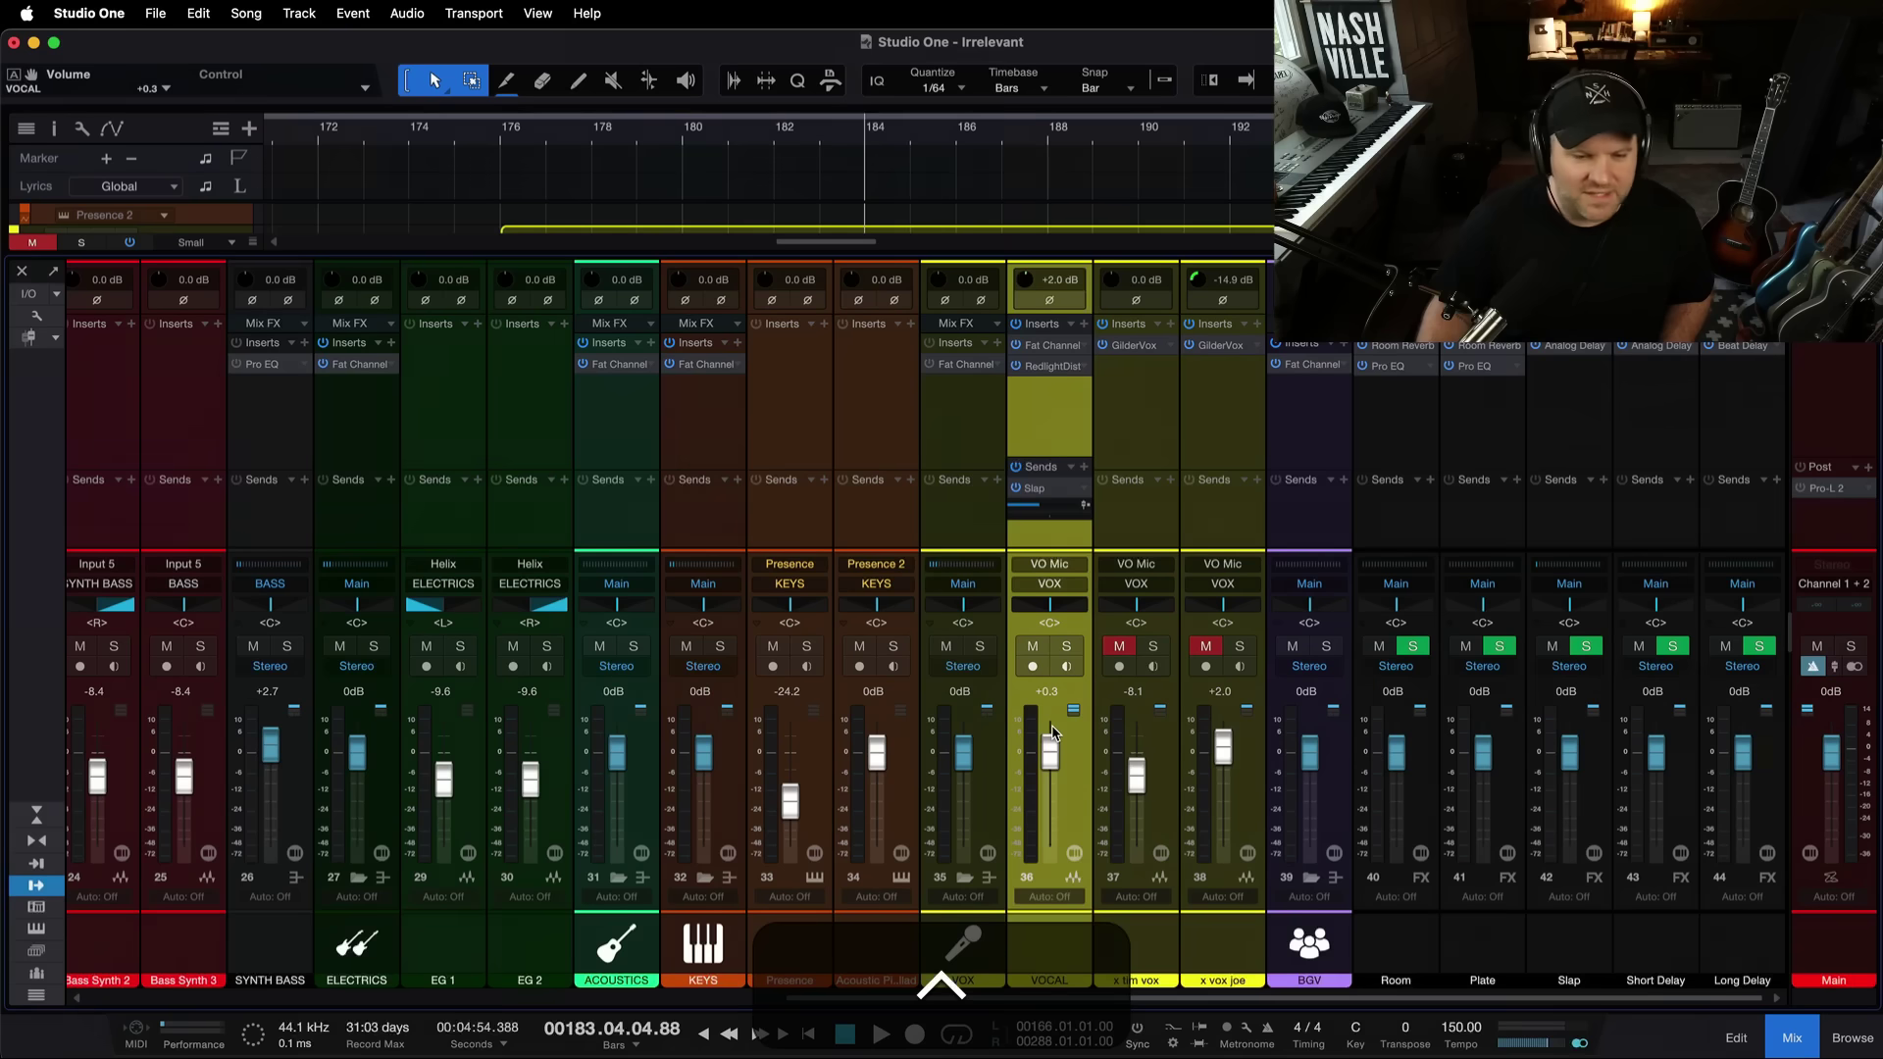